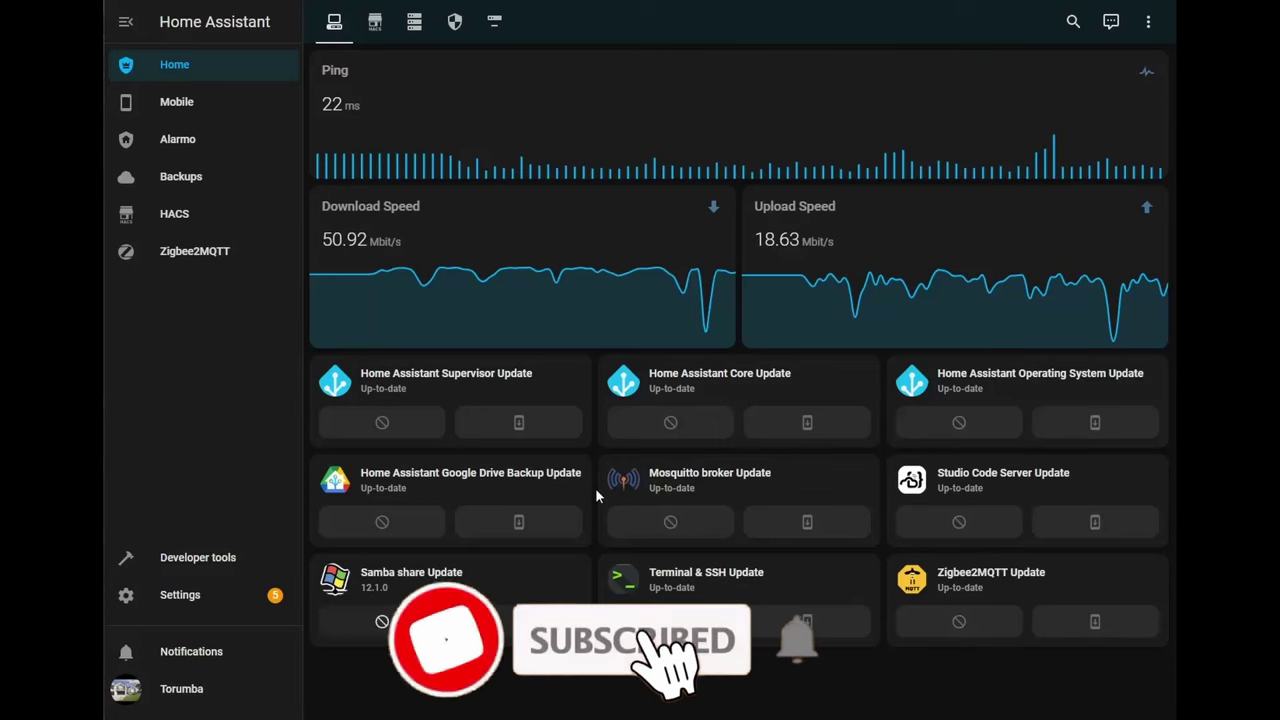
Step: View the SpeedTest Ping and Download details and history, then close them
left_click(1148, 75)
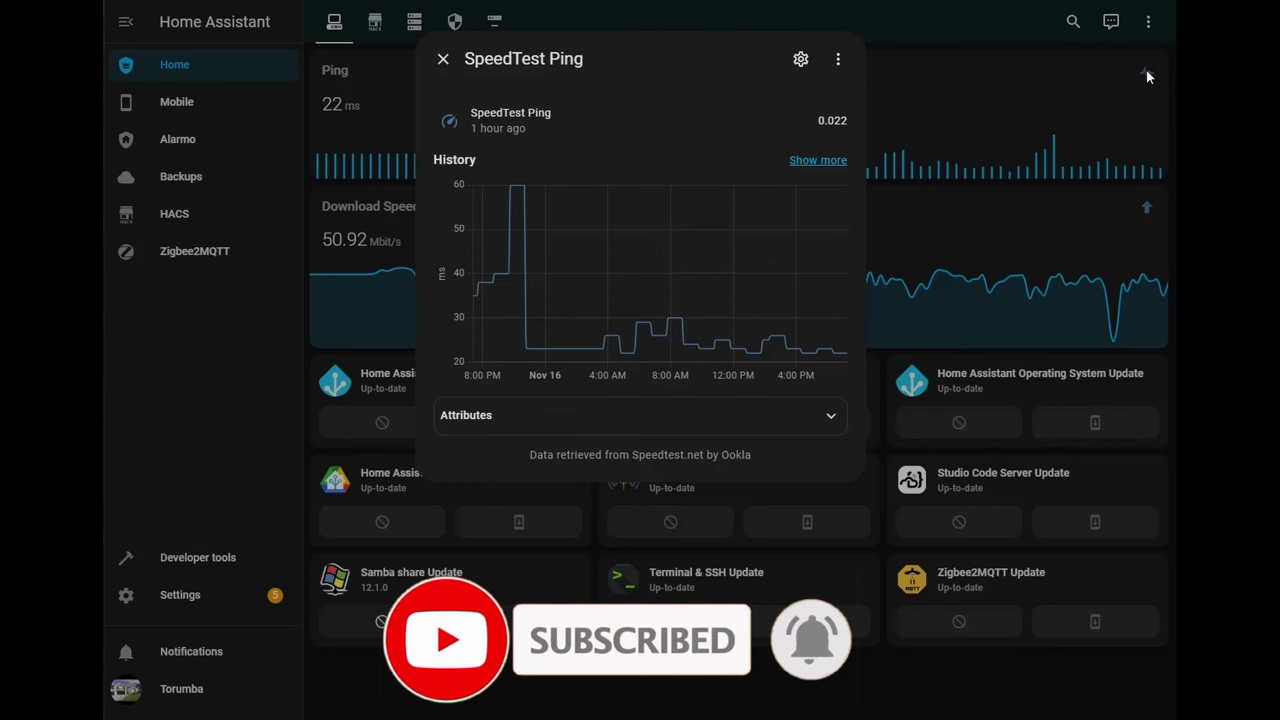
left_click(440, 65)
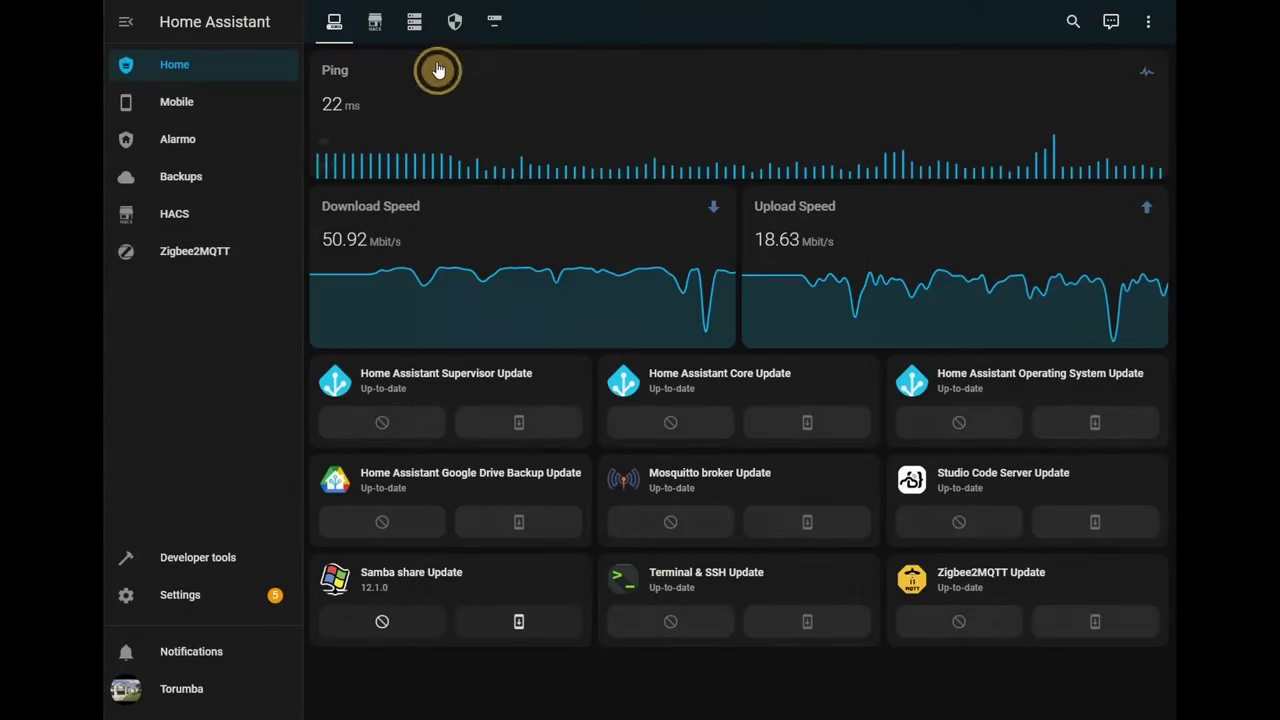
left_click(715, 219)
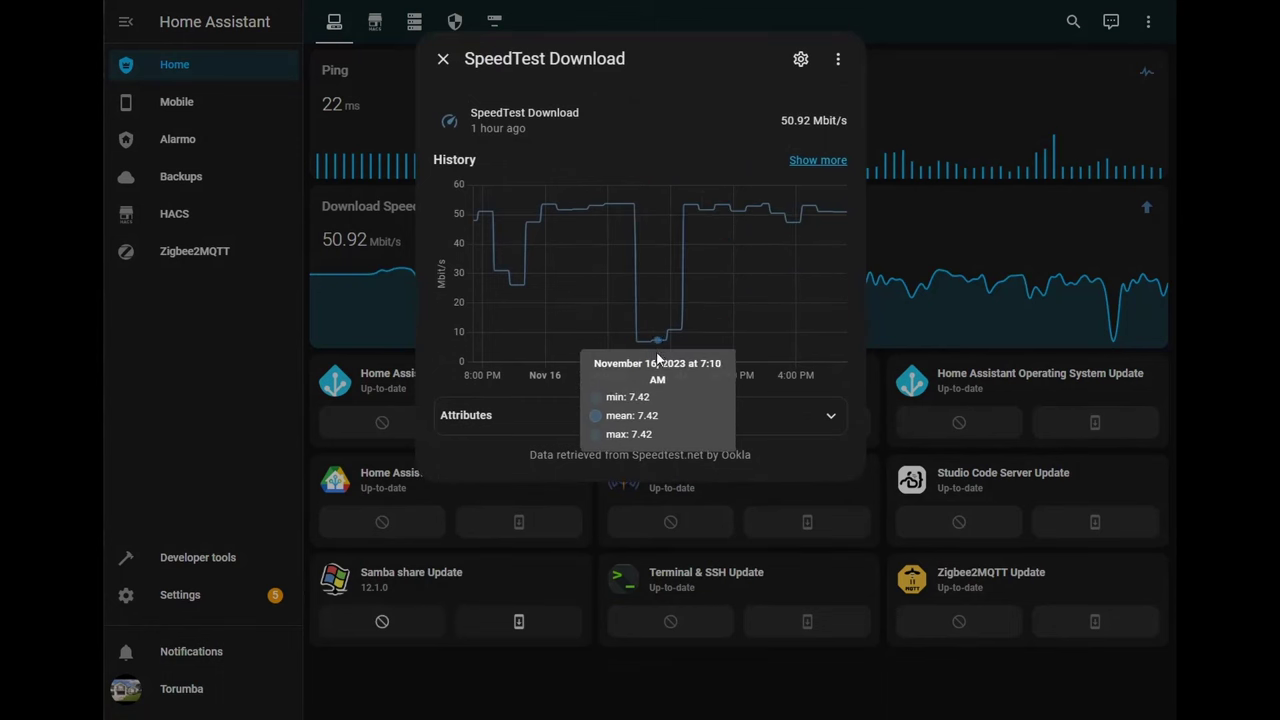
left_click(441, 61)
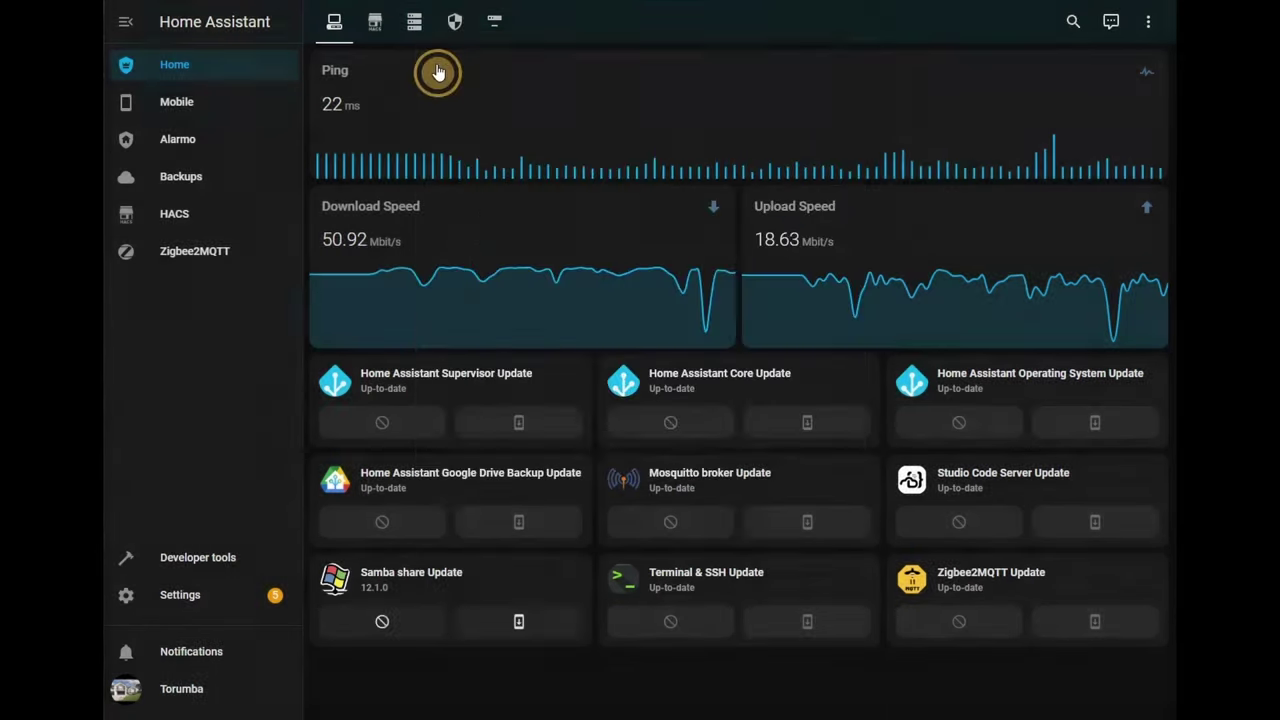
Step: Review the Samba share changelog, then install the Samba share update
left_click(395, 576)
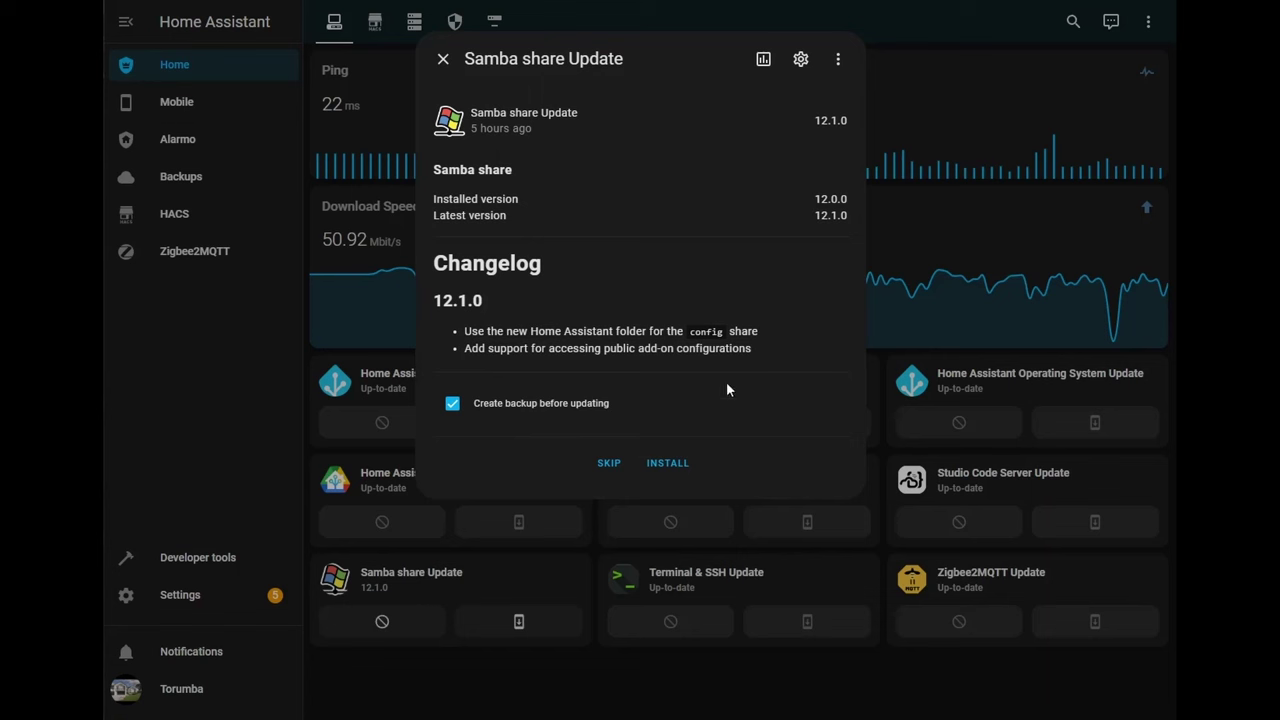
left_click(440, 655)
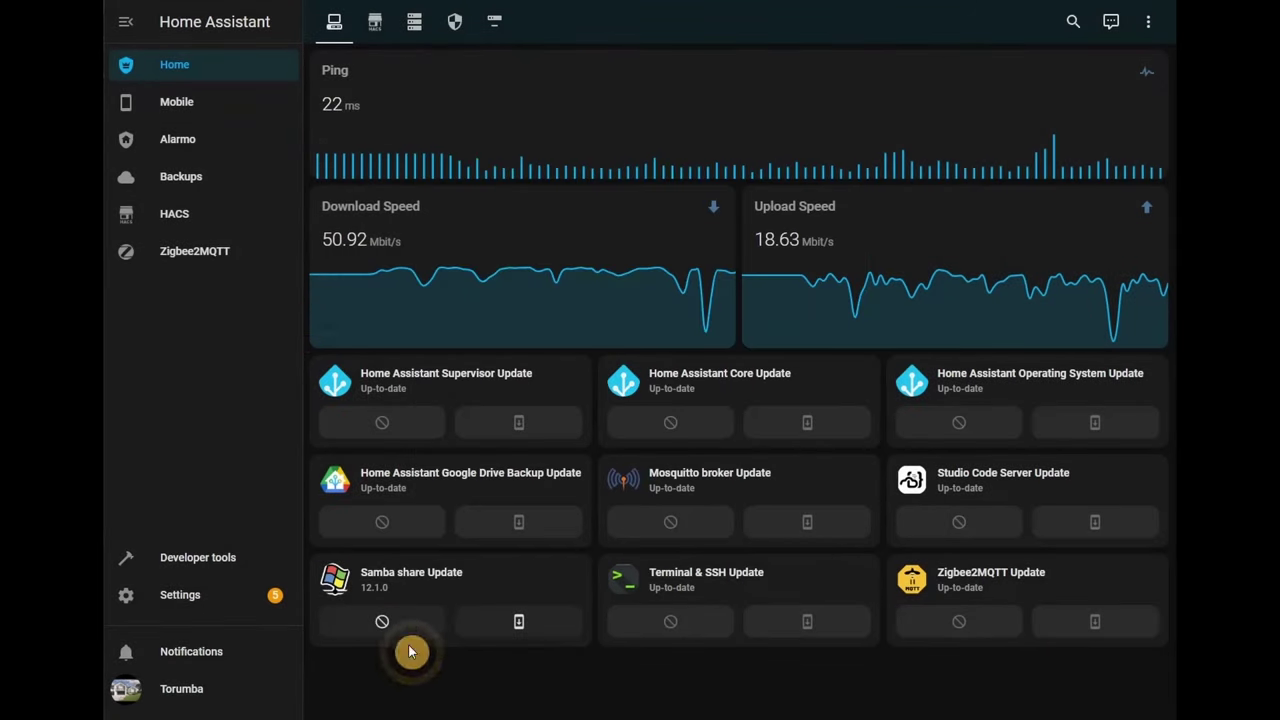
left_click(508, 619)
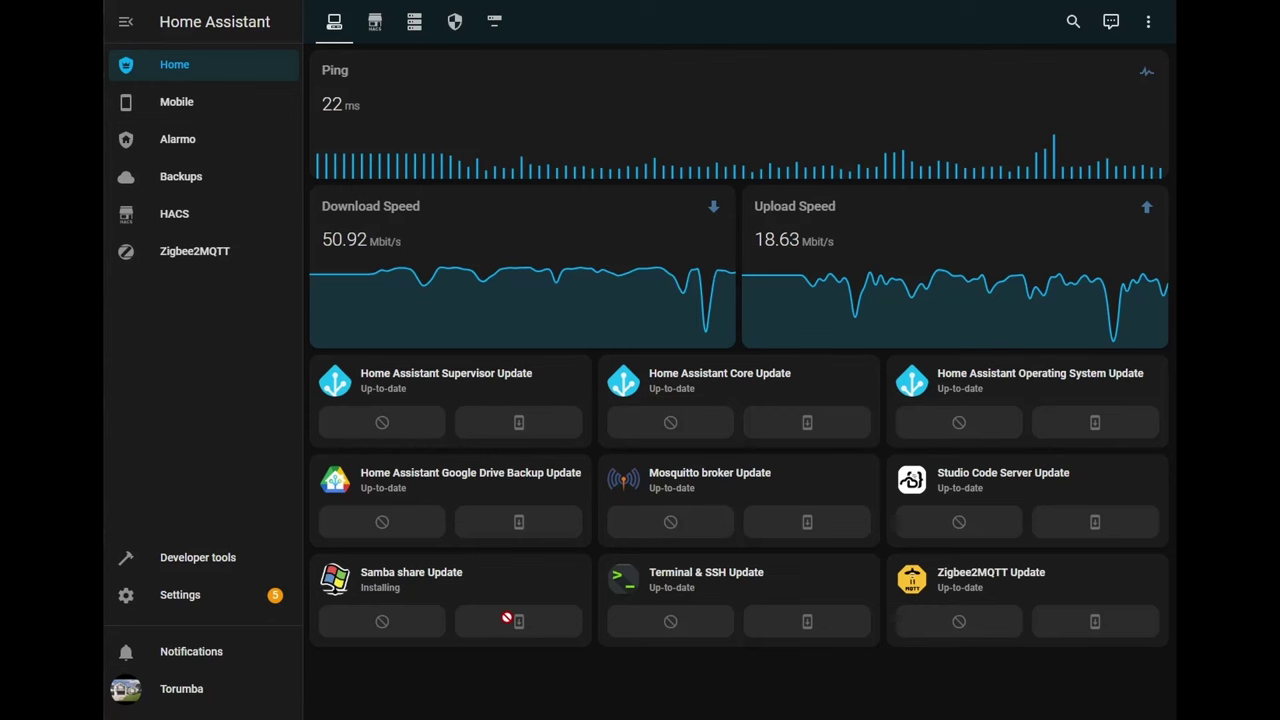
Step: Inspect the Terminal & SSH update's details, entity settings, and history
left_click(664, 575)
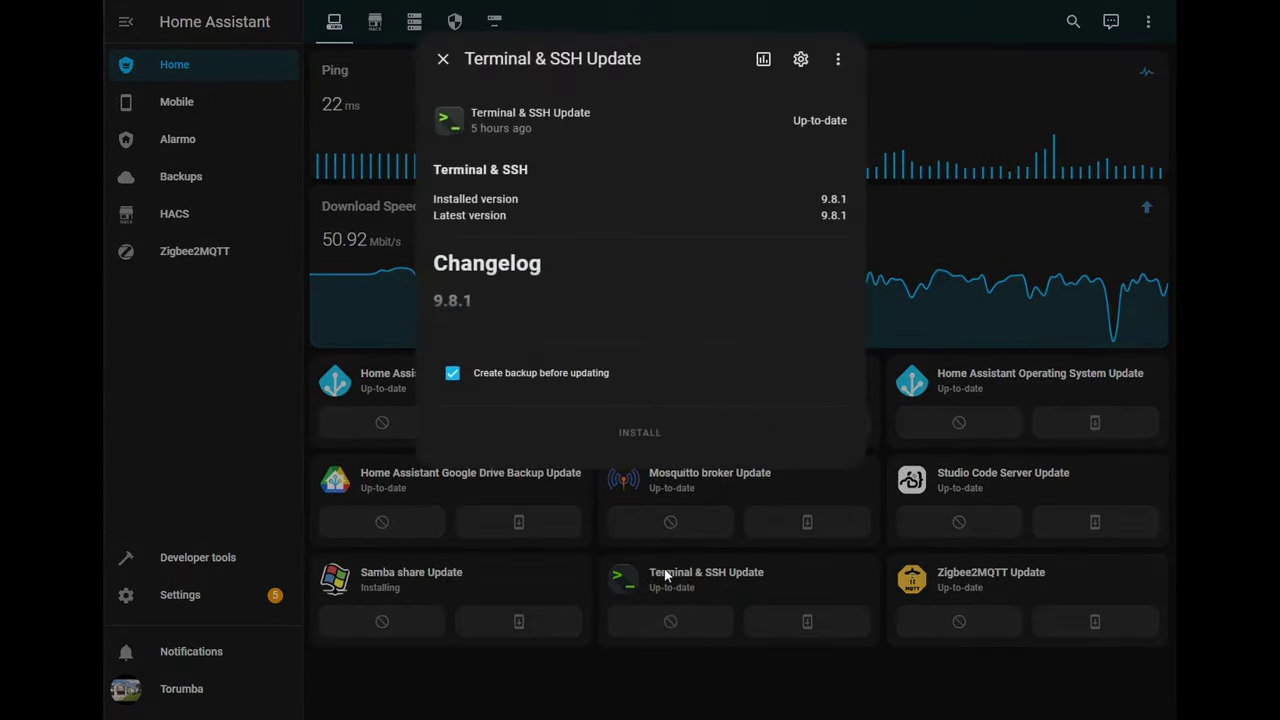
left_click(800, 59)
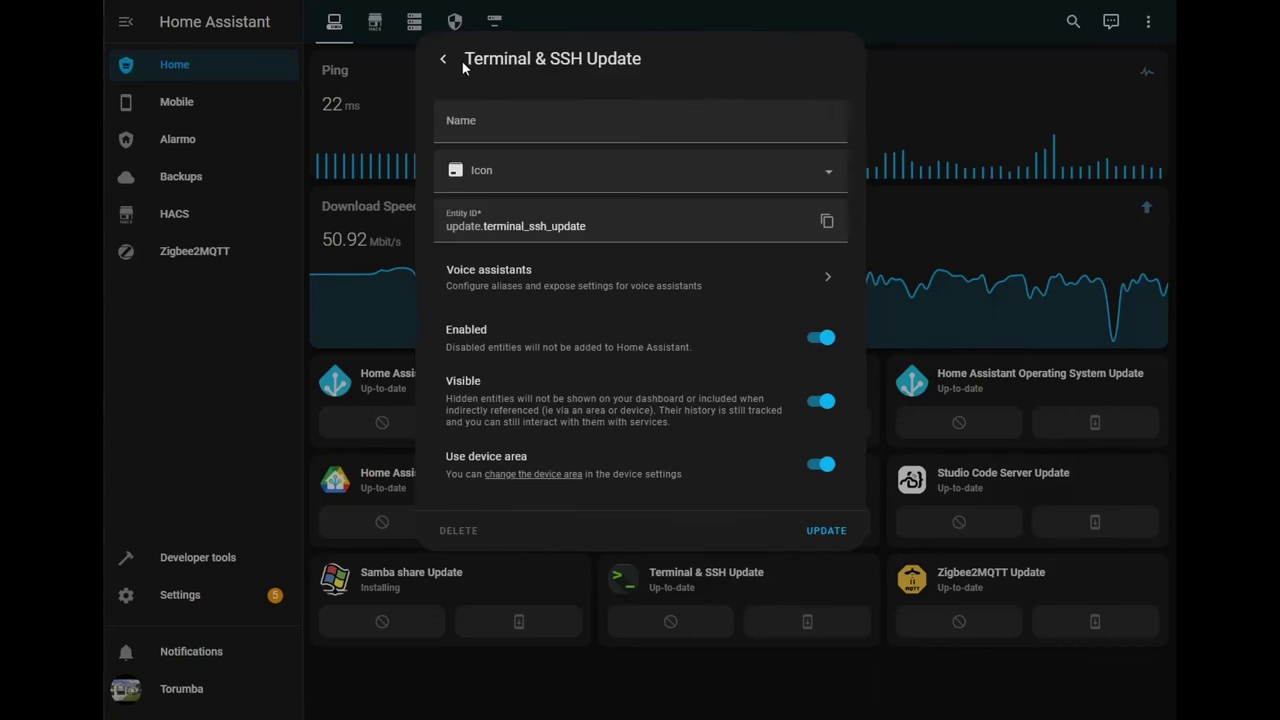
left_click(458, 62)
left_click(766, 66)
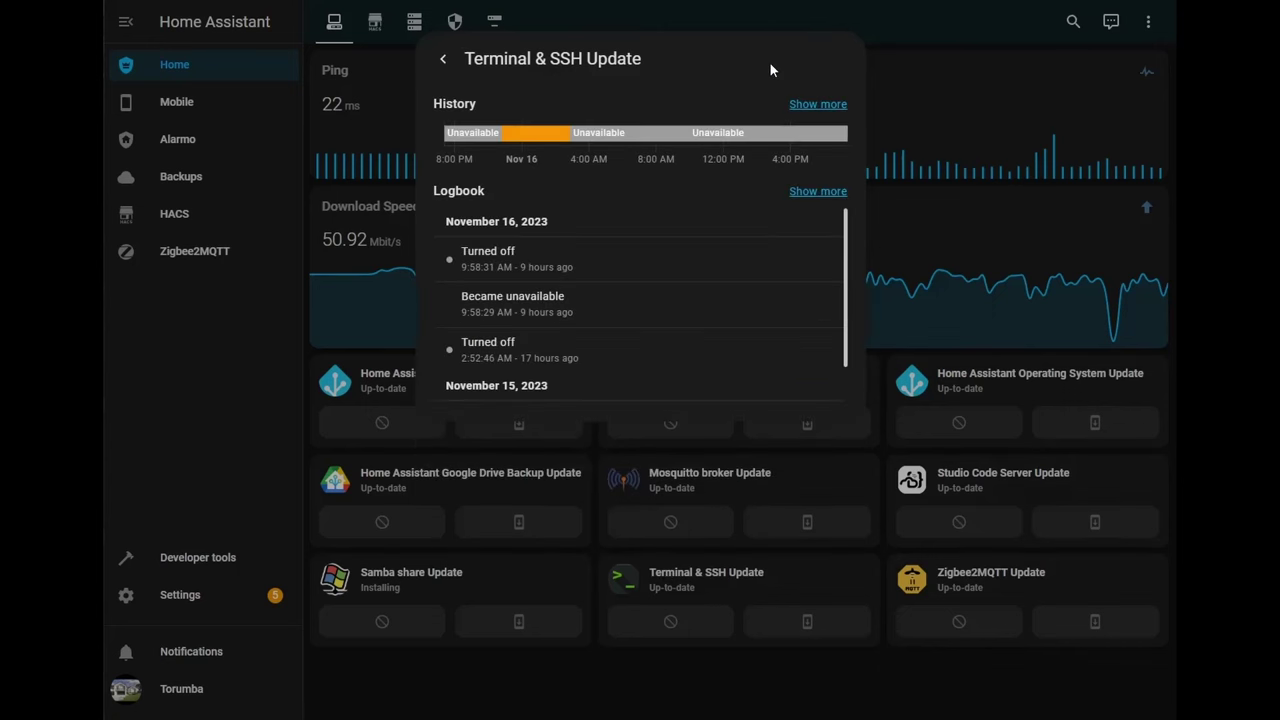
left_click(443, 59)
left_click(443, 64)
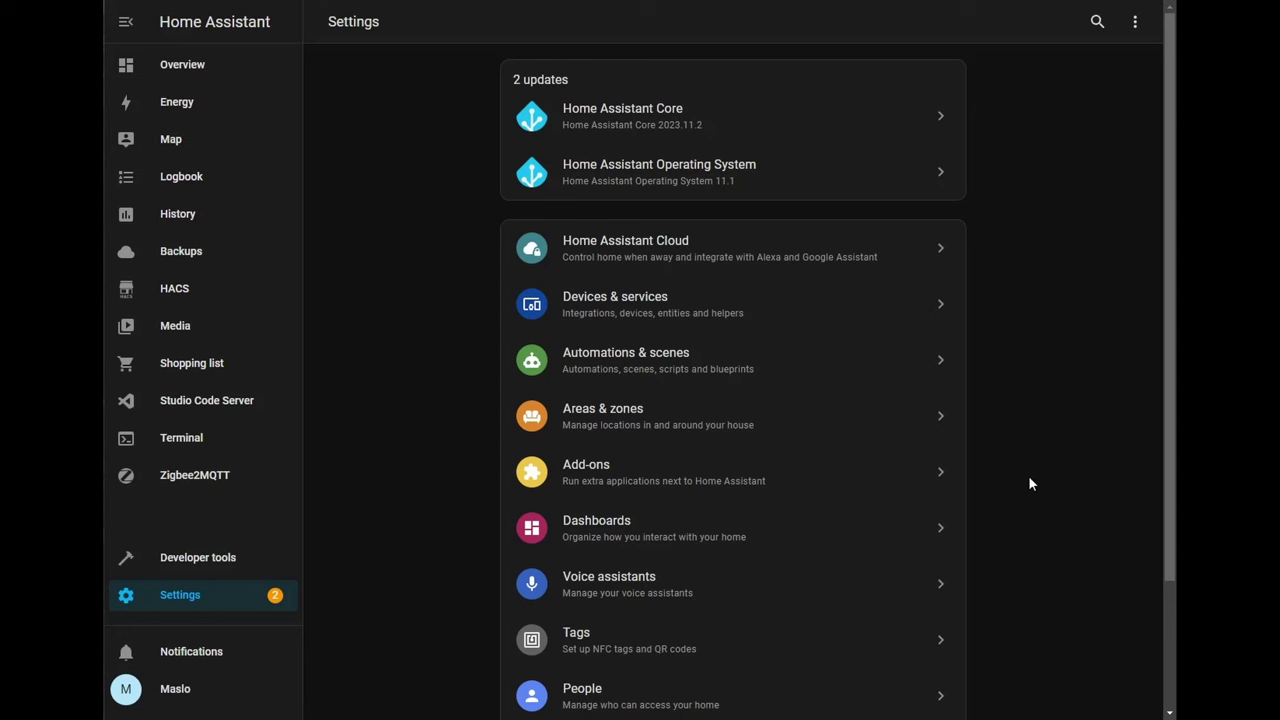
Step: In Devices & services, search integrations for 'speed' and choose Speedtest.net
left_click(199, 597)
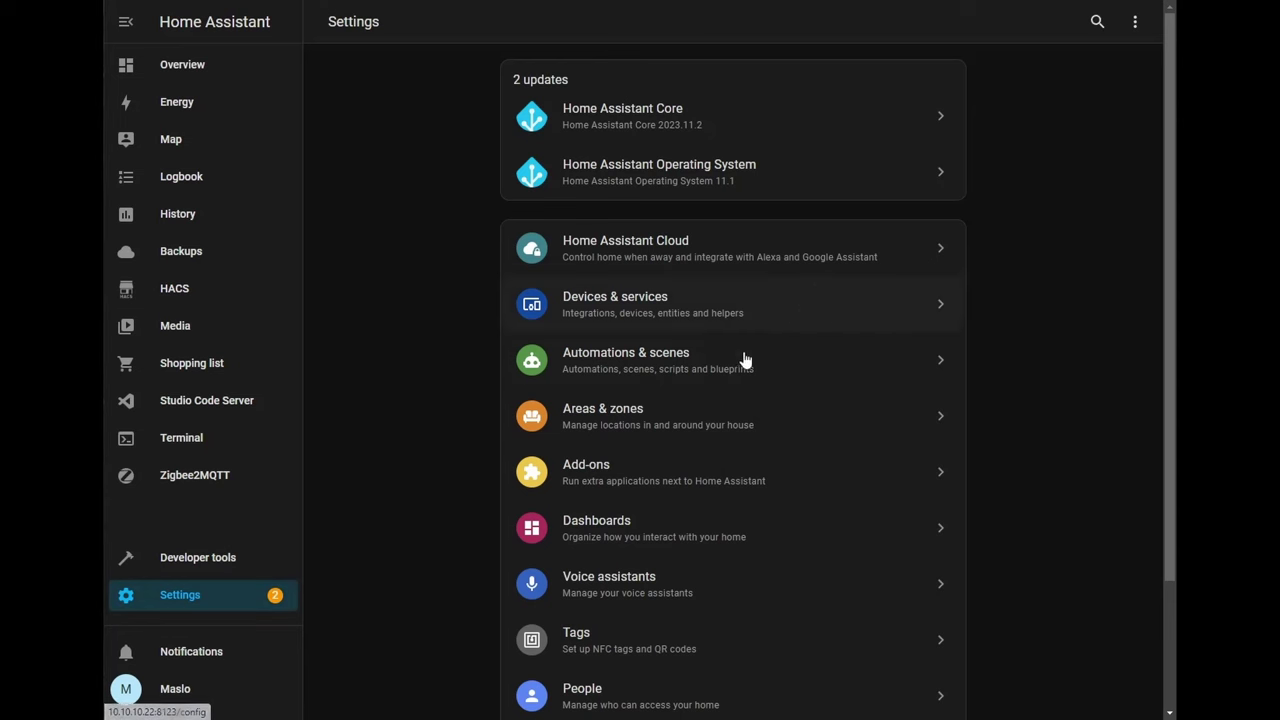
left_click(681, 318)
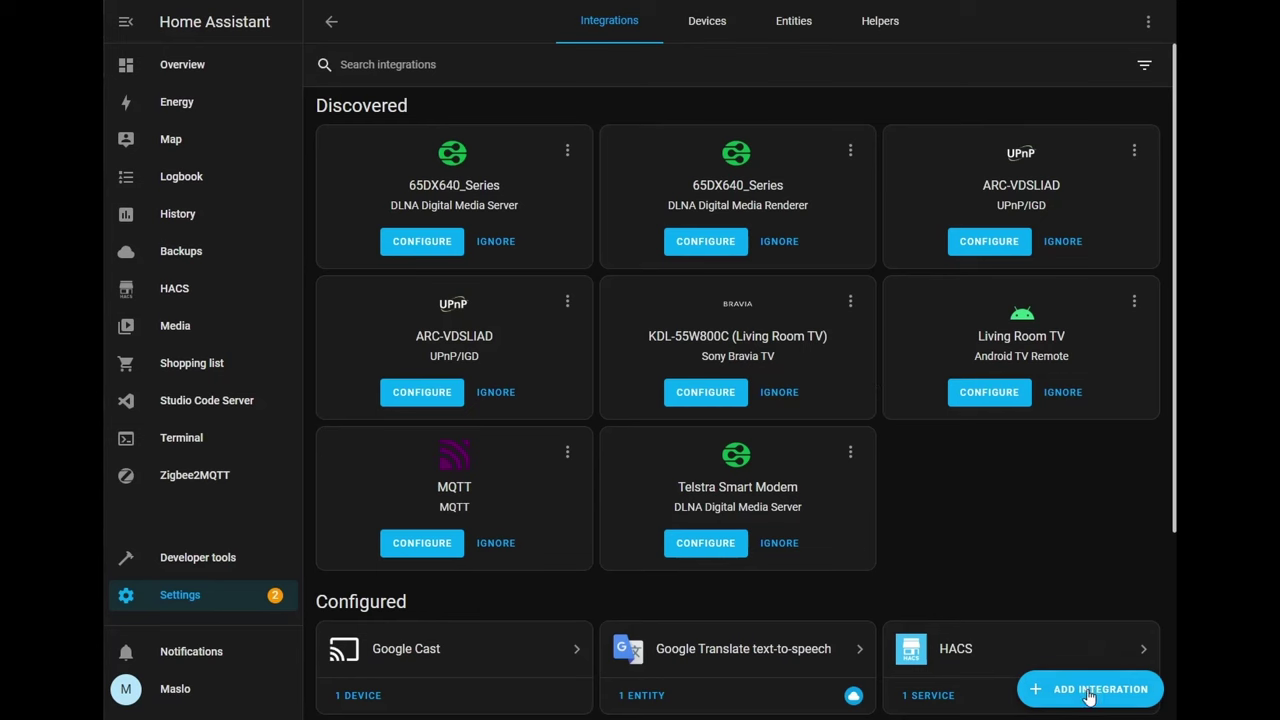
left_click(1088, 697)
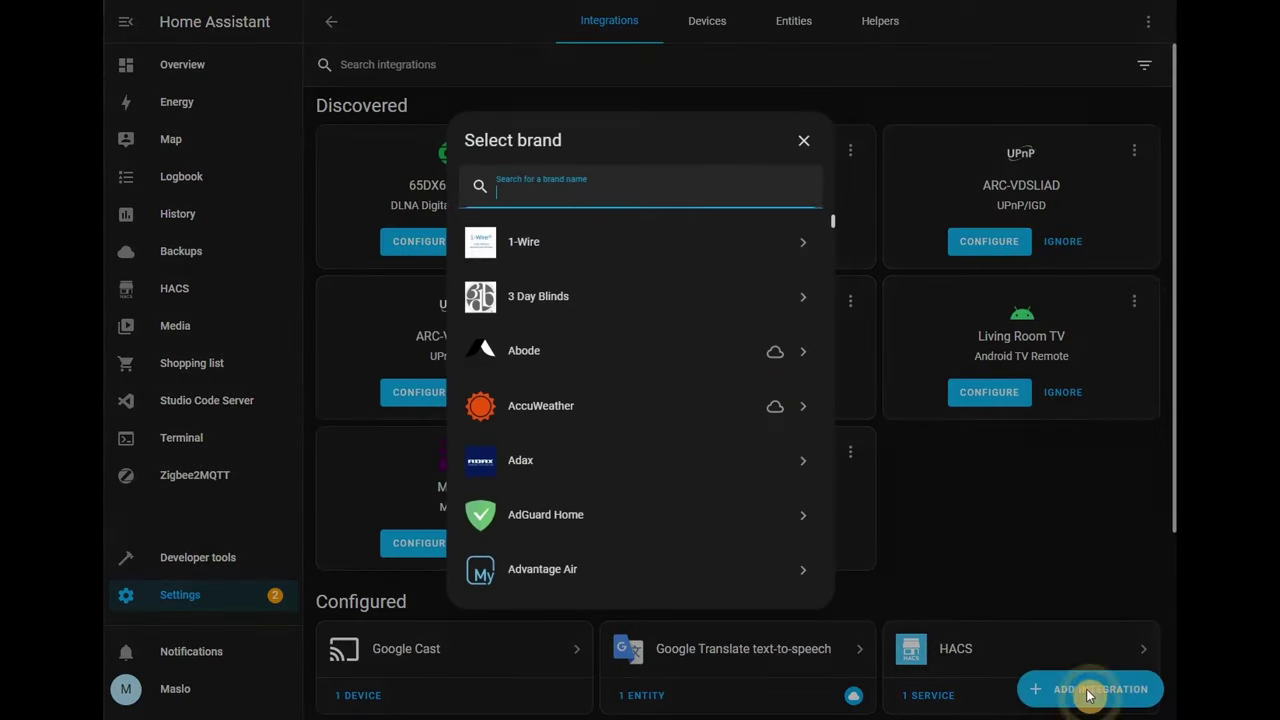
left_click(669, 195)
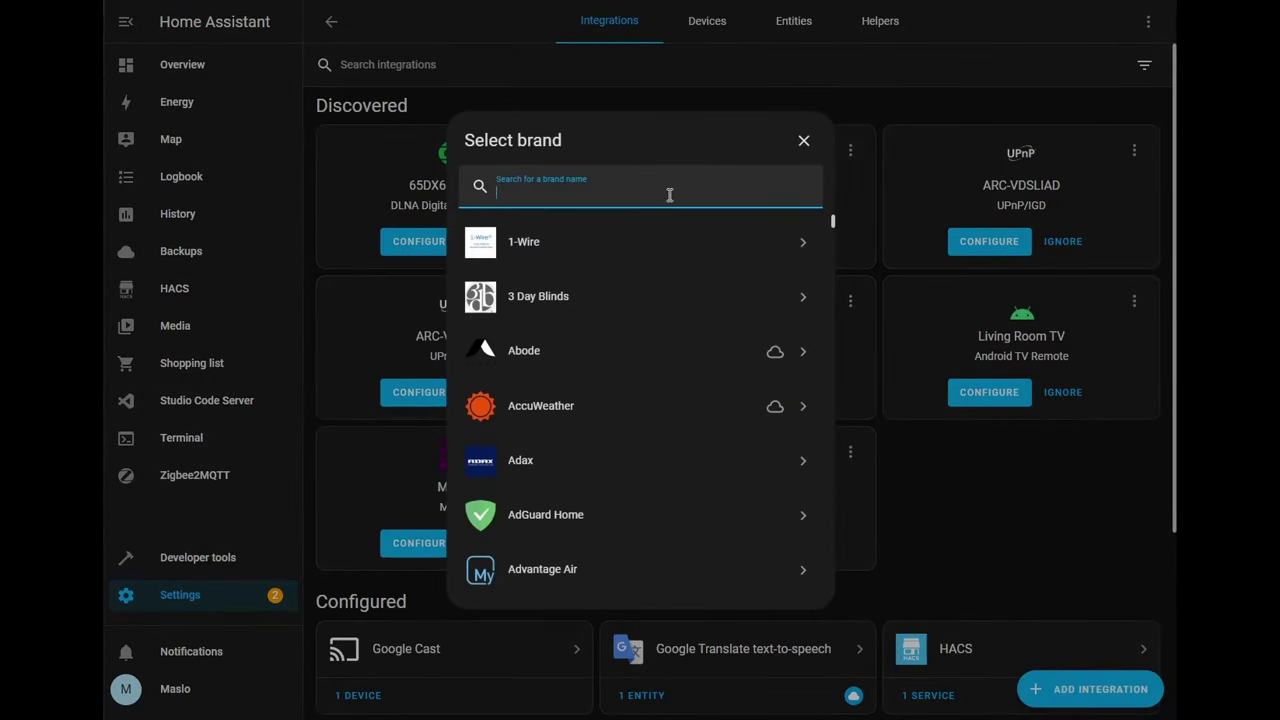
type("speed")
left_click(620, 241)
Step: Submit the Speedtest.net setup and finish it without assigning an area
left_click(766, 404)
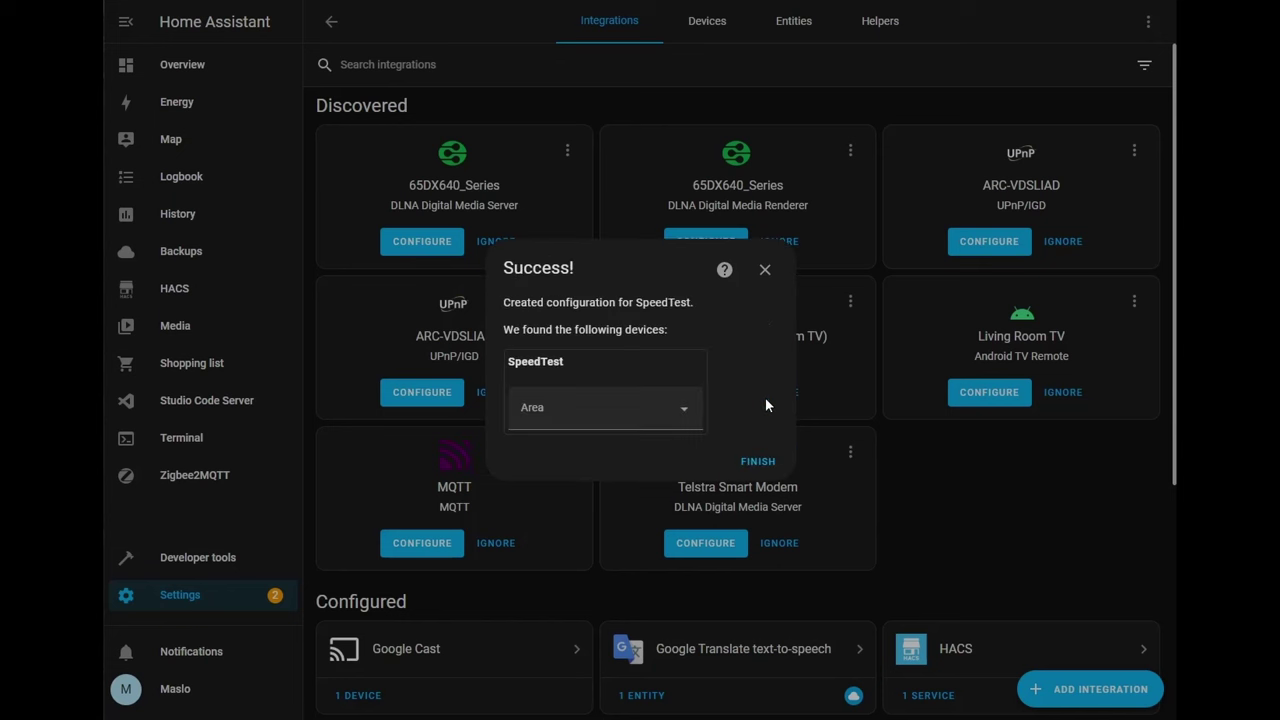
left_click(680, 410)
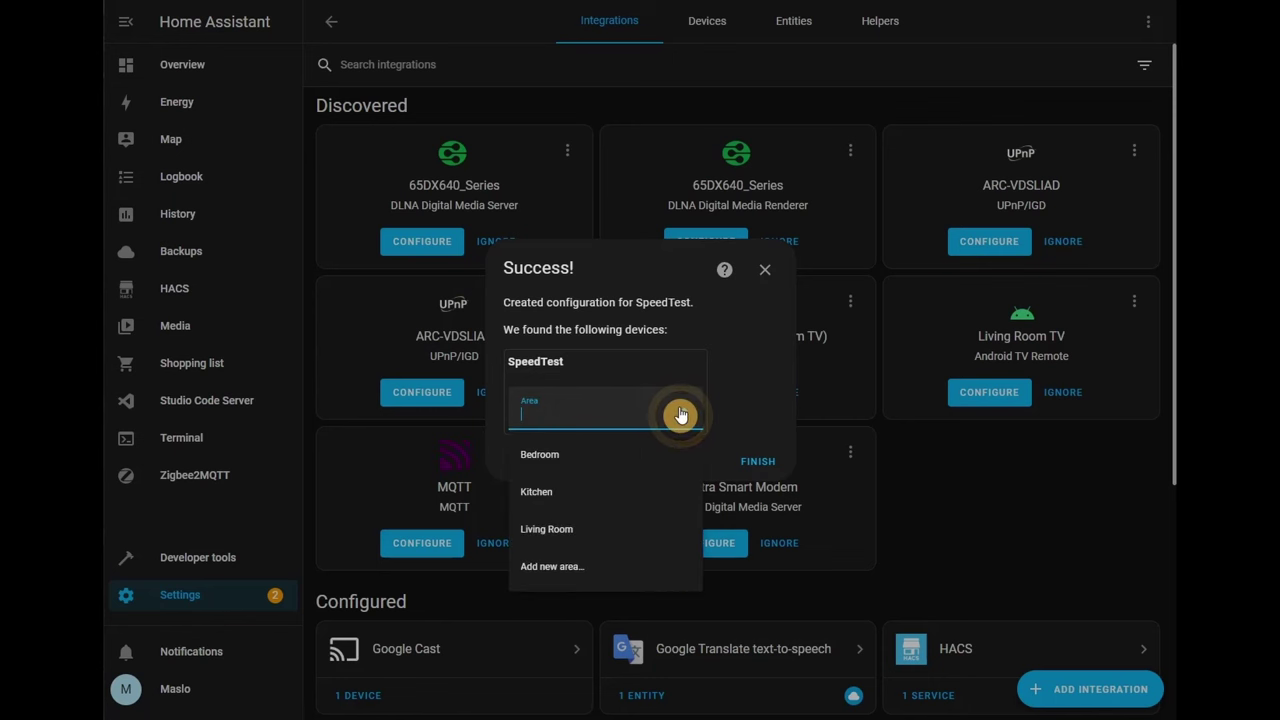
left_click(752, 372)
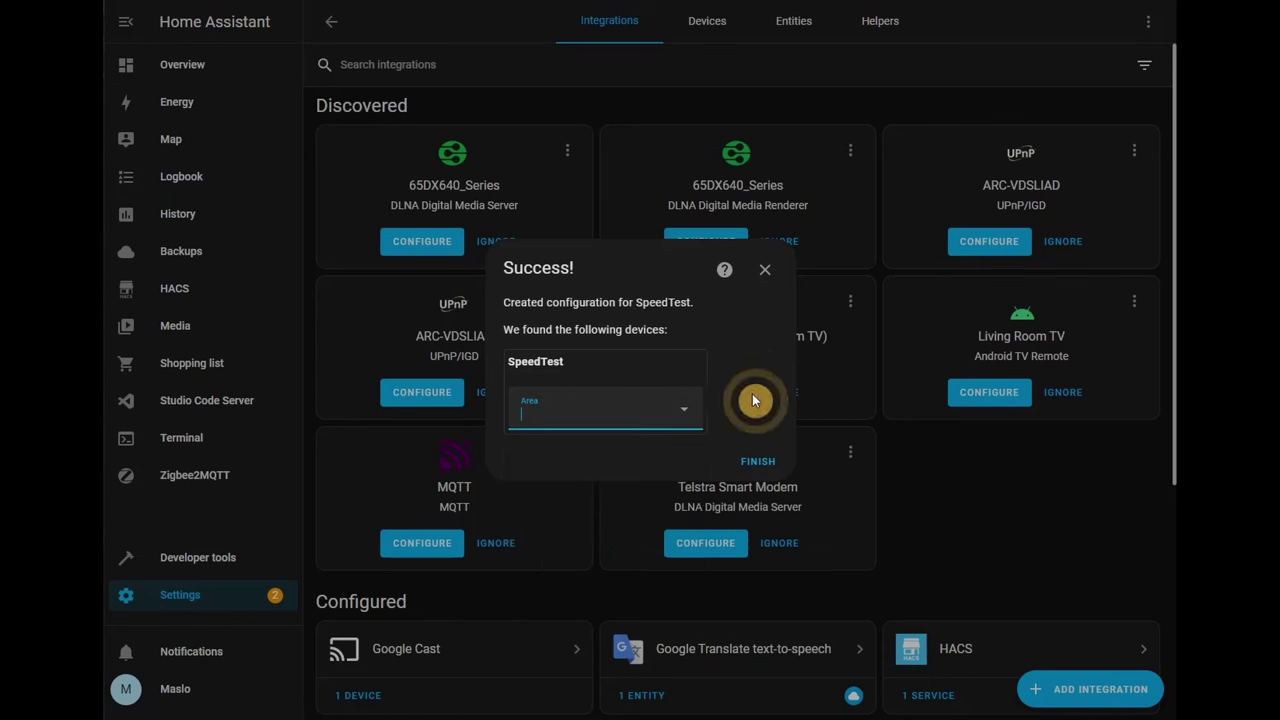
left_click(760, 461)
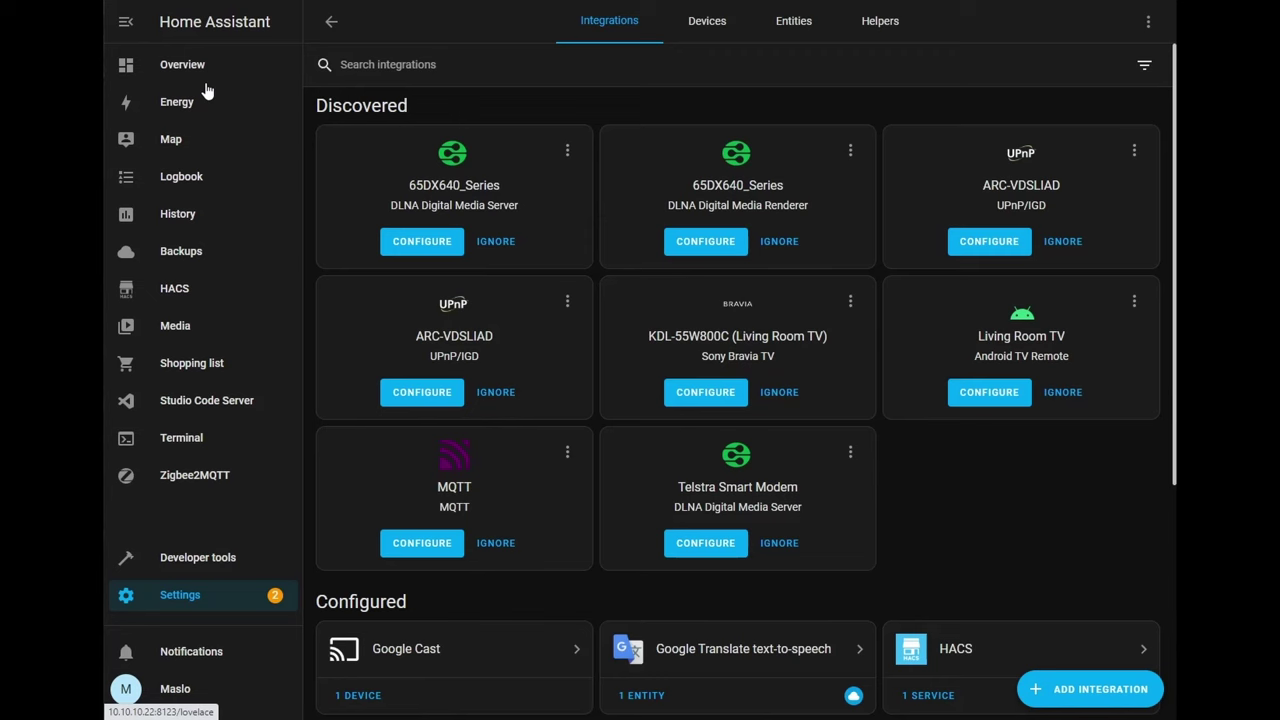
Step: Download mini-graph-card v0.11.0 from HACS Frontend repositories, then reload the browser
left_click(186, 291)
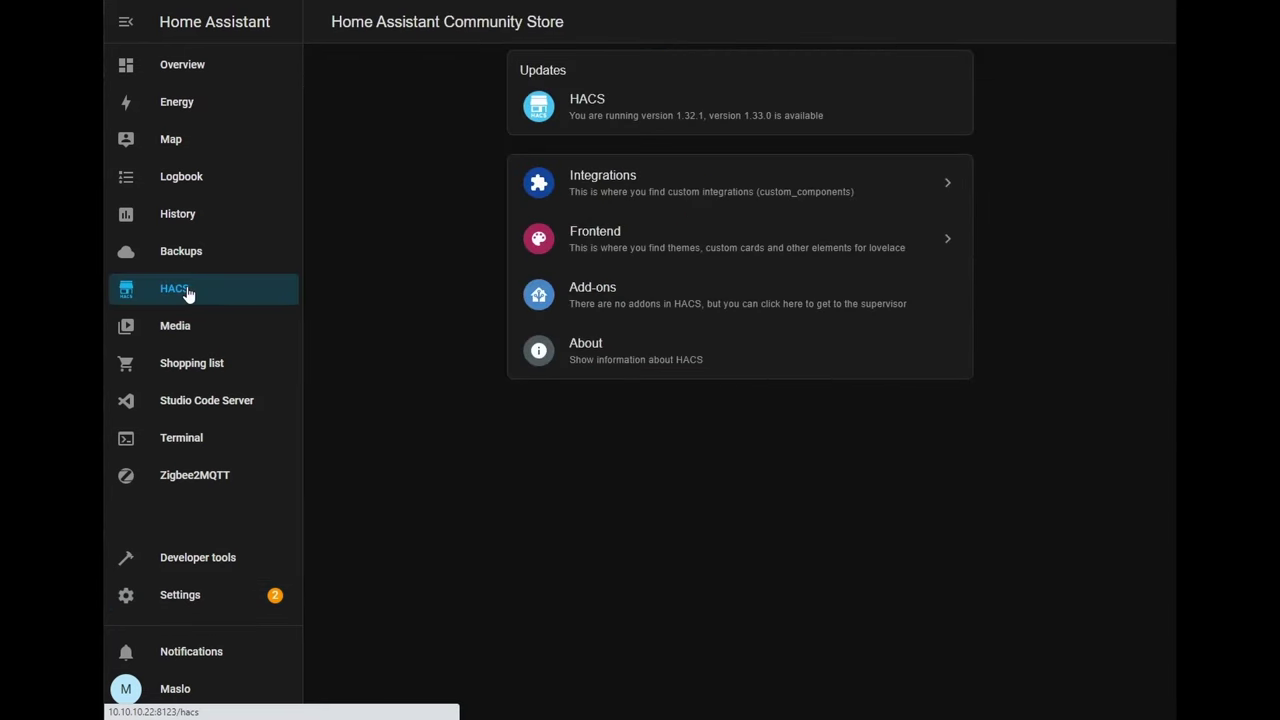
left_click(632, 244)
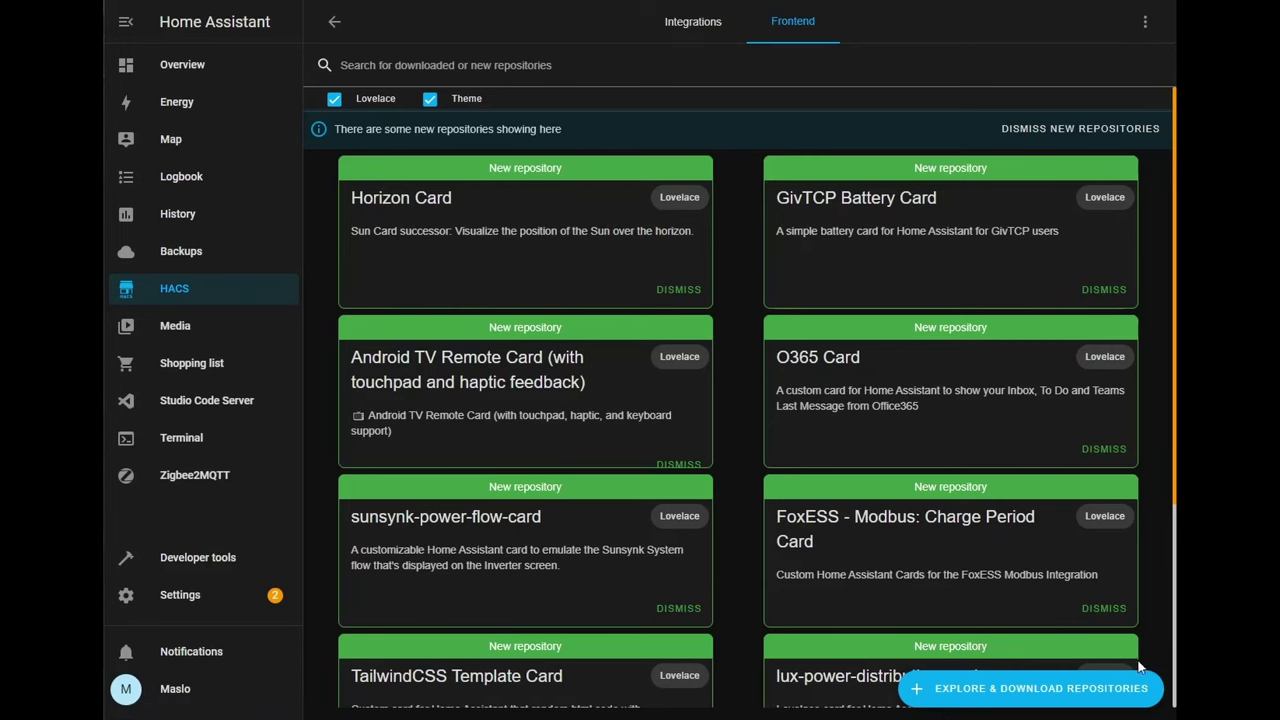
left_click(1112, 702)
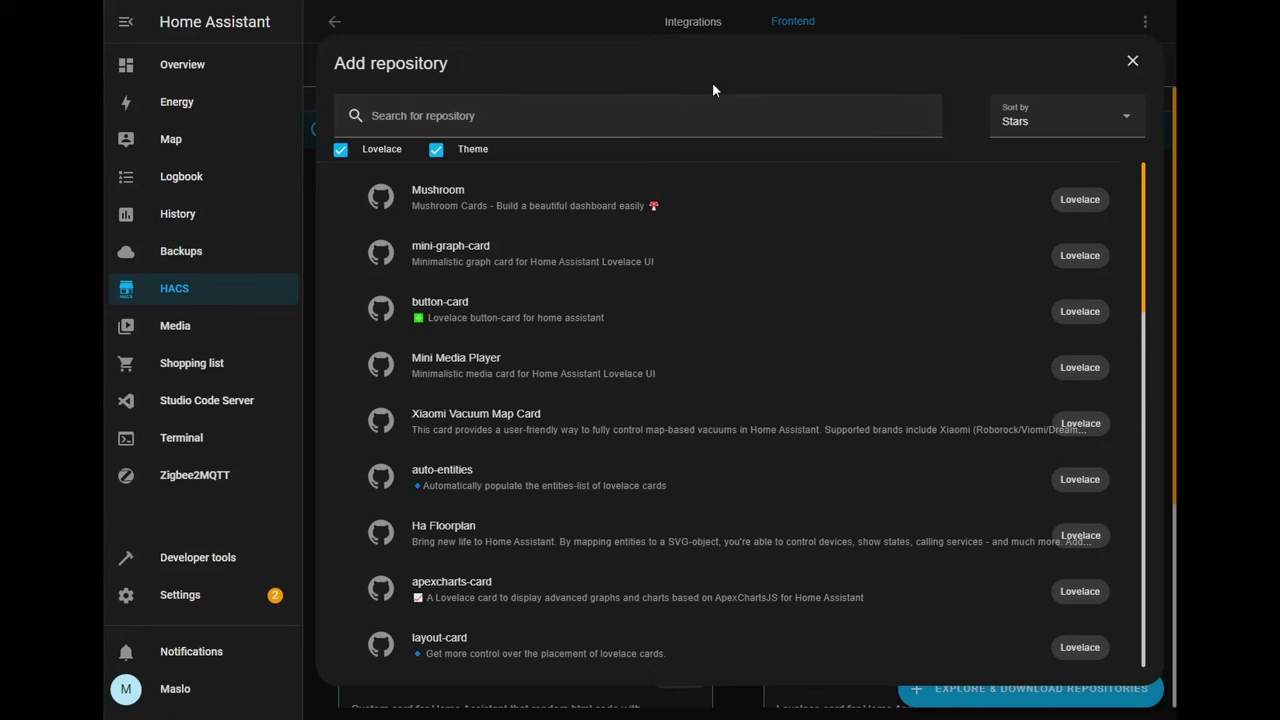
left_click(655, 128)
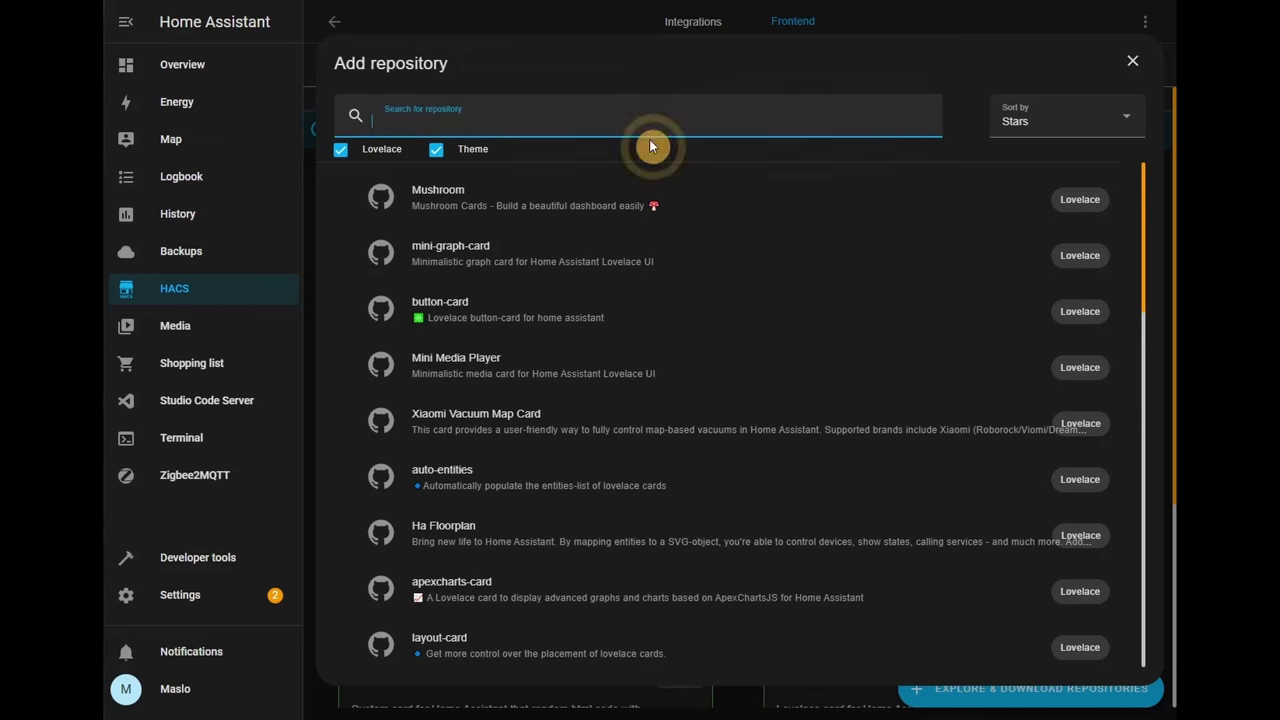
left_click(413, 254)
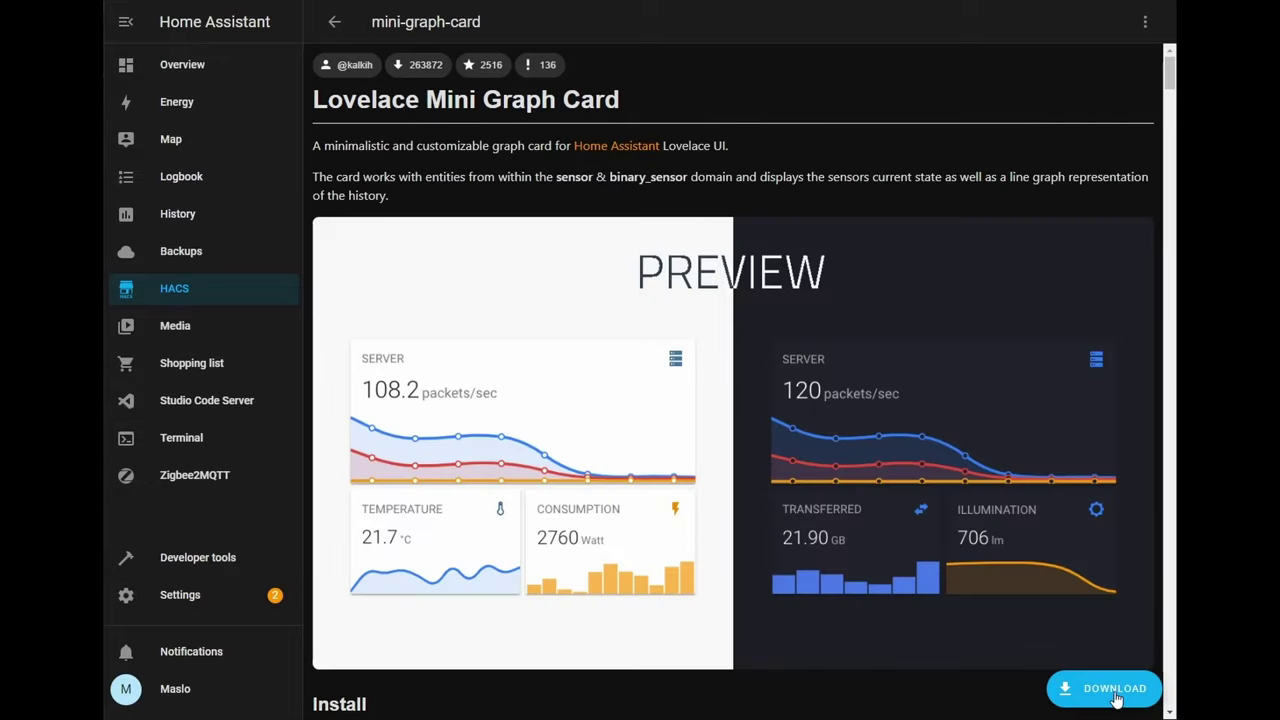
left_click(1117, 697)
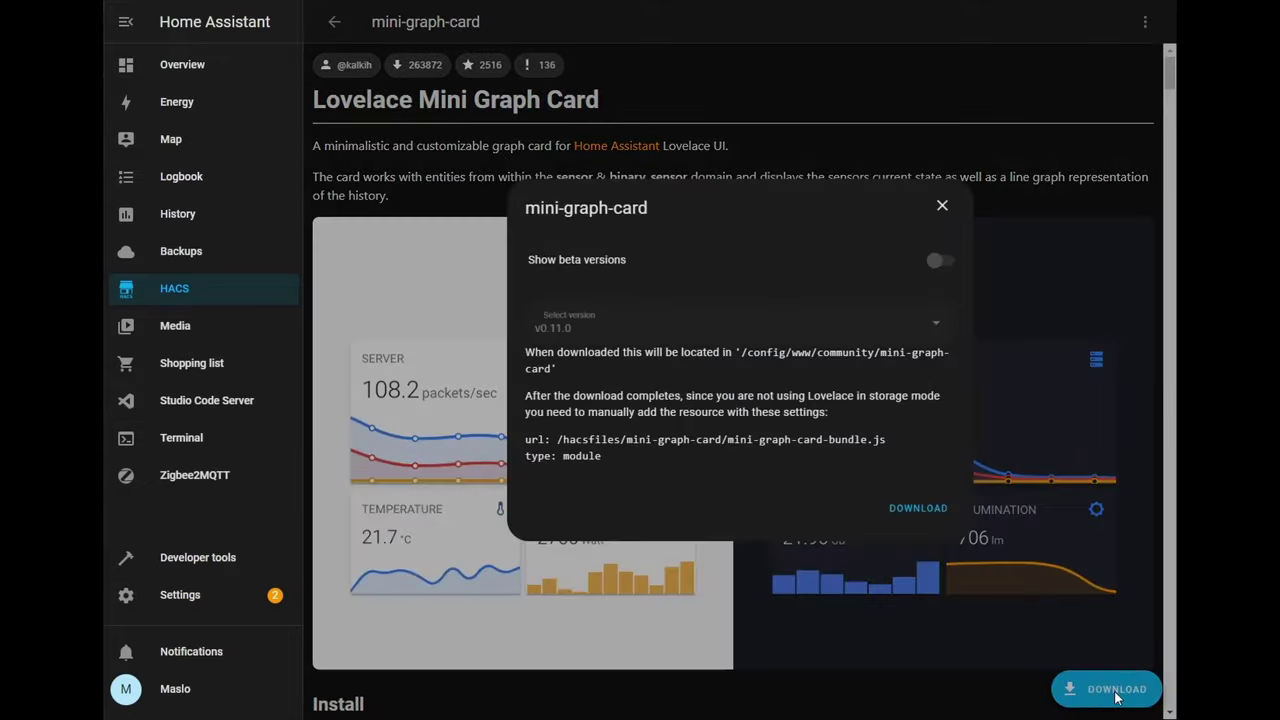
left_click(913, 515)
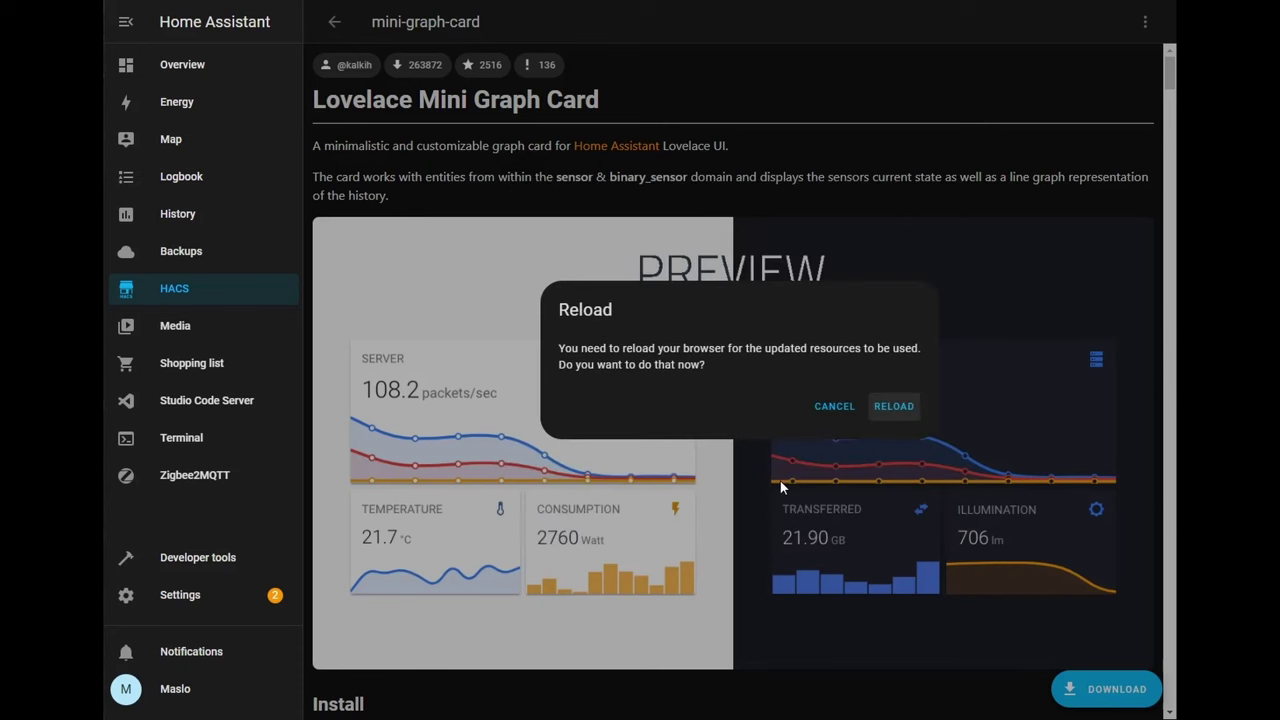
left_click(886, 406)
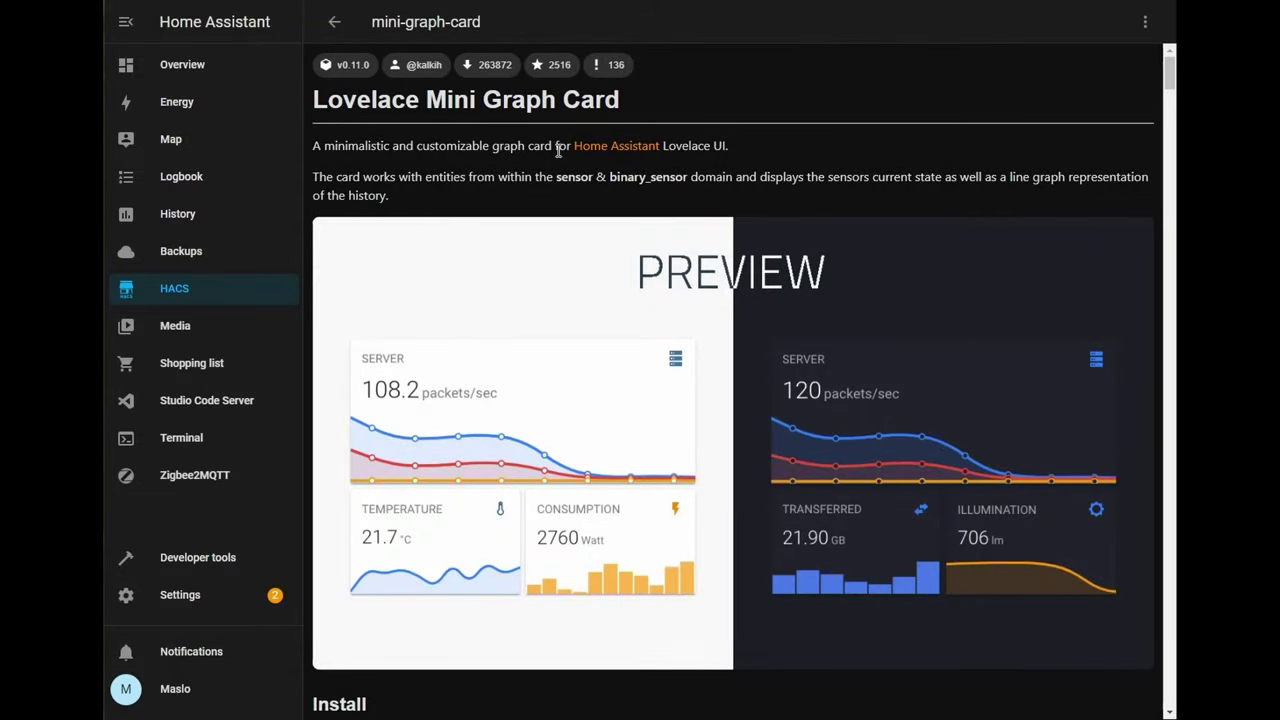
Step: Find the Mushroom repository in HACS Frontend, download it, and reload the browser
left_click(335, 23)
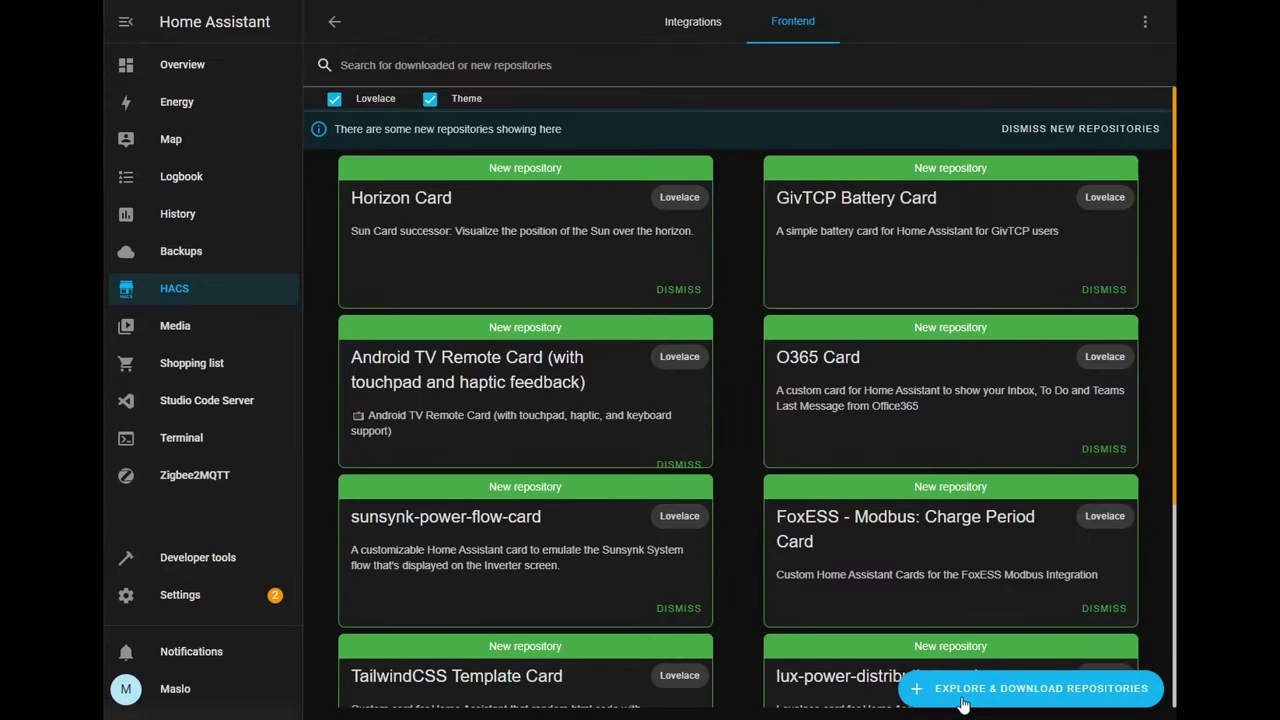
left_click(960, 700)
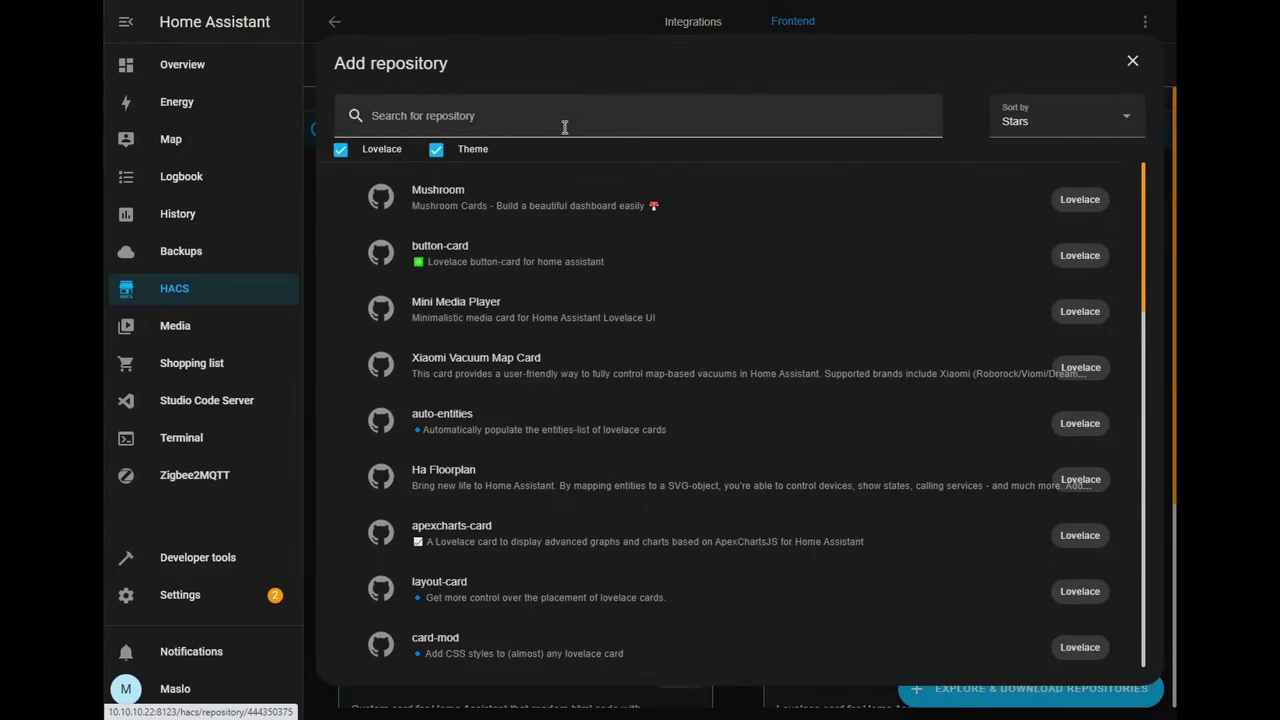
left_click(522, 118)
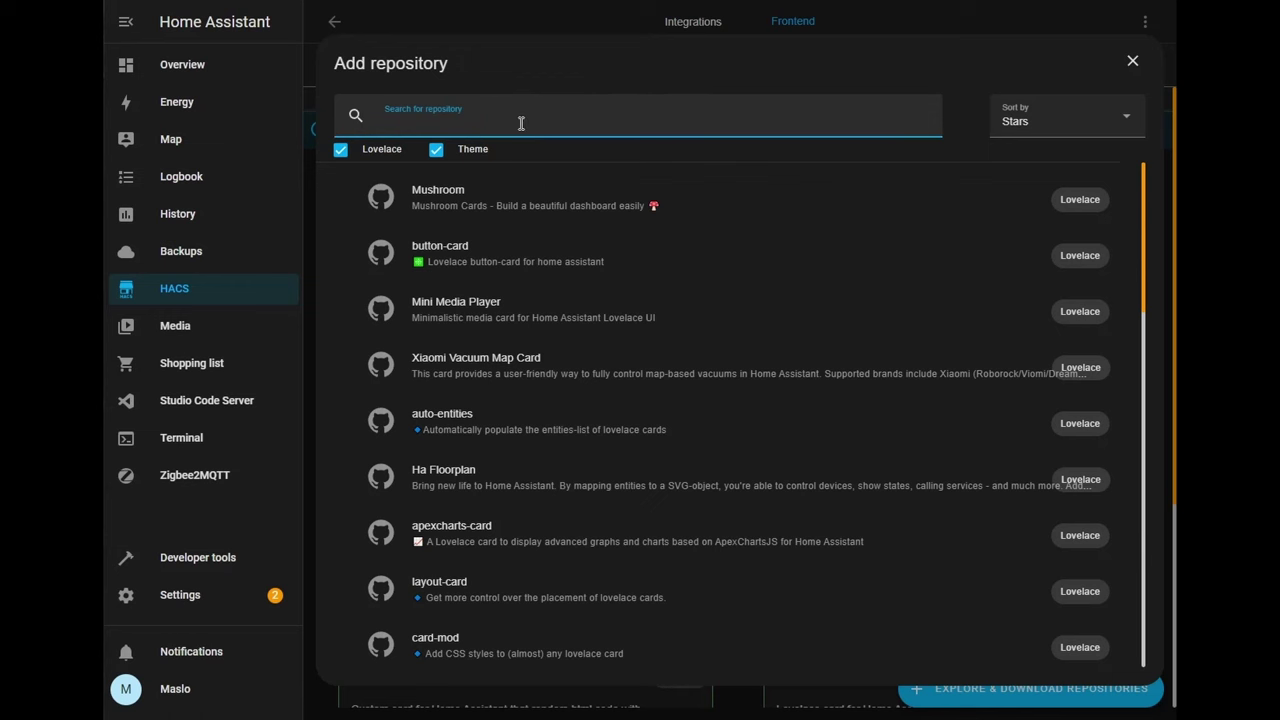
left_click(521, 197)
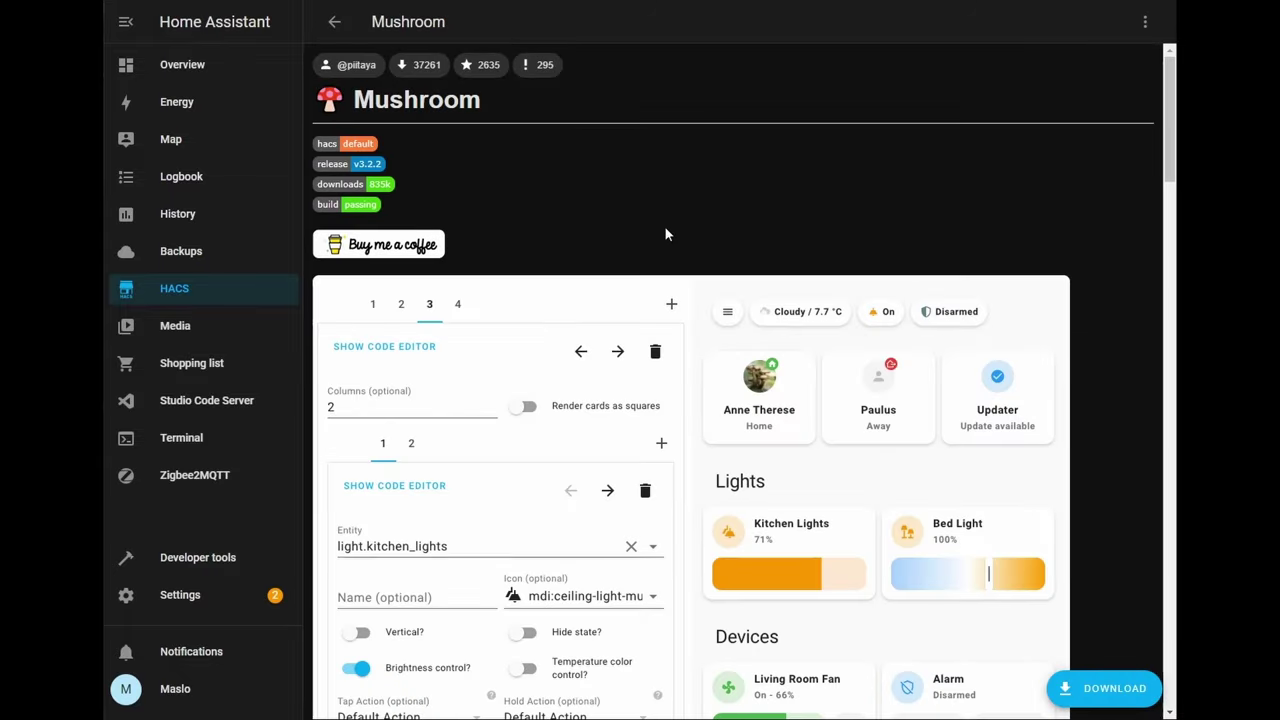
scroll(658, 184, "down", 6)
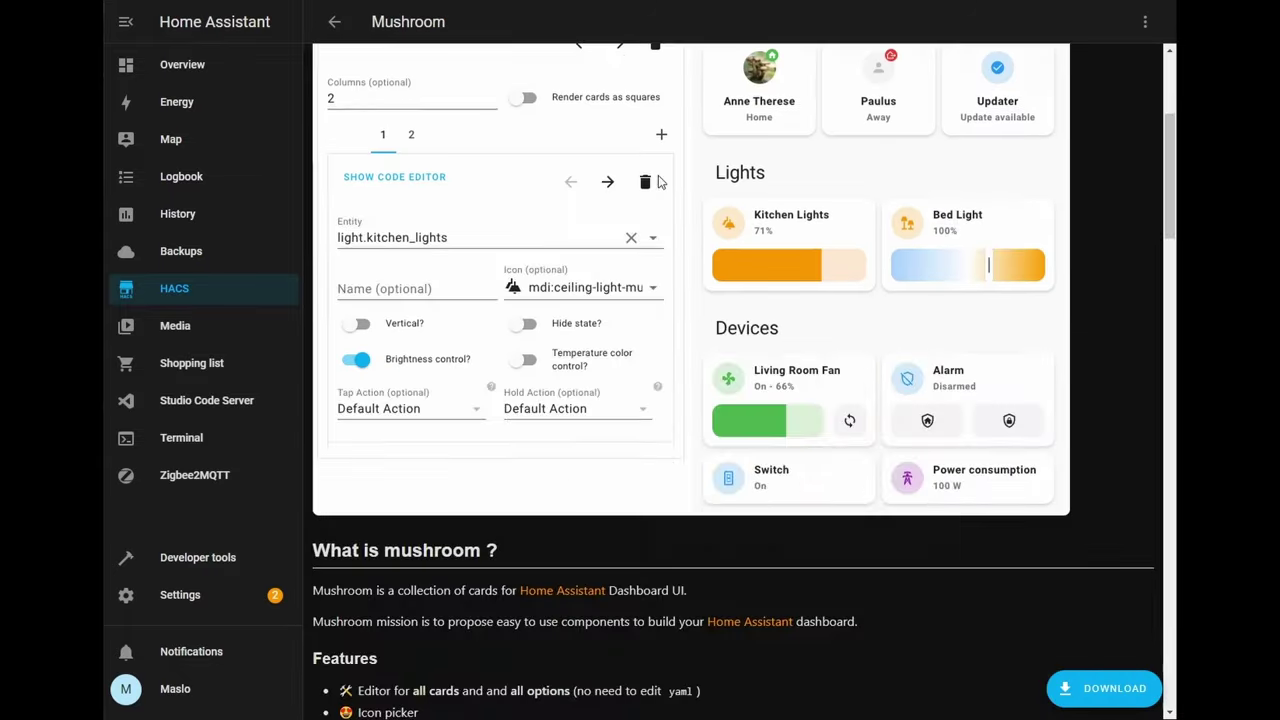
scroll(653, 180, "down", 8)
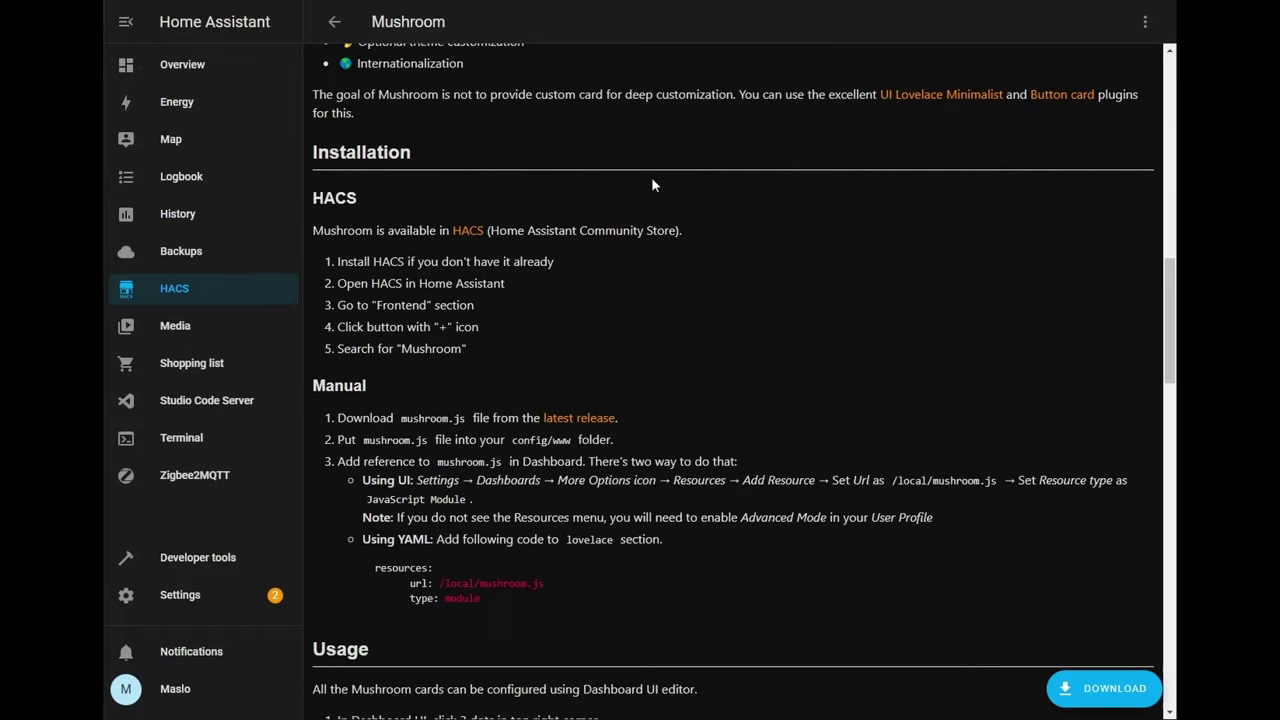
scroll(651, 183, "down", 5)
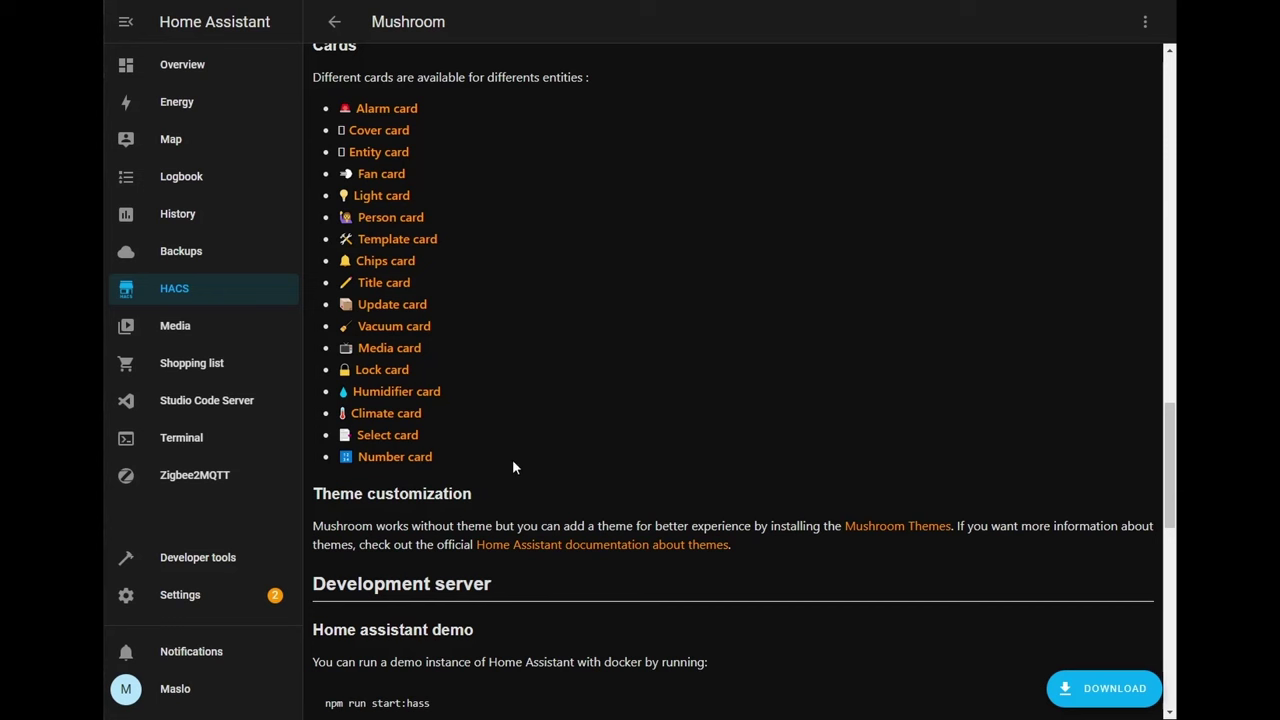
left_click(1118, 688)
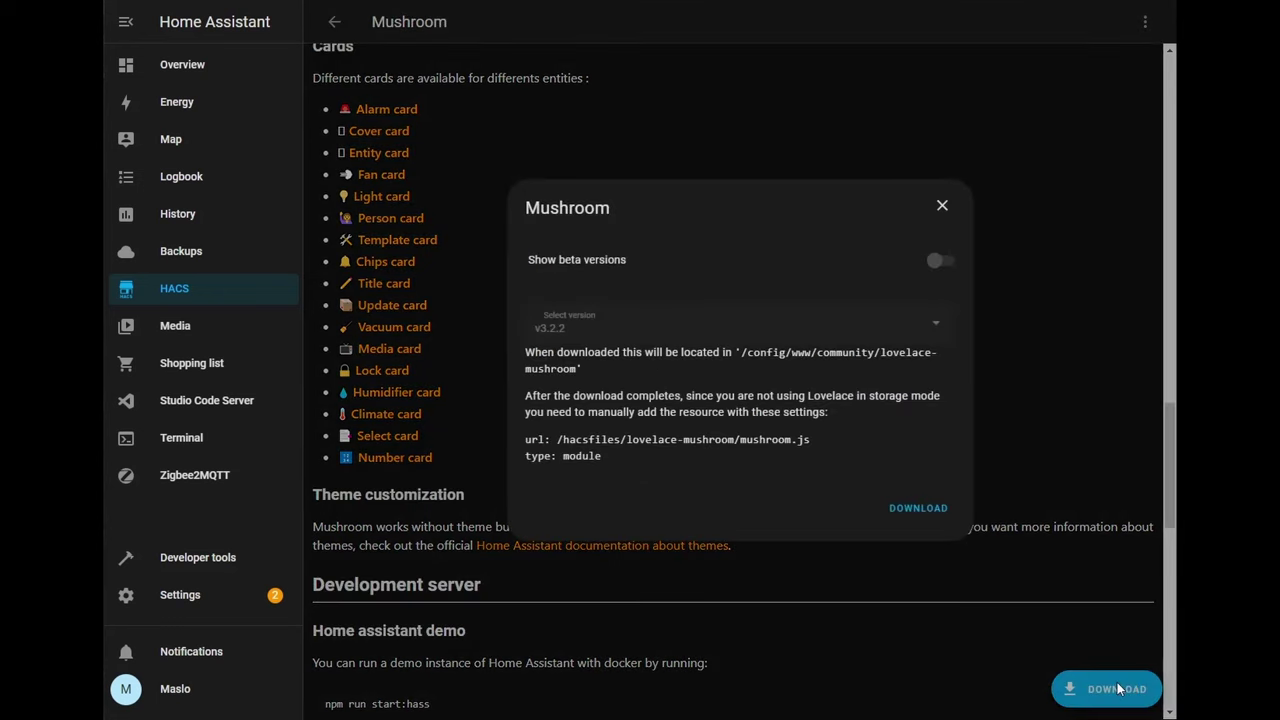
left_click(918, 508)
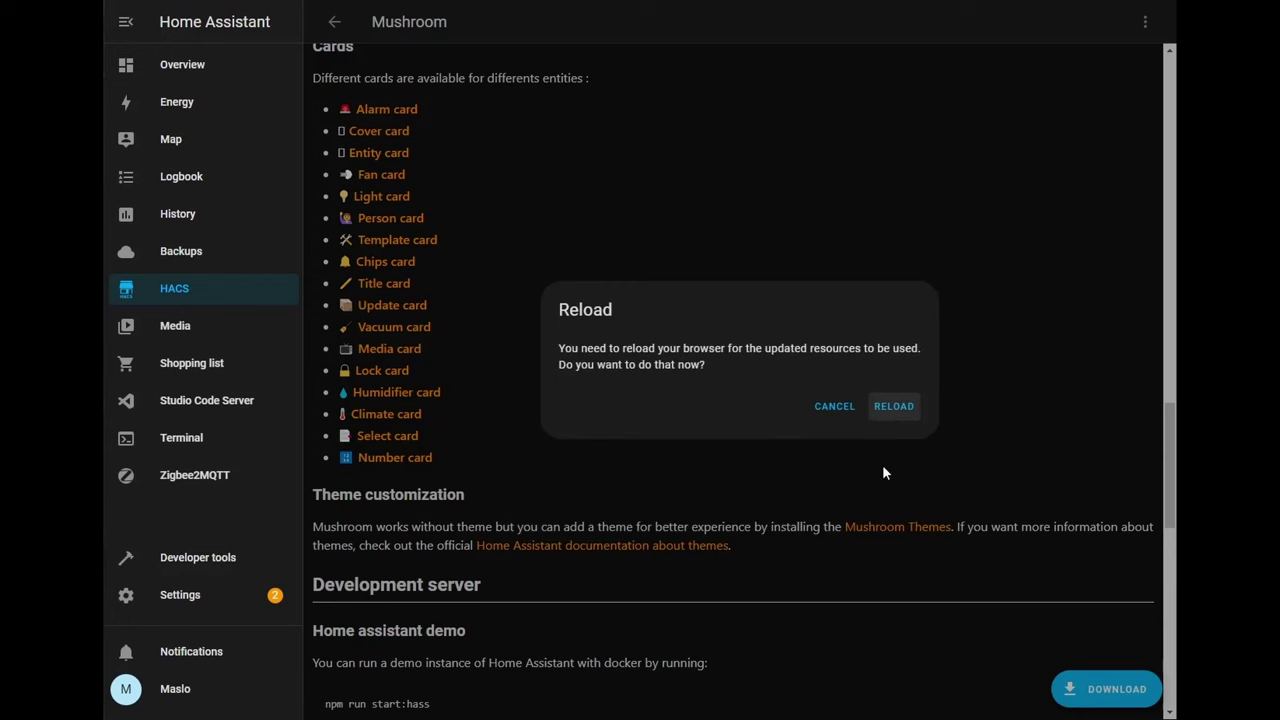
left_click(895, 406)
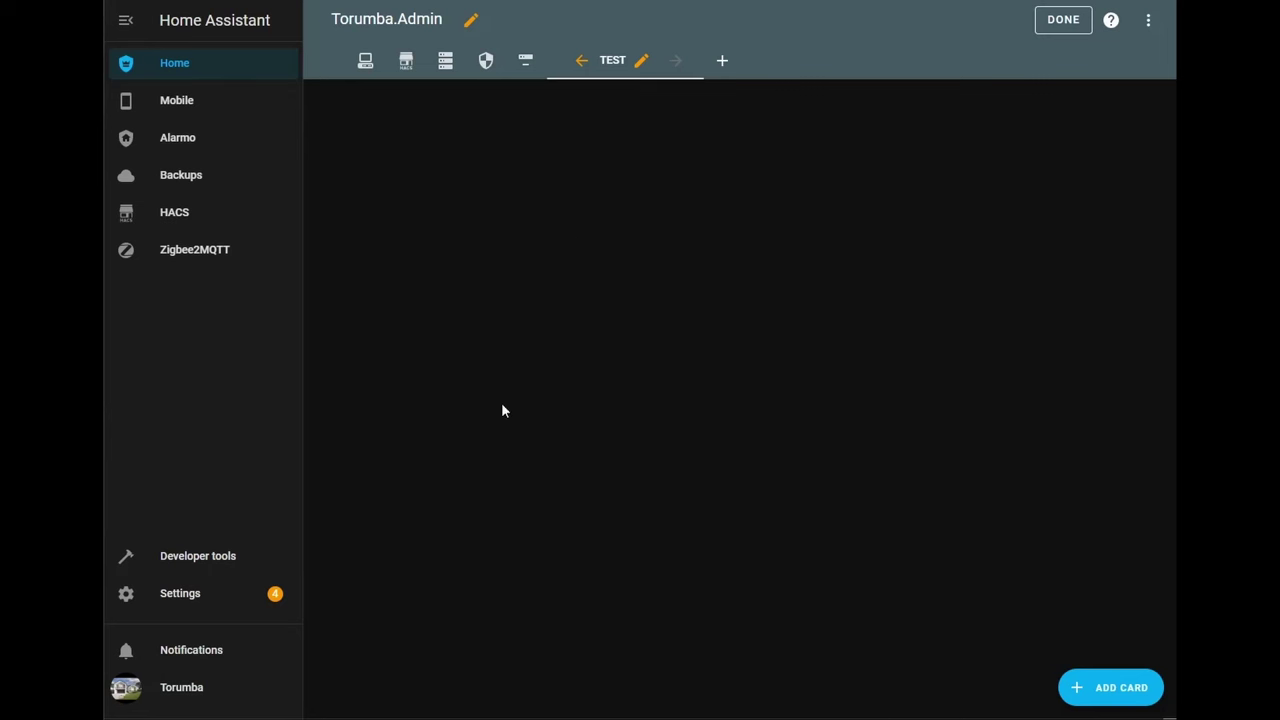
Step: Add a Grid card to the TEST view via a 'grid' card search
left_click(1115, 688)
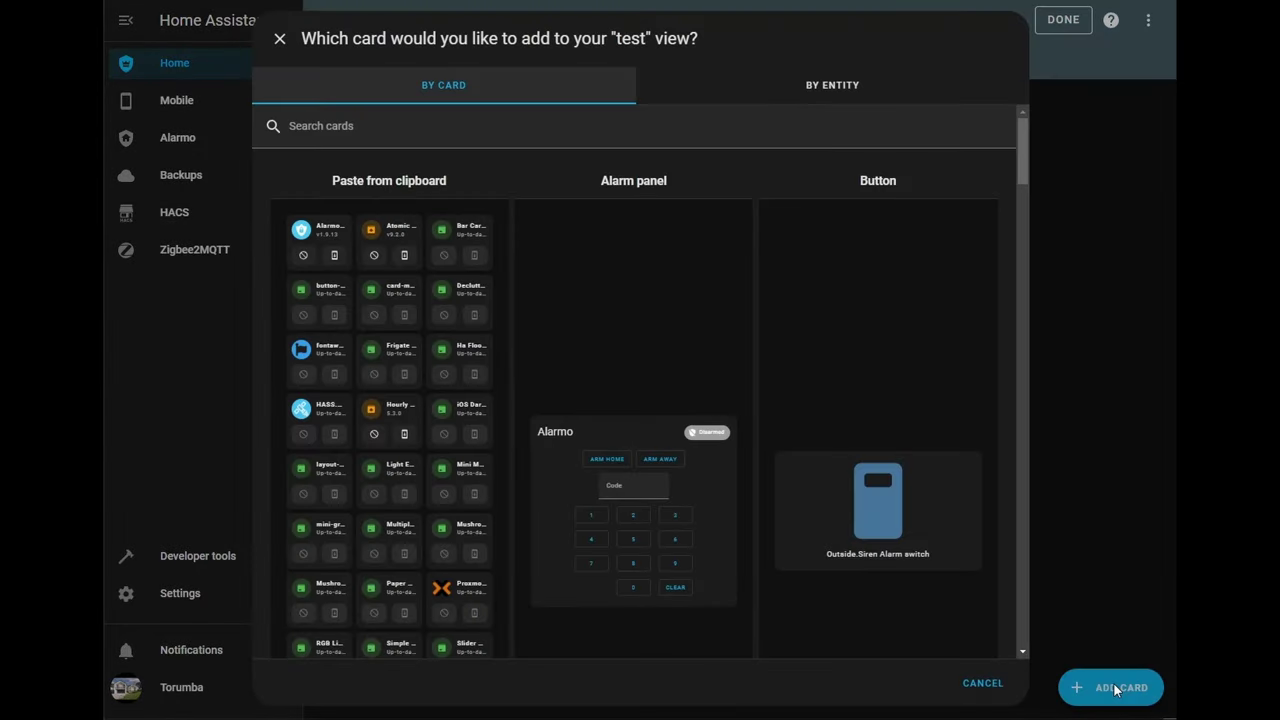
left_click(572, 127)
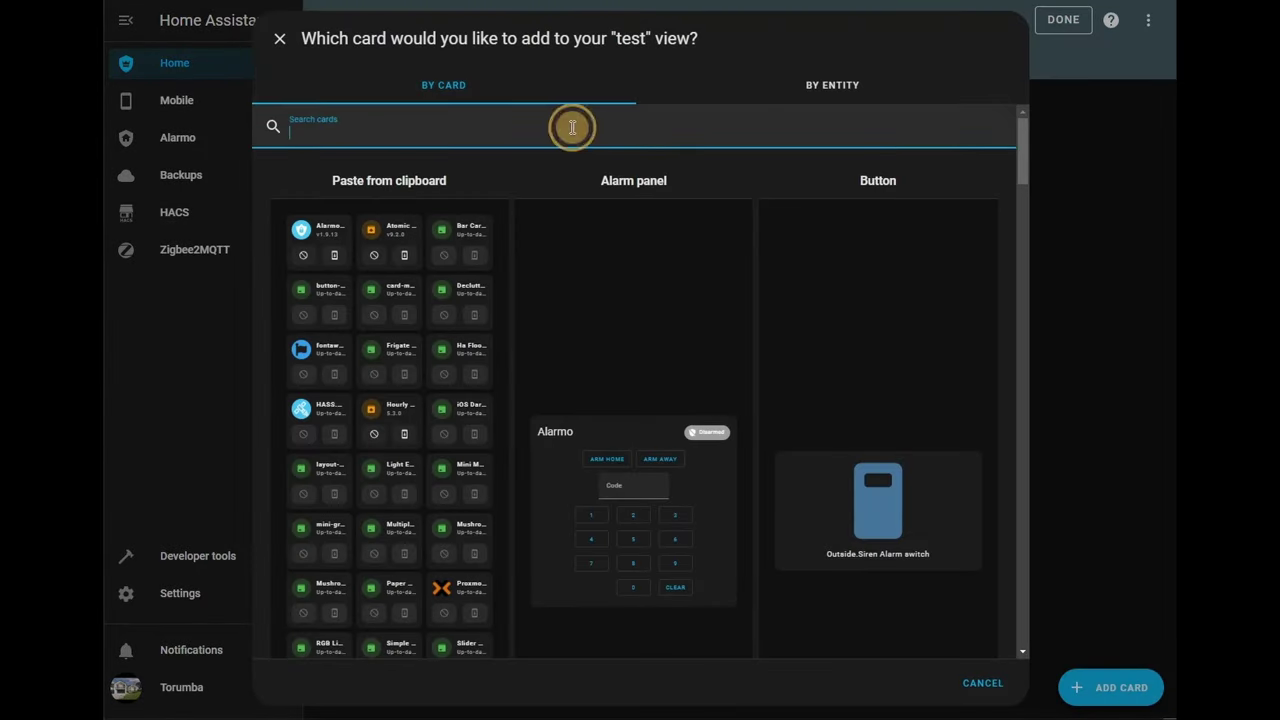
type("grid")
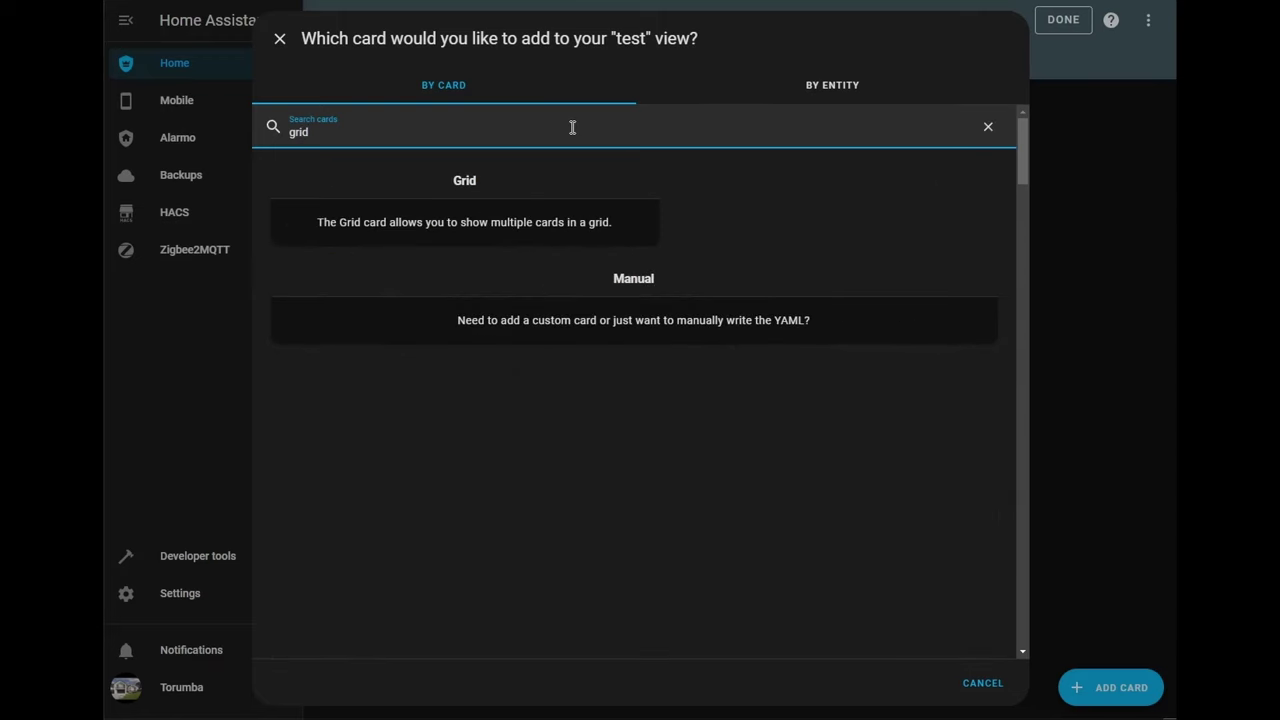
left_click(535, 212)
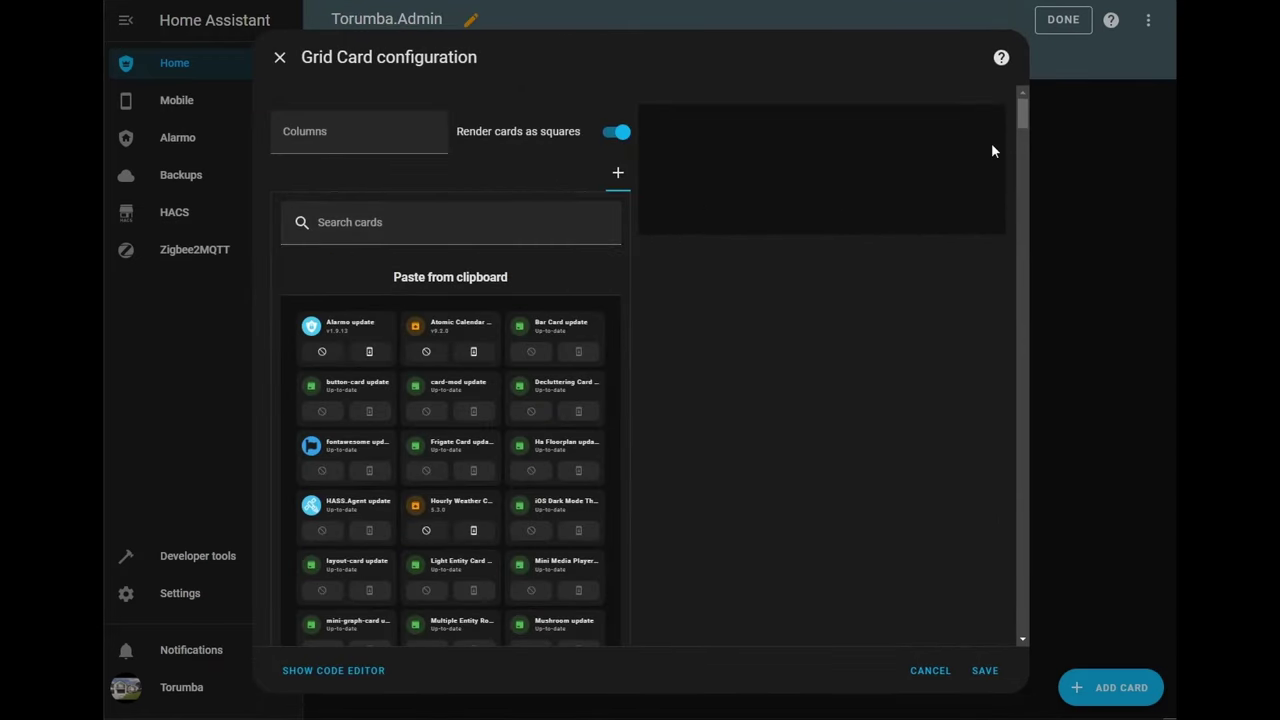
scroll(955, 160, "down", 10)
scroll(961, 176, "down", 15)
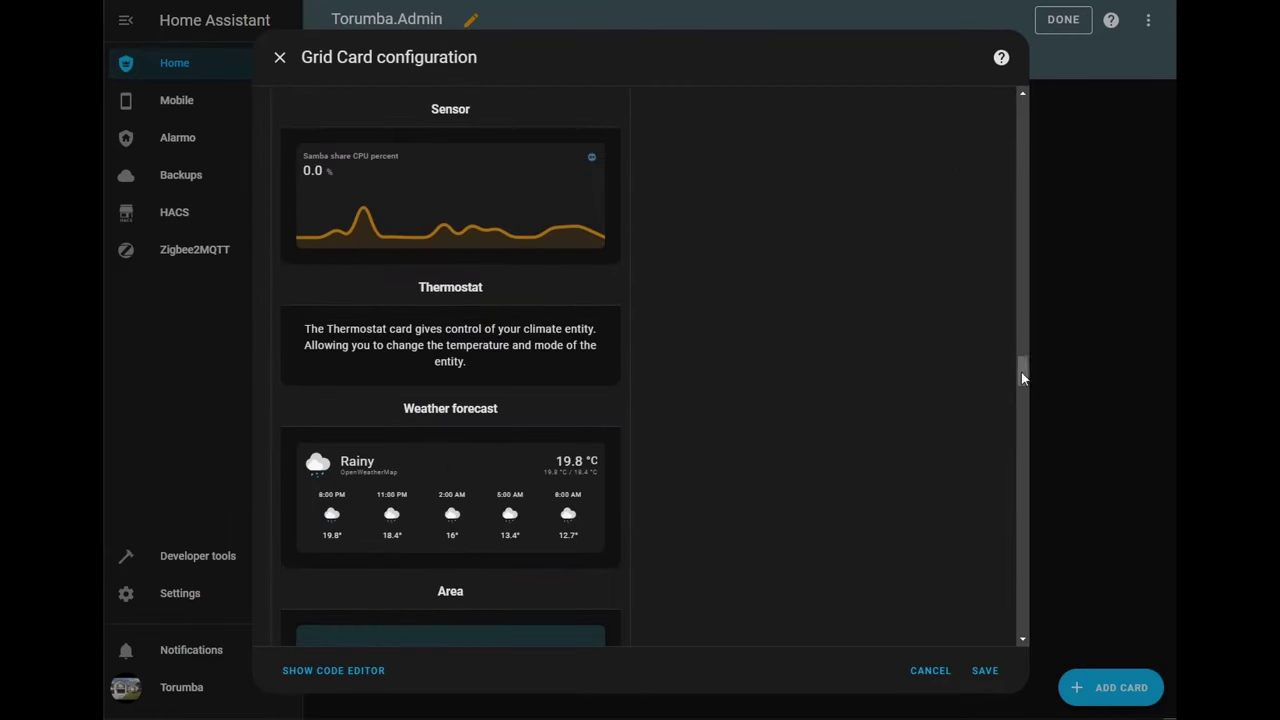
left_click_drag(1021, 372, 1035, 129)
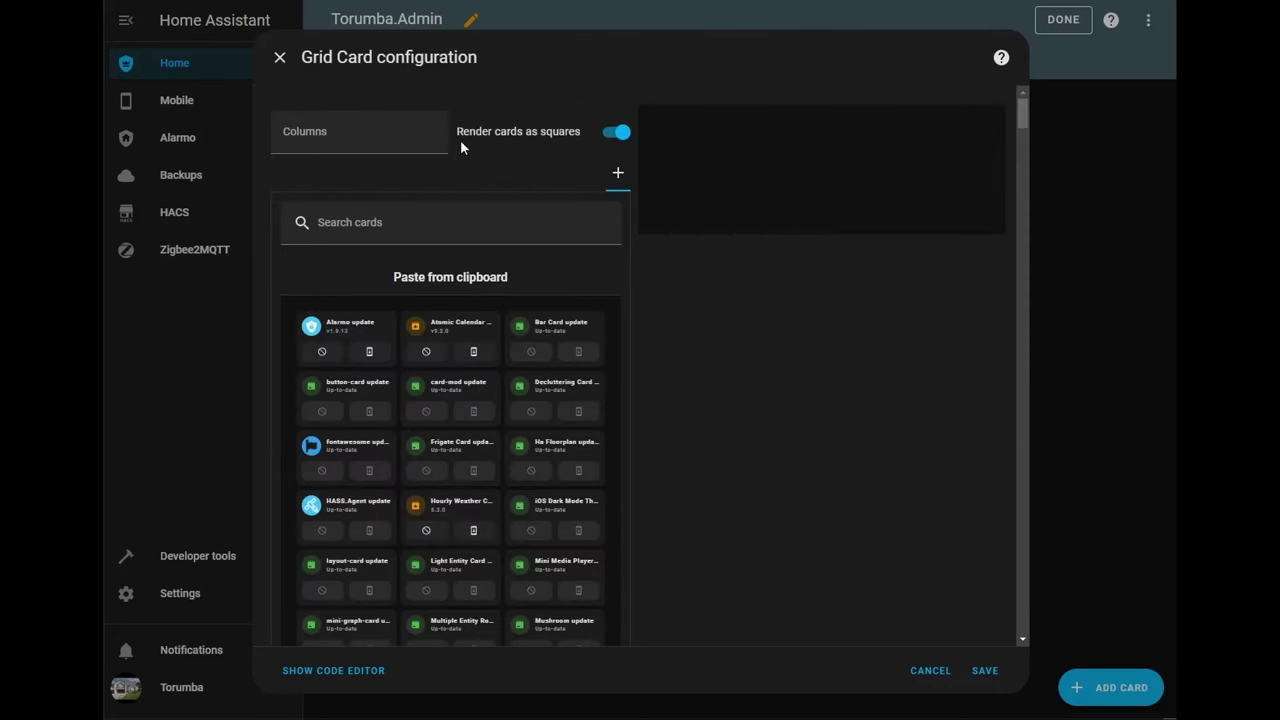
Step: Put a Custom: Mini Graph Card in the grid, then open the dashboard URL in a new tab
left_click(396, 231)
type("g")
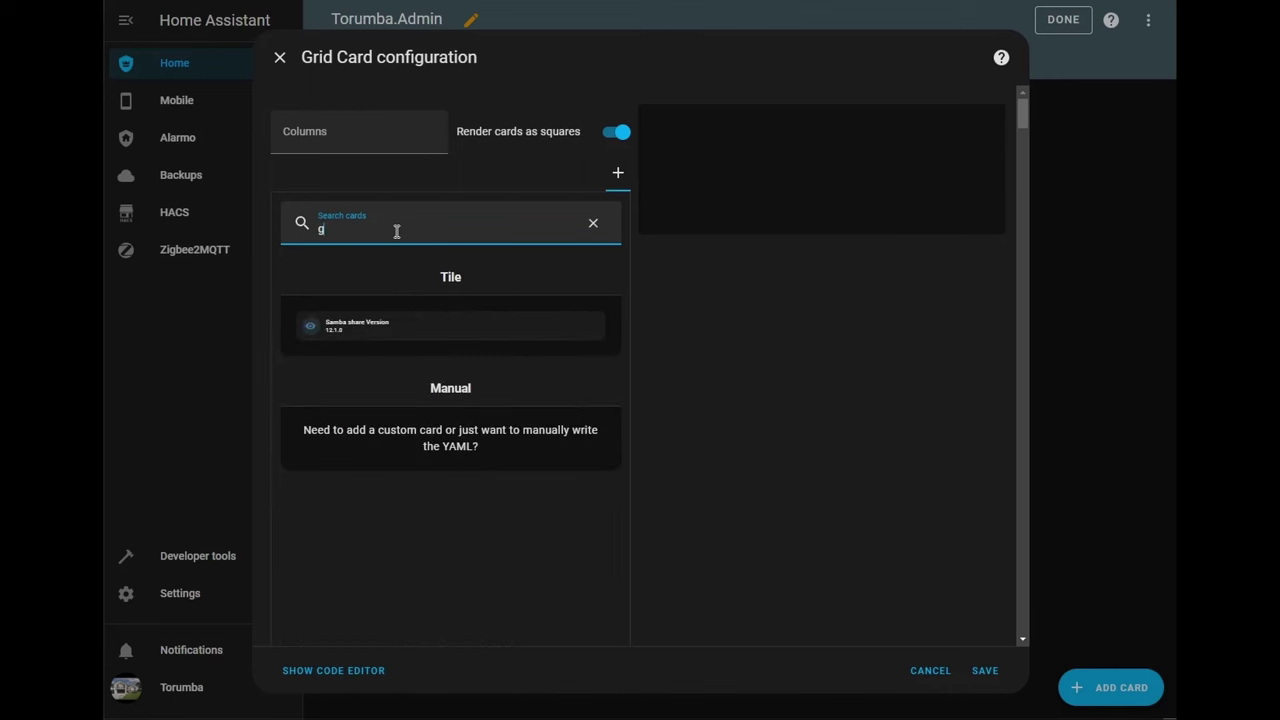
key("BackSpace")
type("gra")
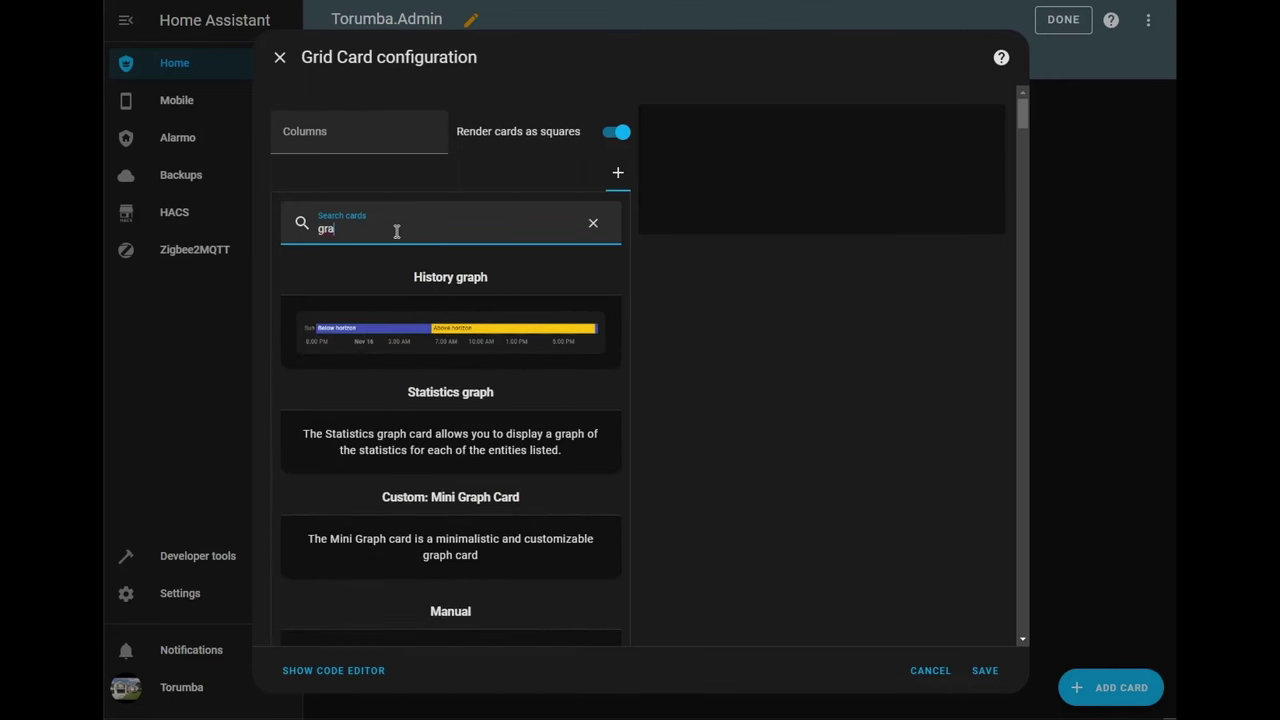
left_click(424, 534)
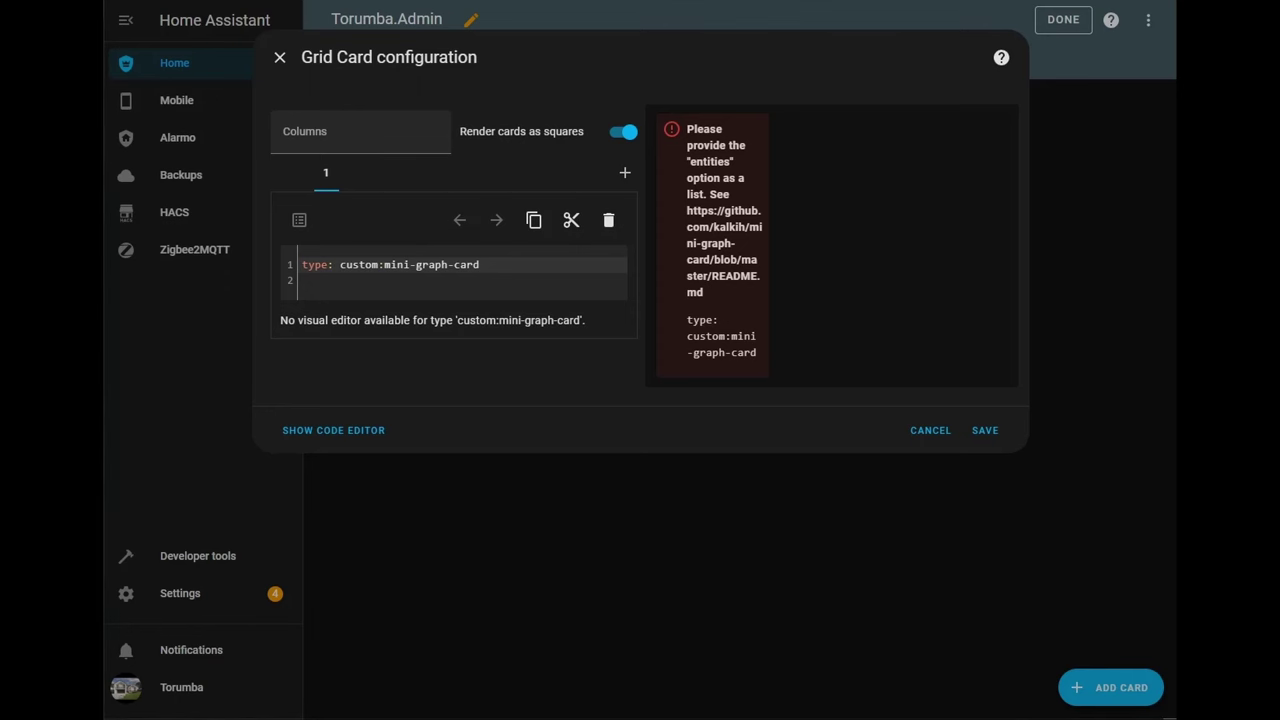
key("ctrl+t")
type("http://10.10.10.33:8123/dashboard-home/test?edit=1")
Step: From the Speedtest.net integration's entities, copy the entity ID sensor.speedtest_ping
key("Return")
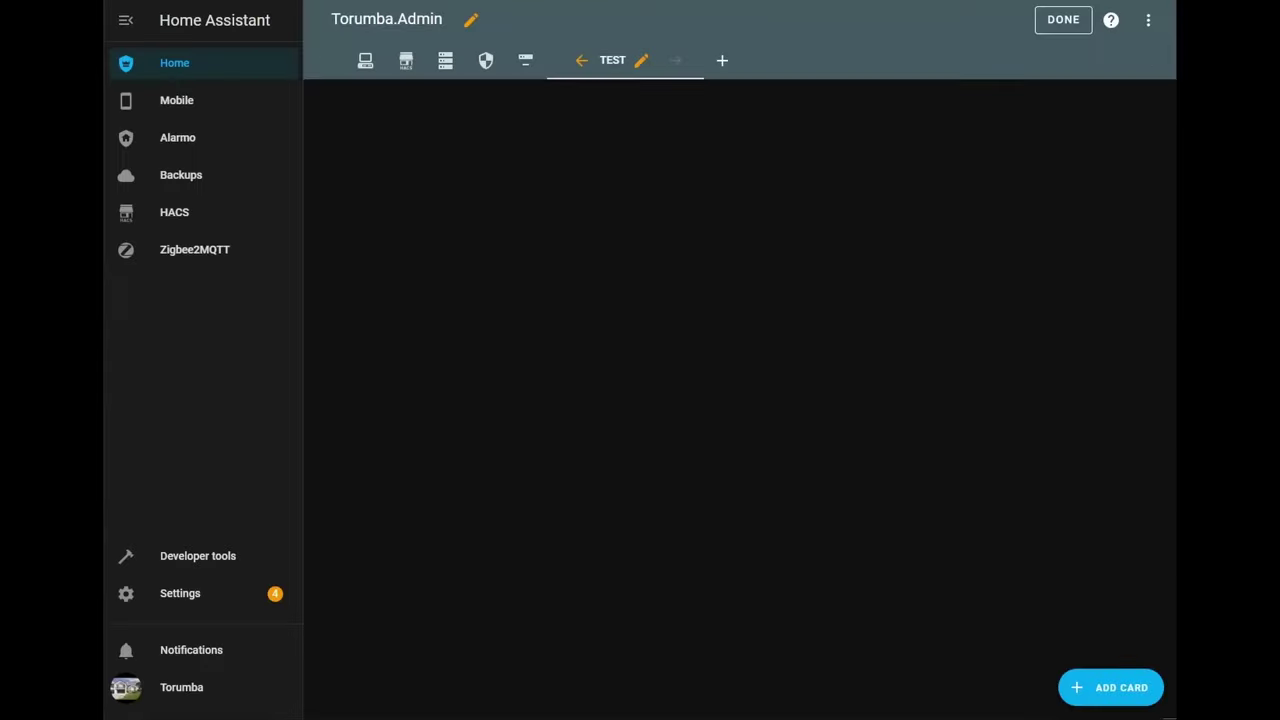
left_click(197, 605)
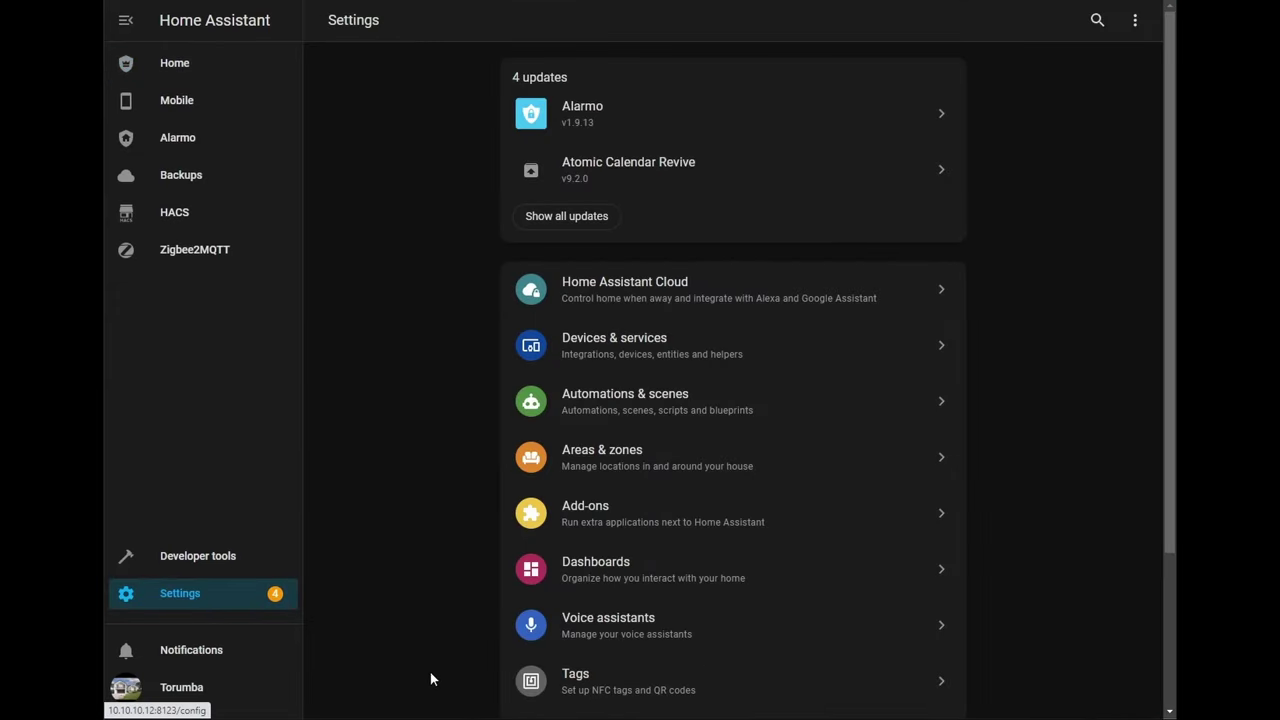
left_click(626, 358)
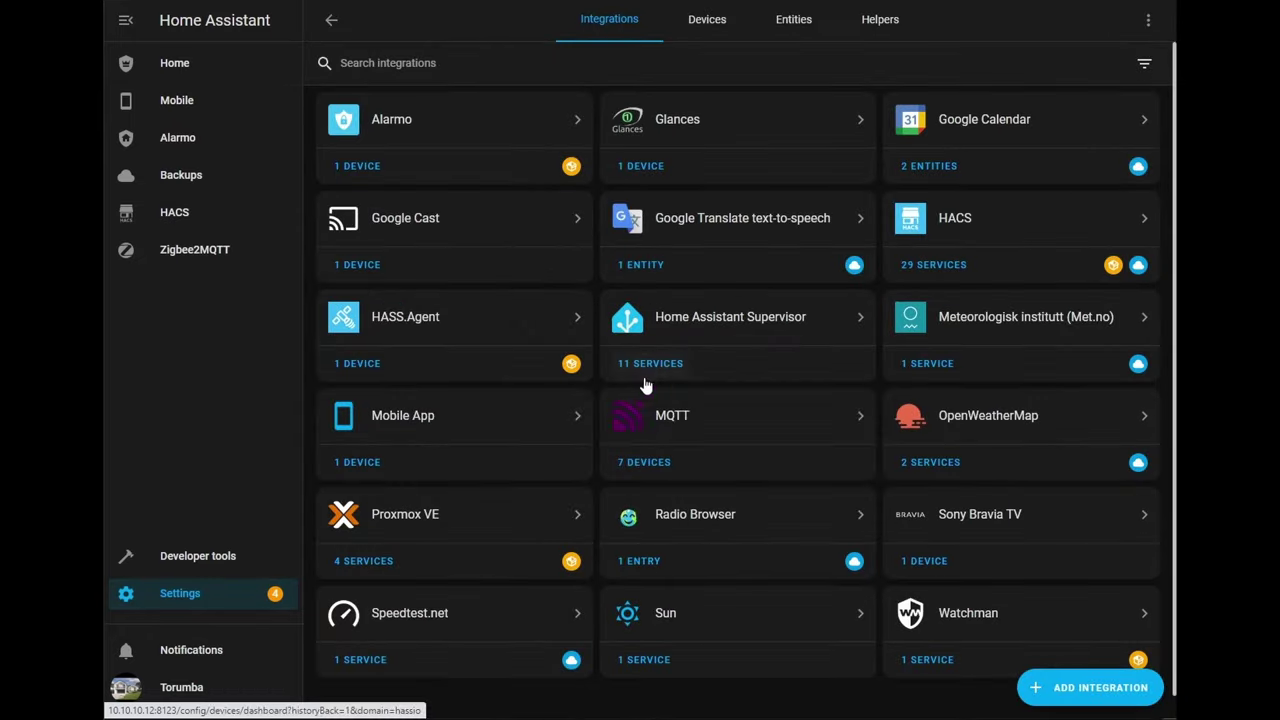
left_click(420, 616)
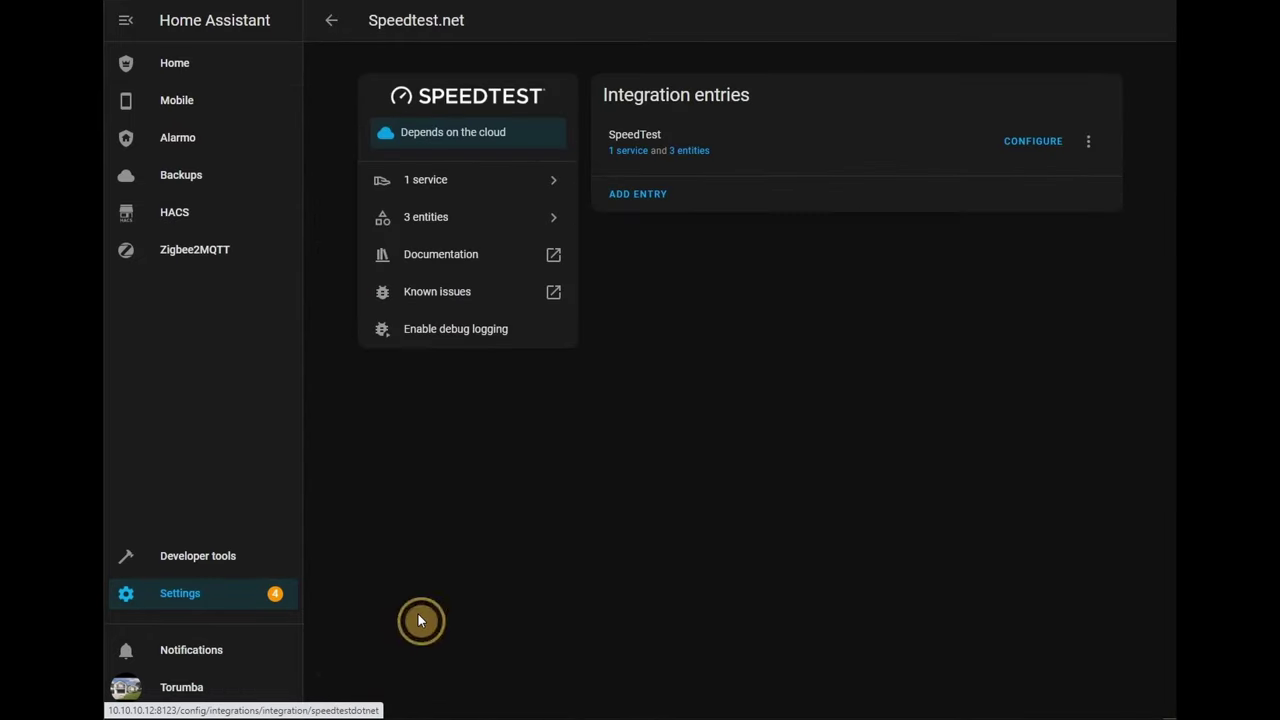
left_click(693, 151)
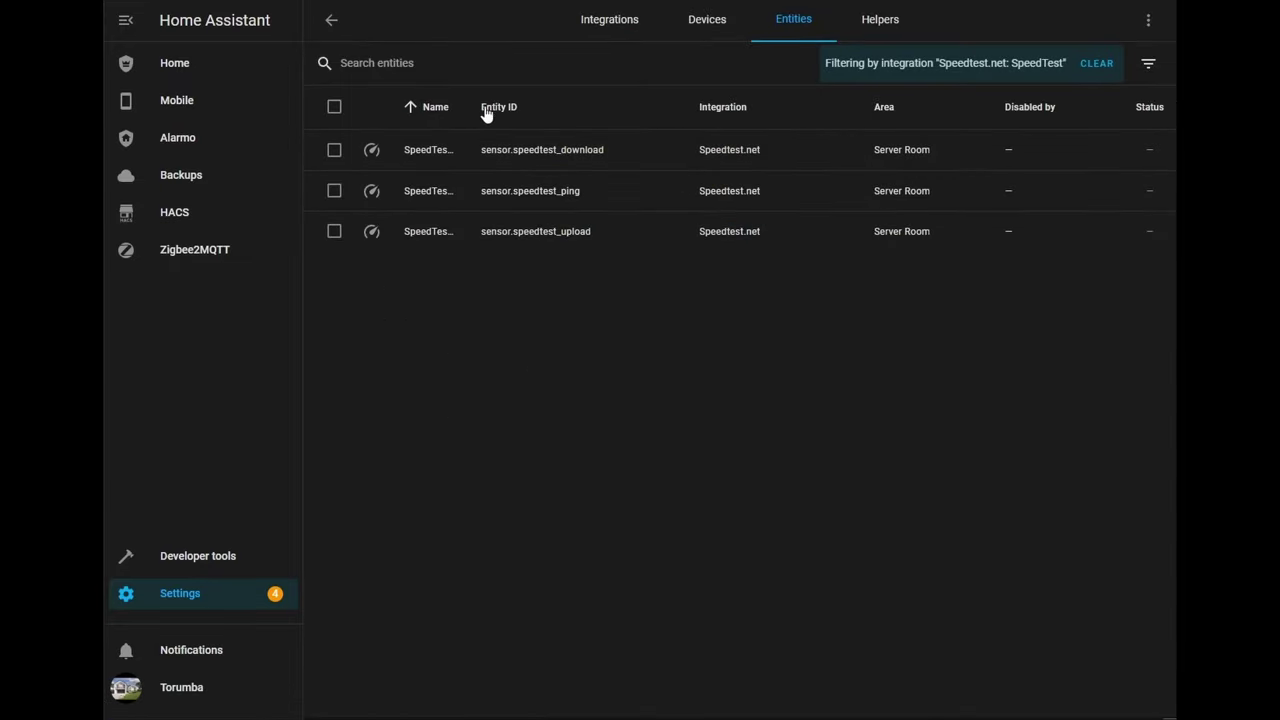
left_click(585, 202)
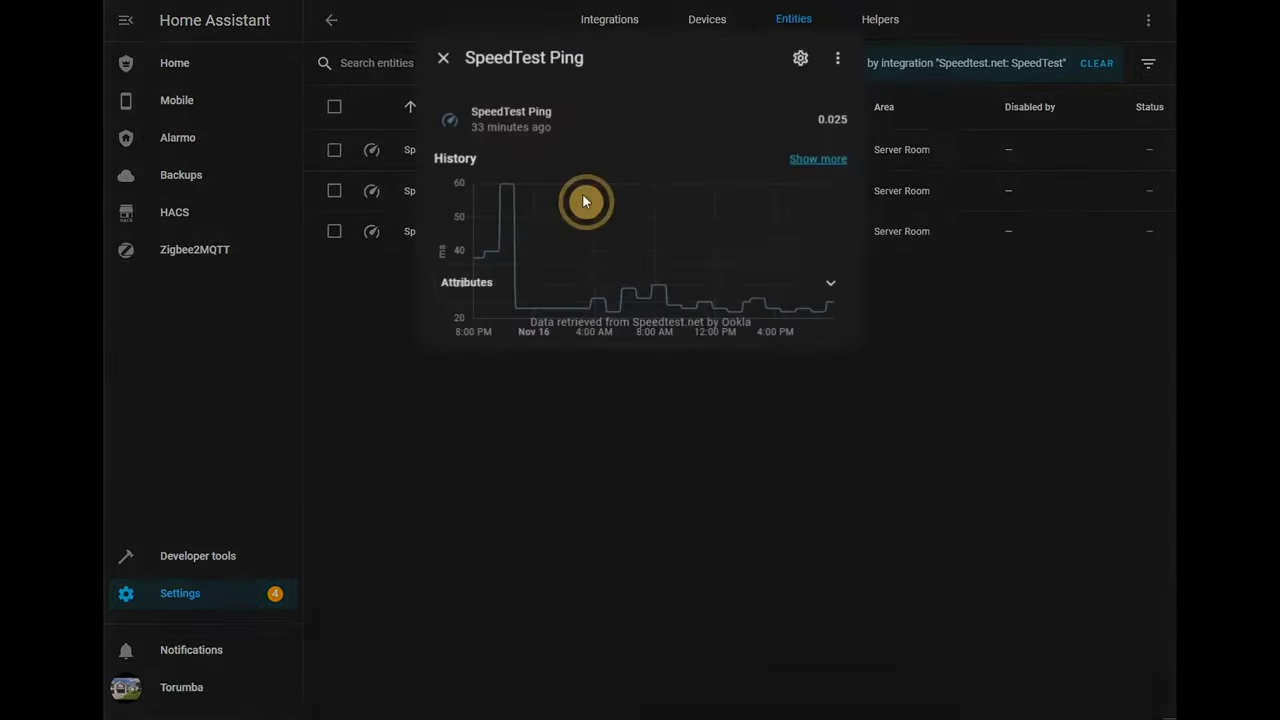
left_click(799, 60)
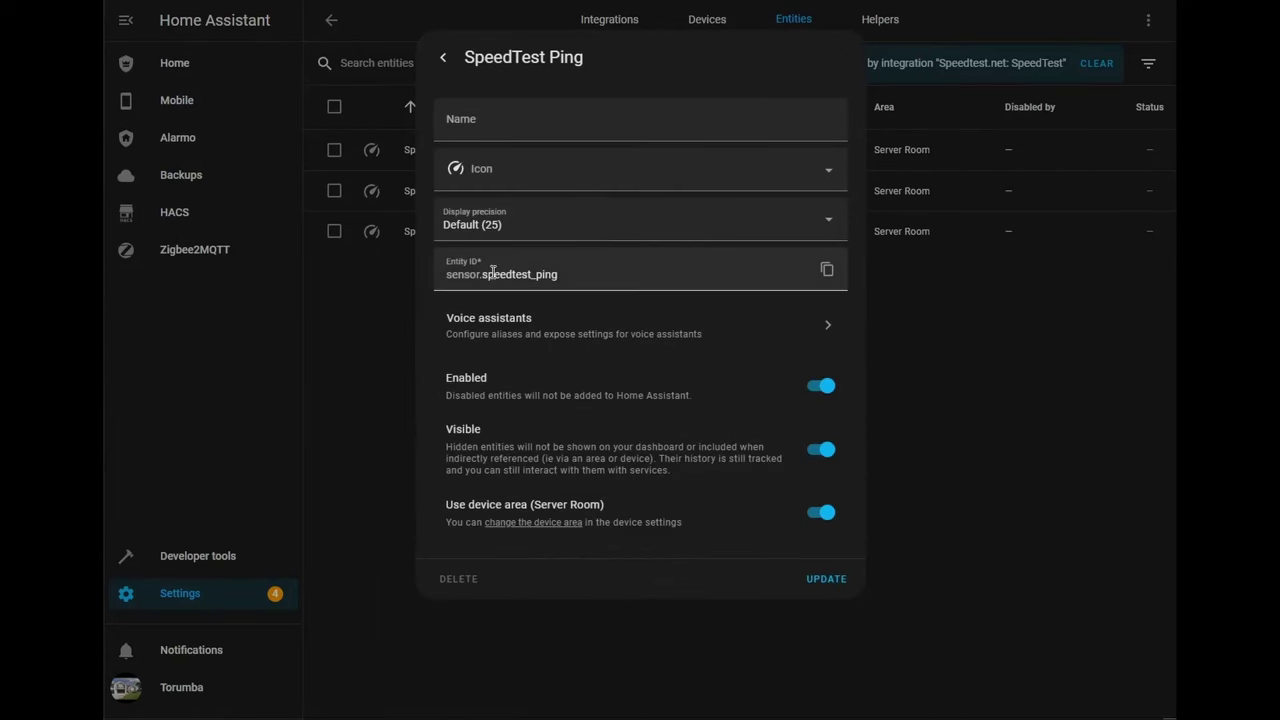
left_click(827, 269)
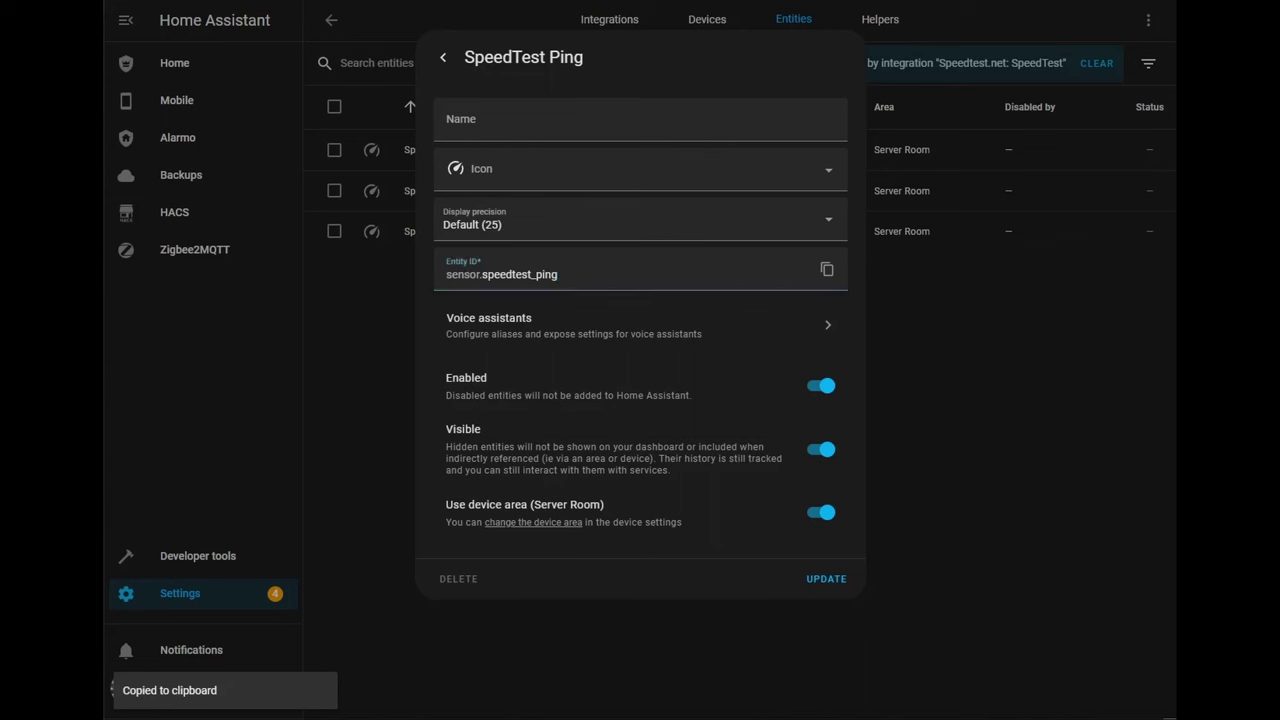
Step: Add 'entities: - sensor.speedtest_ping' to the mini graph card YAML and save the grid card
left_click(558, 274)
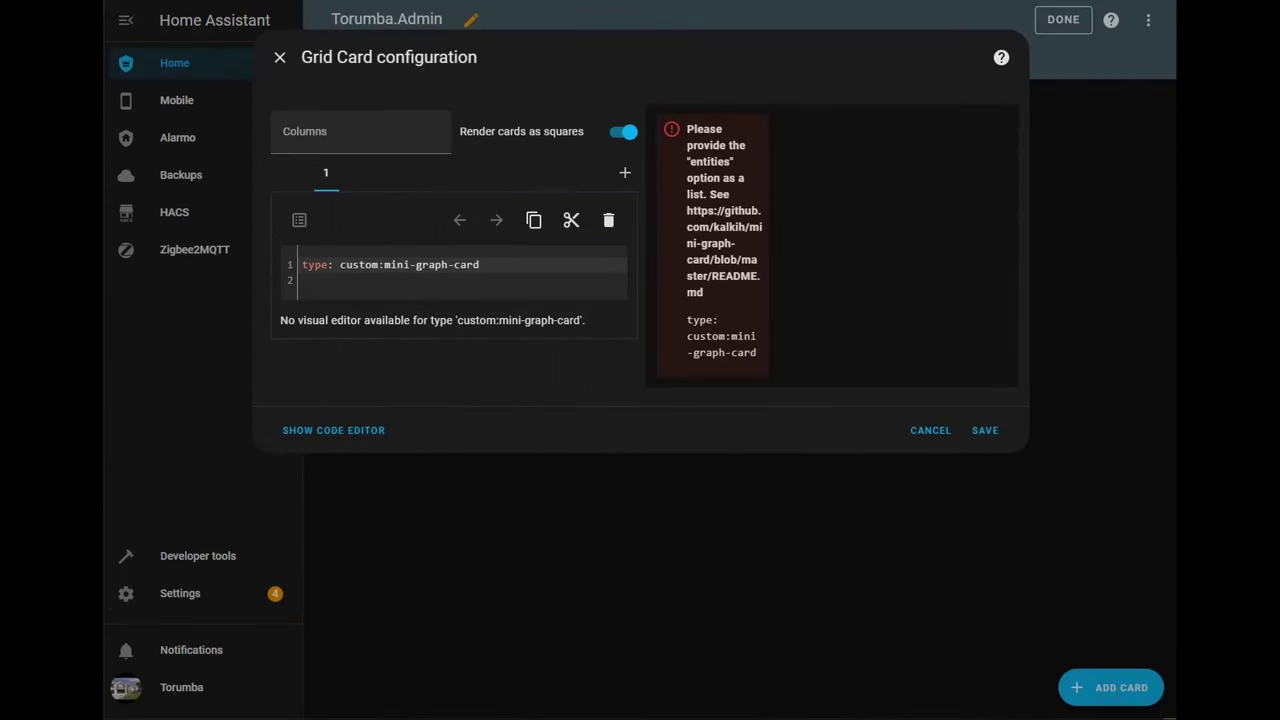
left_click(475, 282)
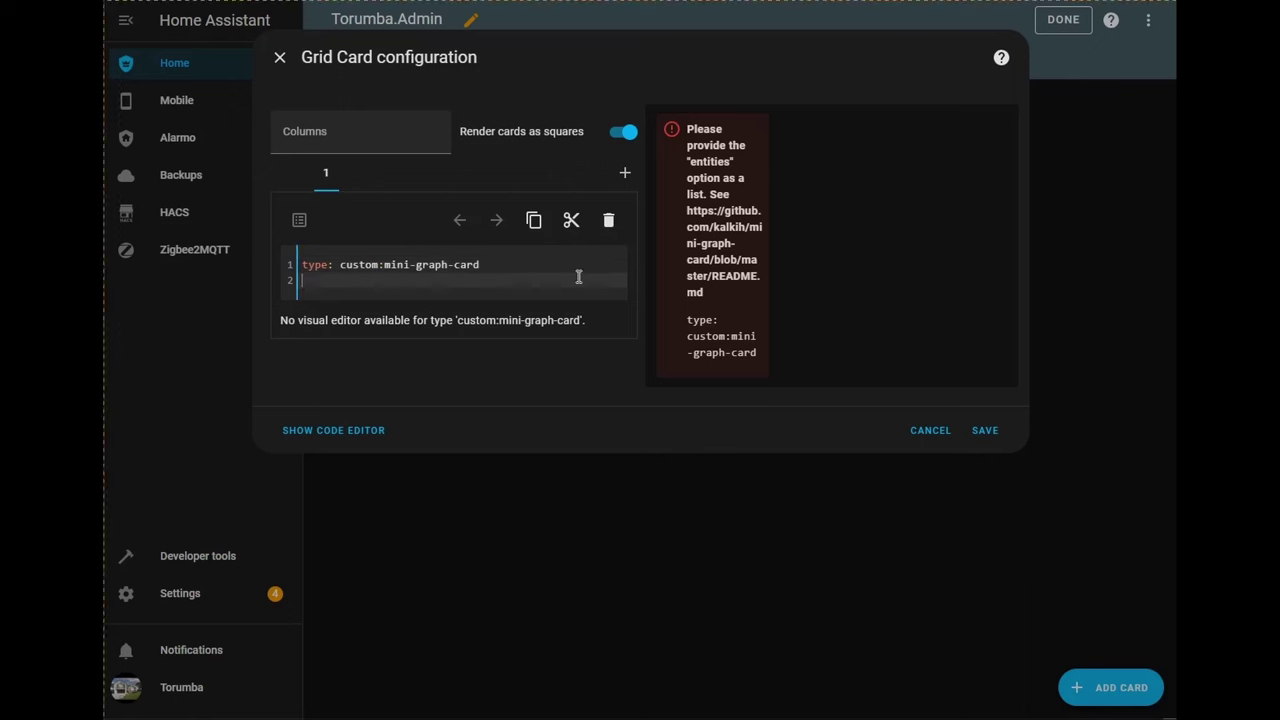
left_click(475, 282)
type("e")
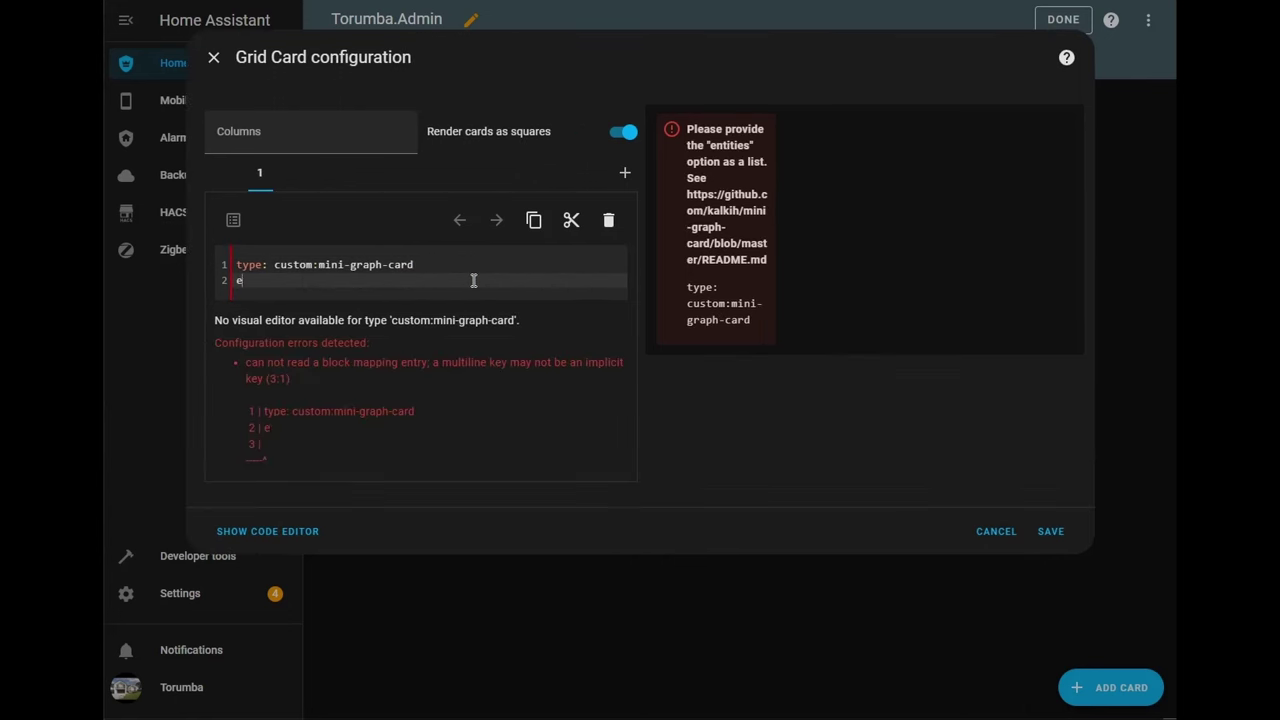
type("ntities:")
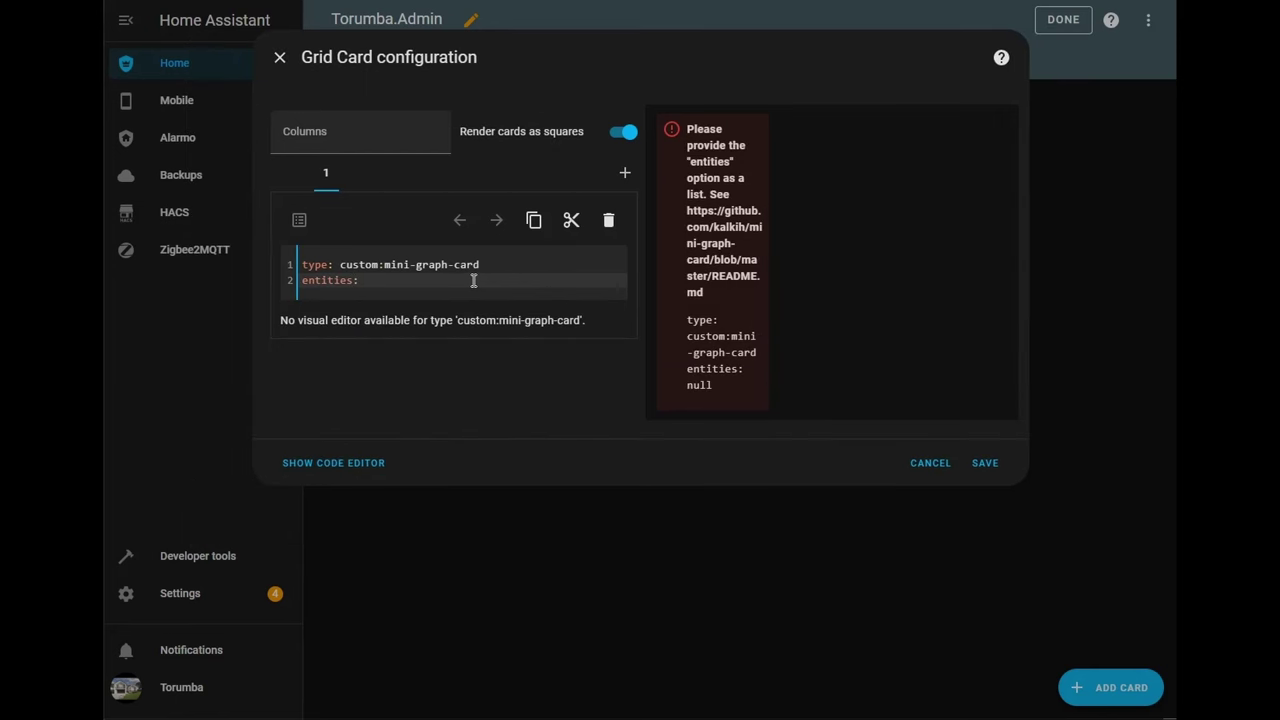
key("Return")
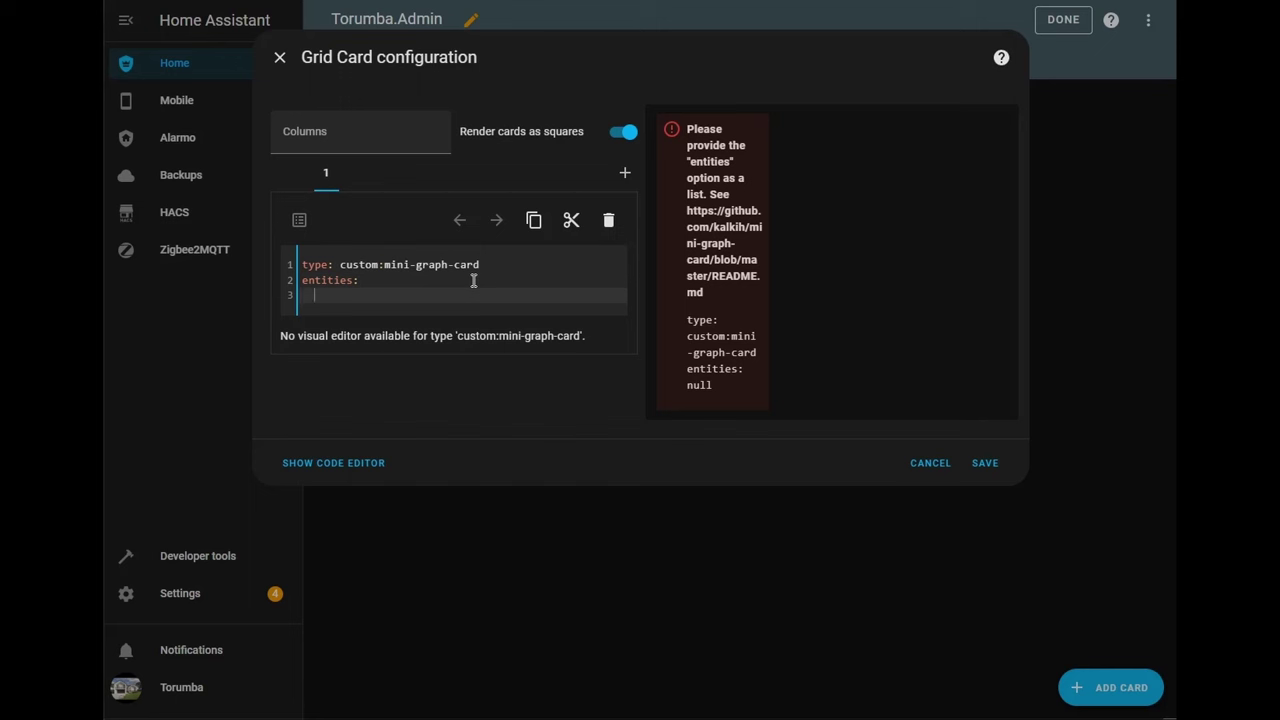
type("-")
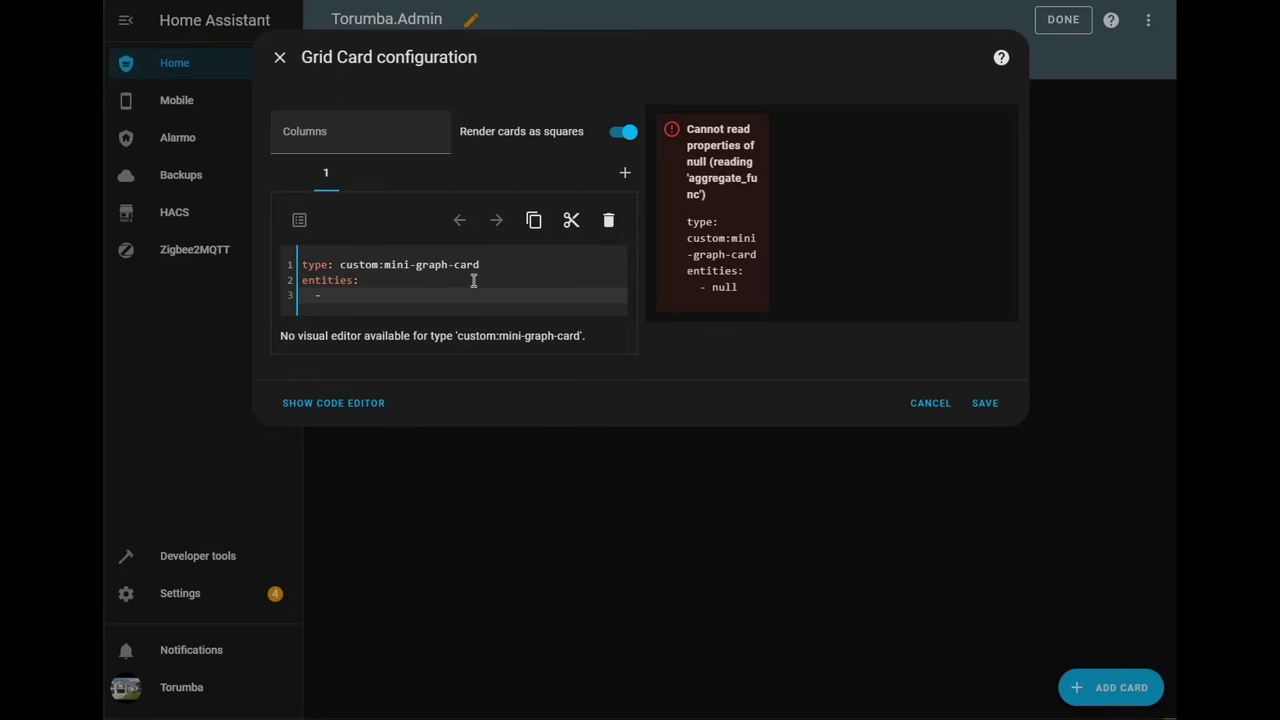
key("ctrl+v")
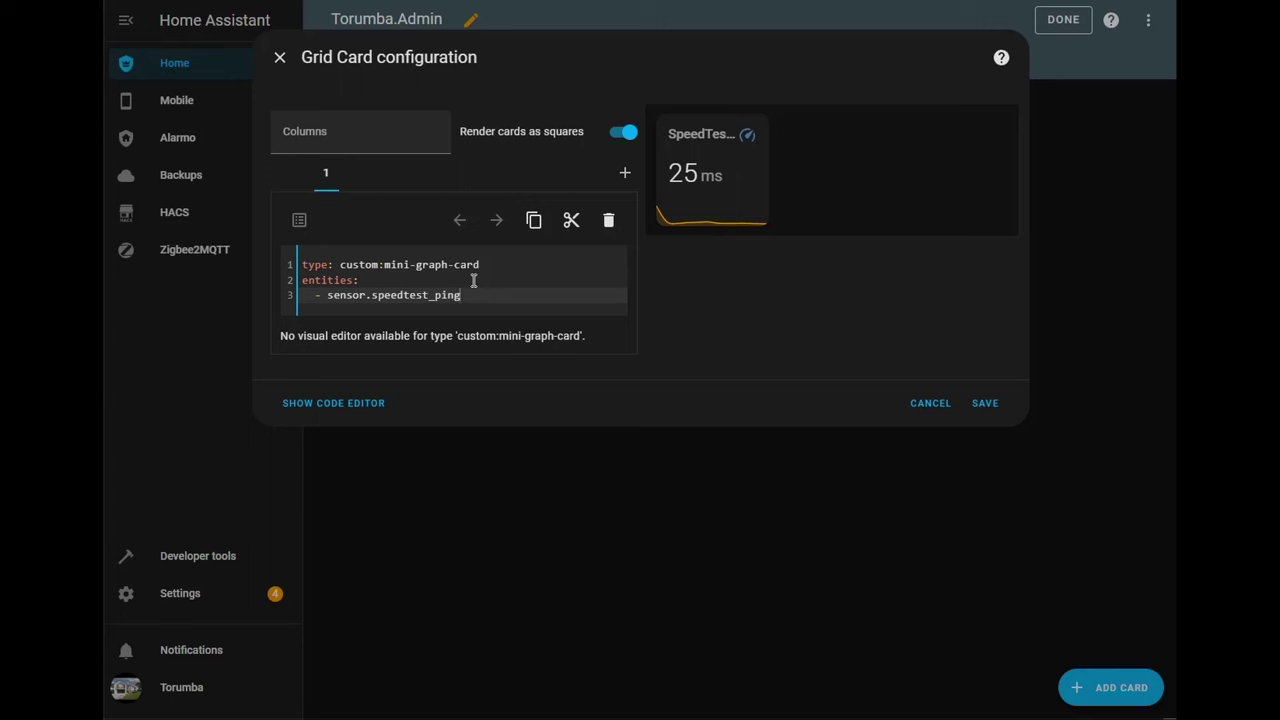
left_click(986, 404)
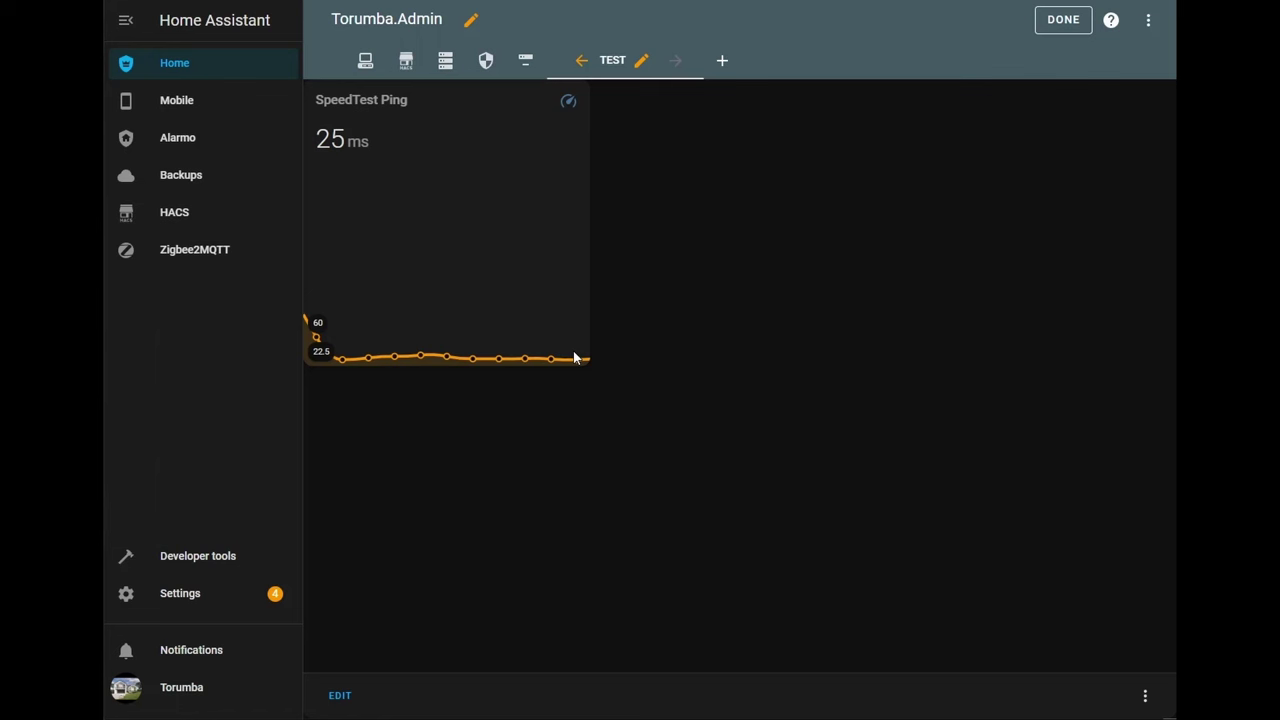
Step: Reopen the grid card, add another card, and search the card types for 'mini'
left_click(340, 698)
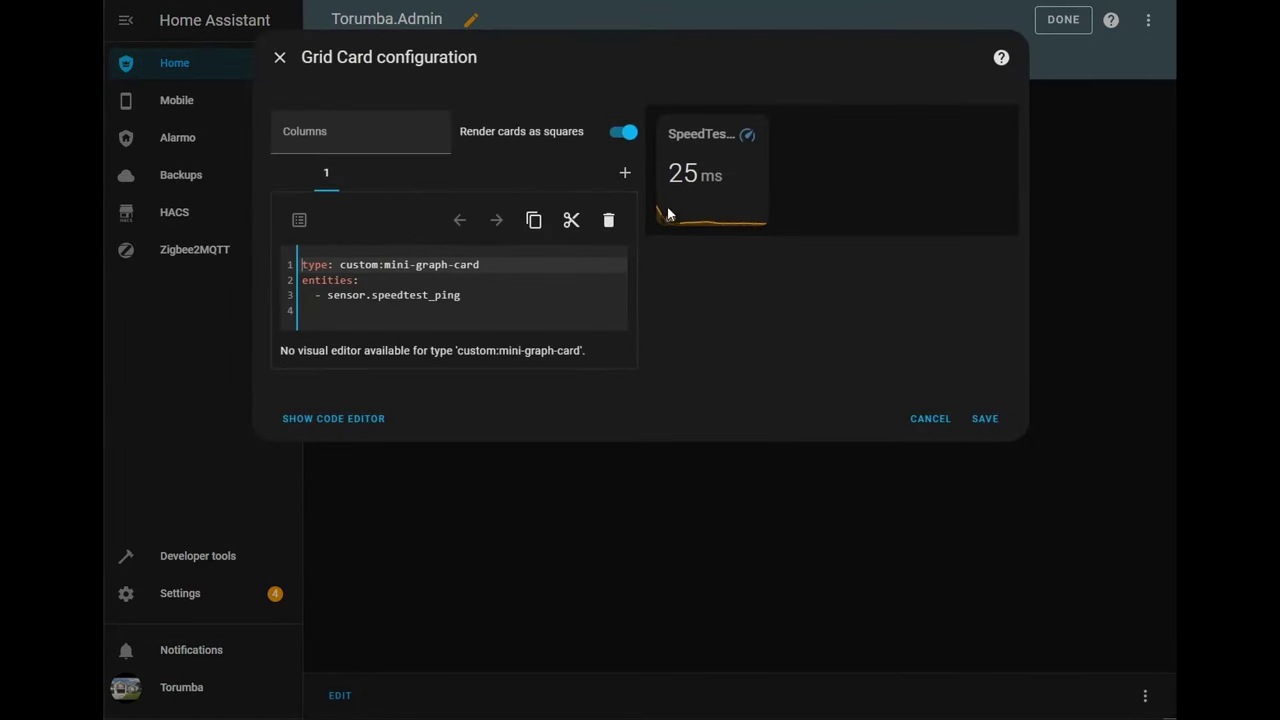
left_click(324, 135)
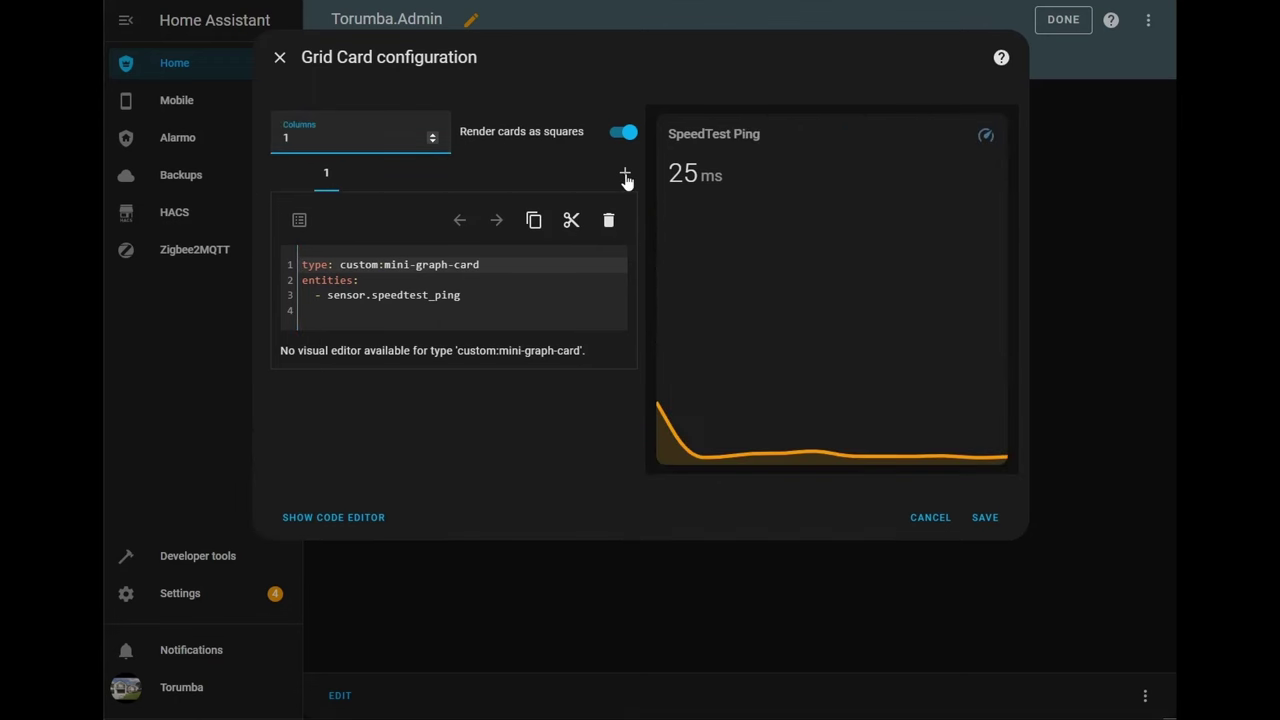
left_click(625, 177)
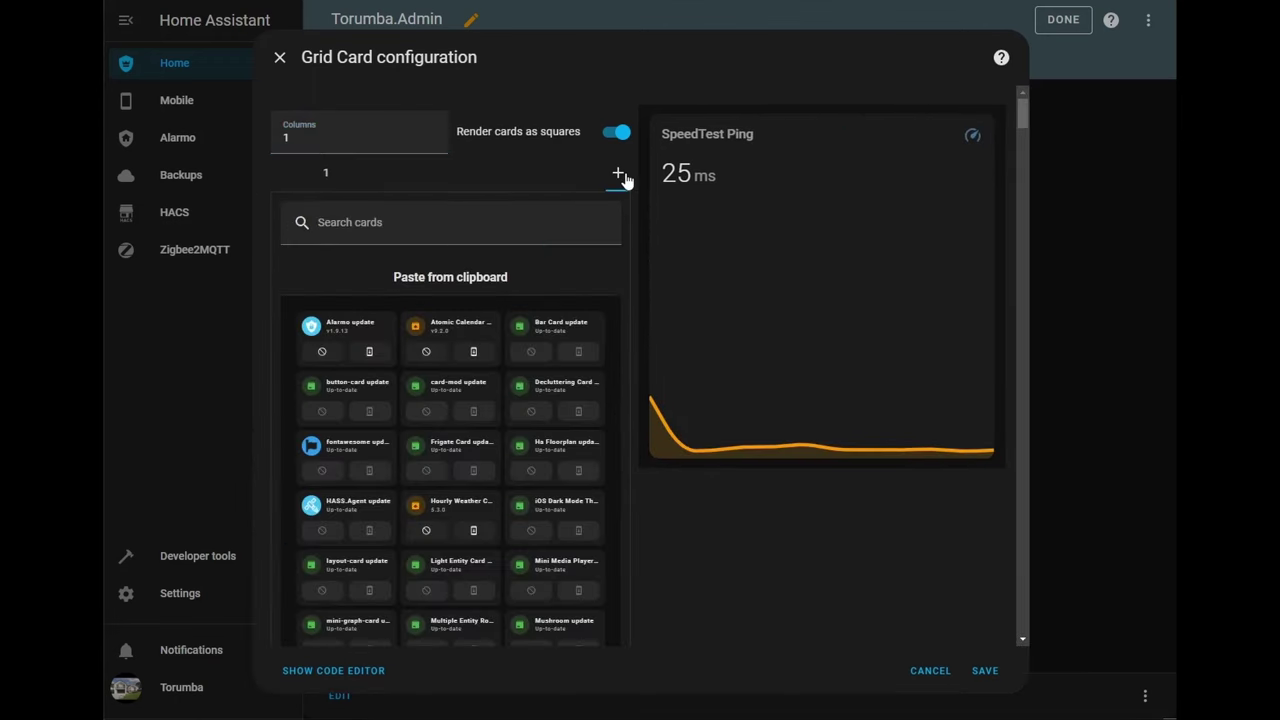
left_click(497, 220)
type("grif")
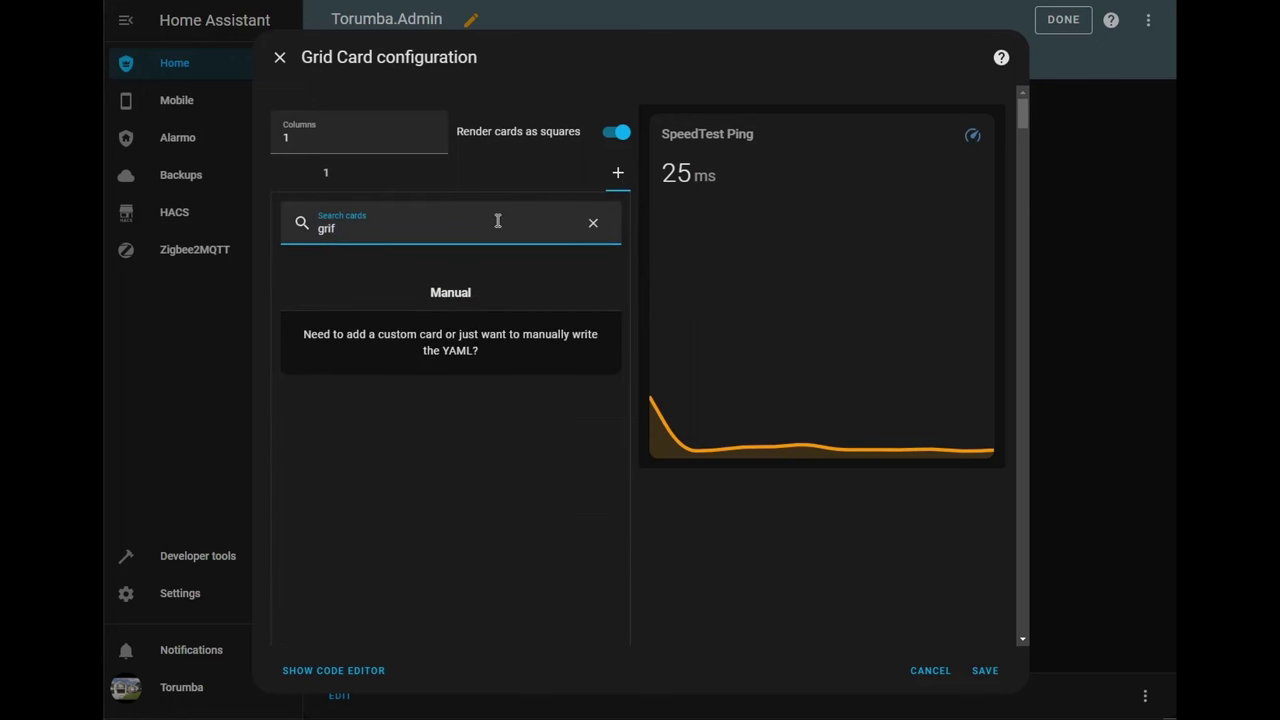
key("BackSpace")
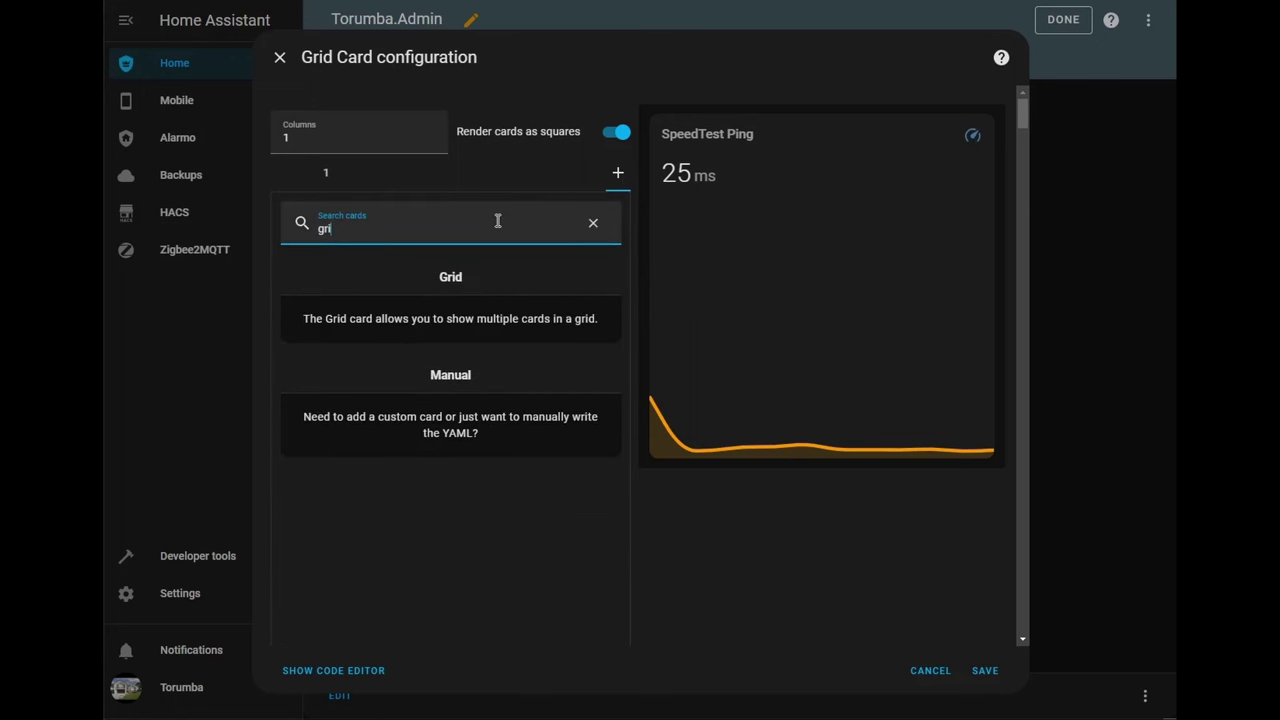
key("BackSpace")
key("BackSpace")
key("BackSpace")
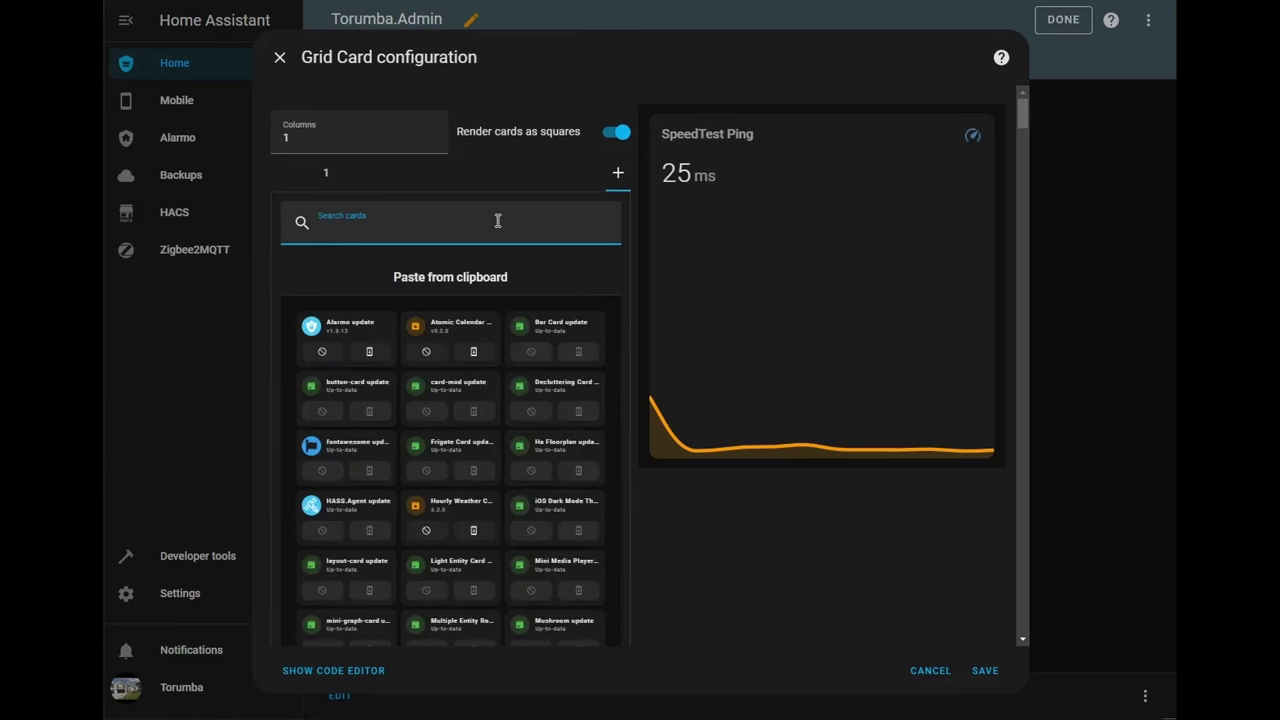
type("mni")
key("BackSpace")
key("BackSpace")
type("ini")
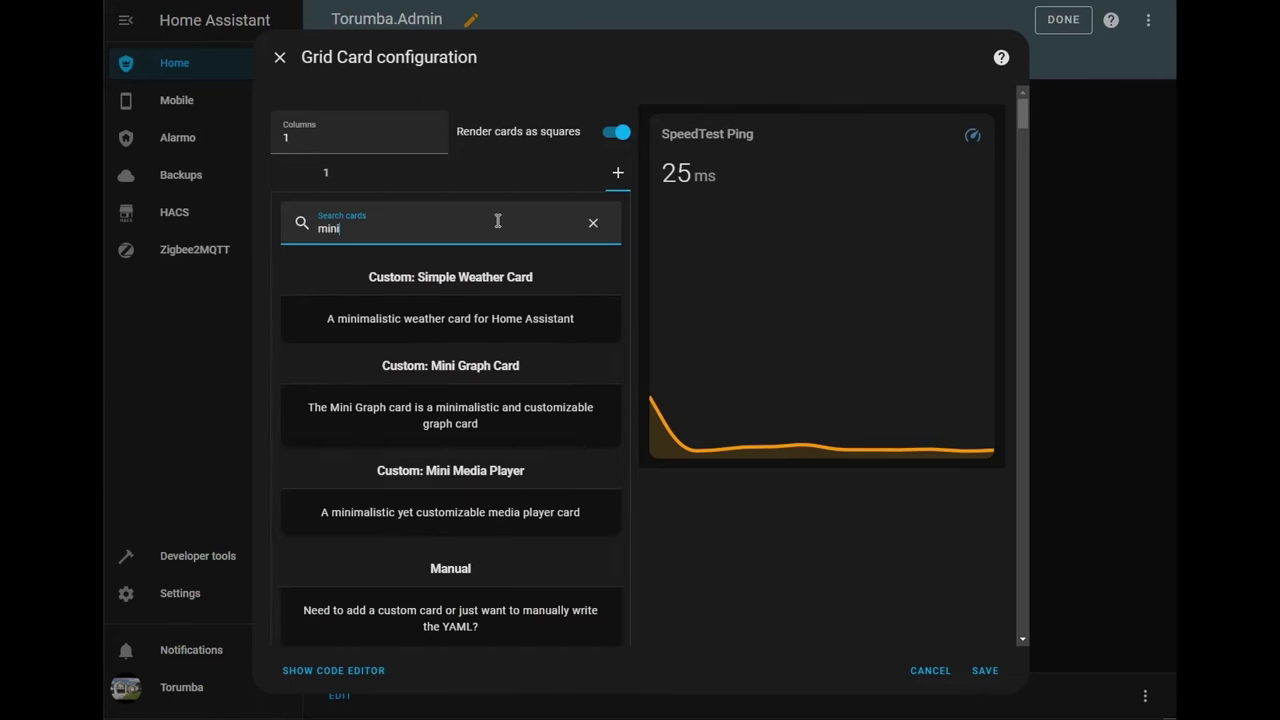
Step: Pick Mini Graph Card as the second card and copy the sensor.speedtest_download entity ID
left_click(520, 398)
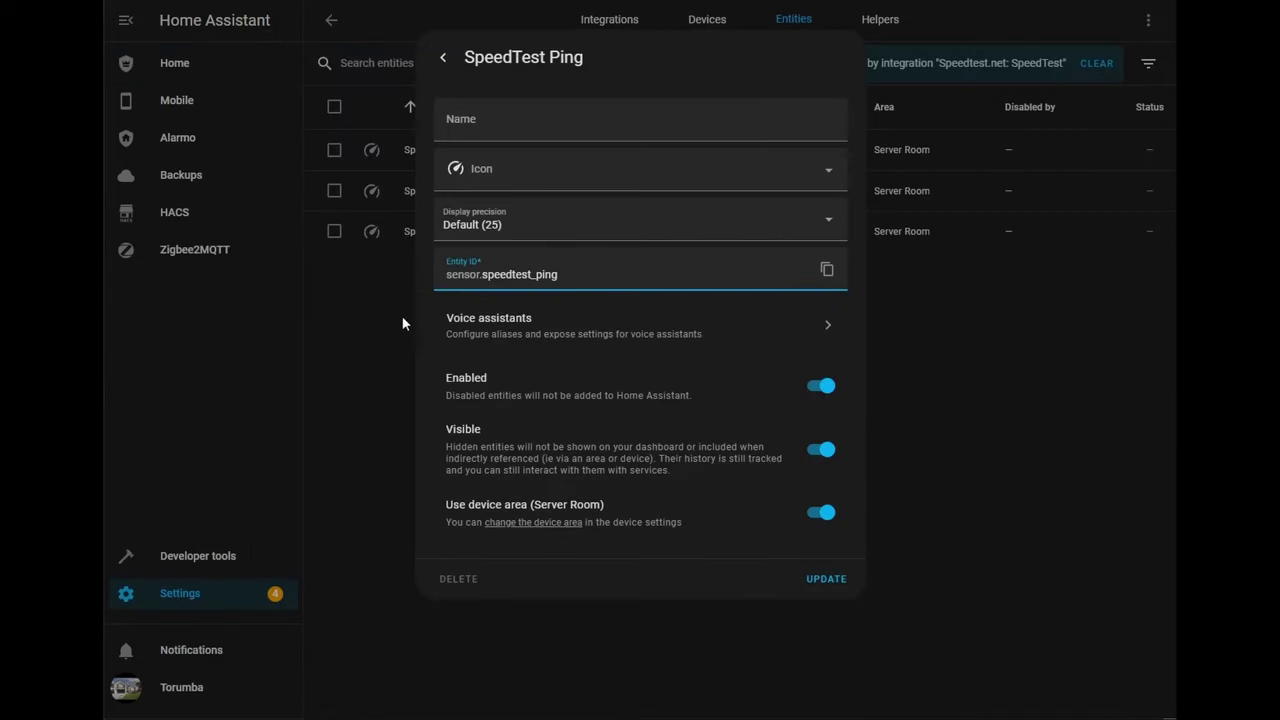
left_click(371, 350)
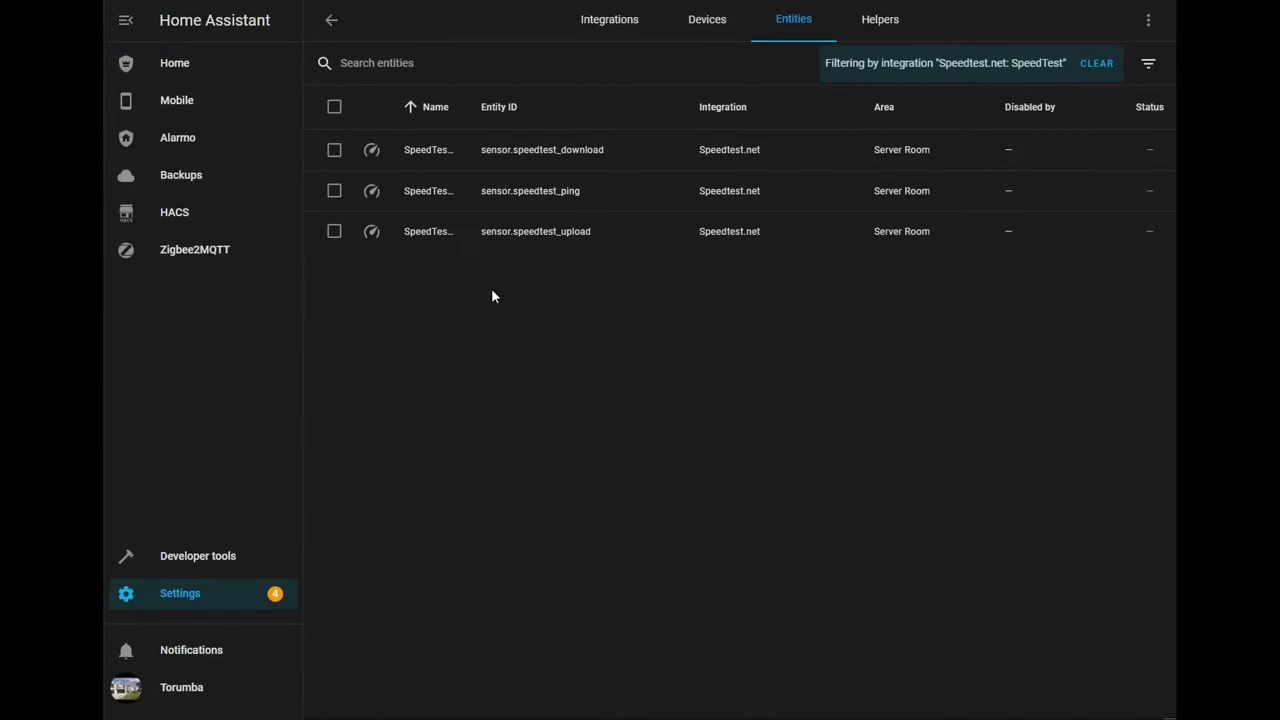
left_click(590, 152)
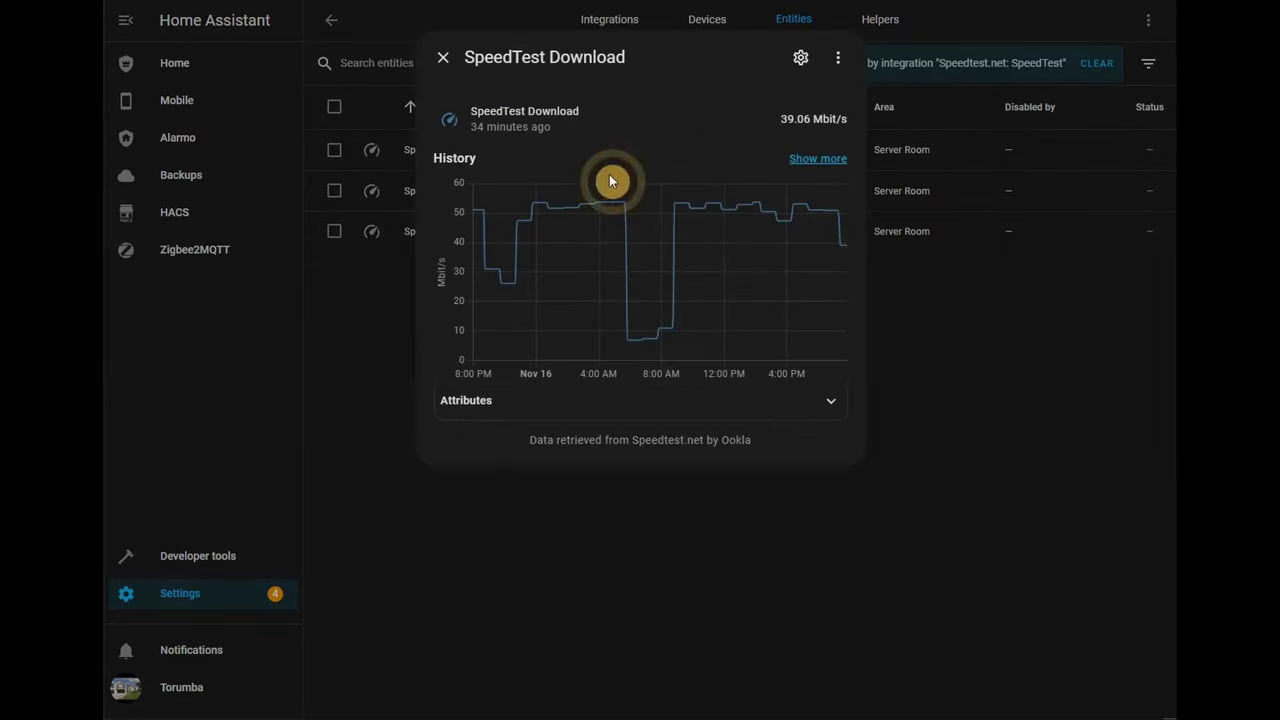
left_click(800, 57)
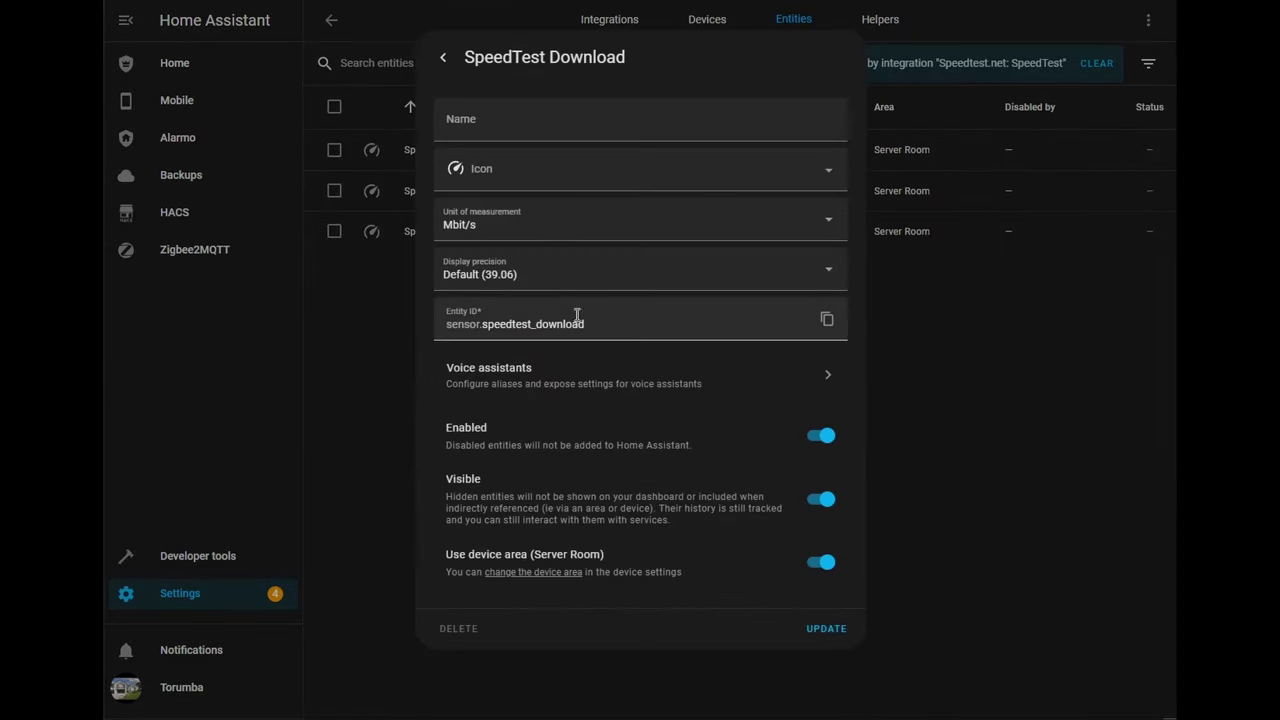
left_click(826, 324)
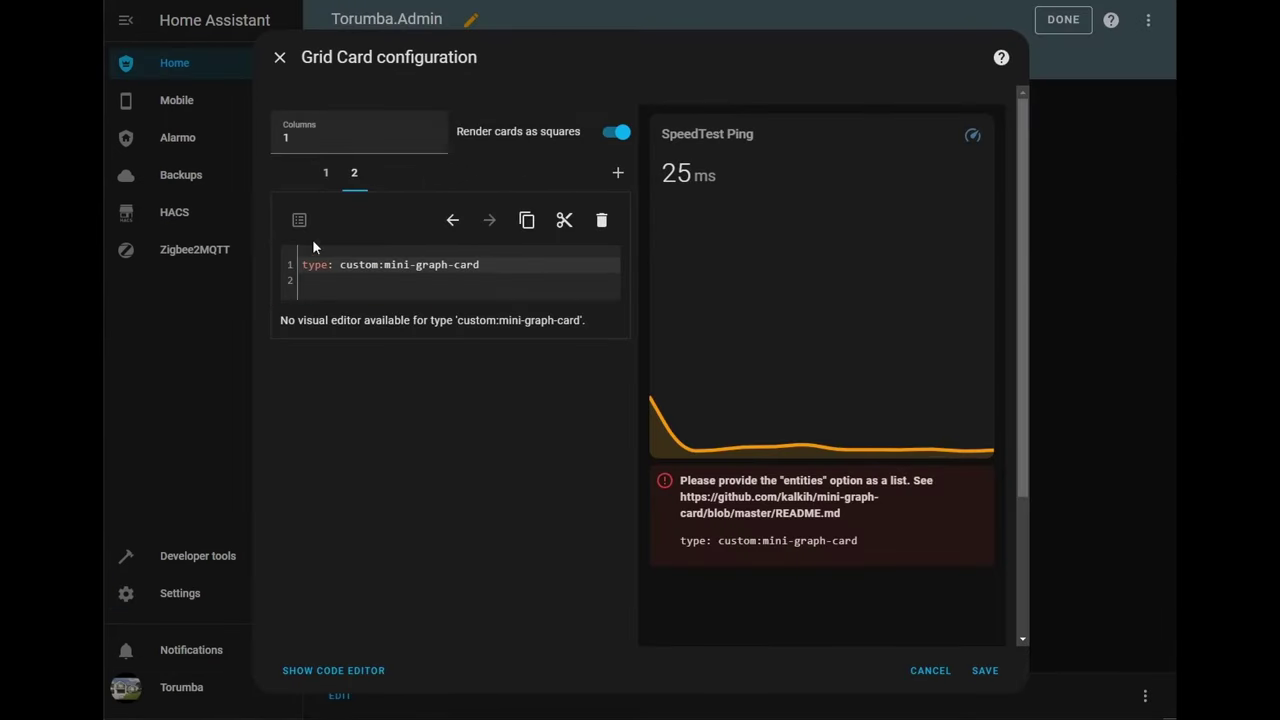
Step: Enter 'entities: - sensor.speedtest_download' in the second card's YAML
left_click(334, 279)
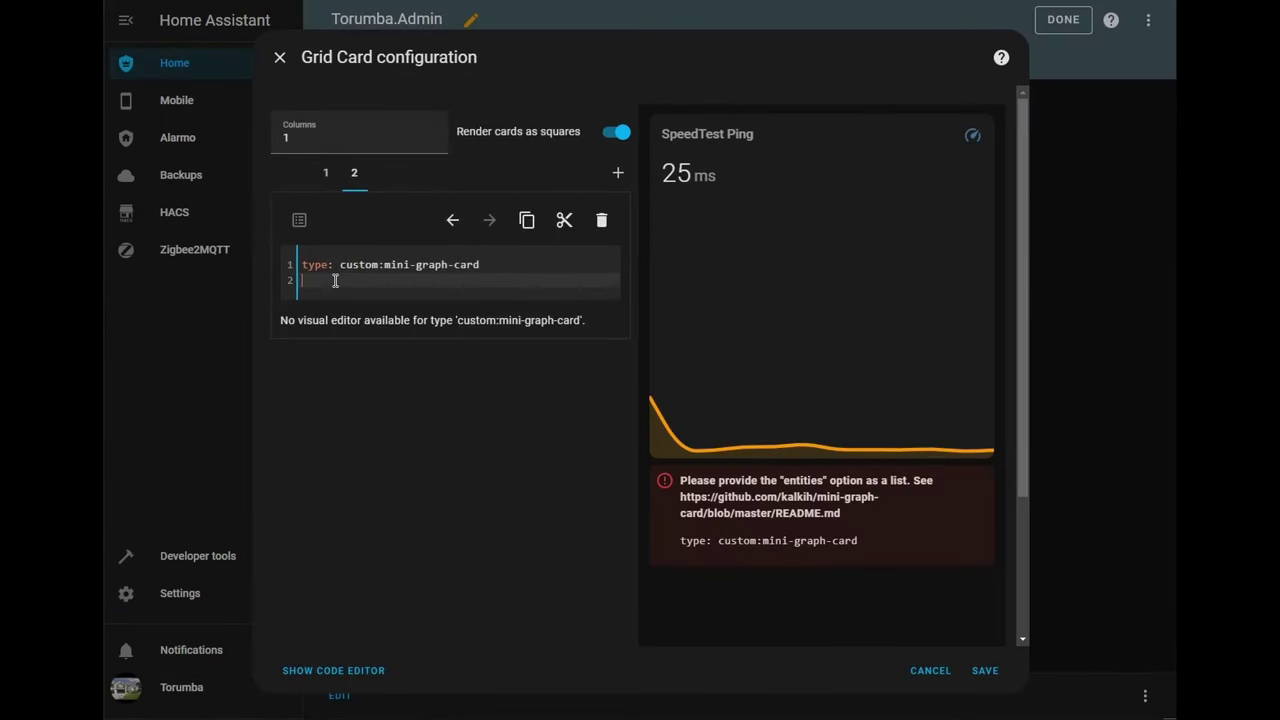
type("enti")
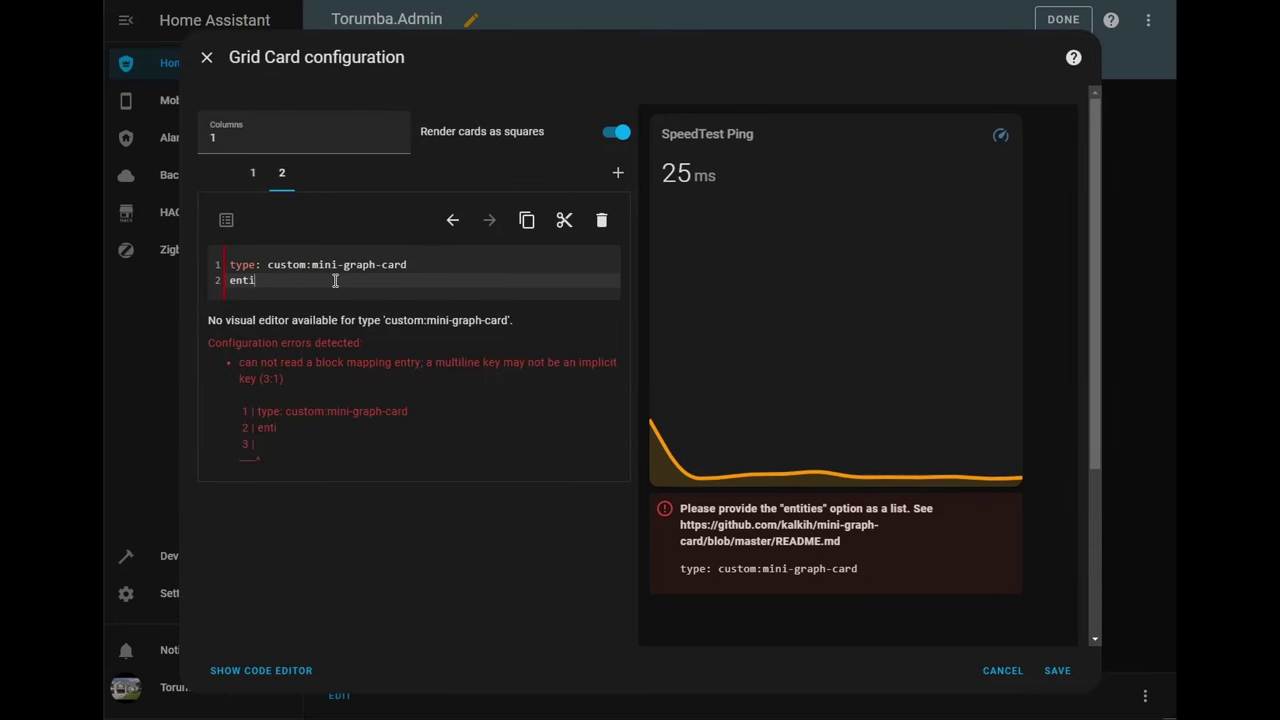
type("ties:")
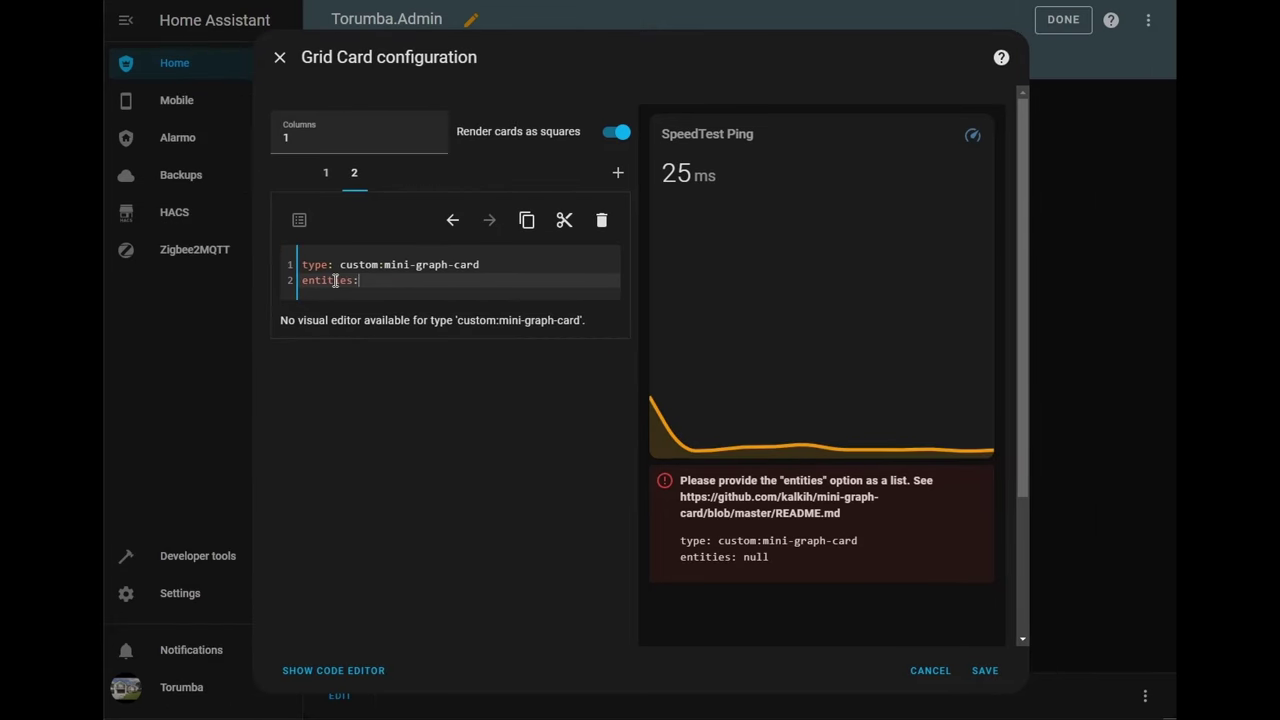
key("Return")
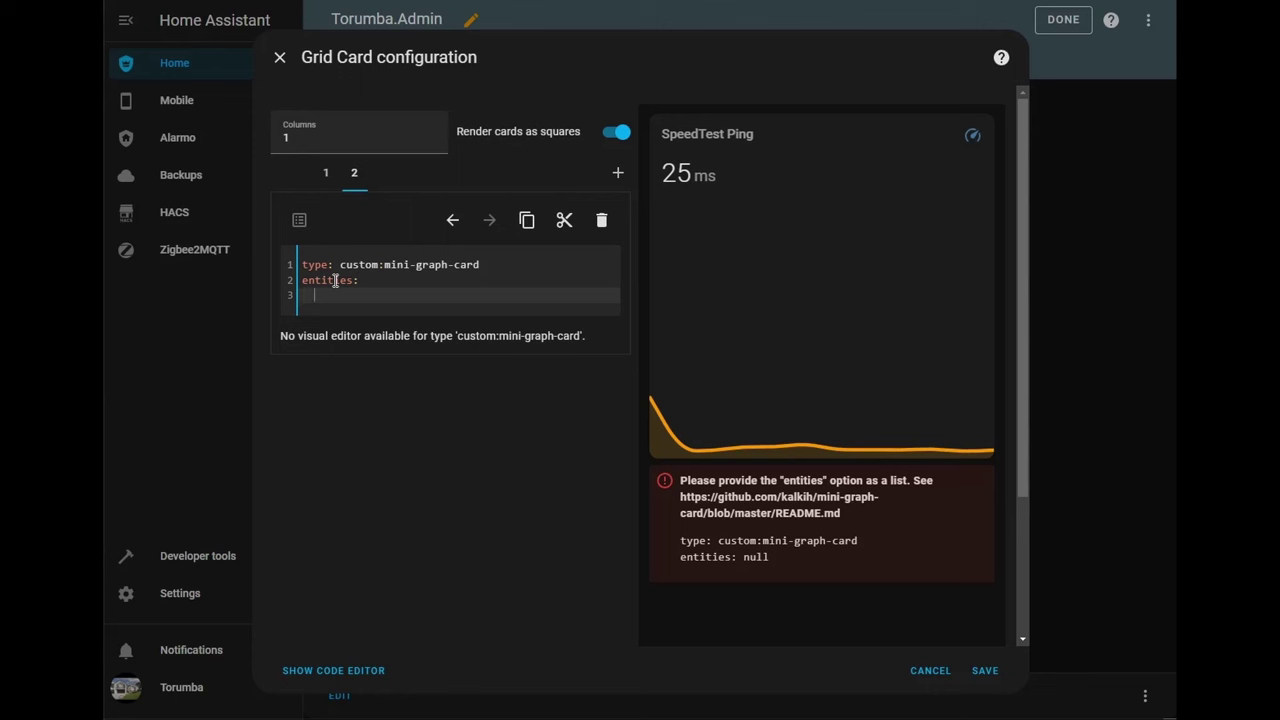
type("-")
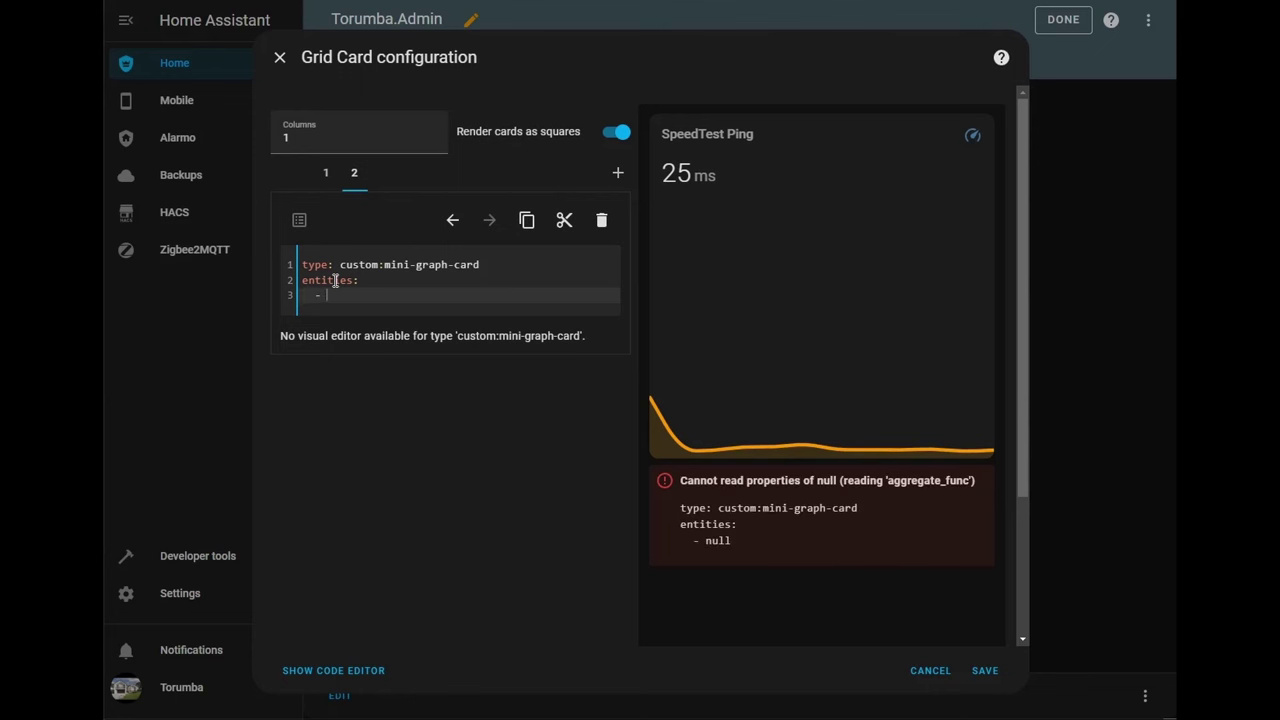
key("ctrl+v")
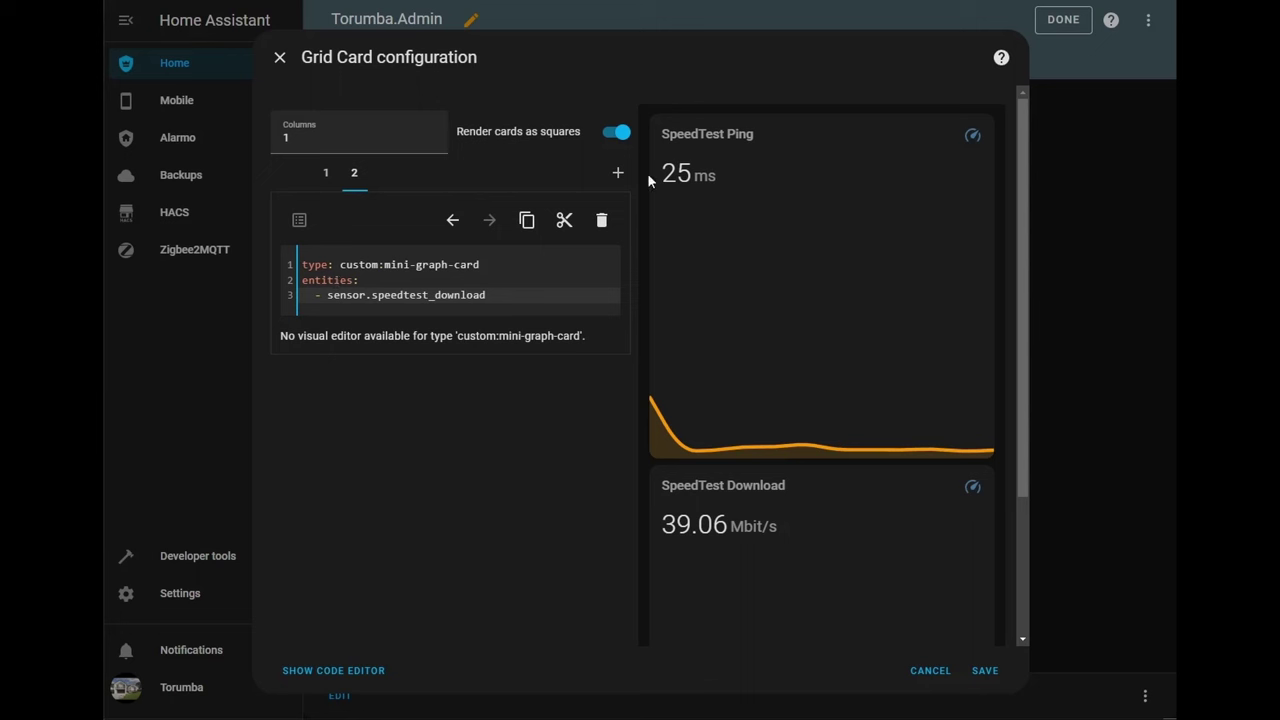
Step: Add a third Mini Graph Card to the grid via a 'gra' card search
left_click(618, 175)
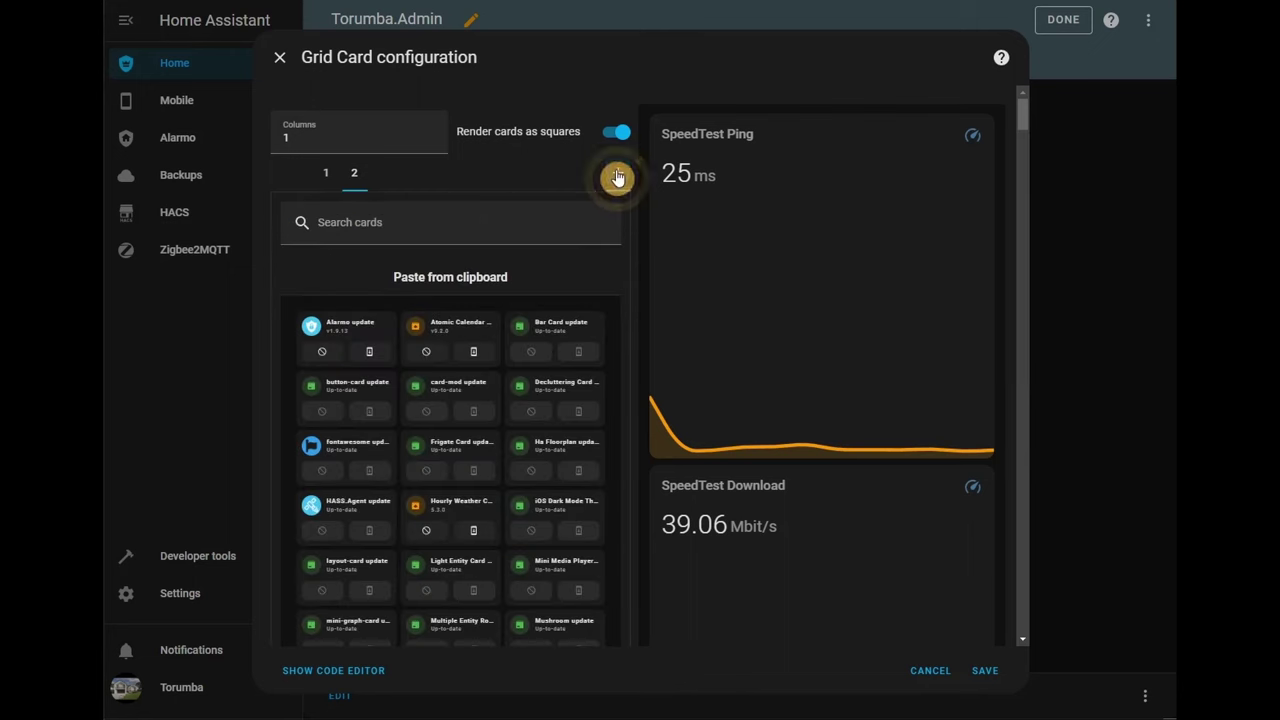
left_click(424, 229)
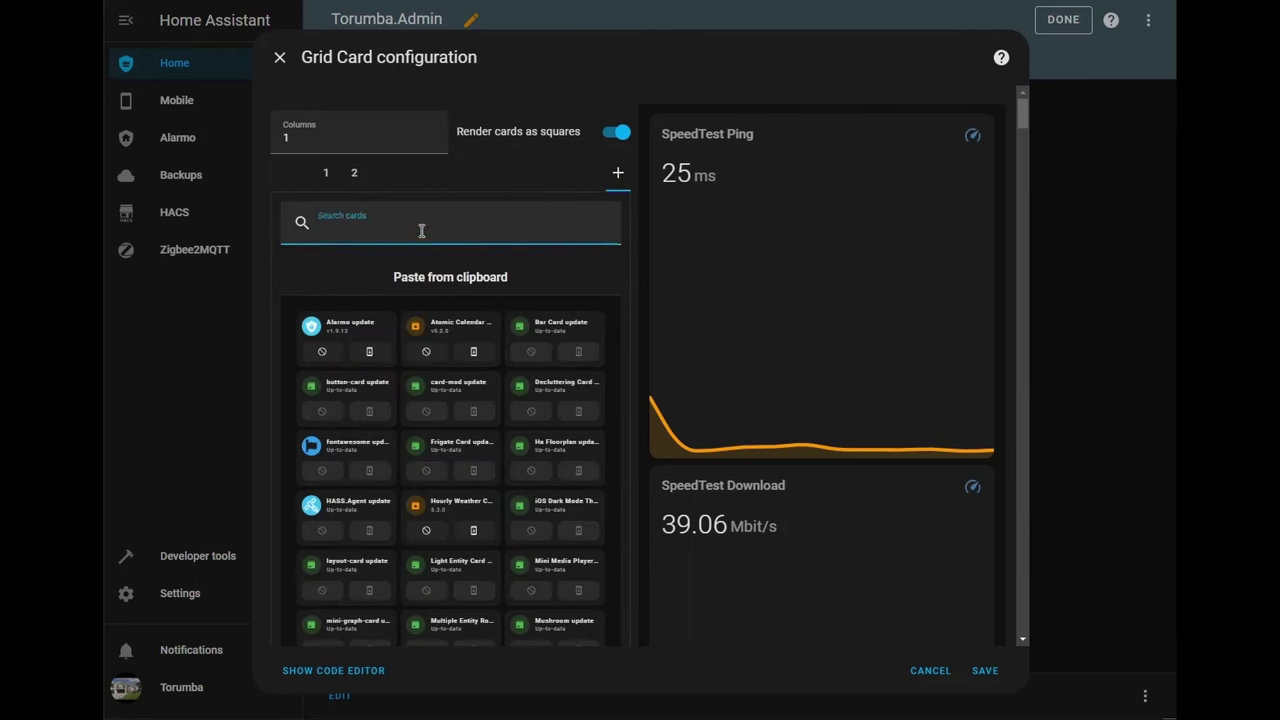
type("gr")
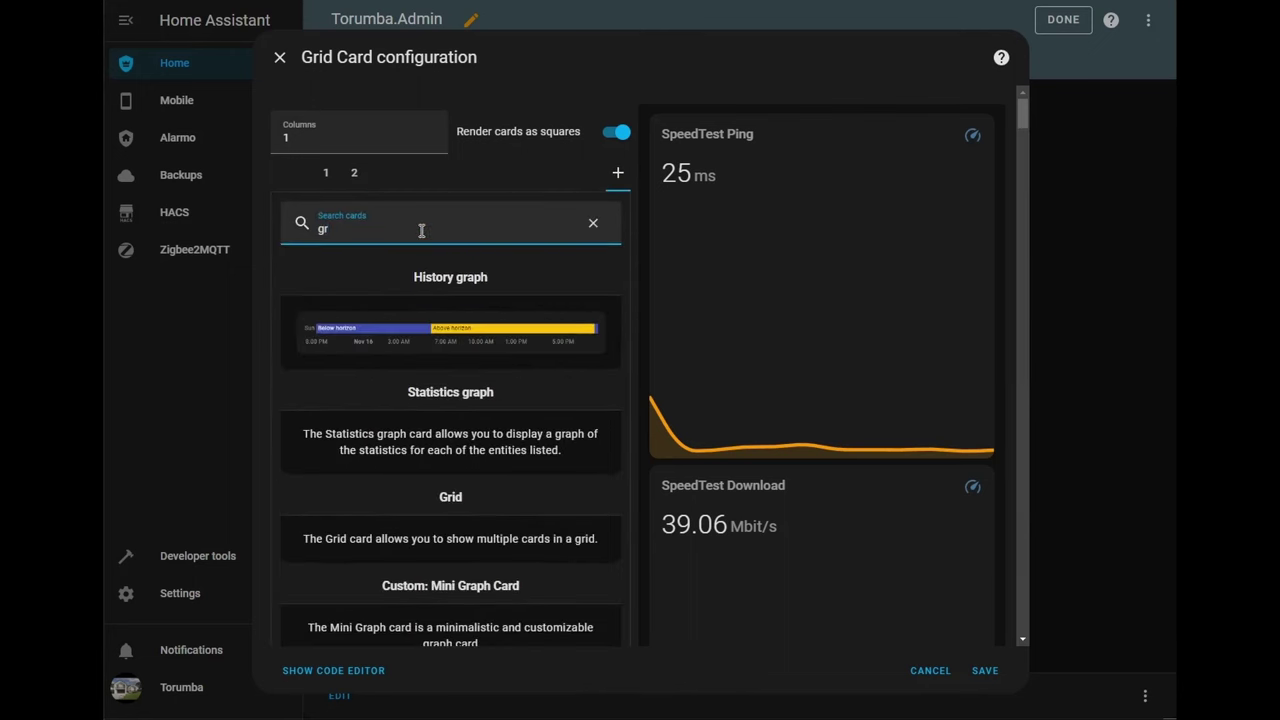
type("a")
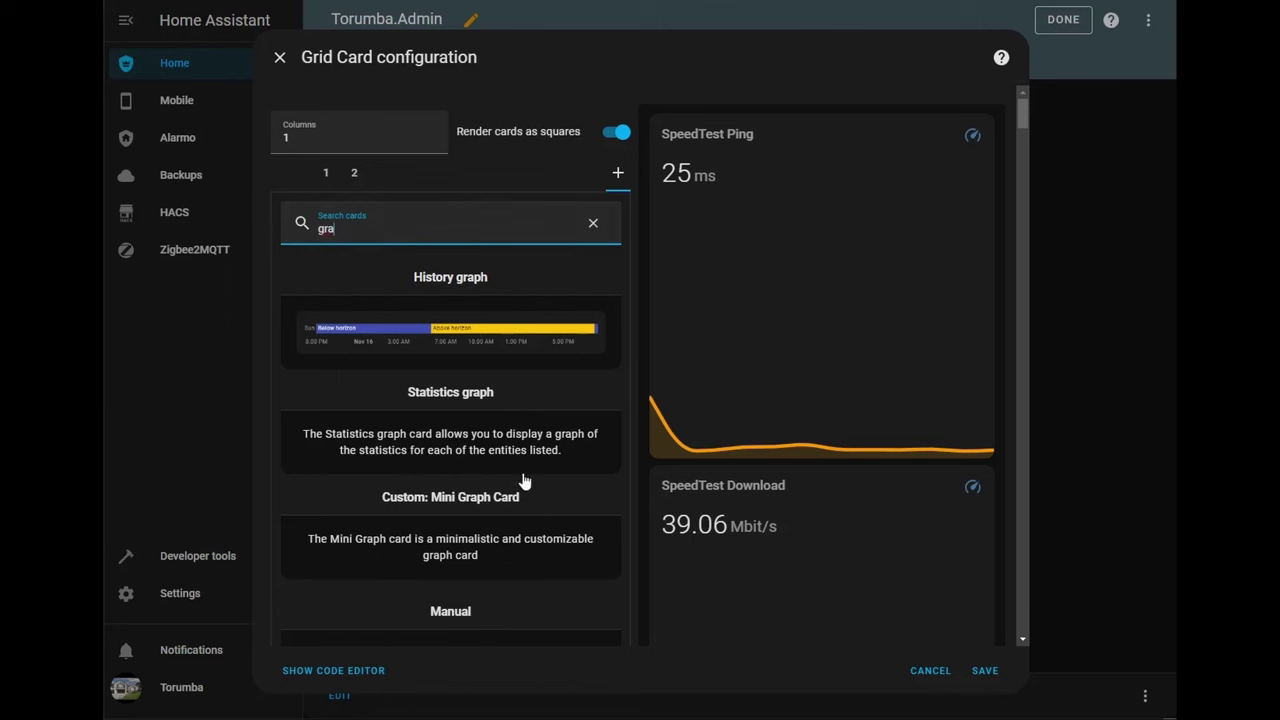
left_click(540, 532)
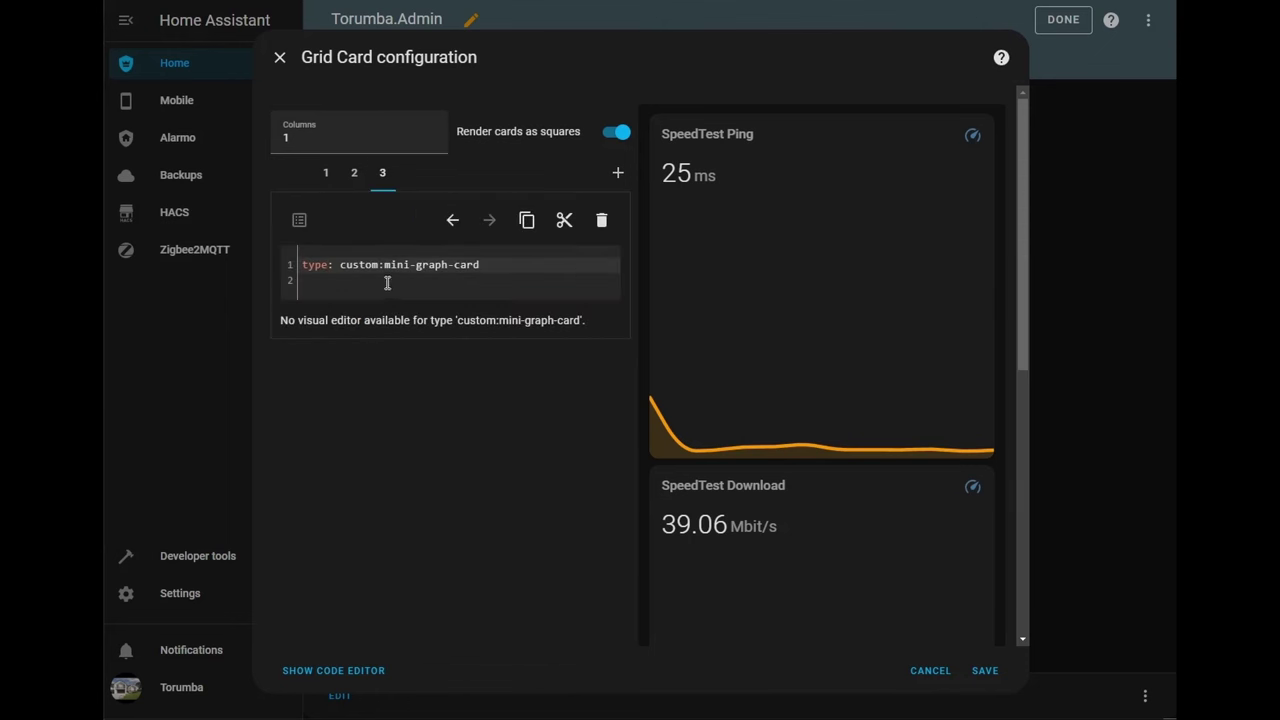
Step: Set the third card's YAML entity to sensor.speedtest_upload and save the grid
left_click(387, 283)
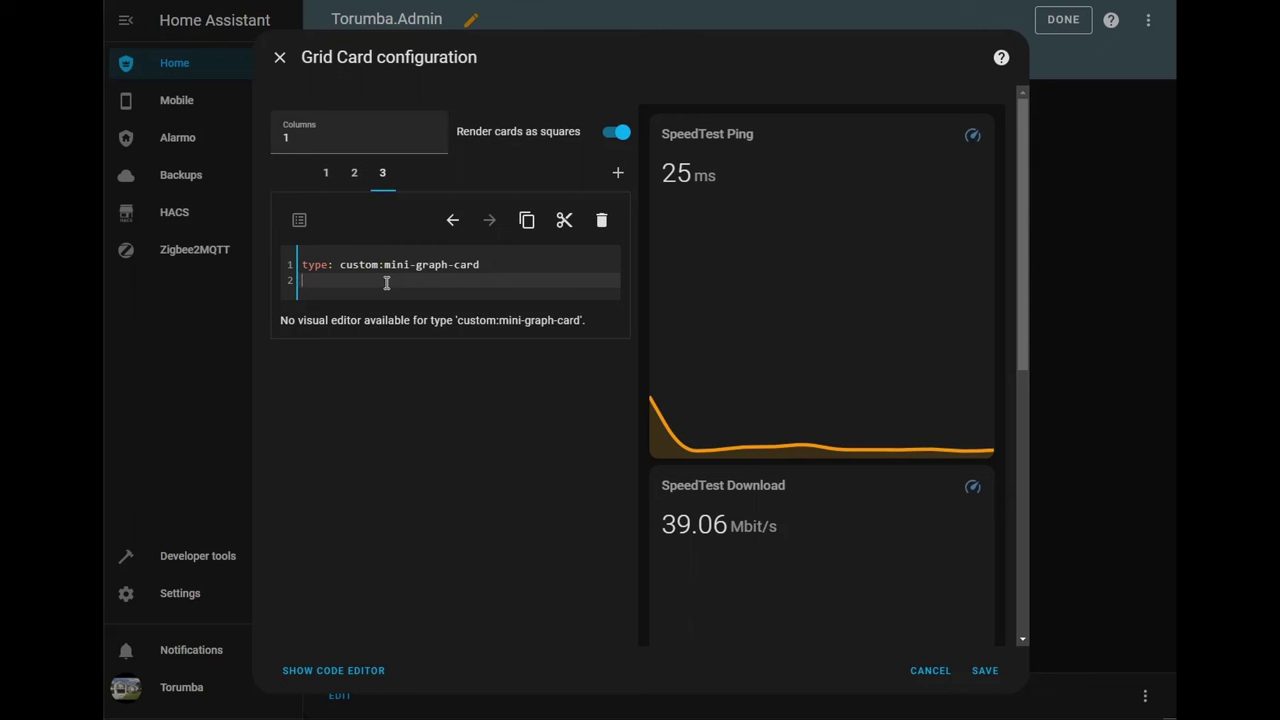
type("enti")
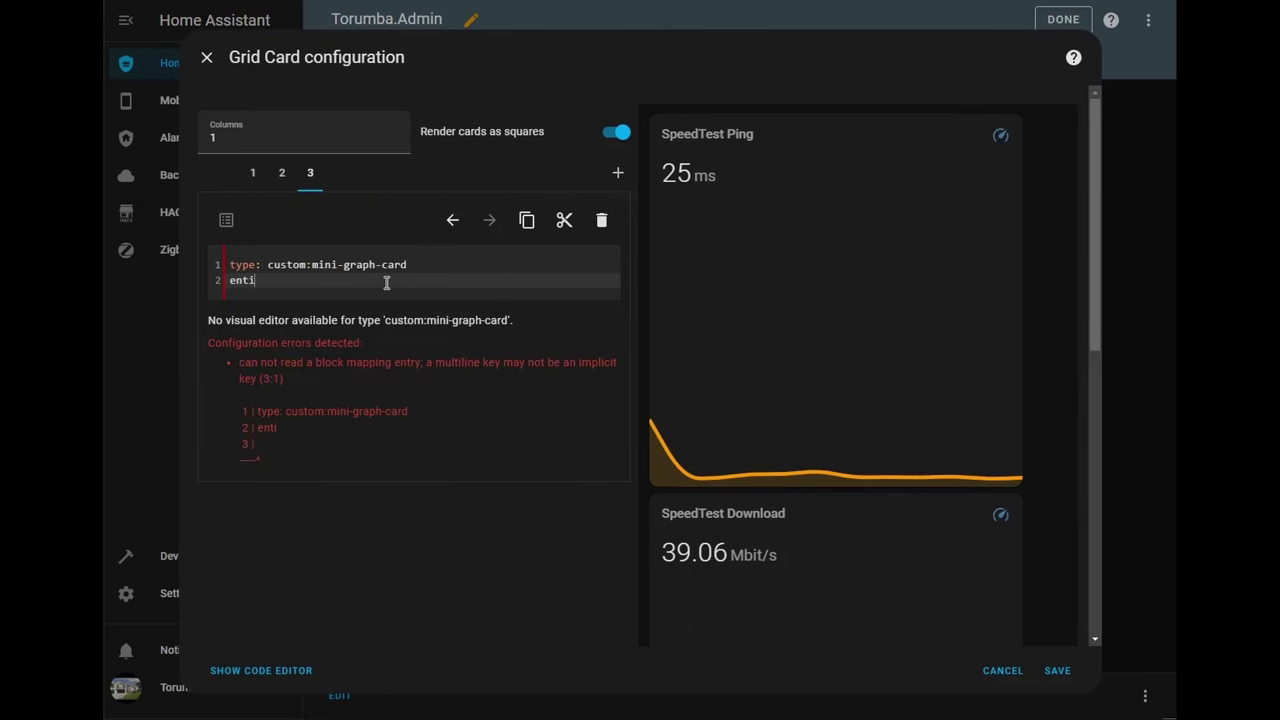
type("ties:")
key("Return")
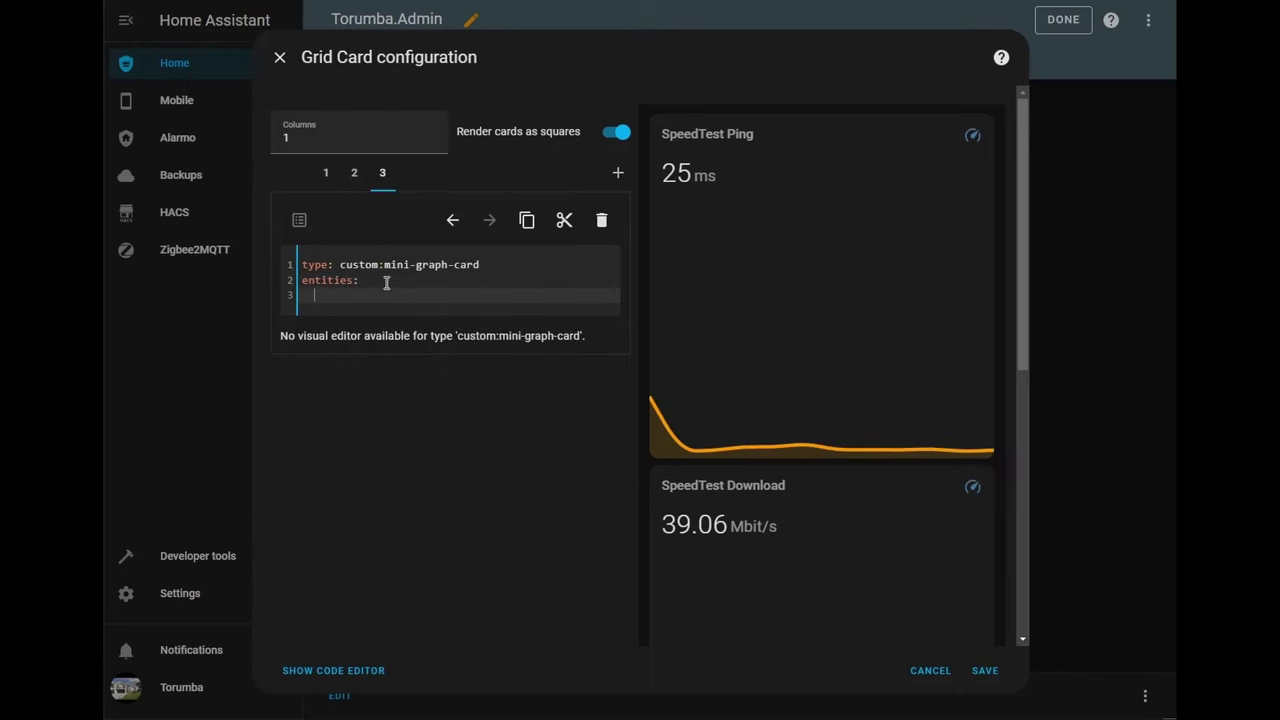
type("sen")
key("BackSpace")
key("BackSpace")
key("BackSpace")
type("sensor.speedtest_download")
key("BackSpace")
key("BackSpace")
key("BackSpace")
key("BackSpace")
key("BackSpace")
key("BackSpace")
key("BackSpace")
key("BackSpace")
type("upo")
key("Return")
left_click(992, 672)
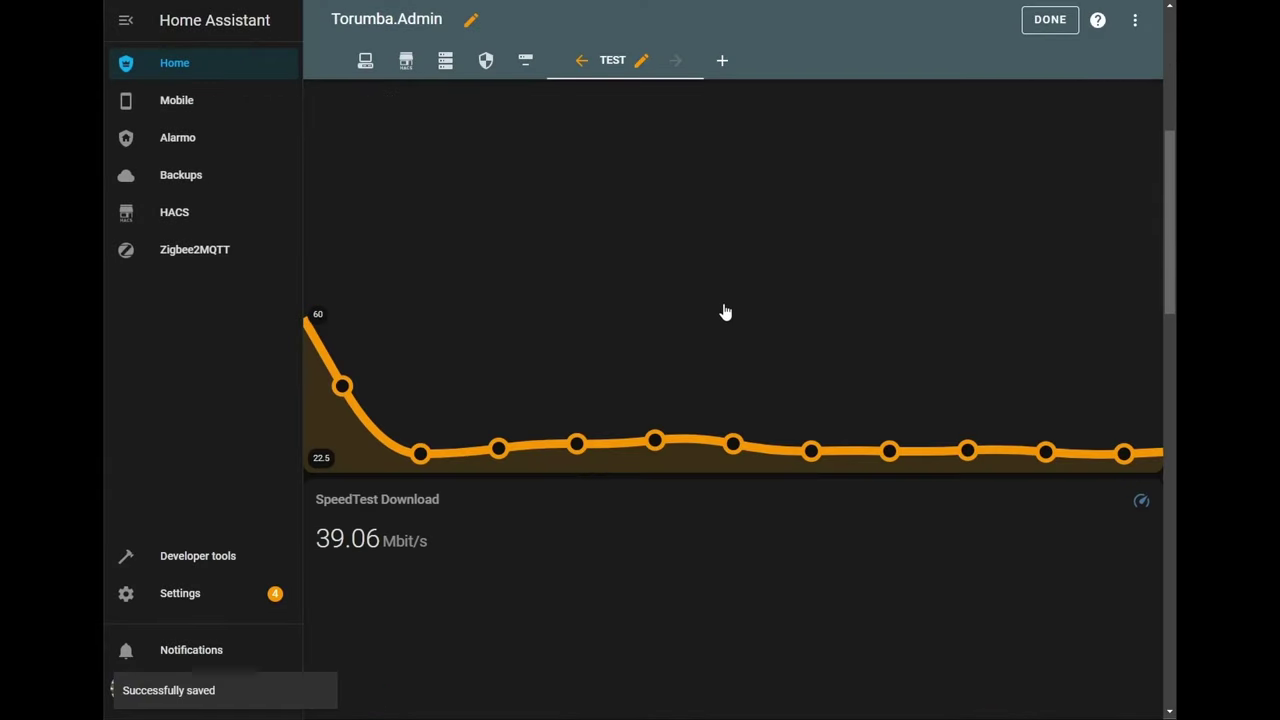
scroll(730, 306, "down", 5)
scroll(739, 292, "down", 5)
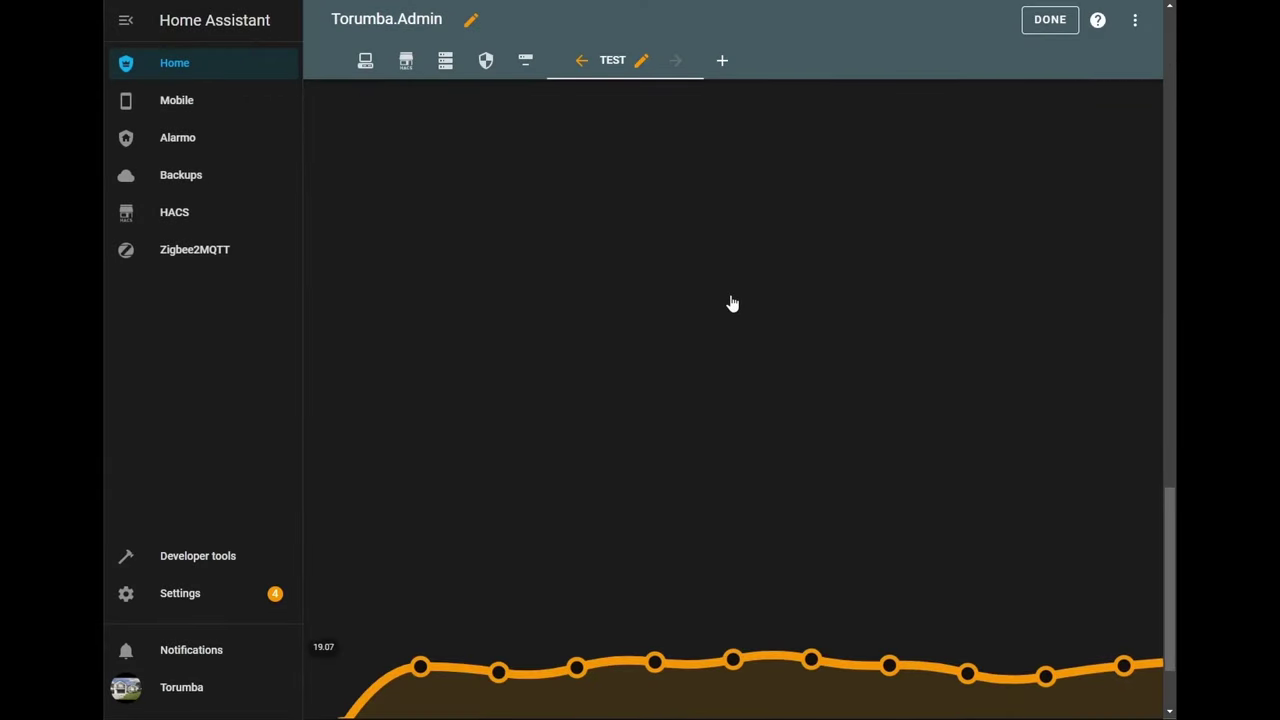
scroll(728, 281, "down", 2)
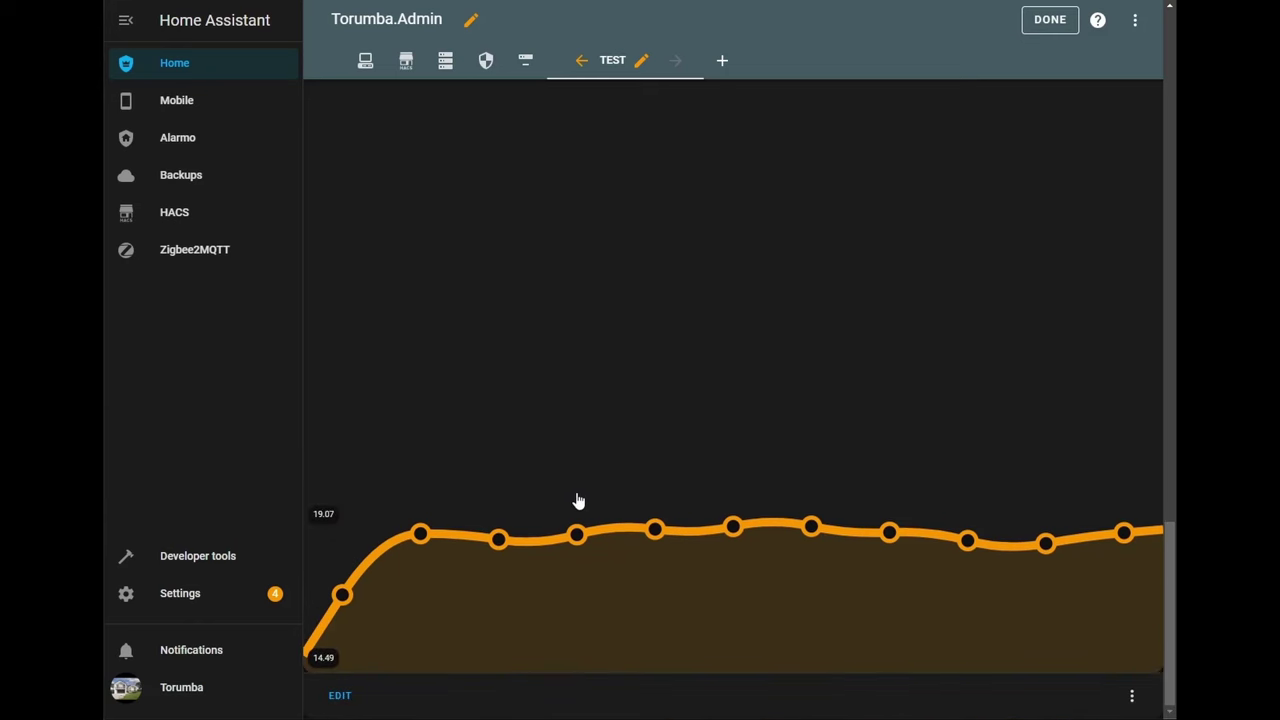
scroll(578, 500, "up", 5)
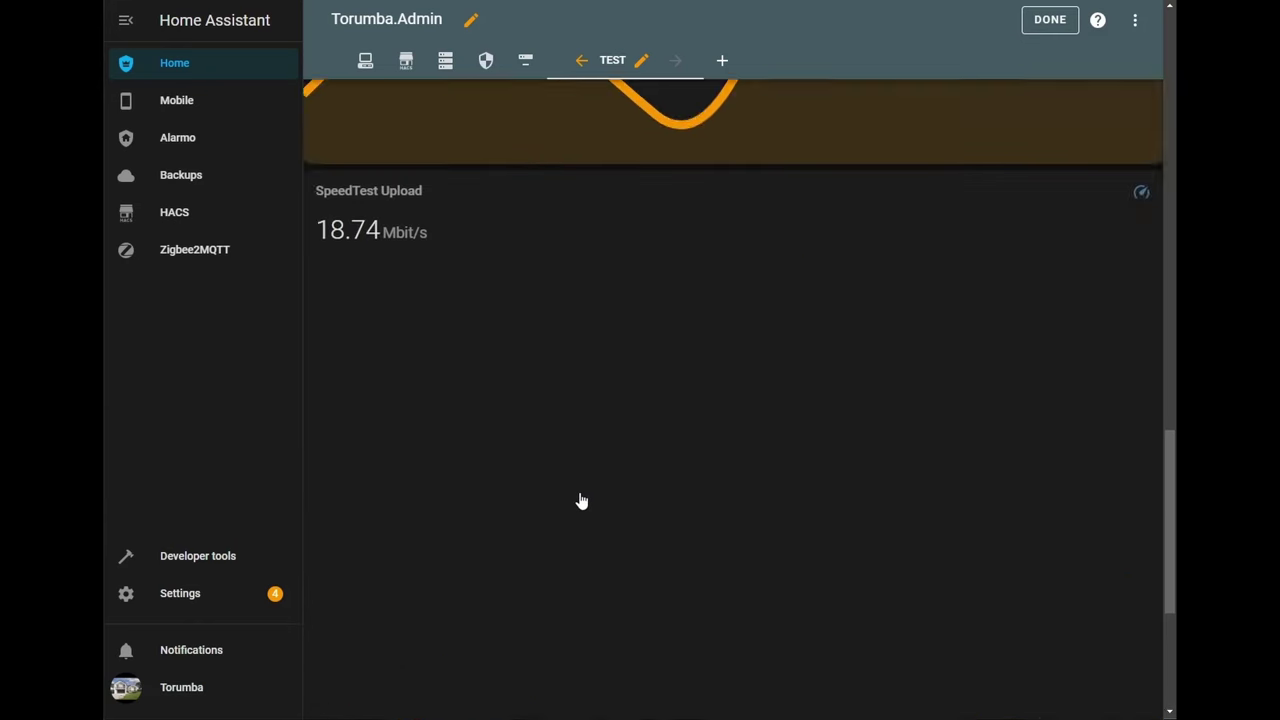
scroll(582, 498, "up", 10)
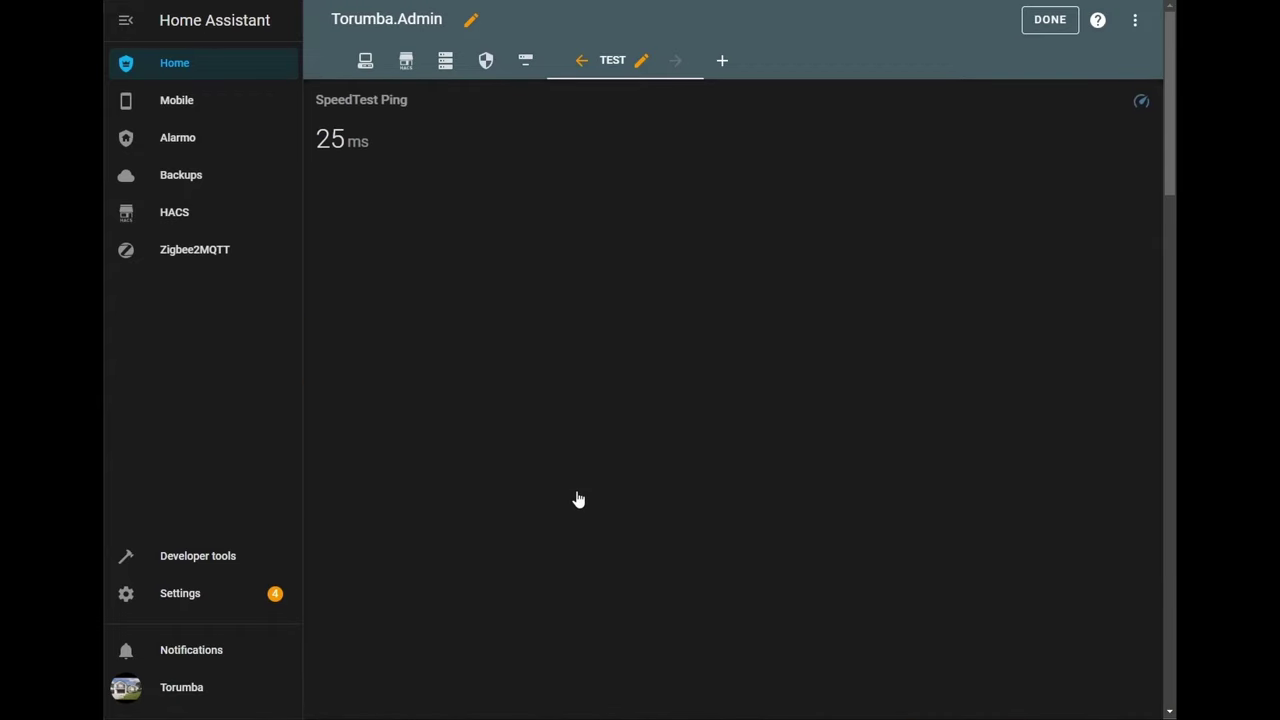
Step: Reopen the speed-graph grid card and add a nested Grid card to it via the 'gr' search
scroll(1030, 199, "down", 15)
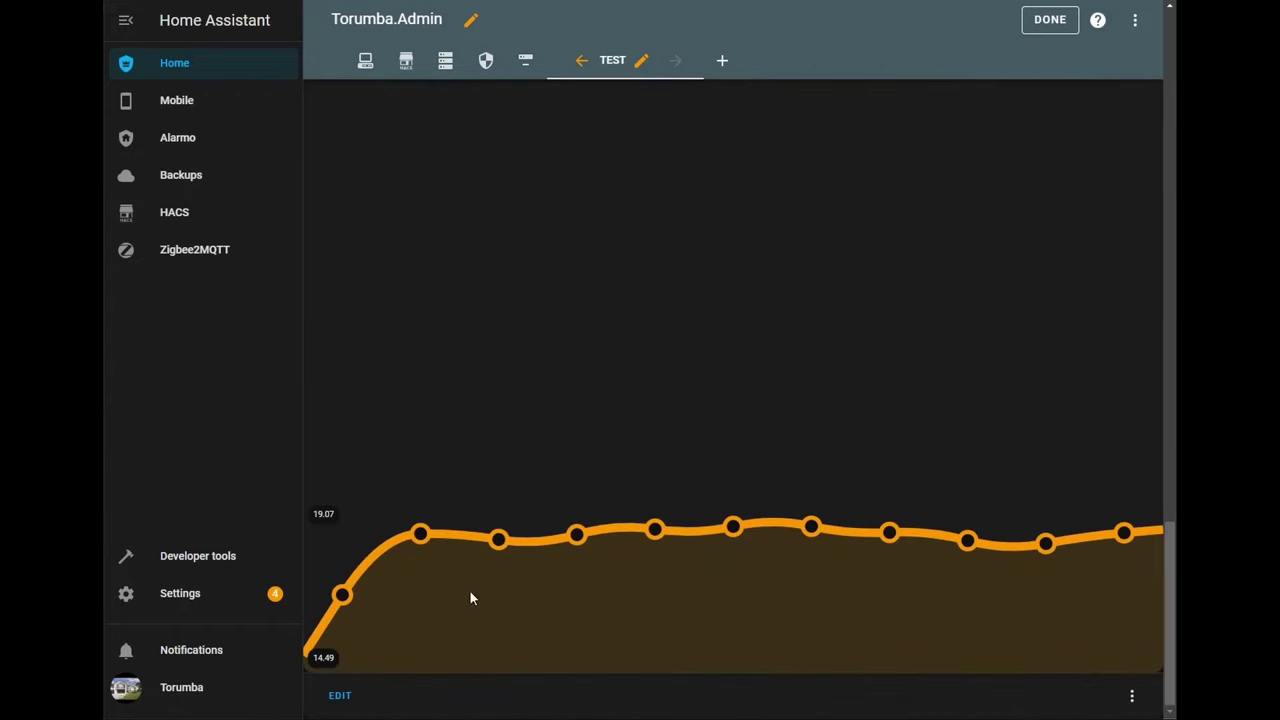
left_click(339, 695)
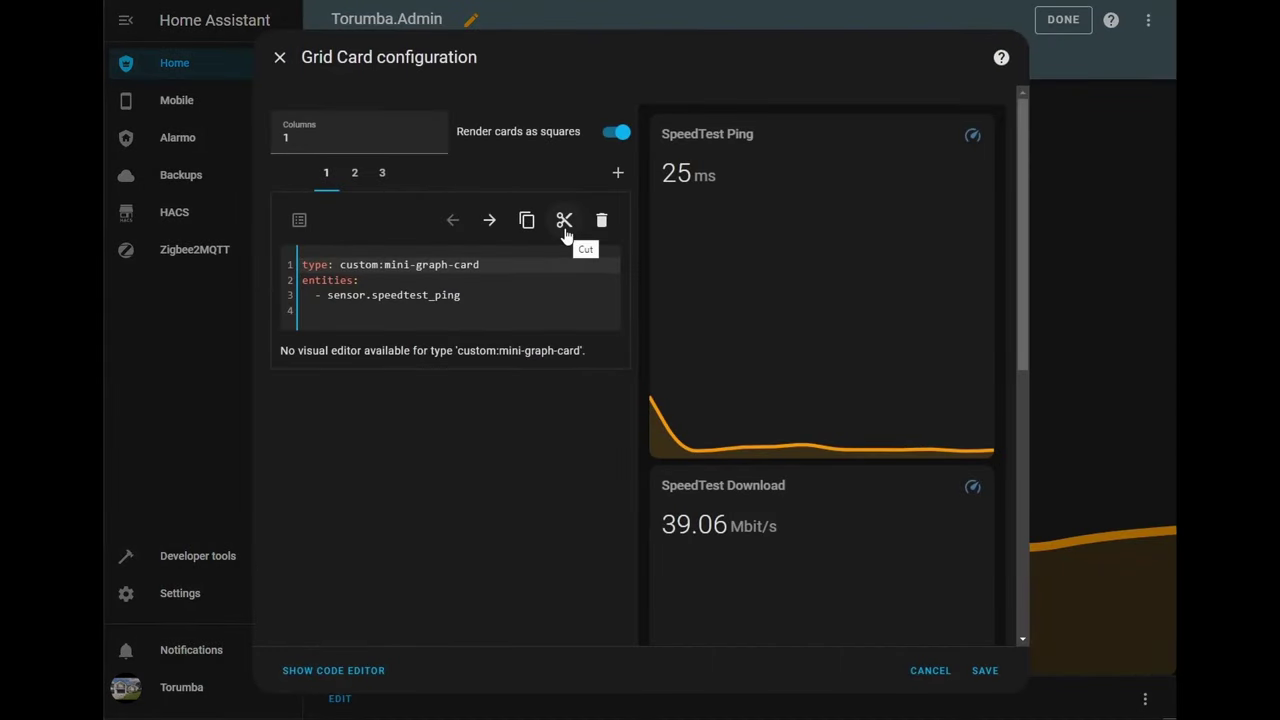
left_click(356, 177)
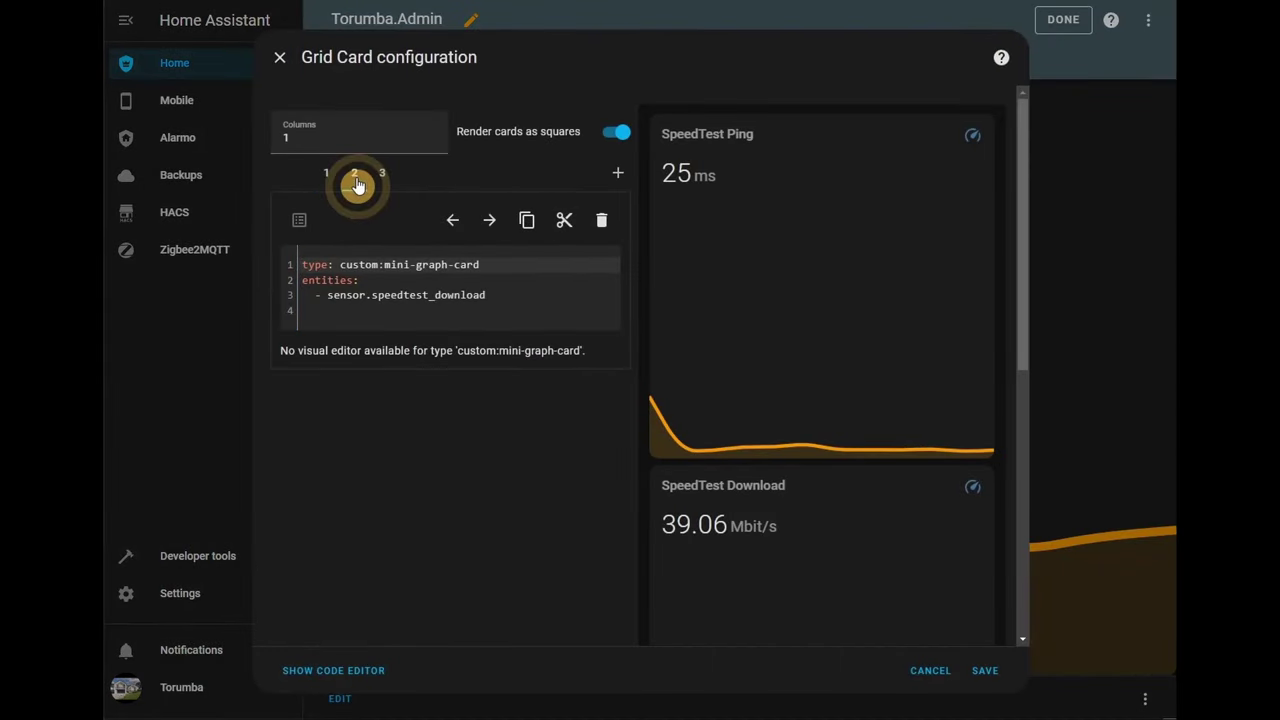
left_click(617, 176)
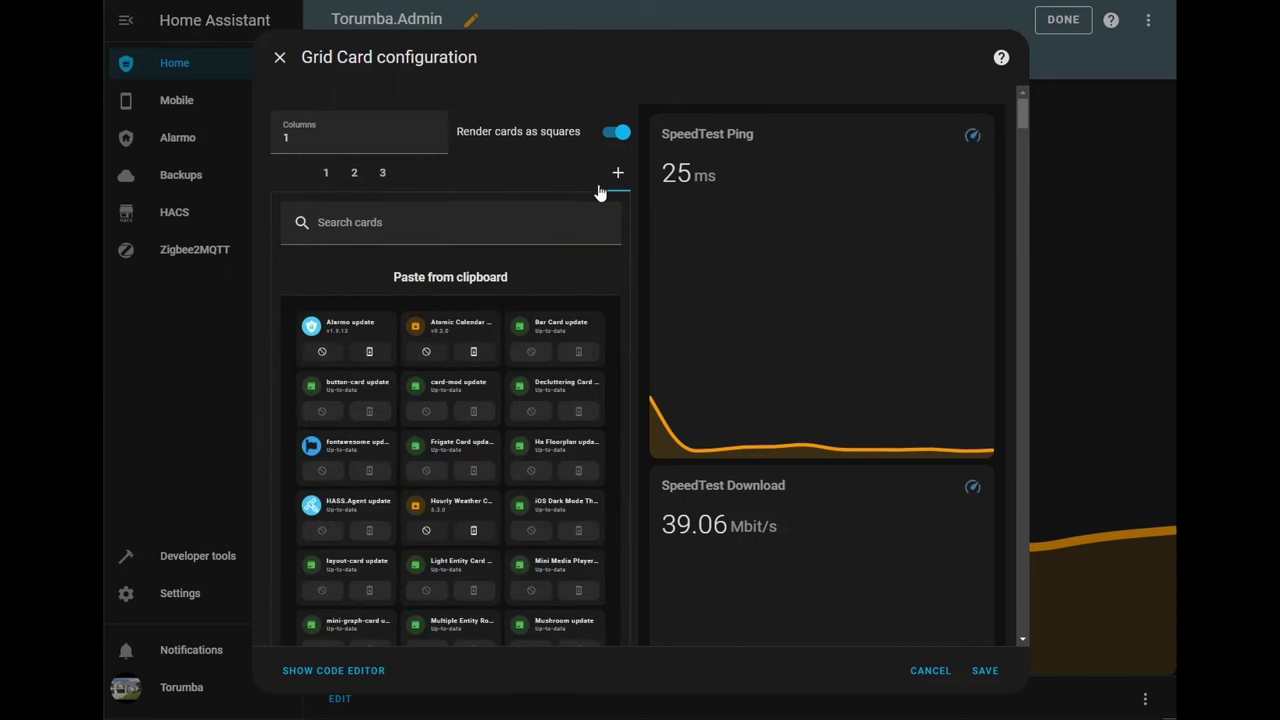
left_click(496, 228)
type("gr")
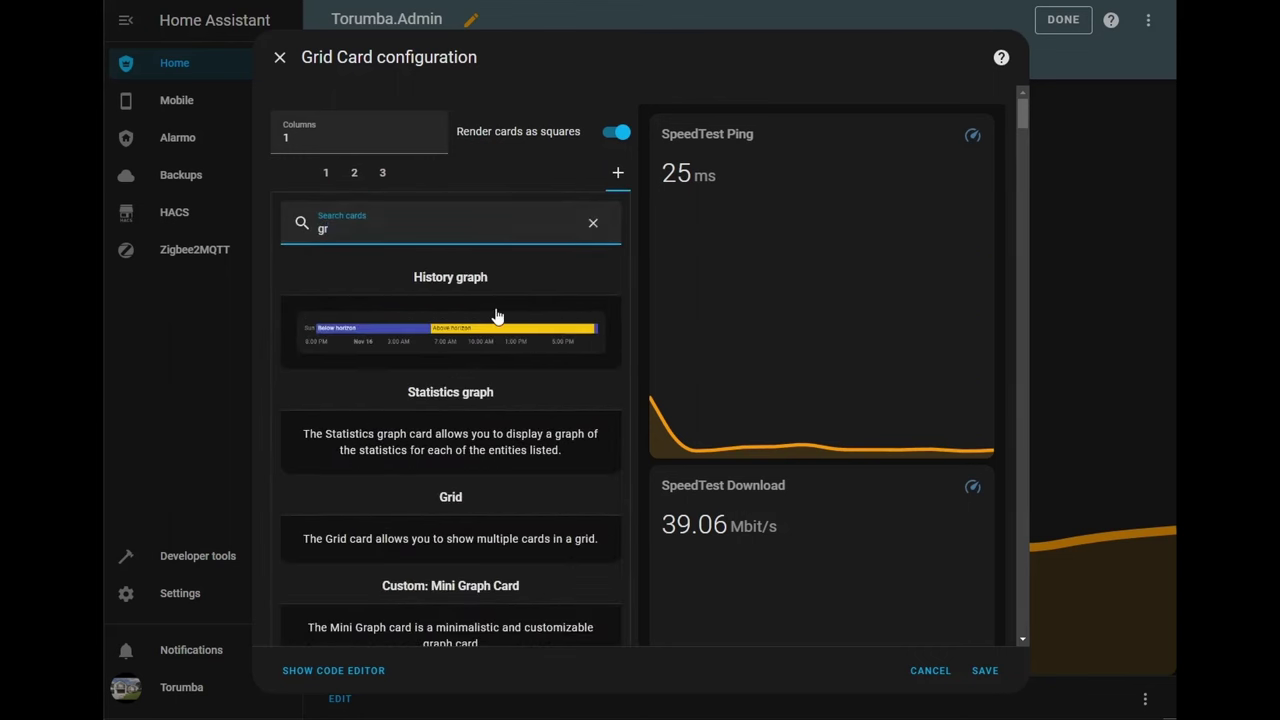
left_click(490, 529)
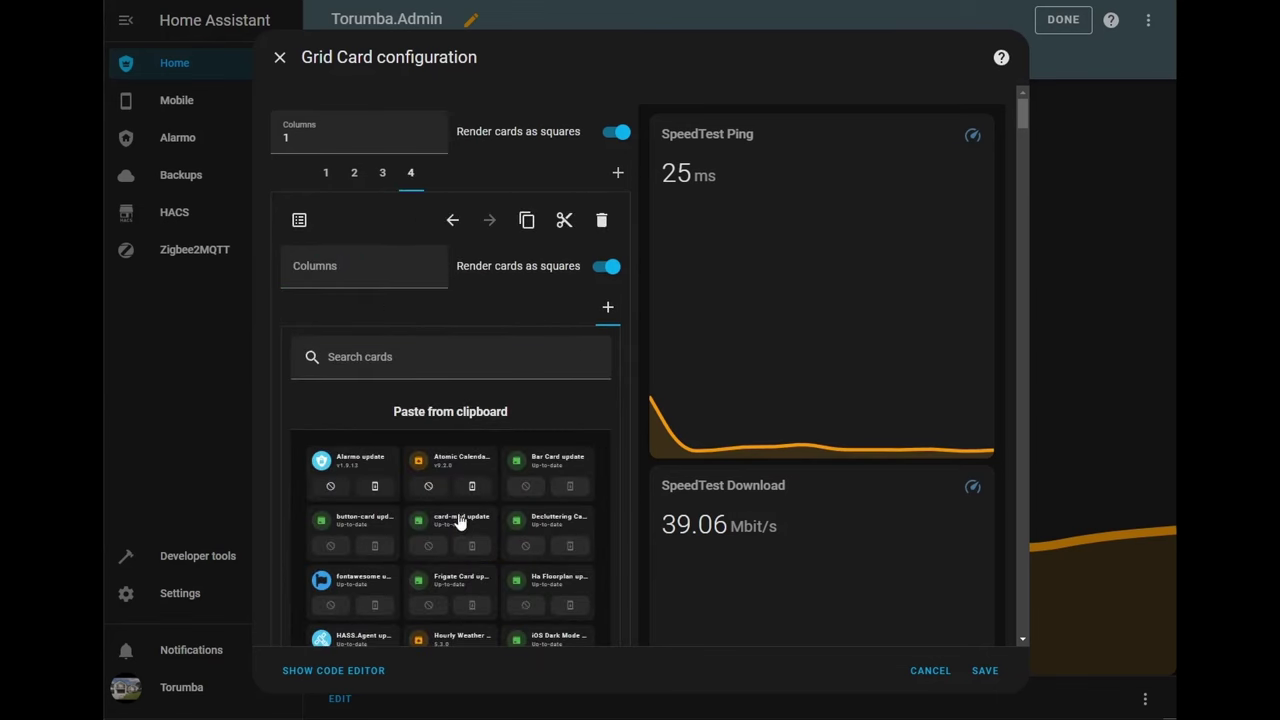
Step: Cut the Download graph card out of the outer grid and paste it into the nested grid
left_click(354, 195)
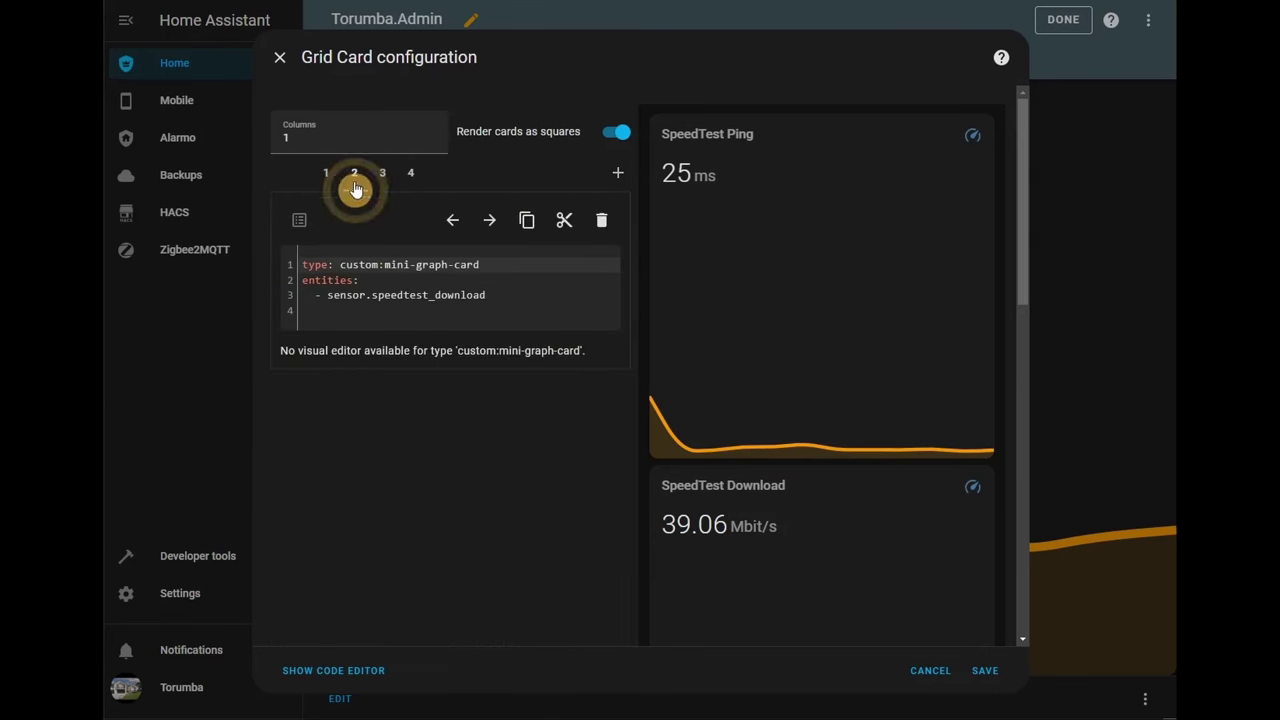
left_click(564, 220)
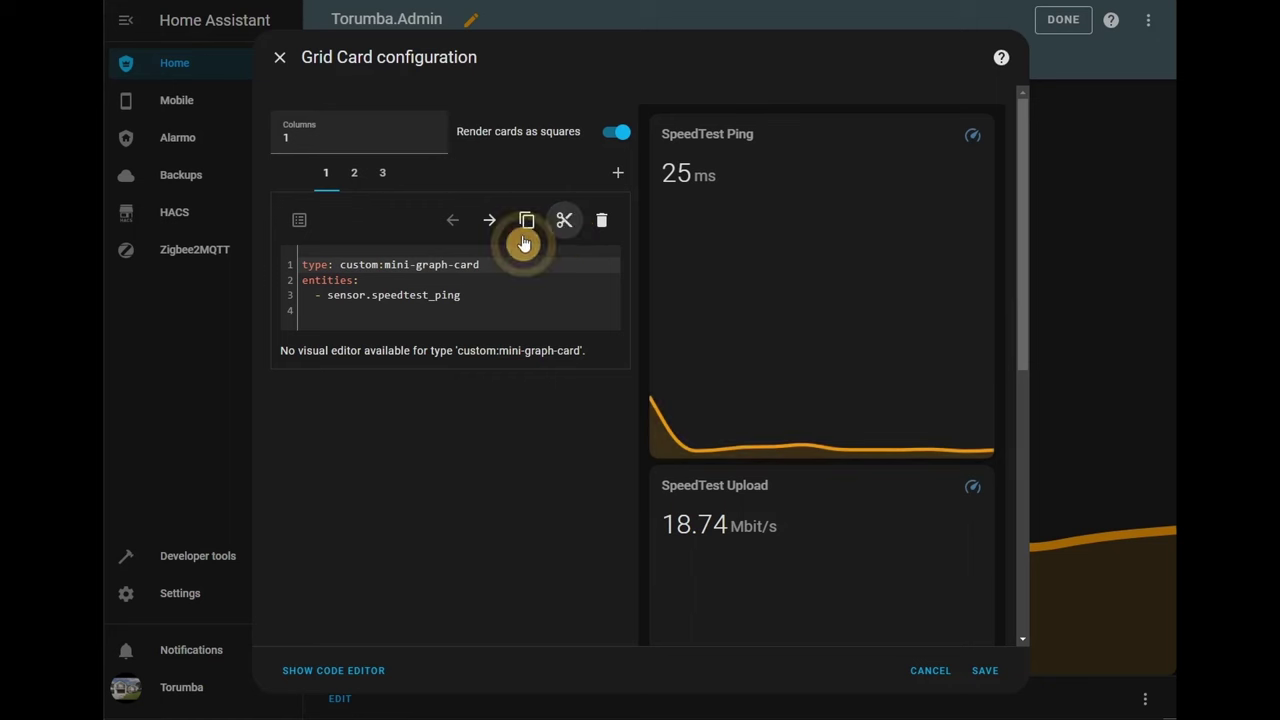
left_click(382, 178)
left_click(448, 491)
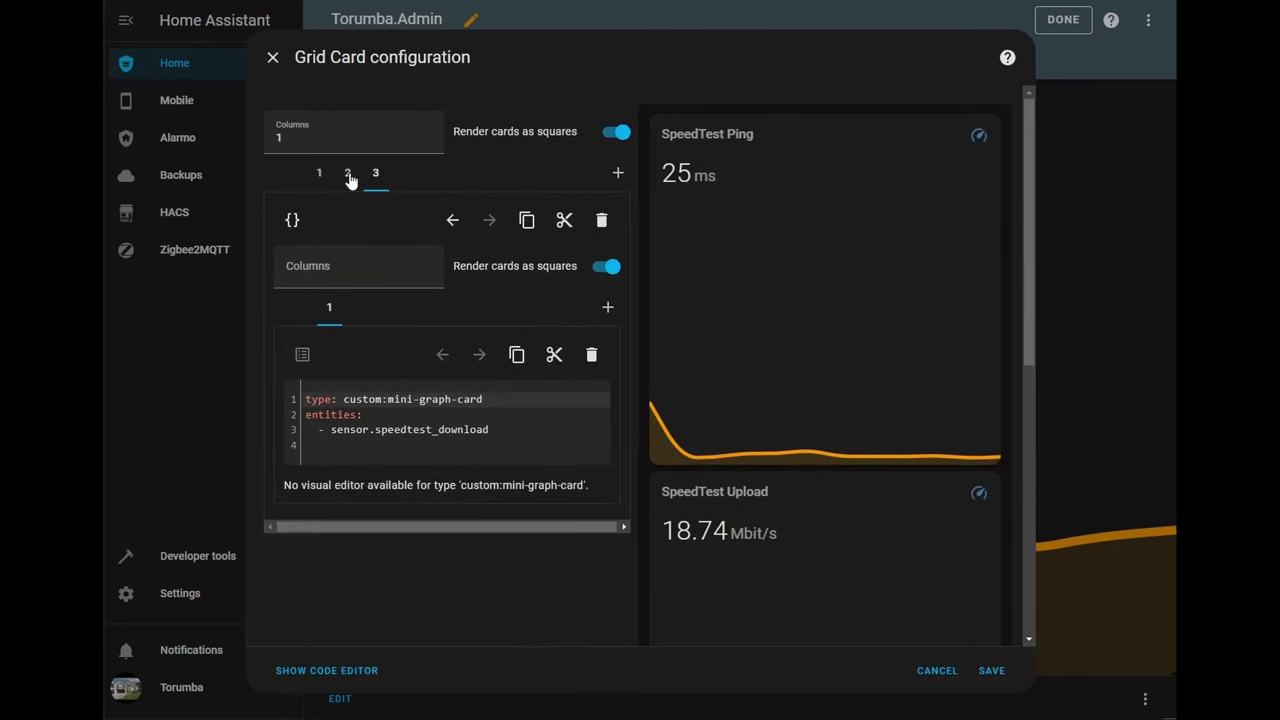
Step: Cut the Upload graph card, set the nested grid to 1 column, and paste Upload into it
left_click(349, 176)
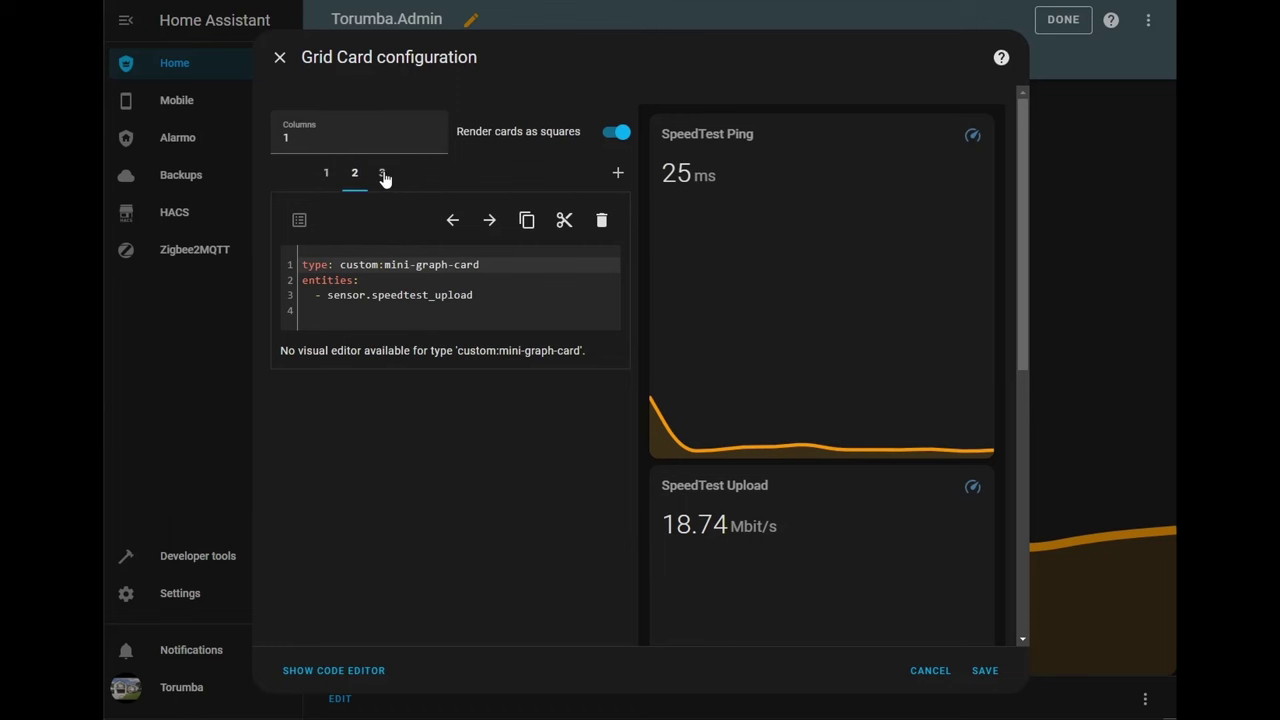
left_click(564, 220)
left_click(361, 186)
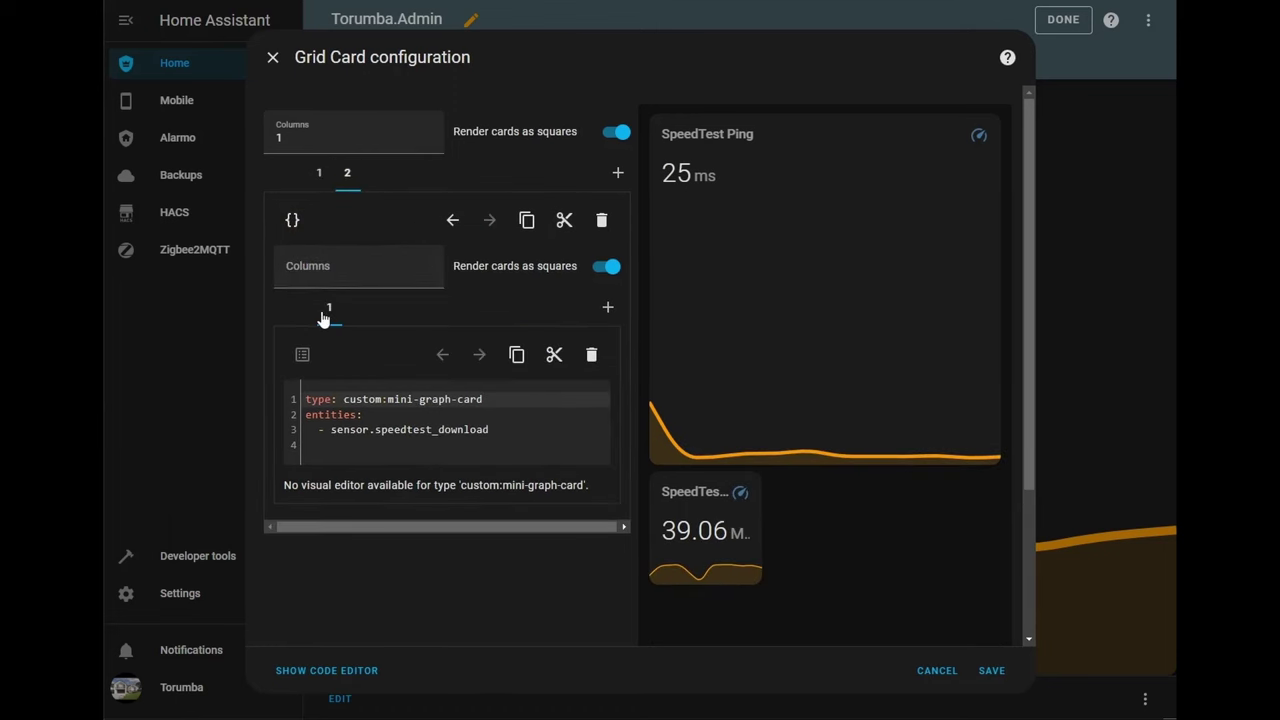
left_click(344, 276)
type("1")
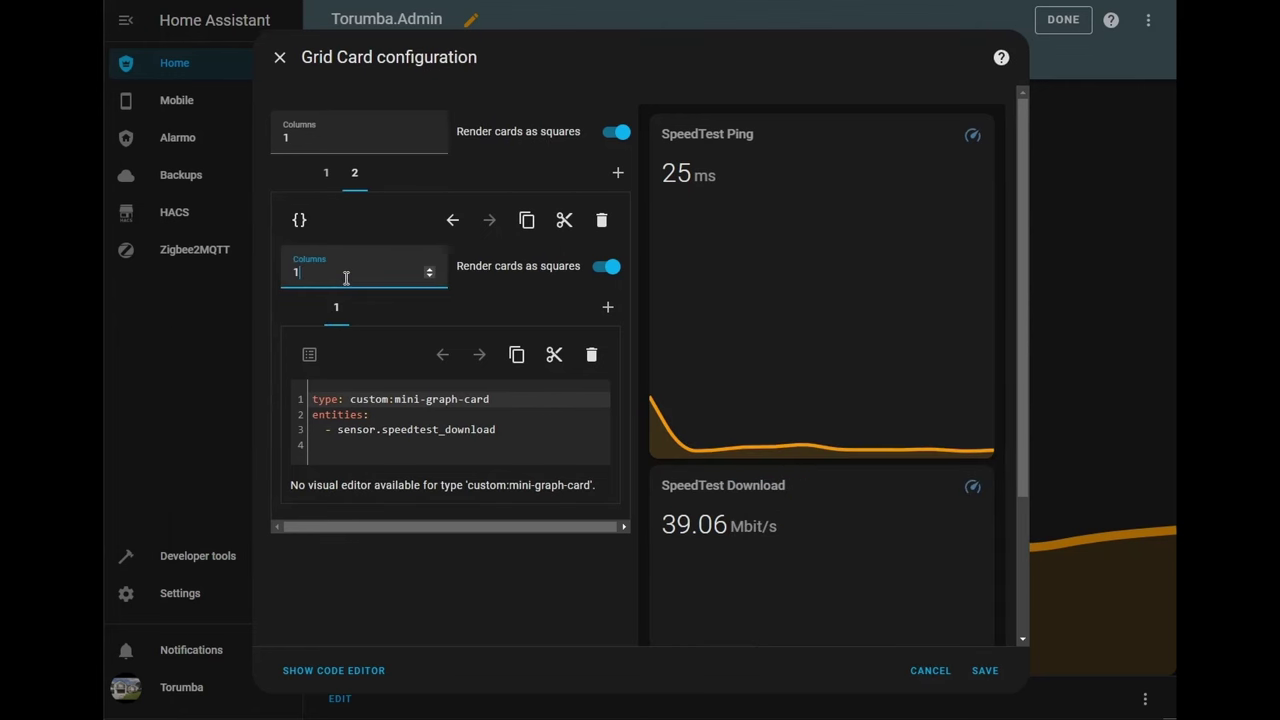
left_click(608, 310)
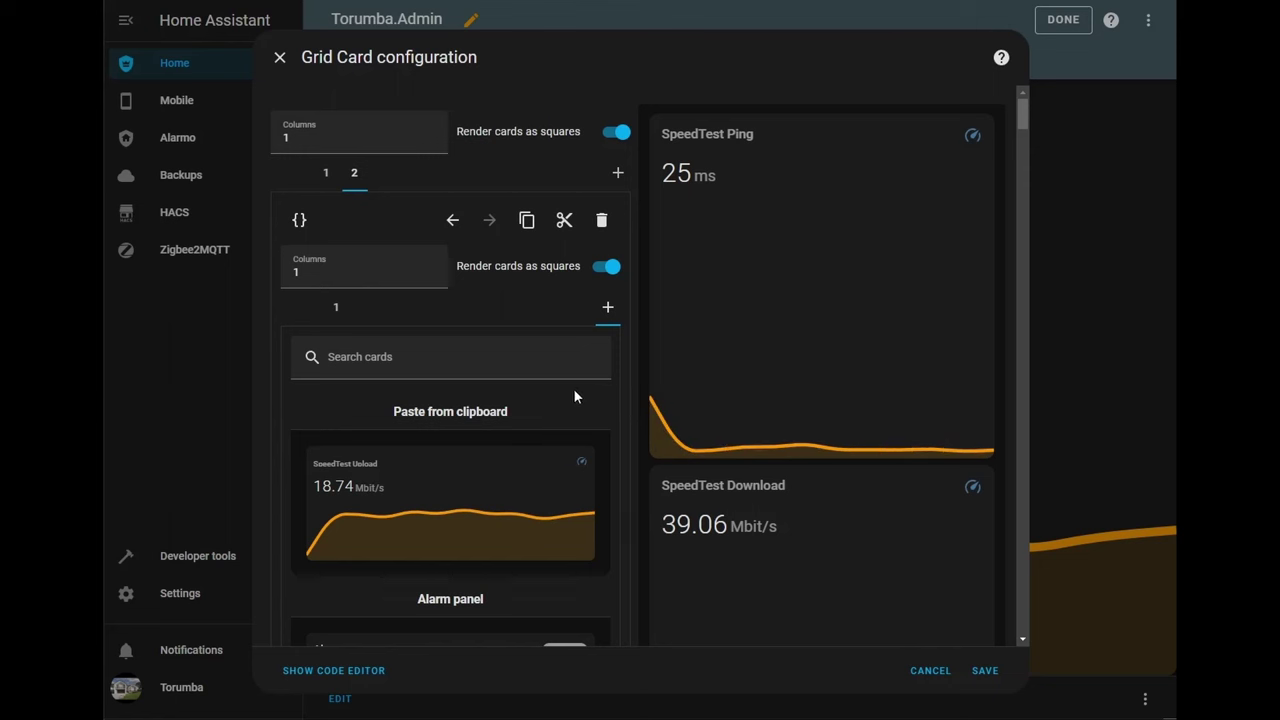
left_click(451, 509)
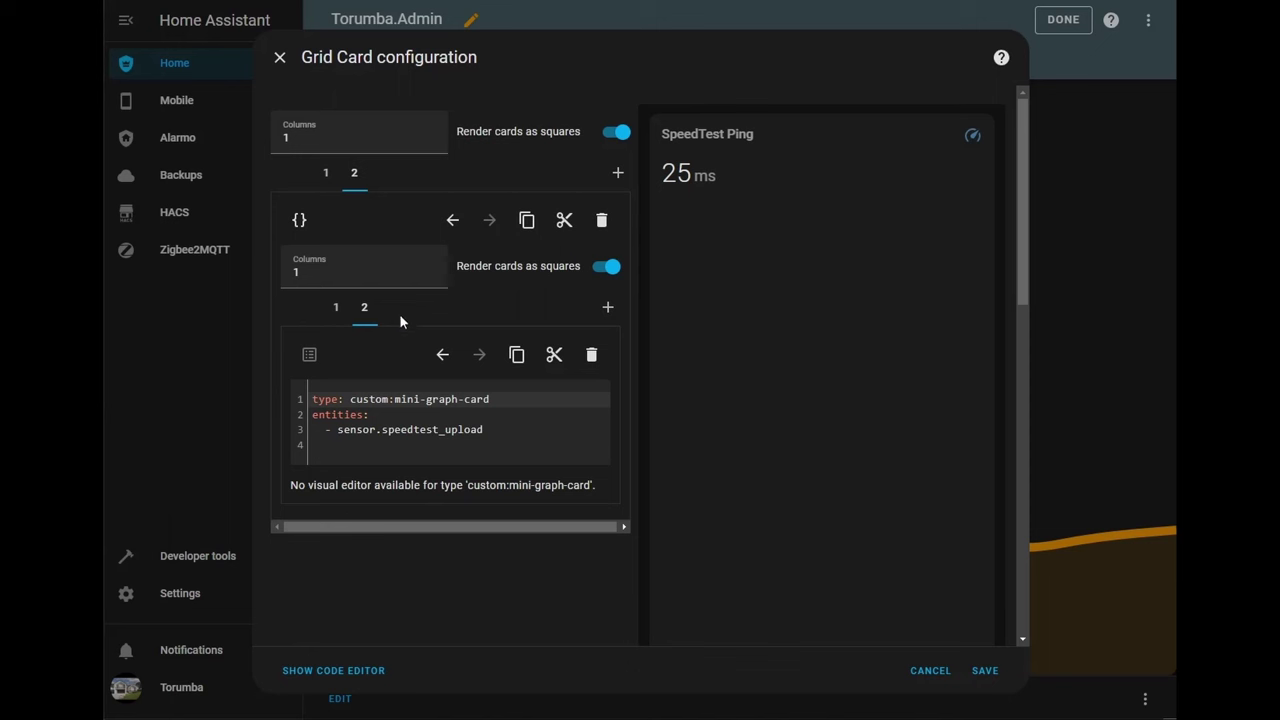
Step: Turn off 'Render cards as squares' on both grids, set nested grid Columns to 2, and save
left_click(621, 143)
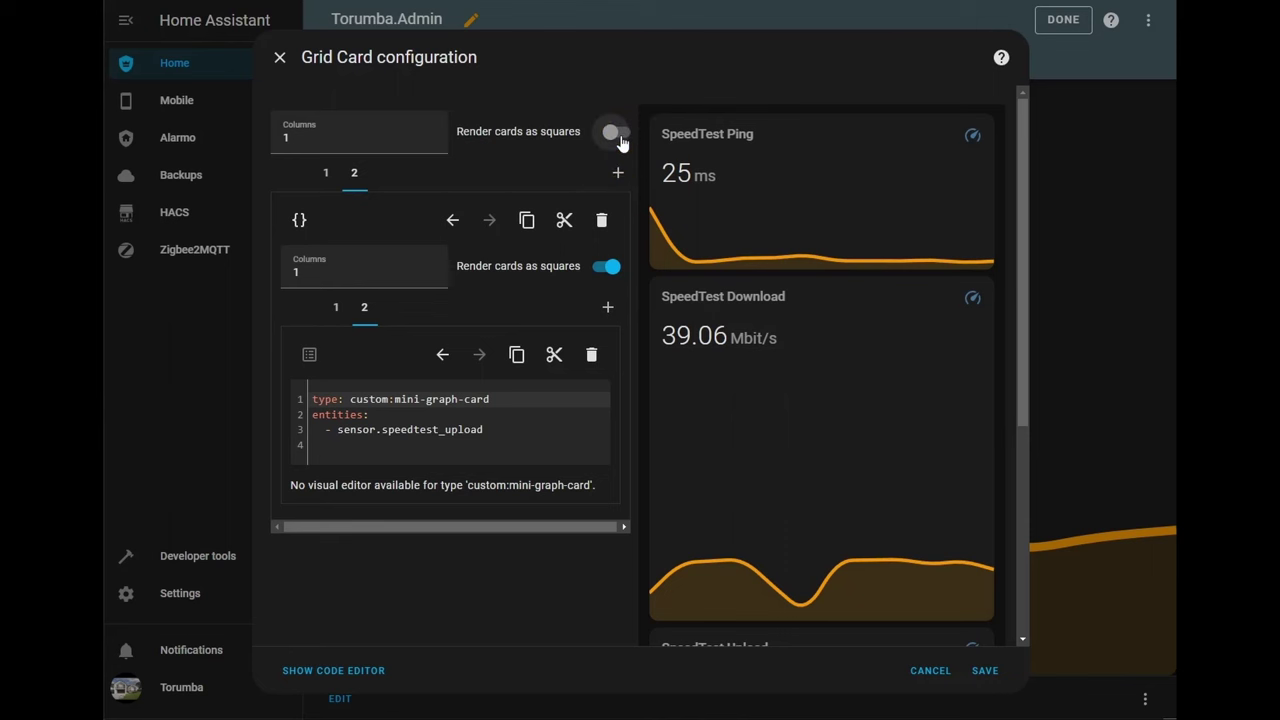
left_click(609, 268)
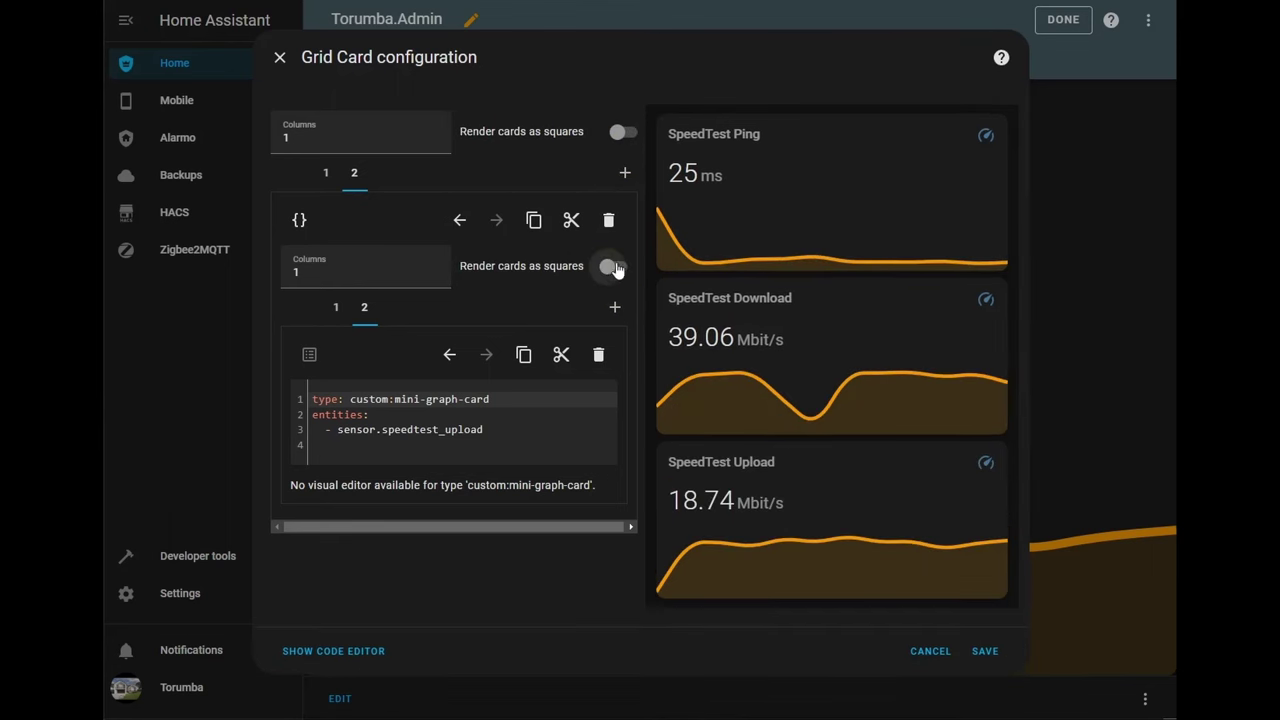
left_click(338, 310)
left_click(358, 272)
key("BackSpace")
type("2")
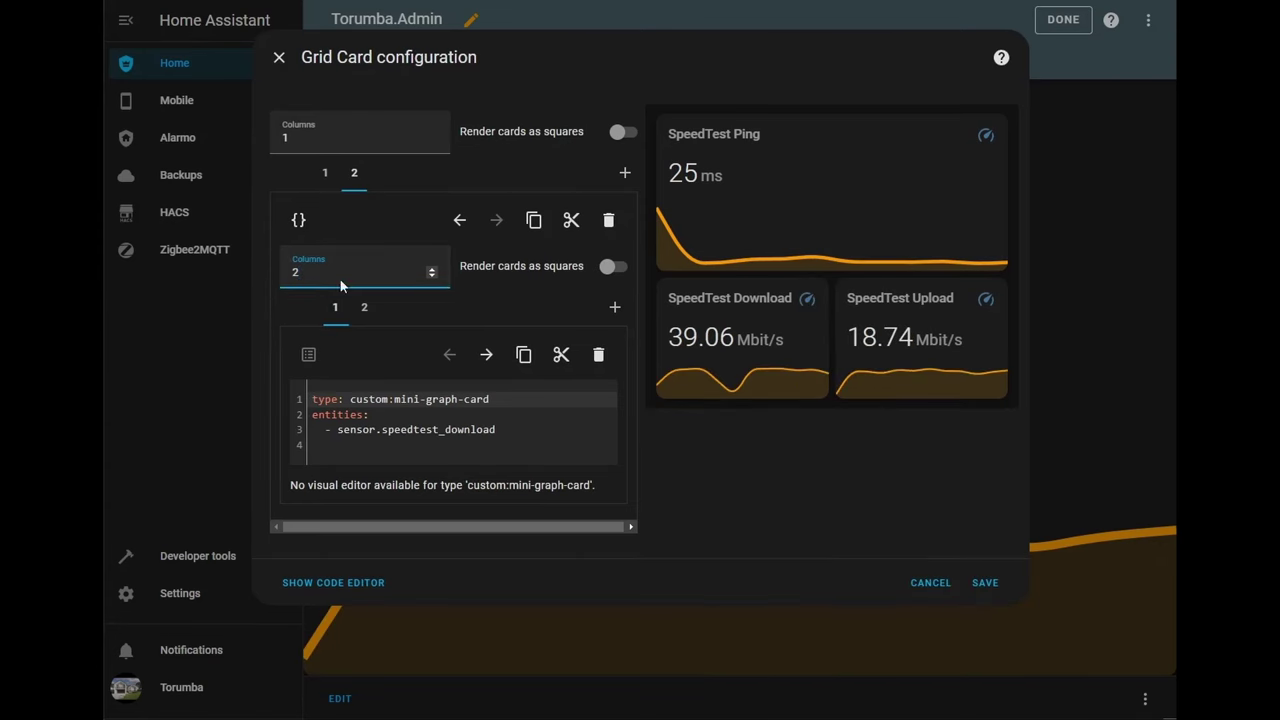
left_click(982, 583)
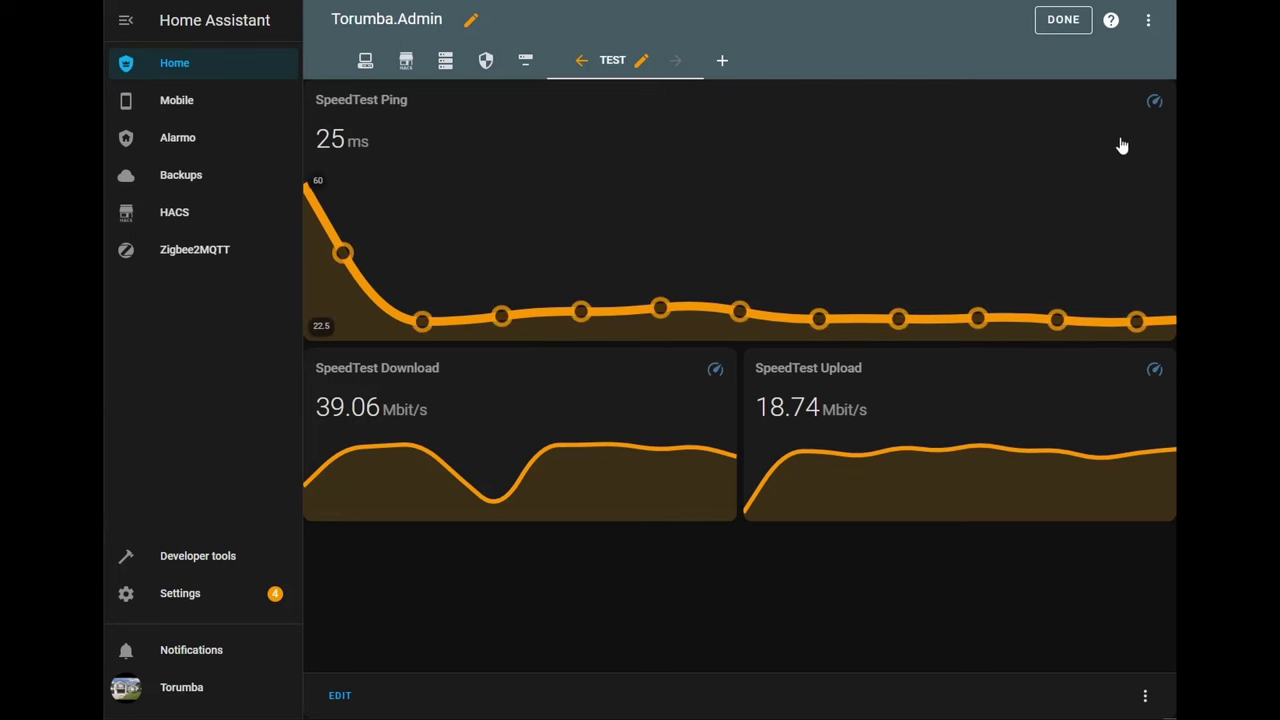
Step: Edit the speed-graph grid card from its three-dot menu and show its YAML code editor
left_click(1149, 22)
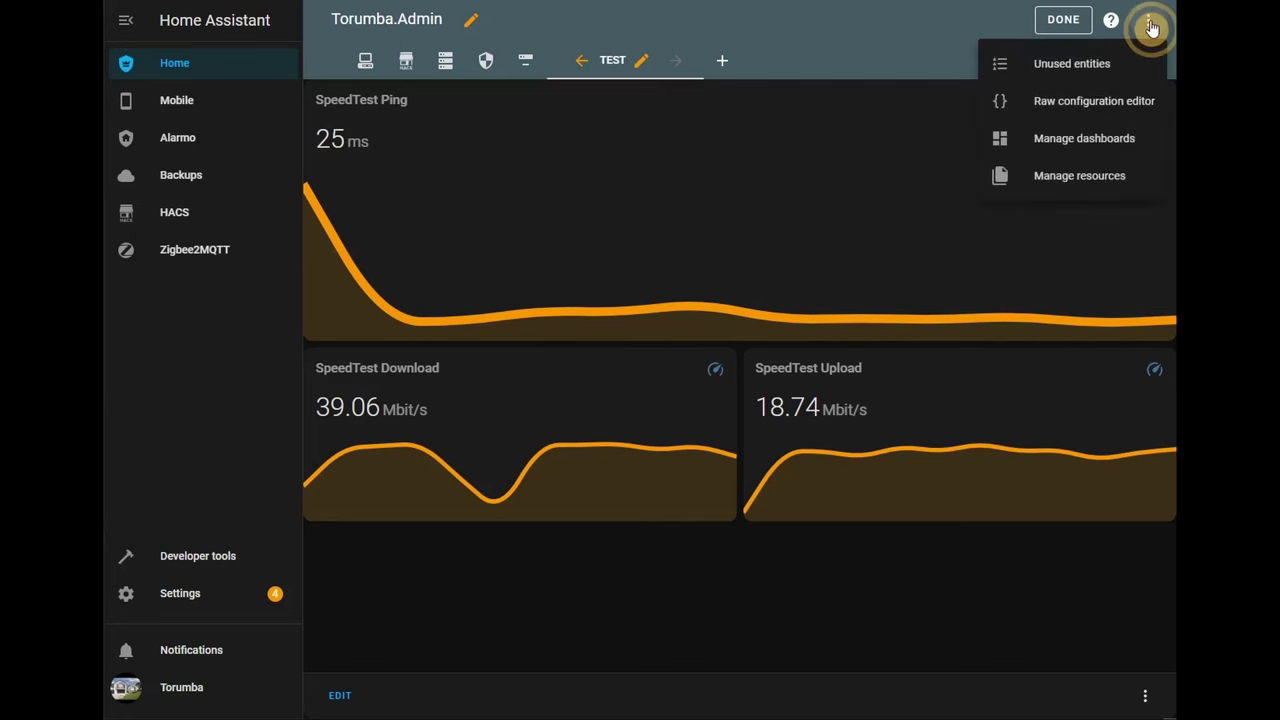
left_click(1138, 605)
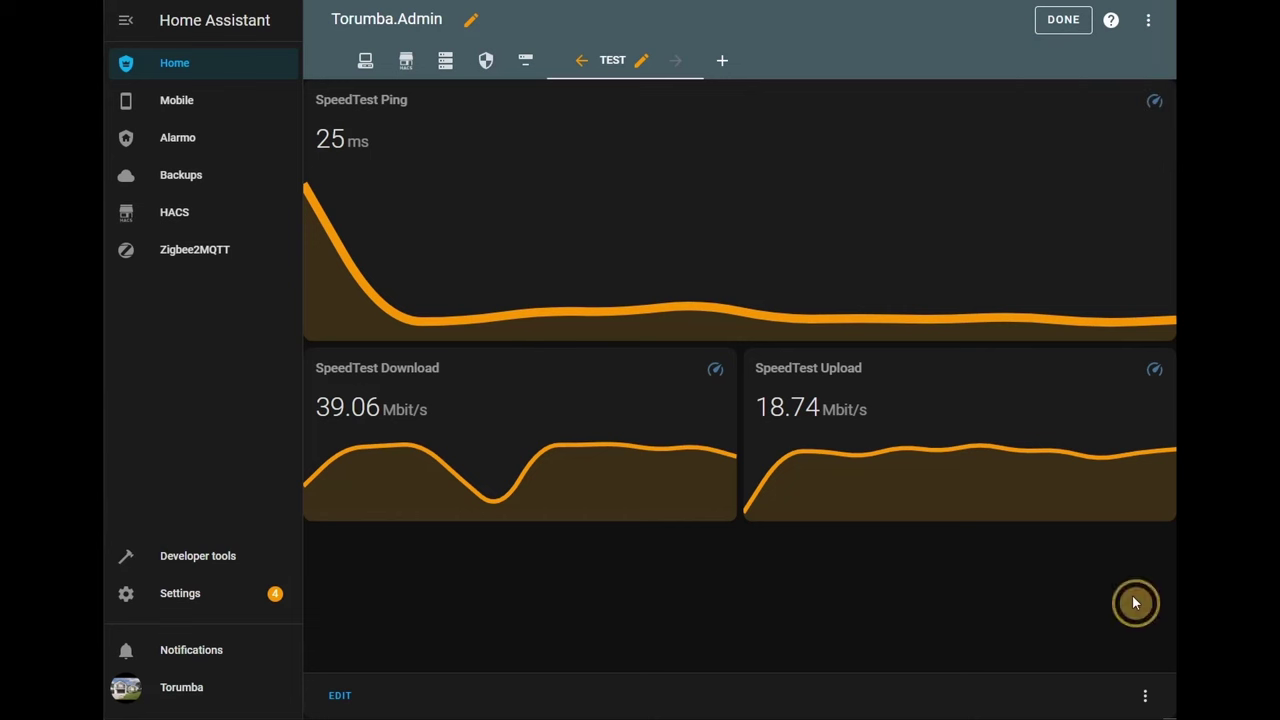
left_click(1145, 695)
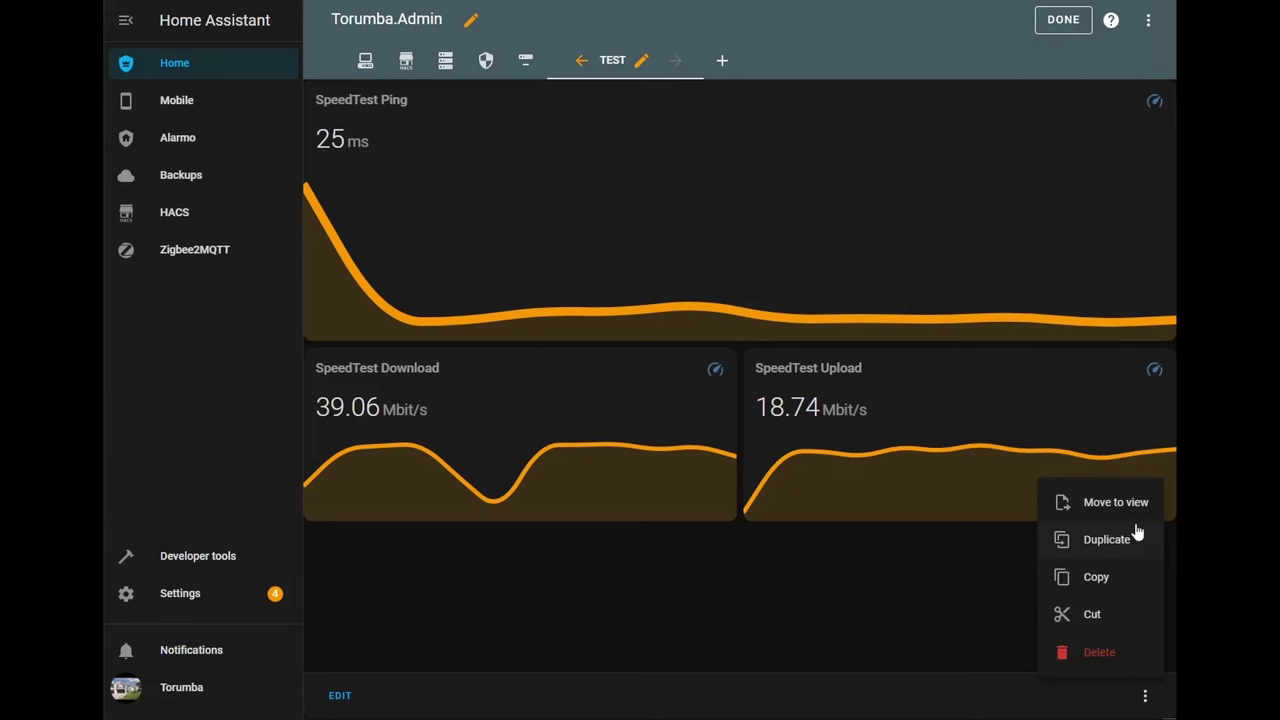
left_click(341, 697)
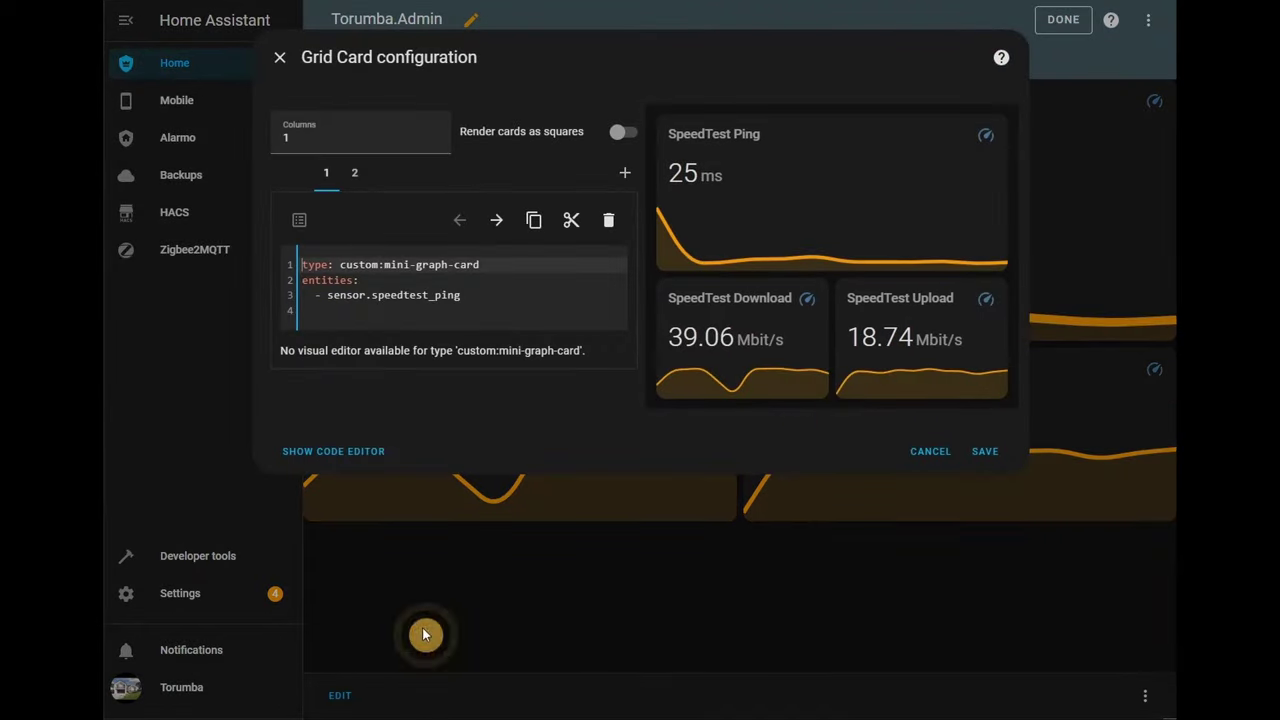
left_click(335, 455)
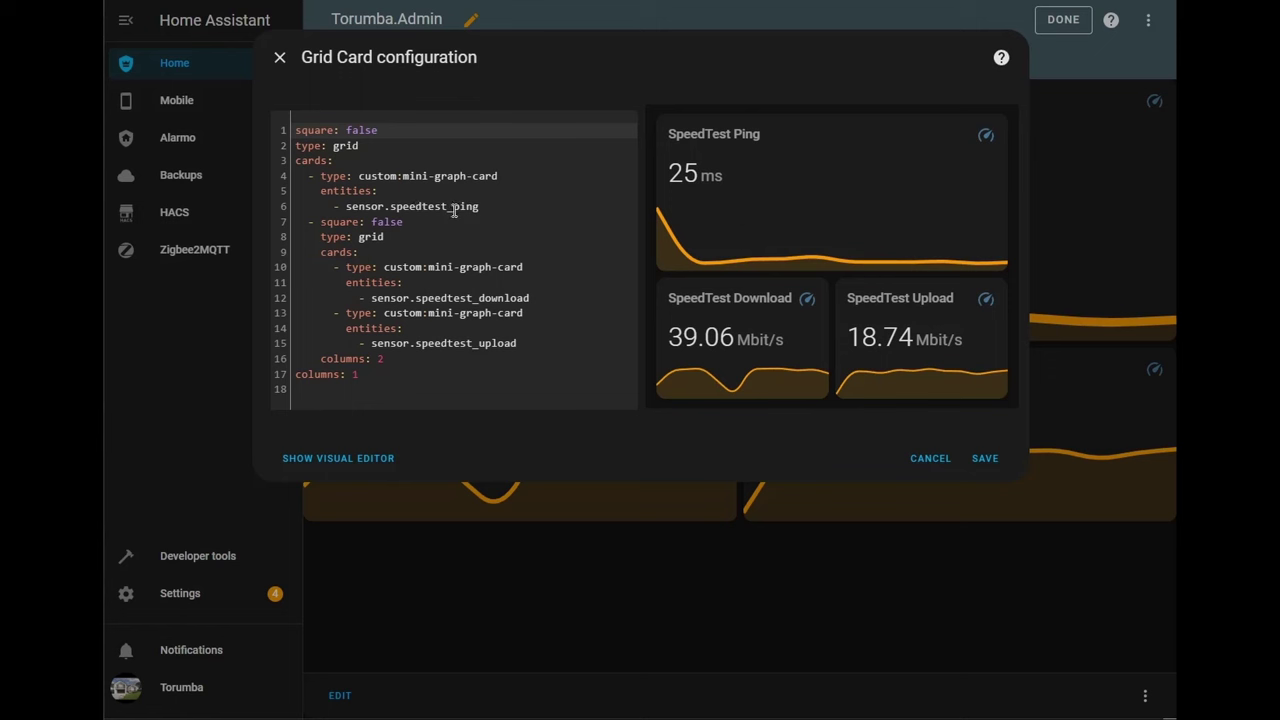
Step: Add font_size: 70 under the speedtest_ping entity, trying 50 and 6 before settling on 70
left_click(497, 206)
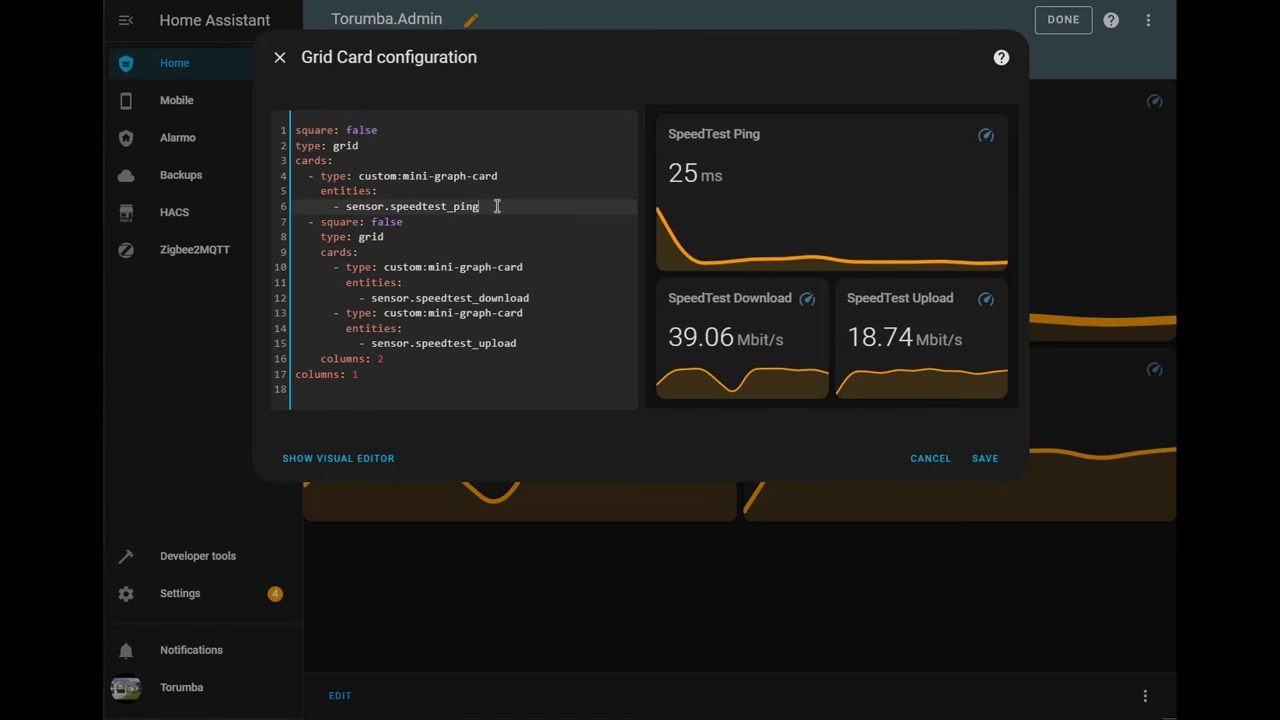
key("Return")
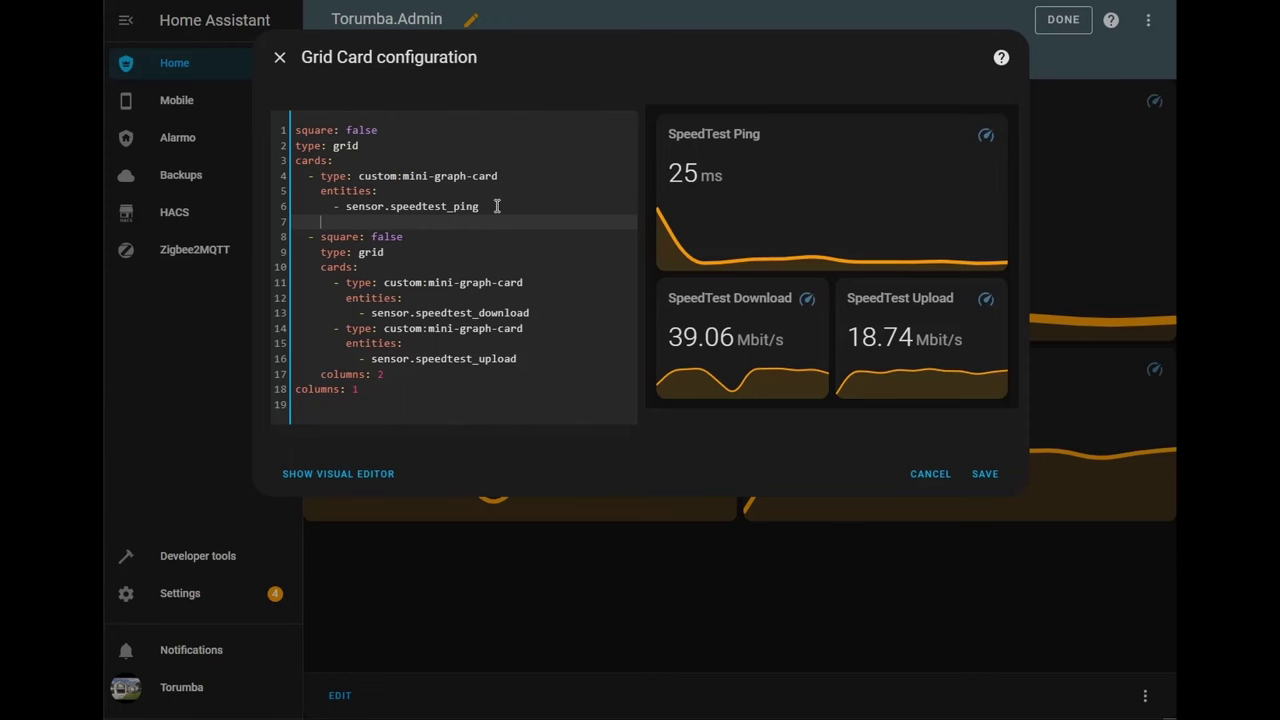
type("font")
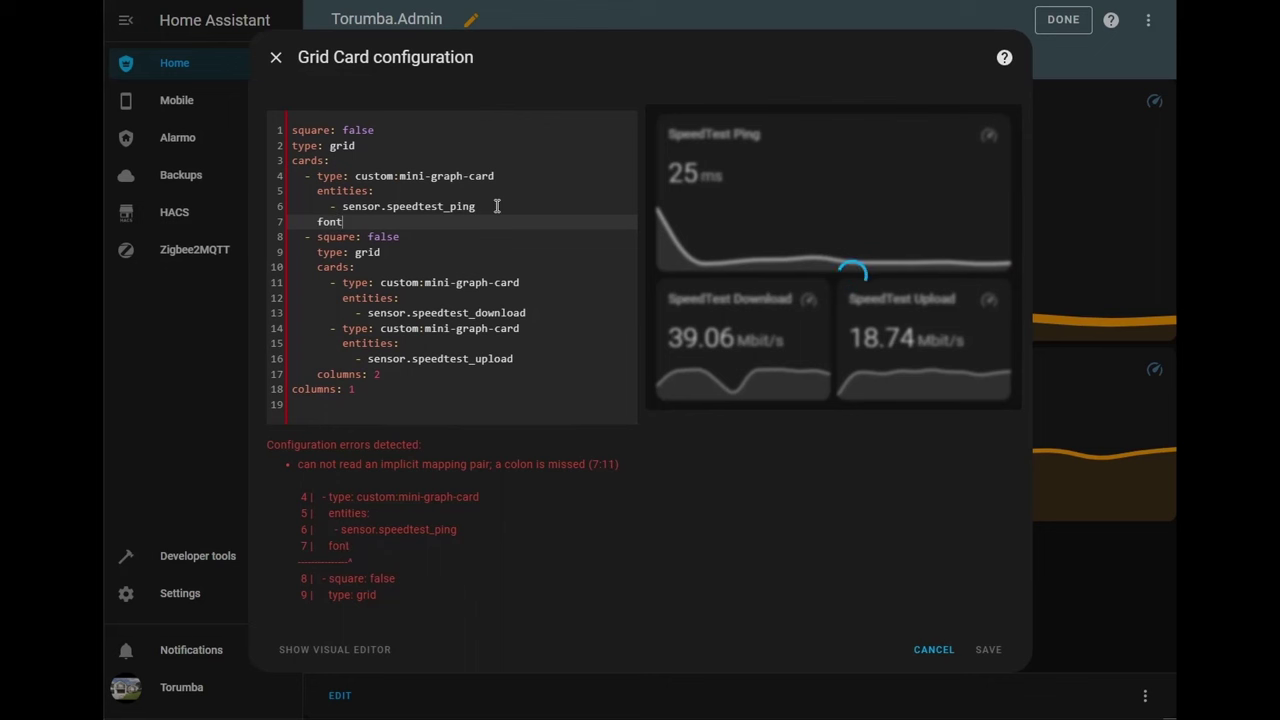
type("_size:")
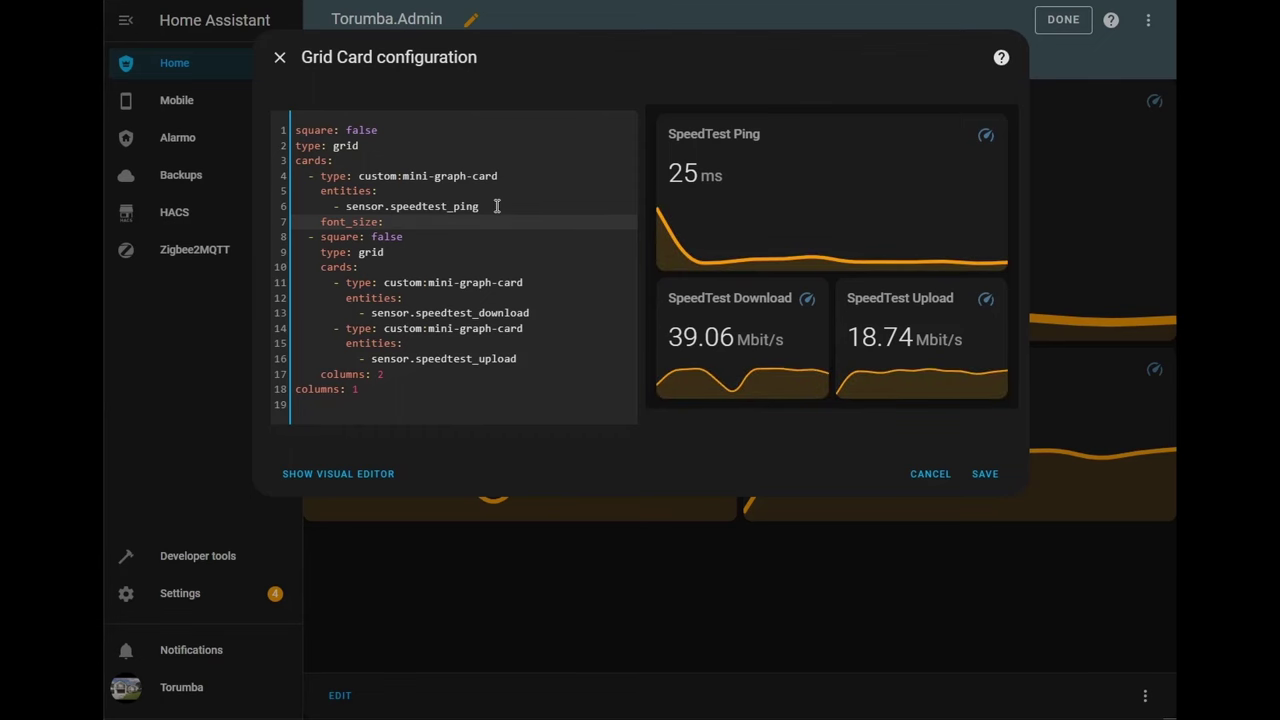
type(" 70")
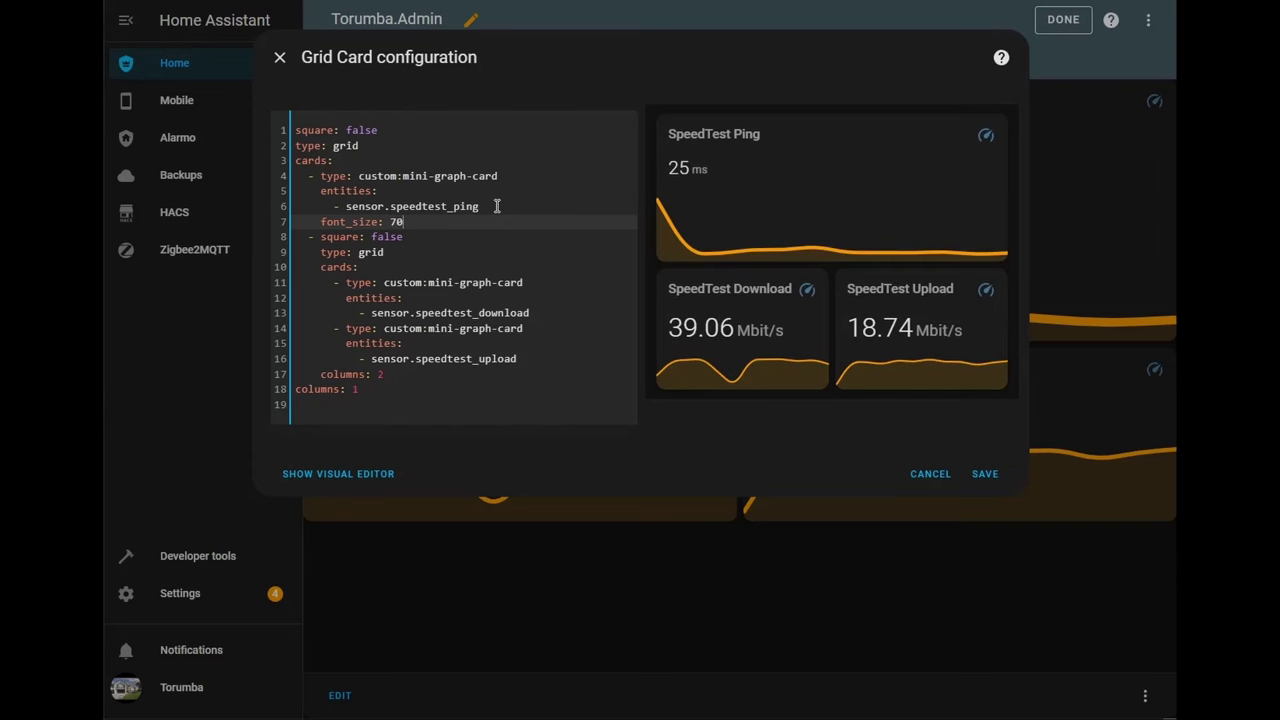
key("BackSpace")
key("BackSpace")
type("50")
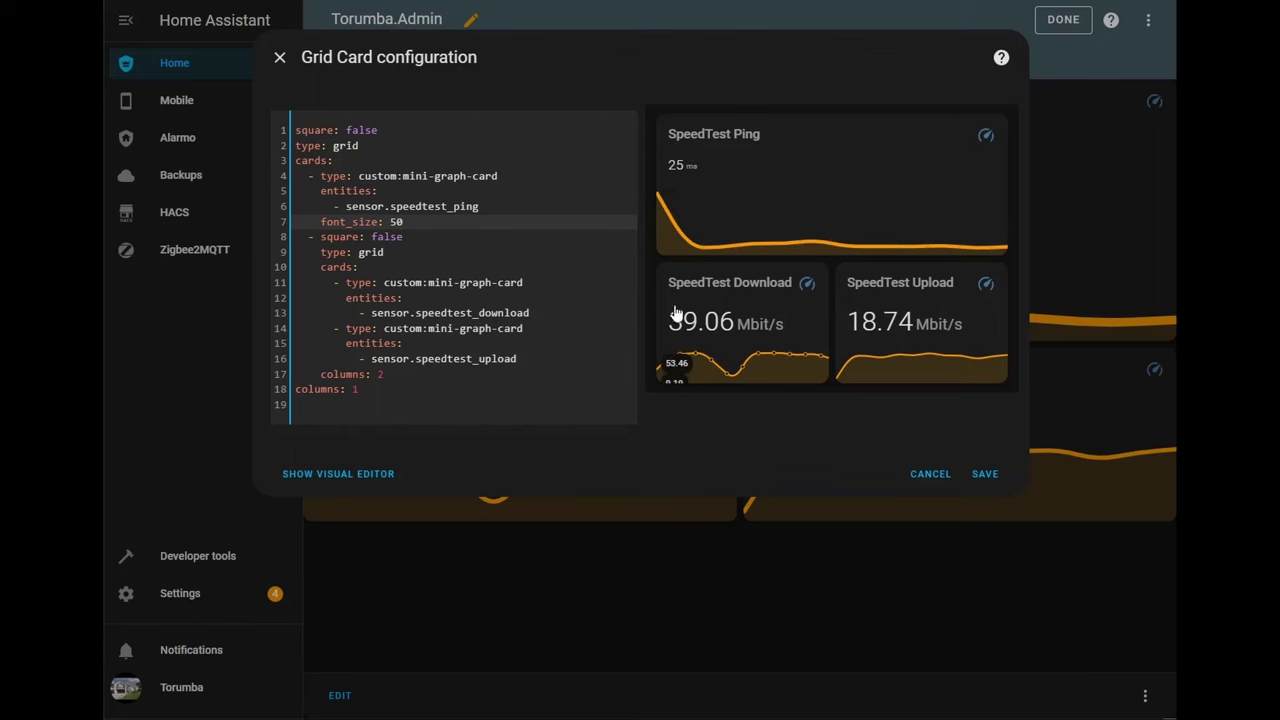
left_click(443, 222)
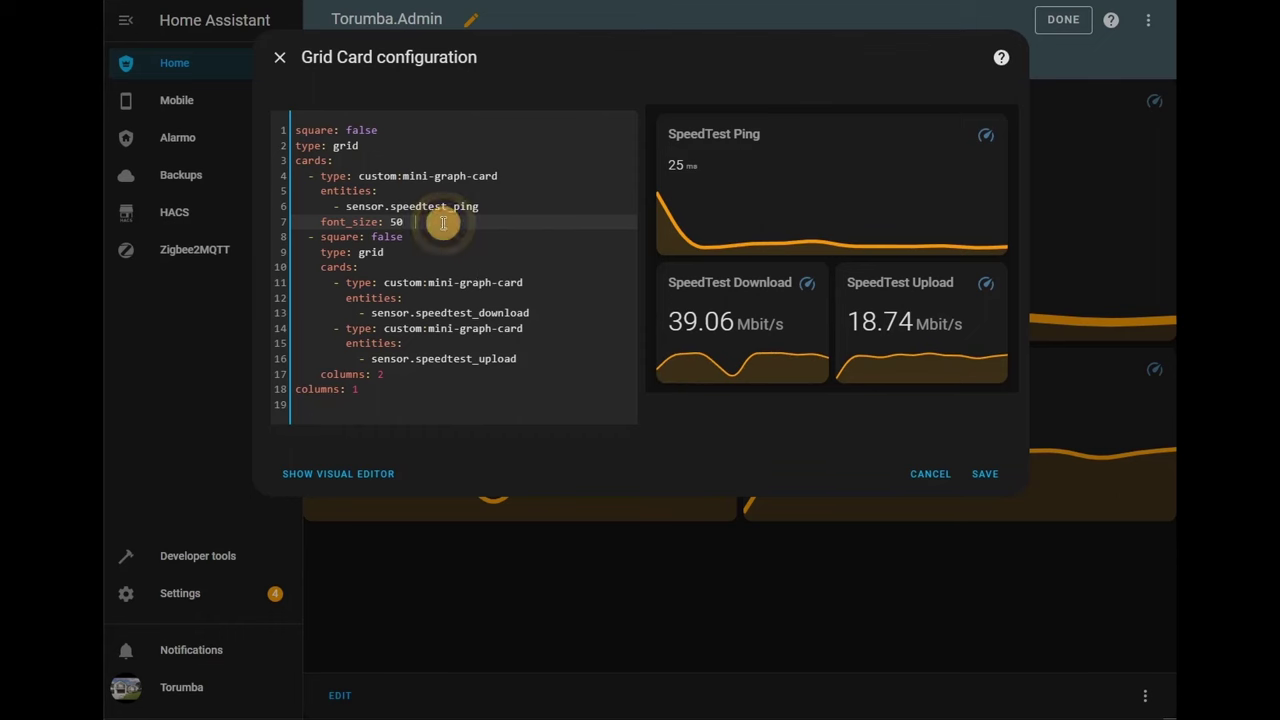
key("BackSpace")
key("BackSpace")
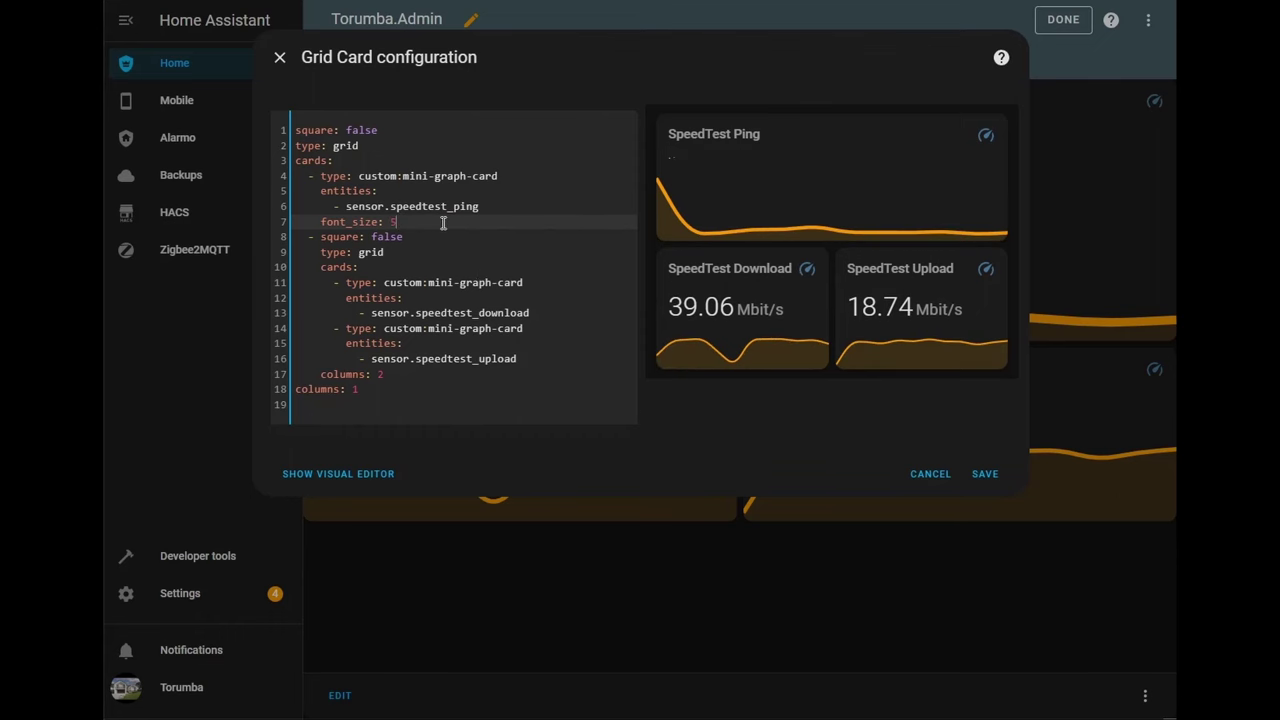
type("6")
key("BackSpace")
type("70")
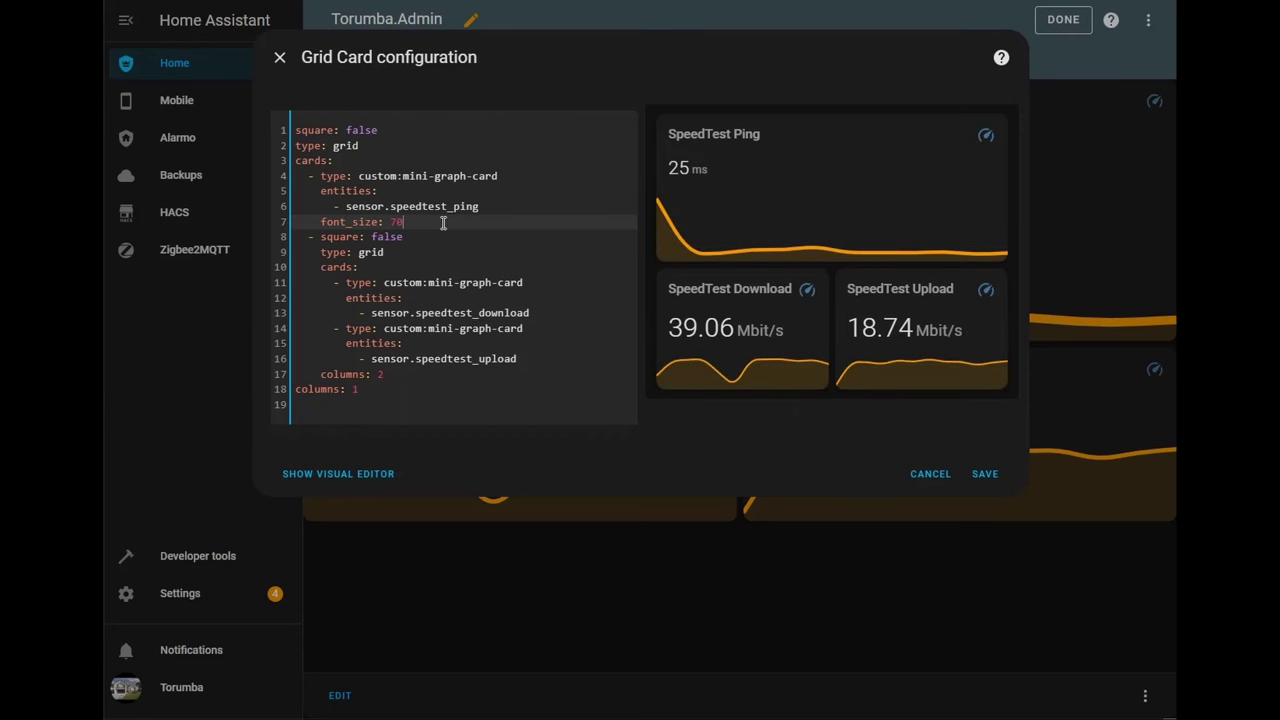
Step: Add height: 30 and hours_to_show: 168 to the Ping card's YAML
key("Return")
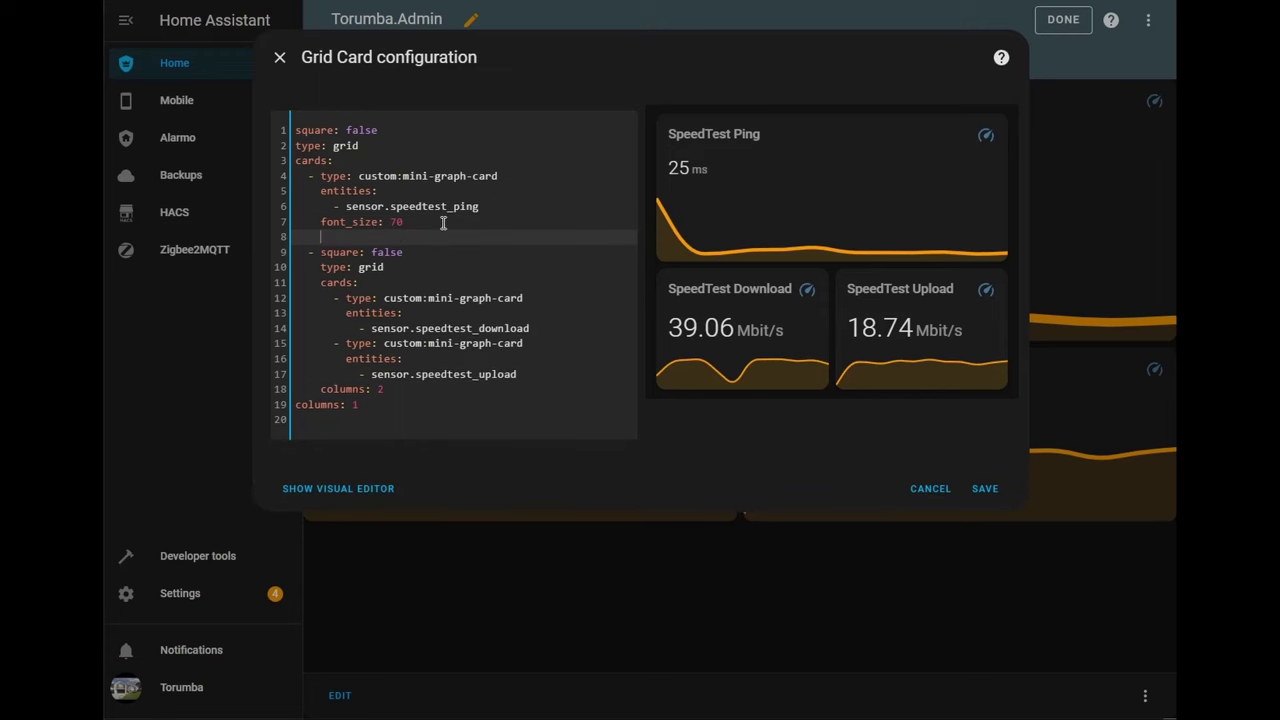
type("height")
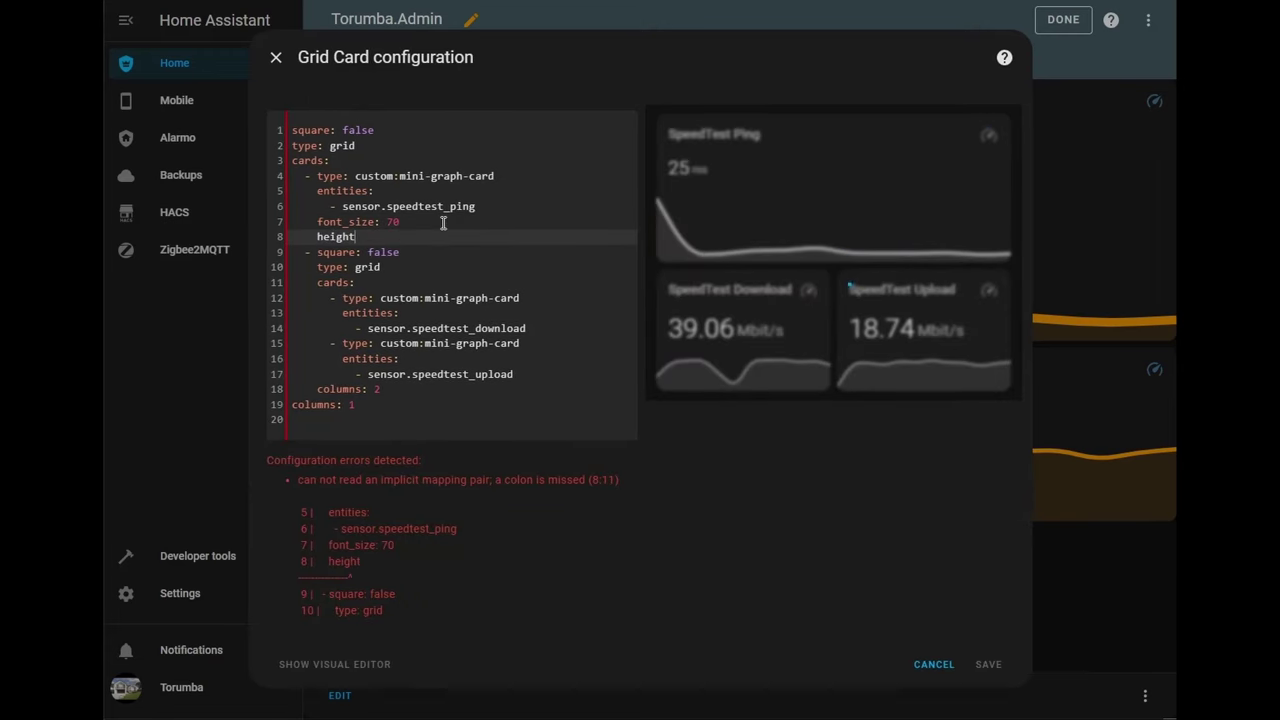
type(":")
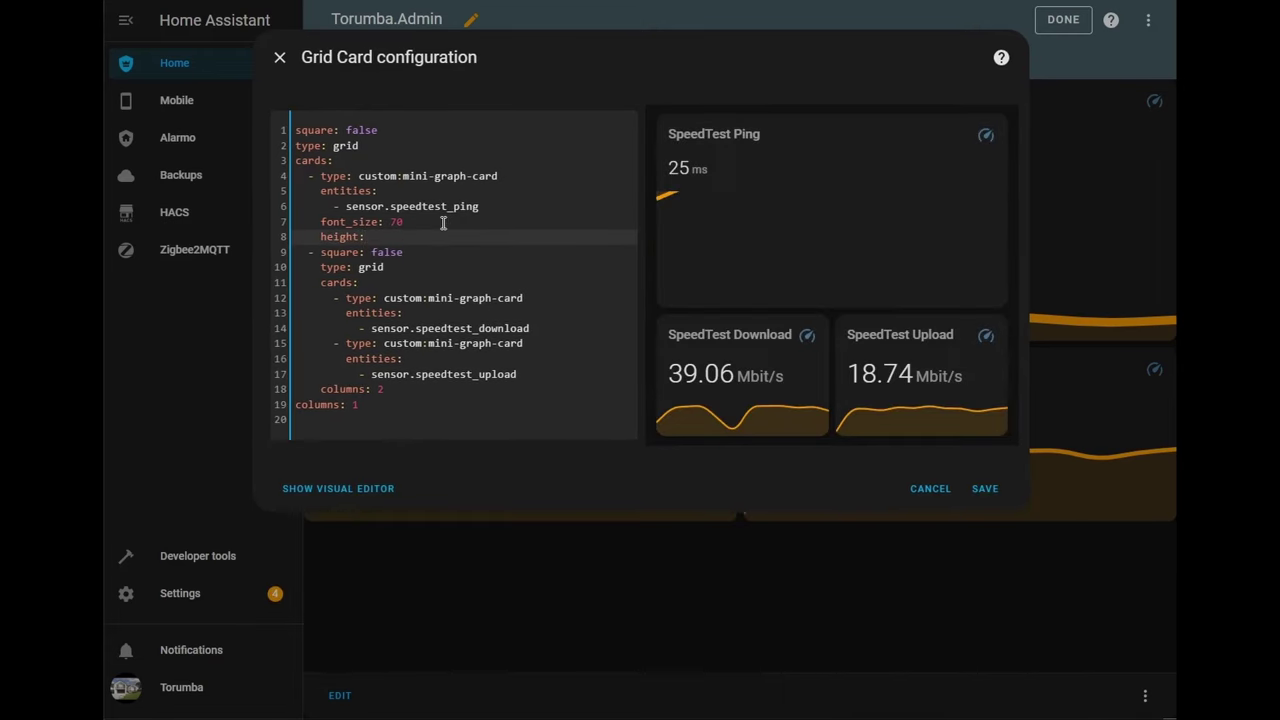
type(" 30")
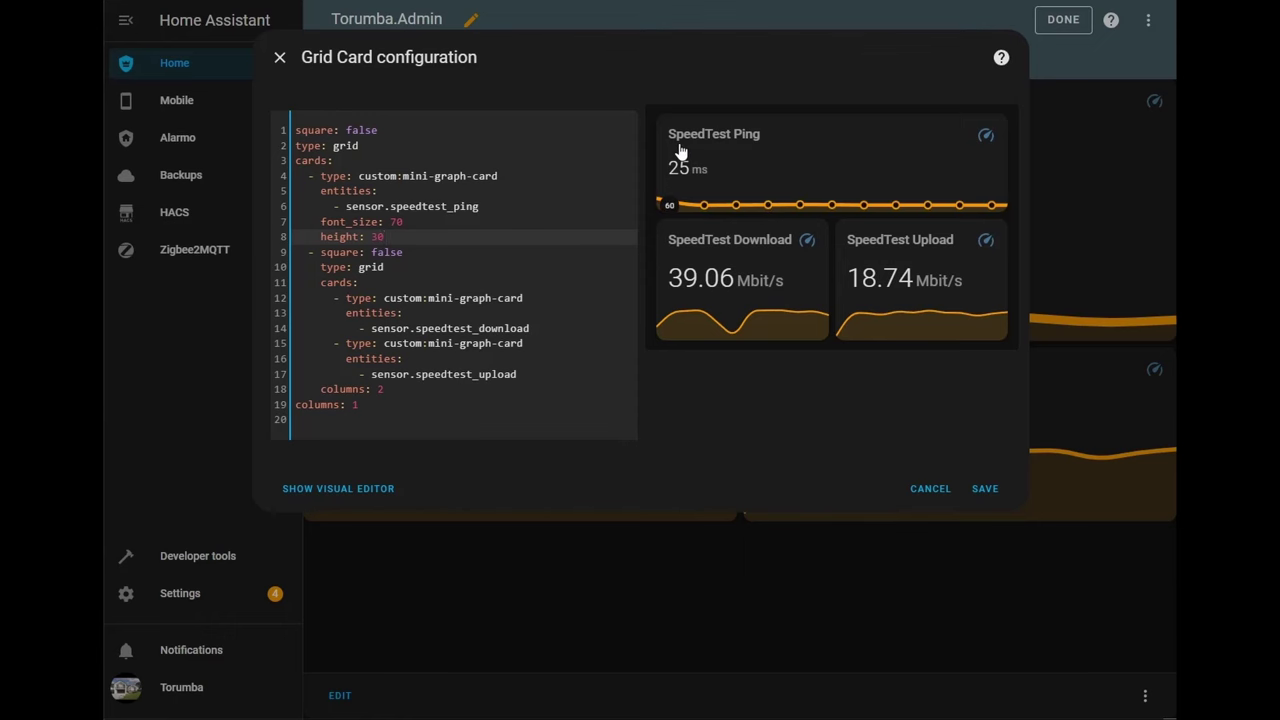
left_click(432, 239)
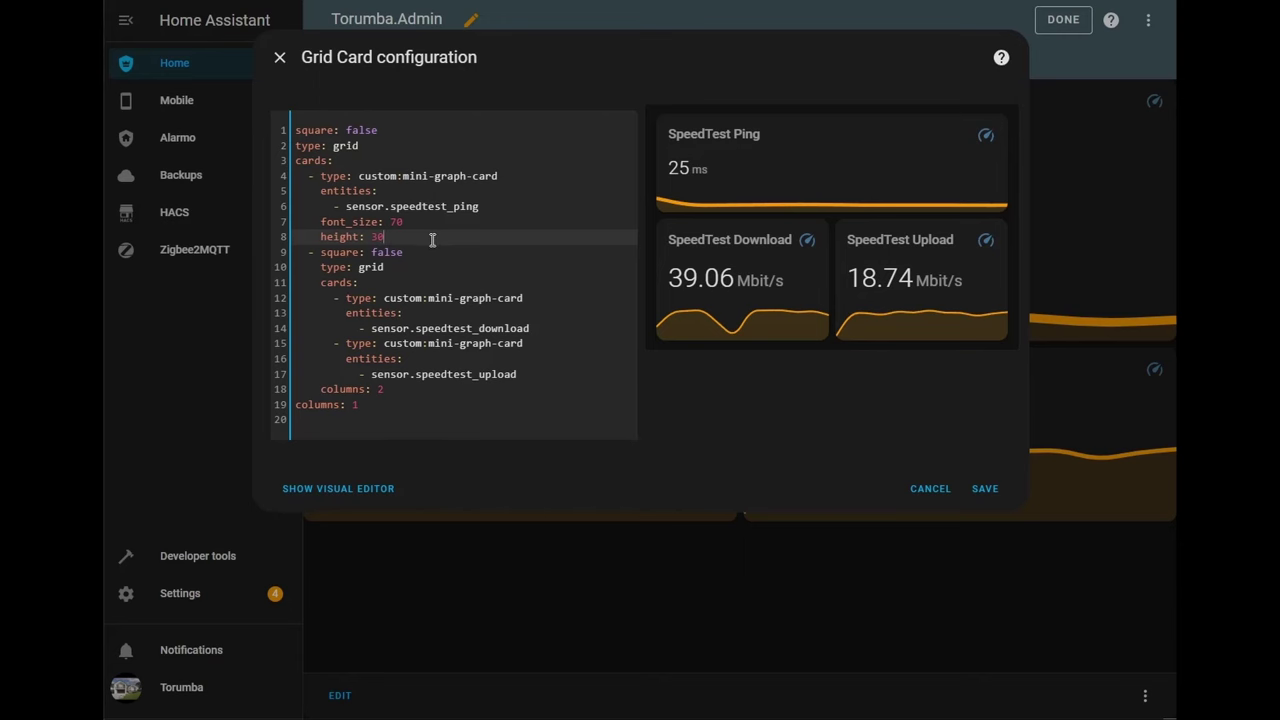
key("Return")
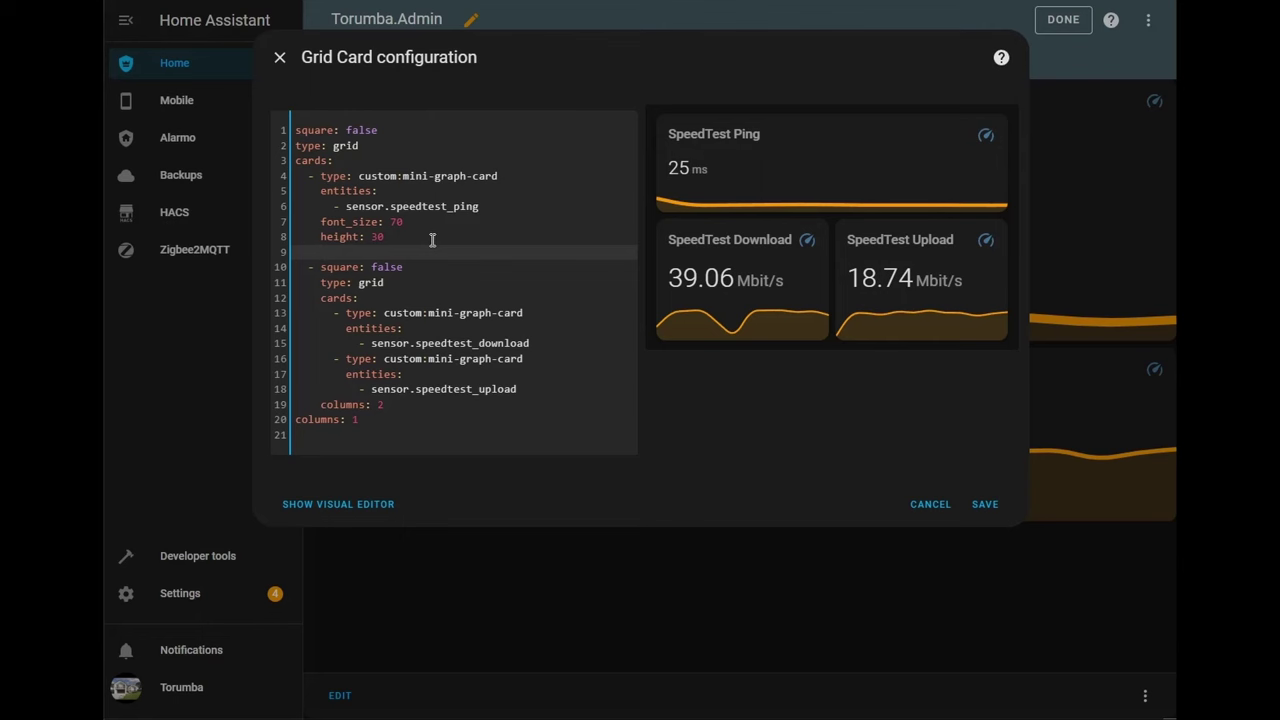
type("hour")
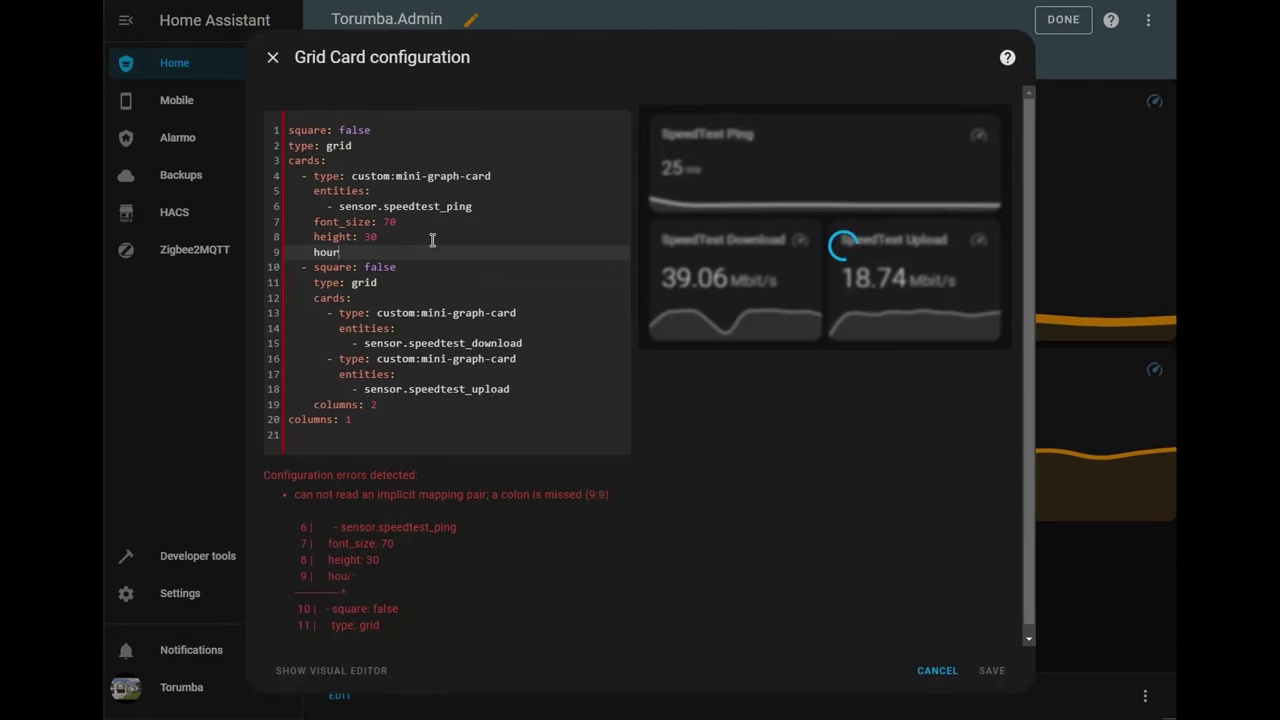
type("s_to_show")
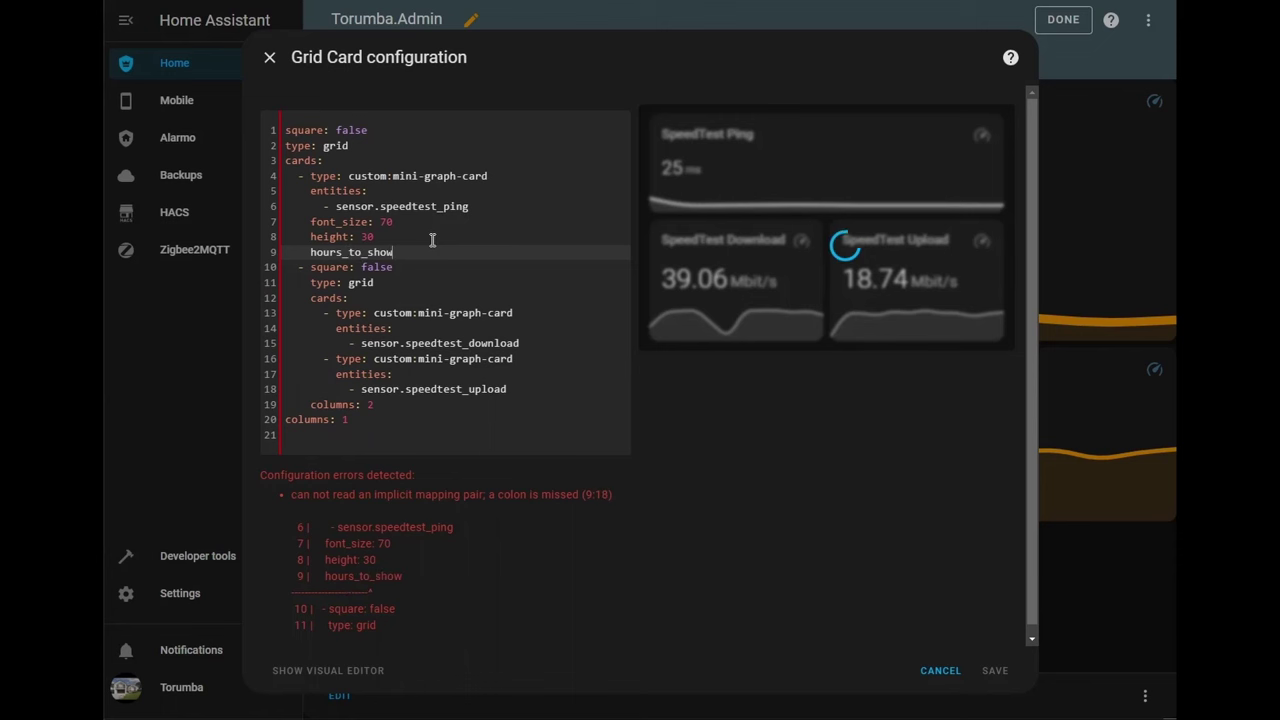
type(":")
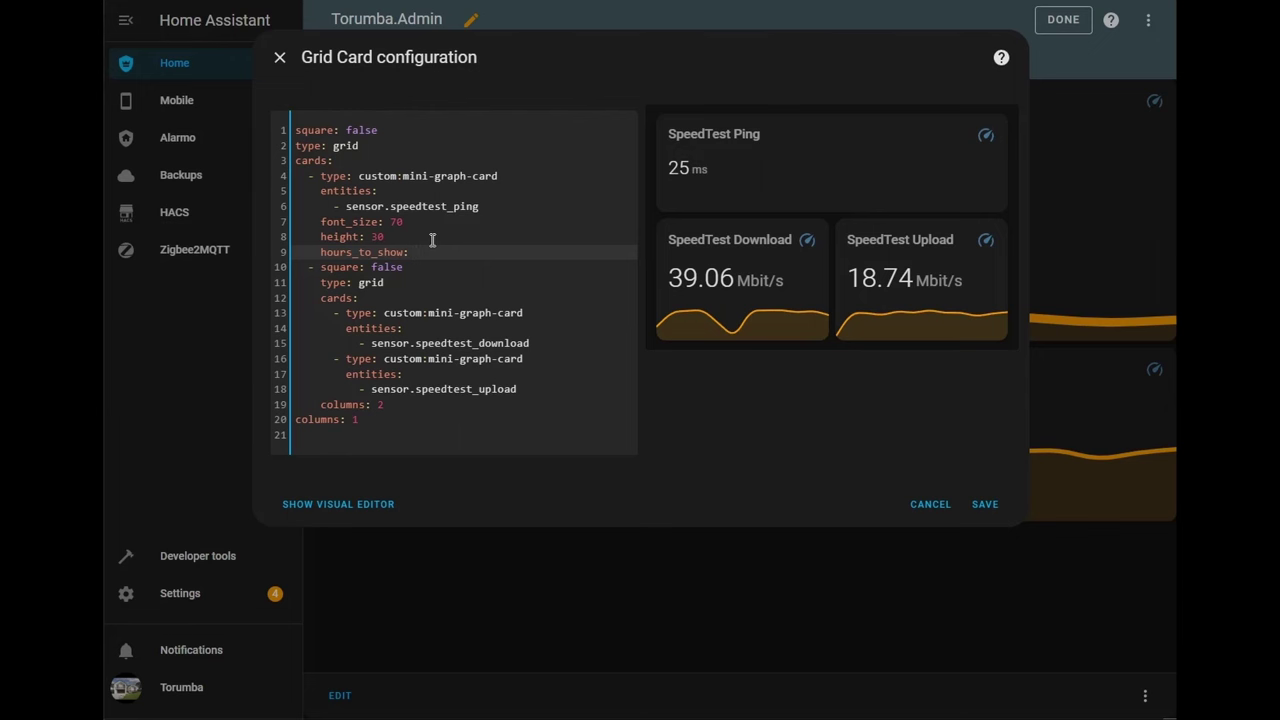
type("168")
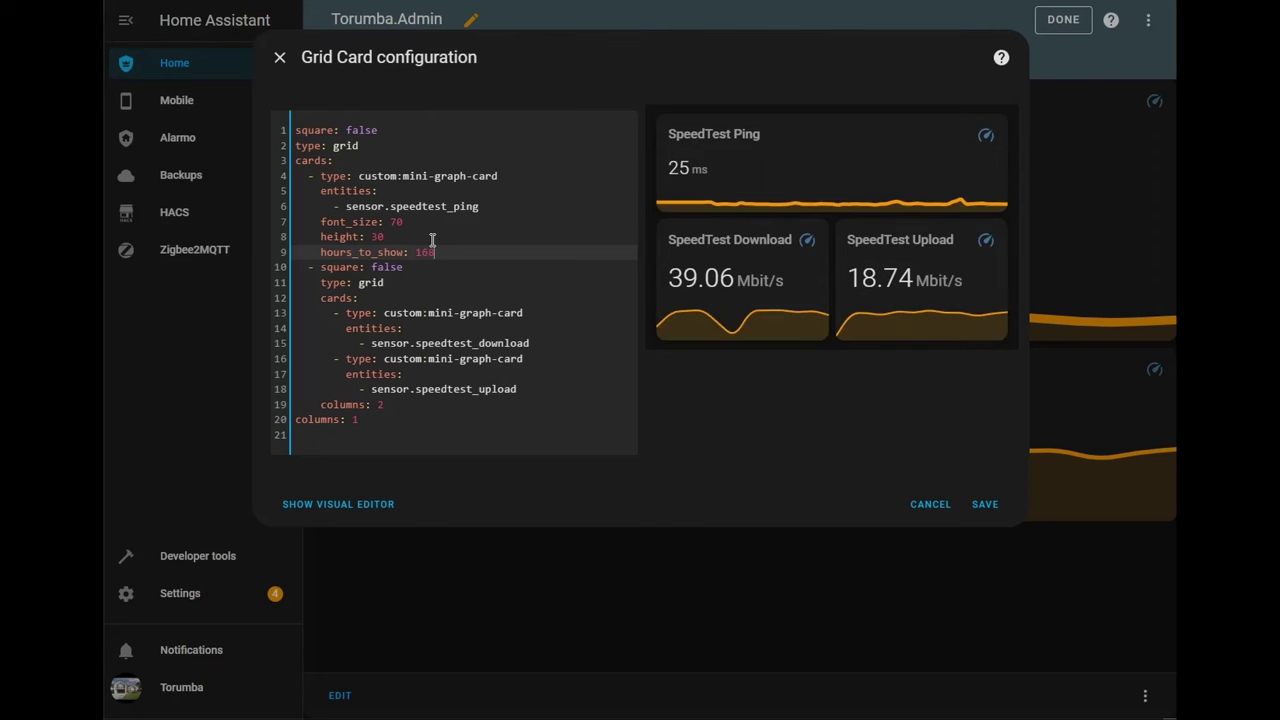
mouse_move(666, 207)
Step: Add icon: mdi:pulse to the Ping card, choosing it from the autocomplete list
left_click(456, 253)
key("Return")
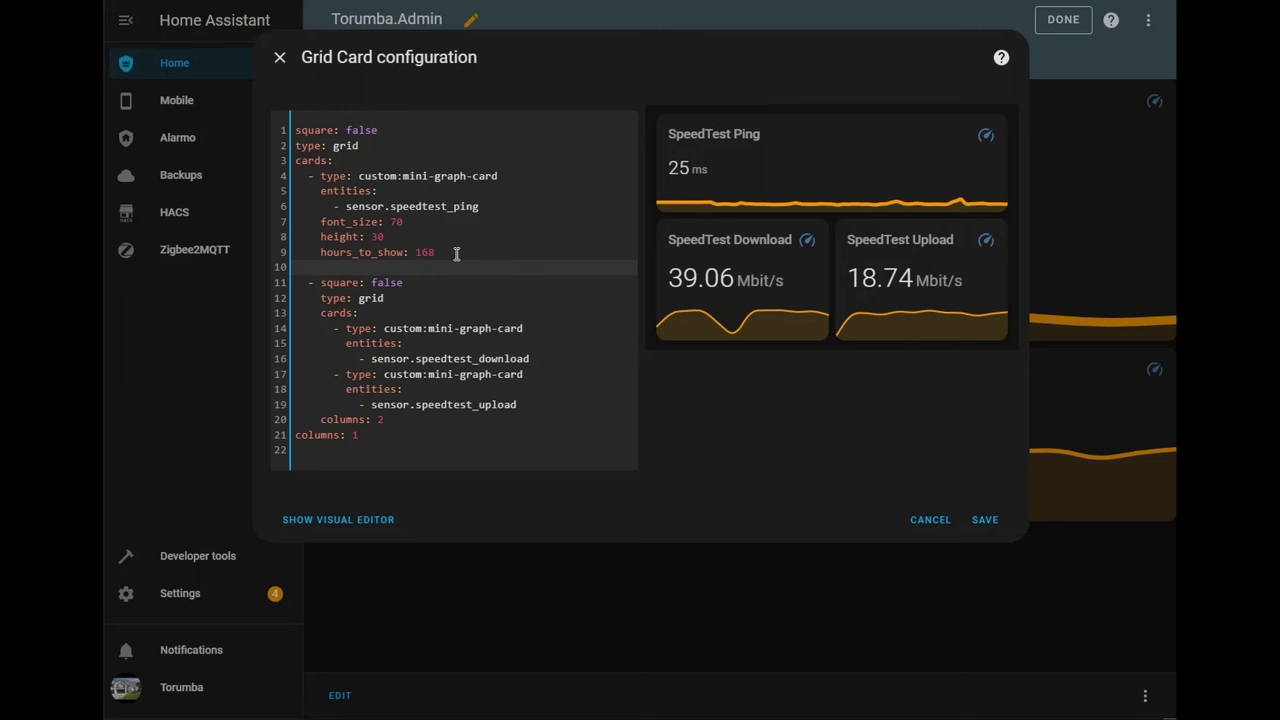
type("icon: mdi:p")
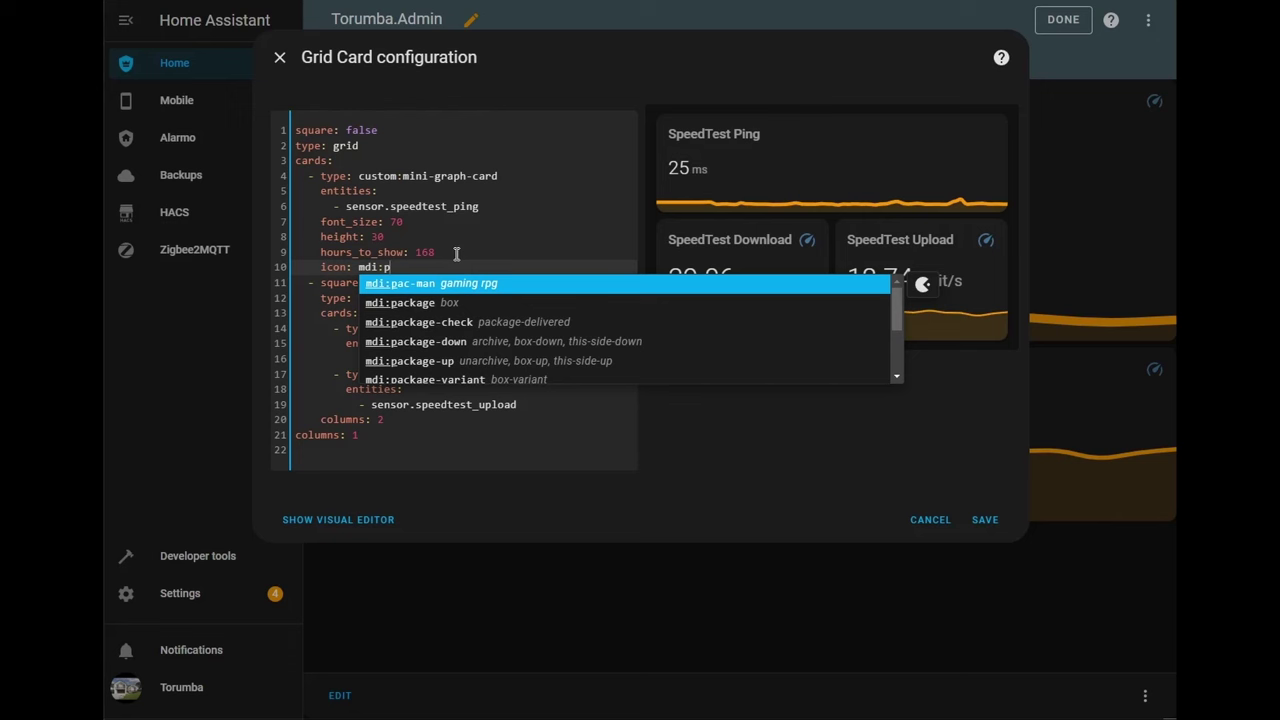
type("u")
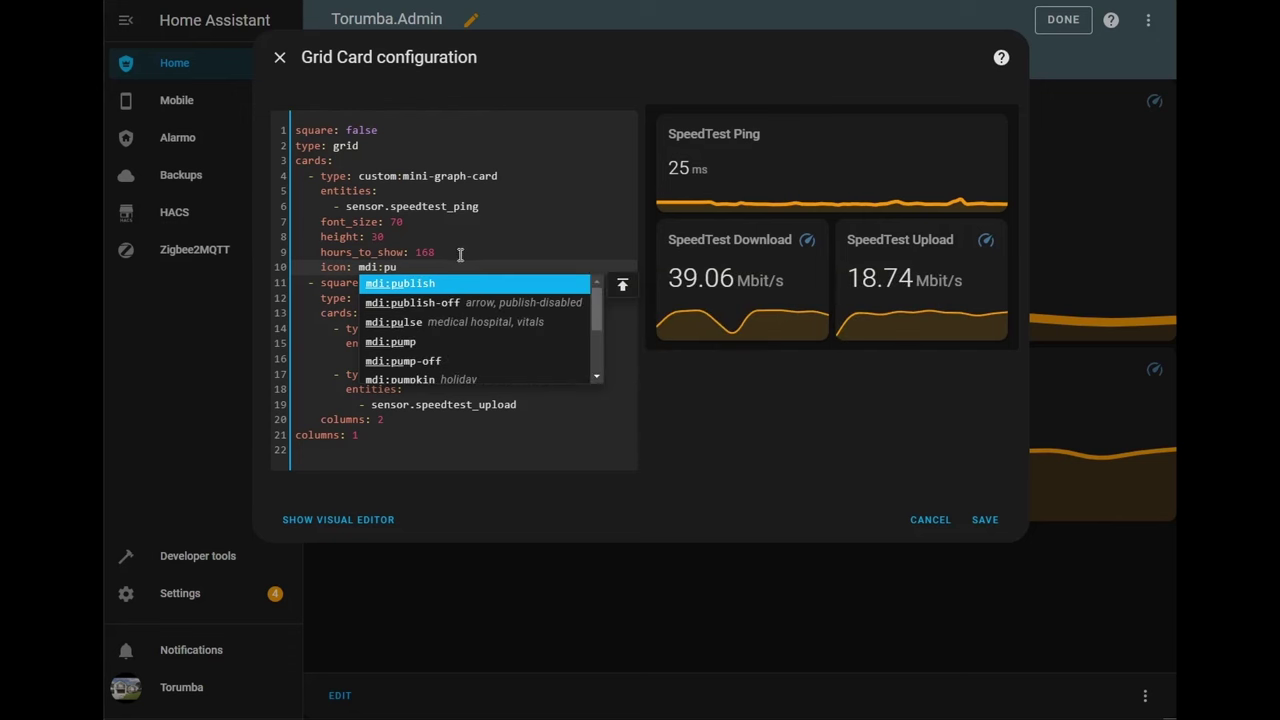
left_click(436, 321)
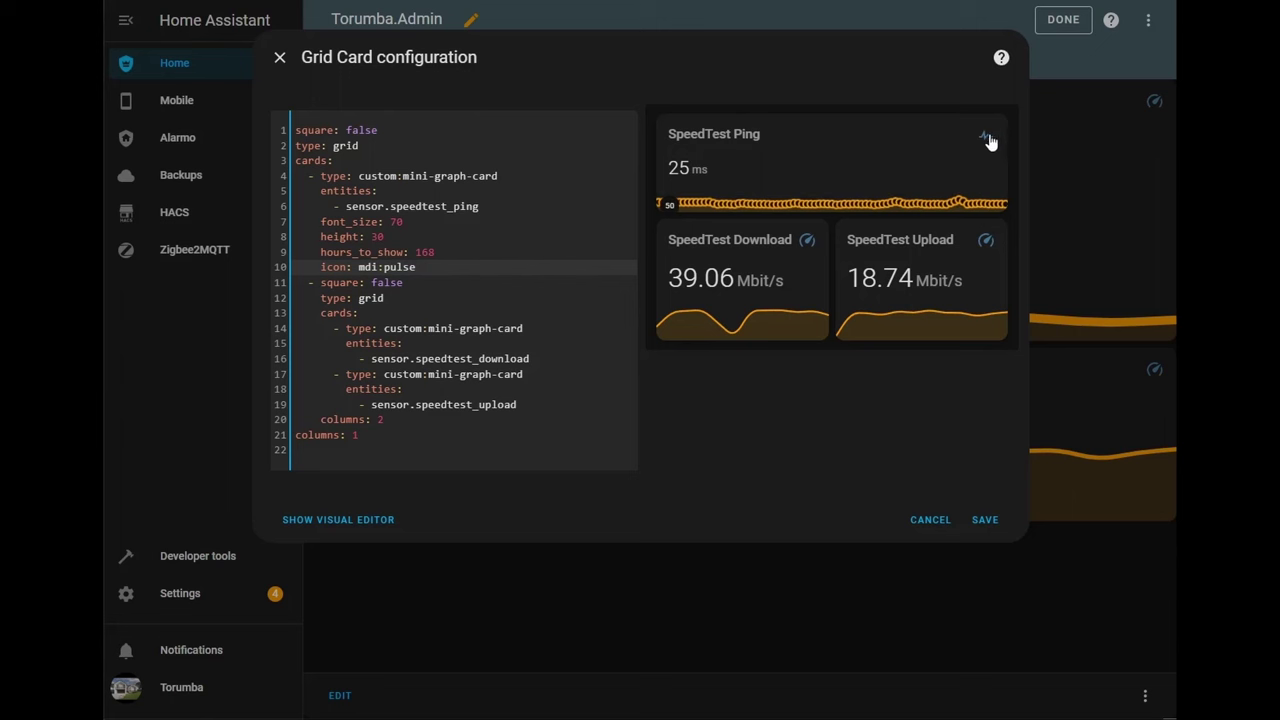
left_click(437, 267)
Step: Add line_color: var(--primary-color) to the Ping card's YAML
key("Return")
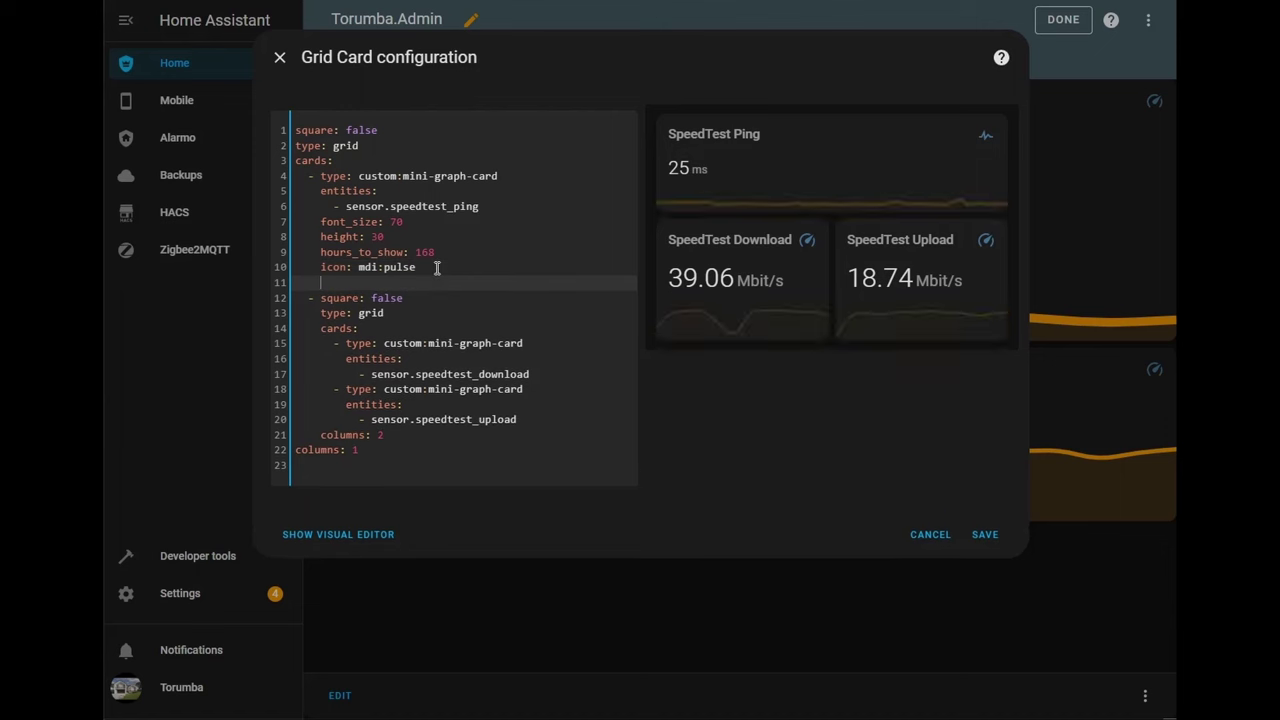
type("lin")
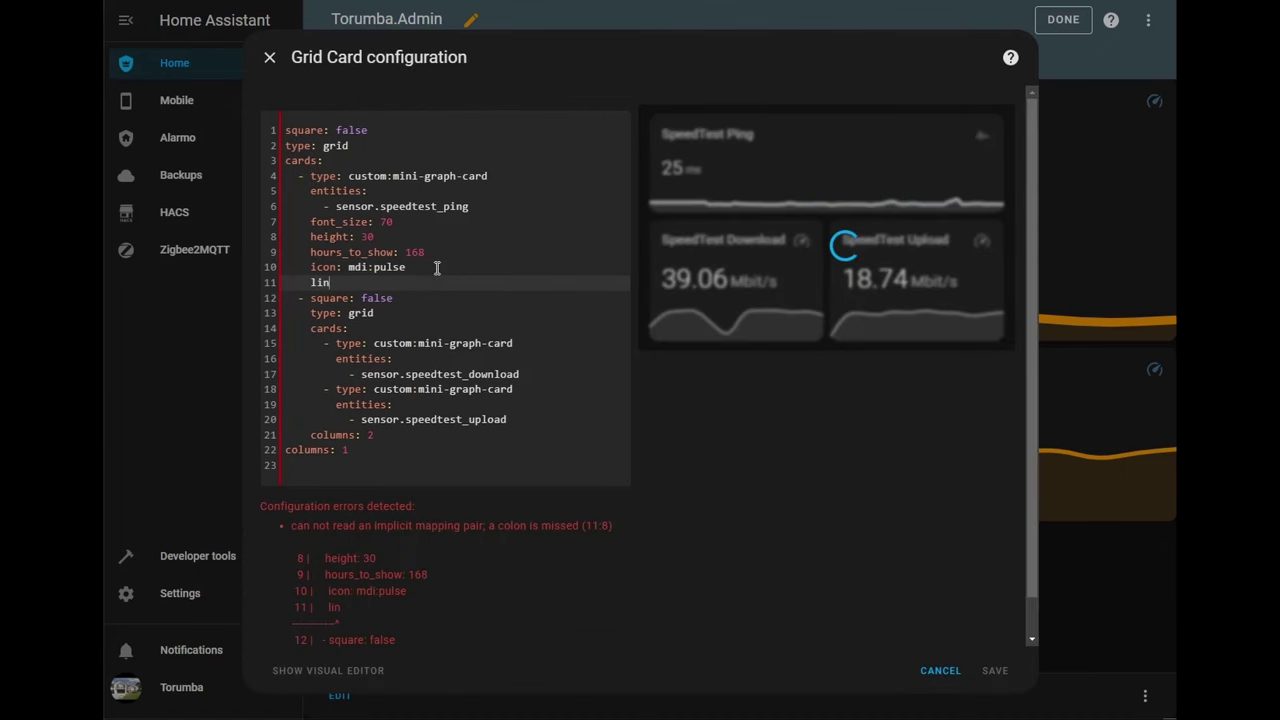
type("e_color")
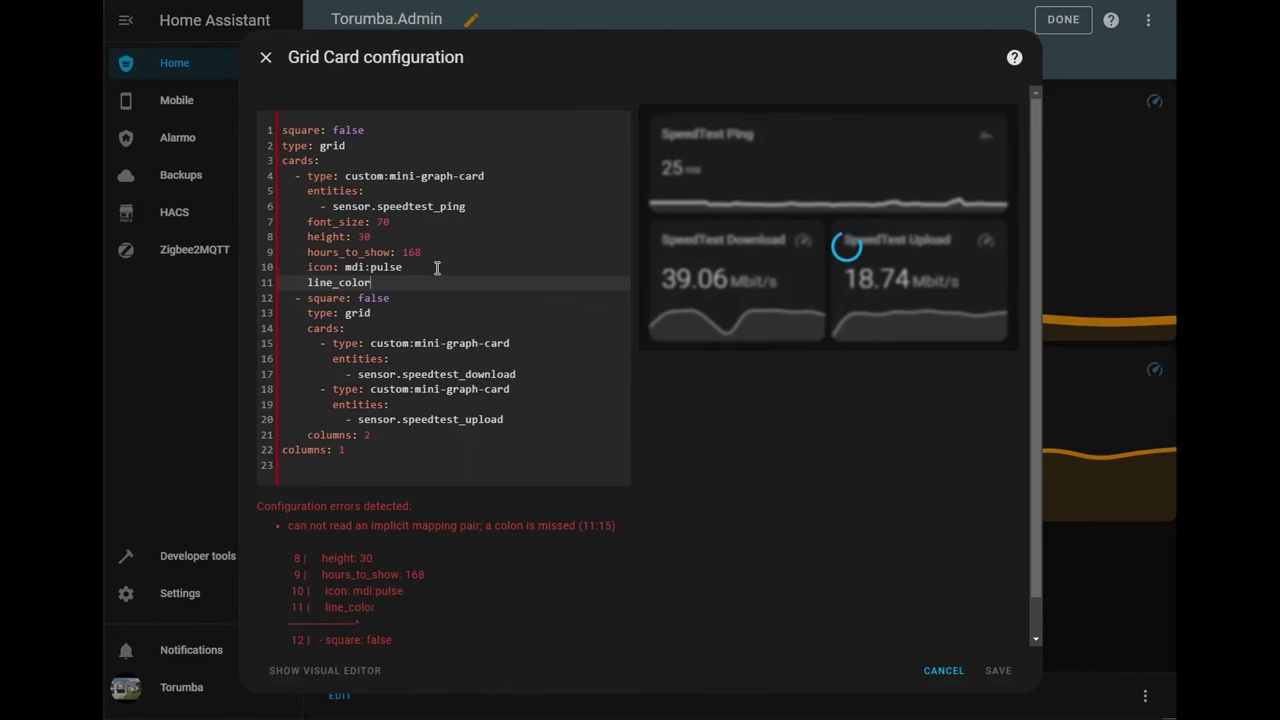
type(": ")
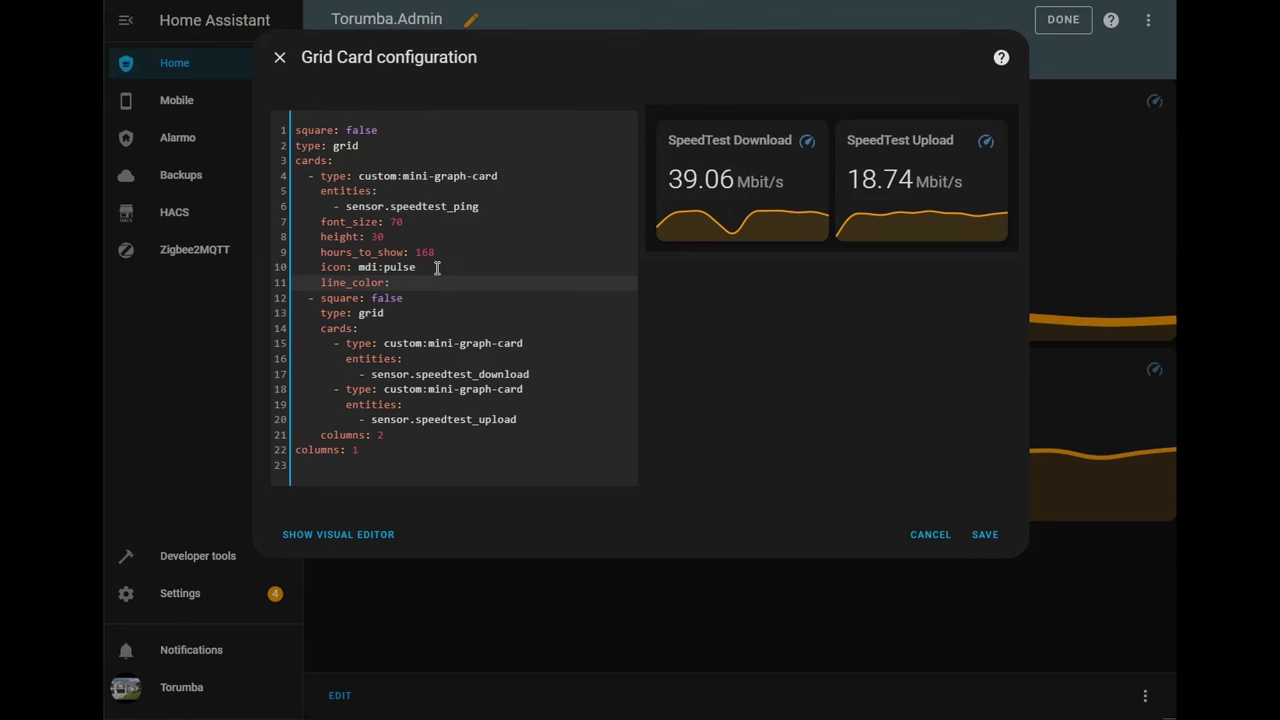
type("var")
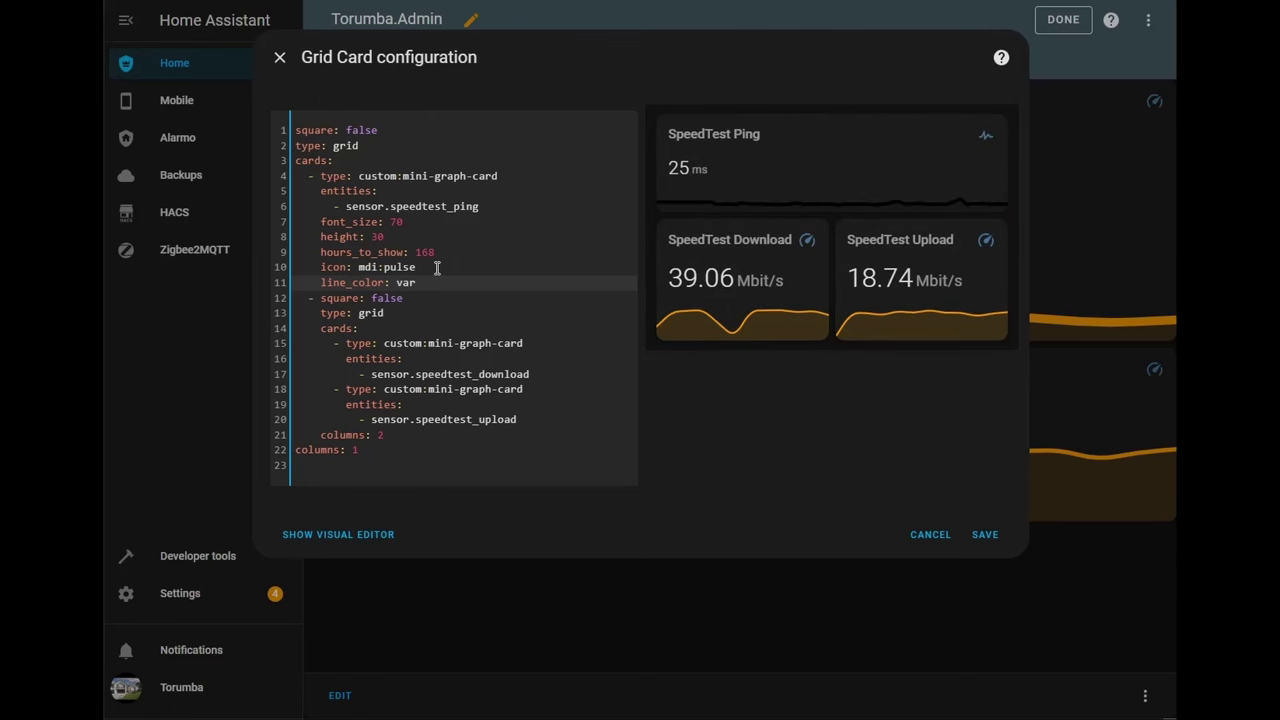
type("(--pr")
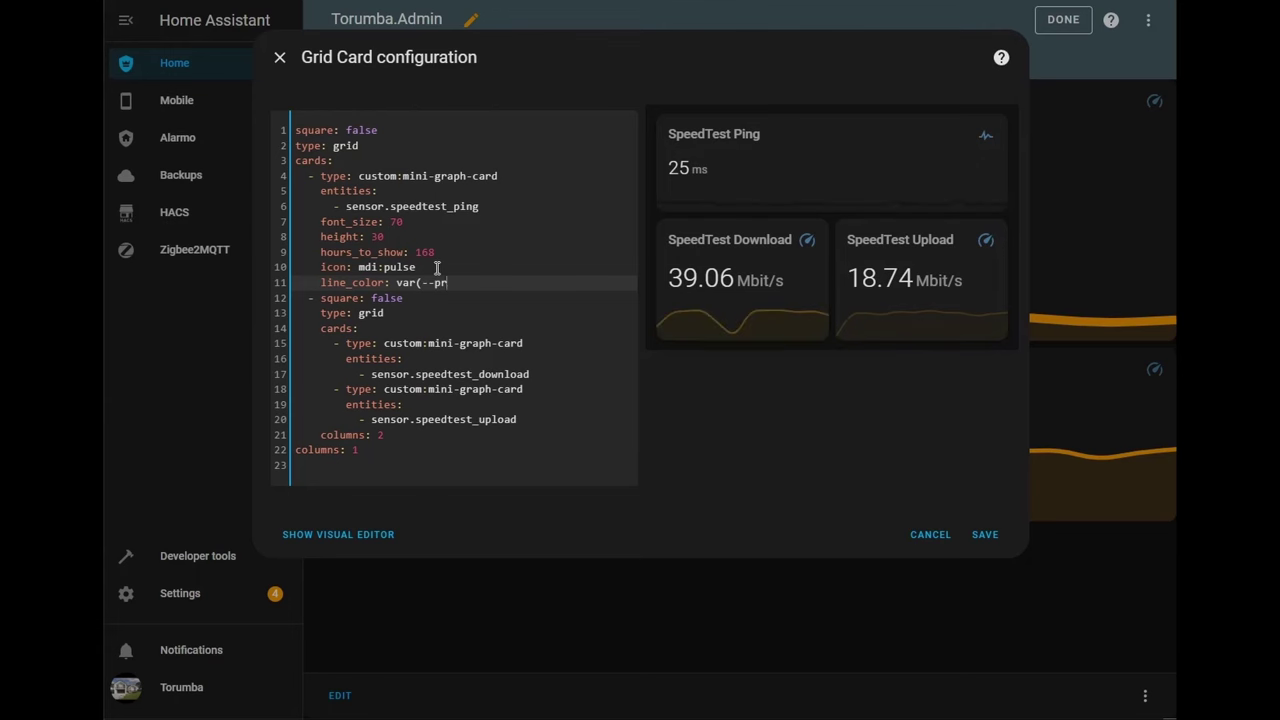
type("imary-color")
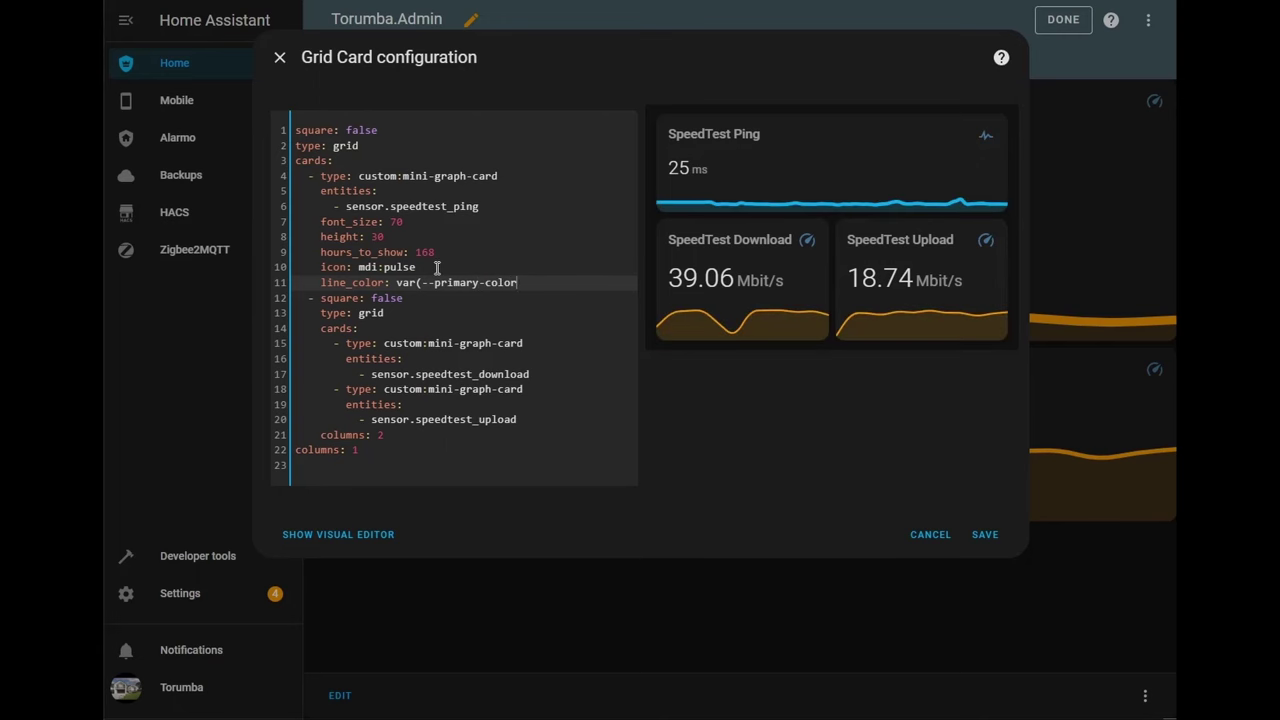
type(")")
Step: Add line_width: 2 and name: Ping to the Ping card's YAML
key("Return")
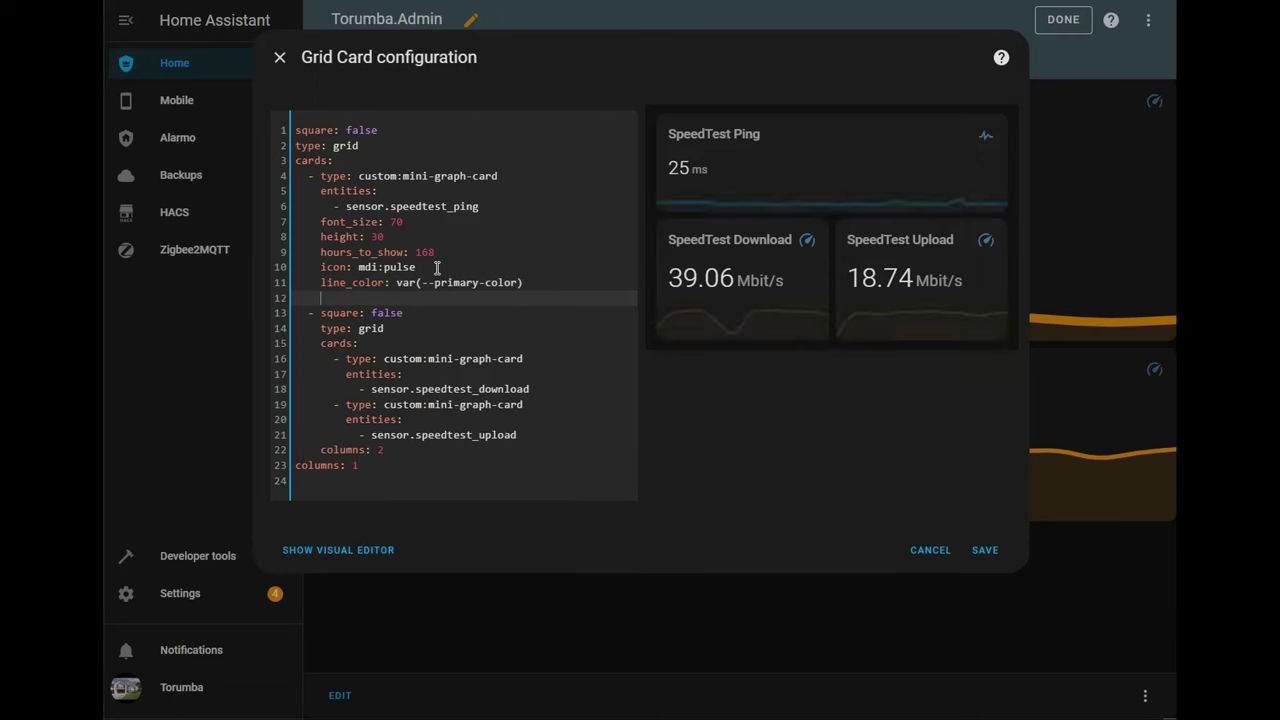
type("line")
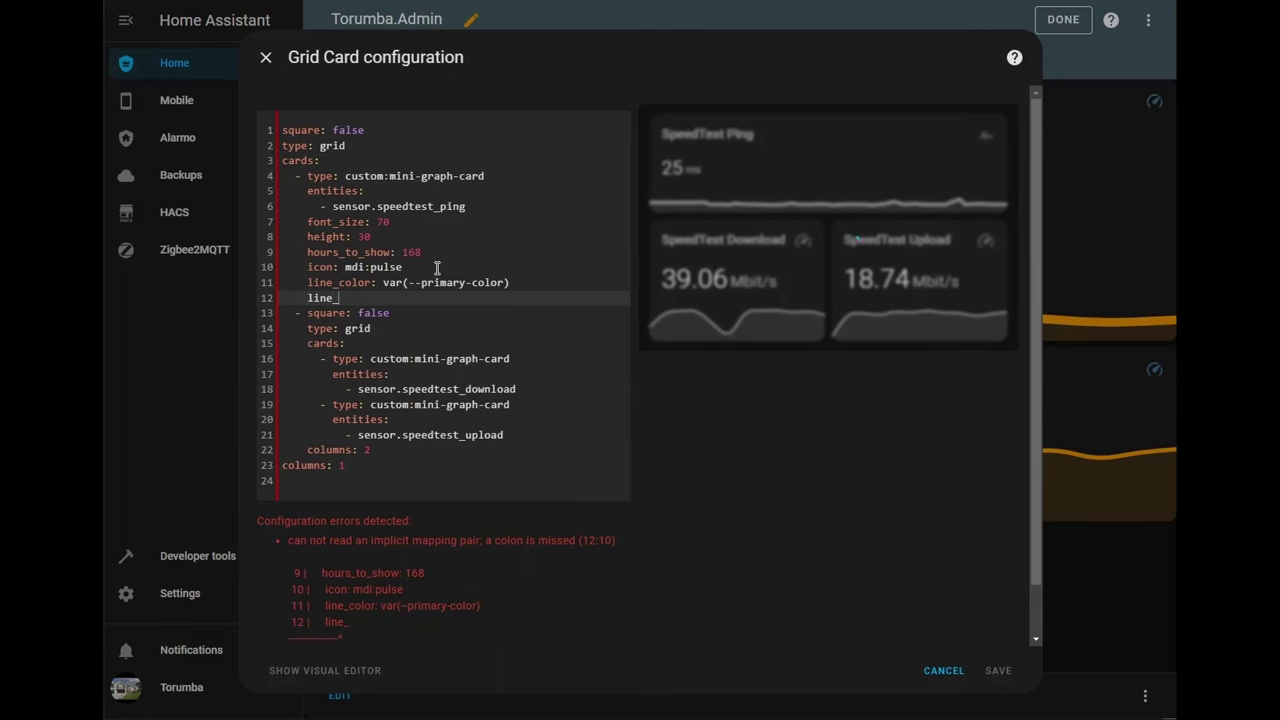
type("_width: ")
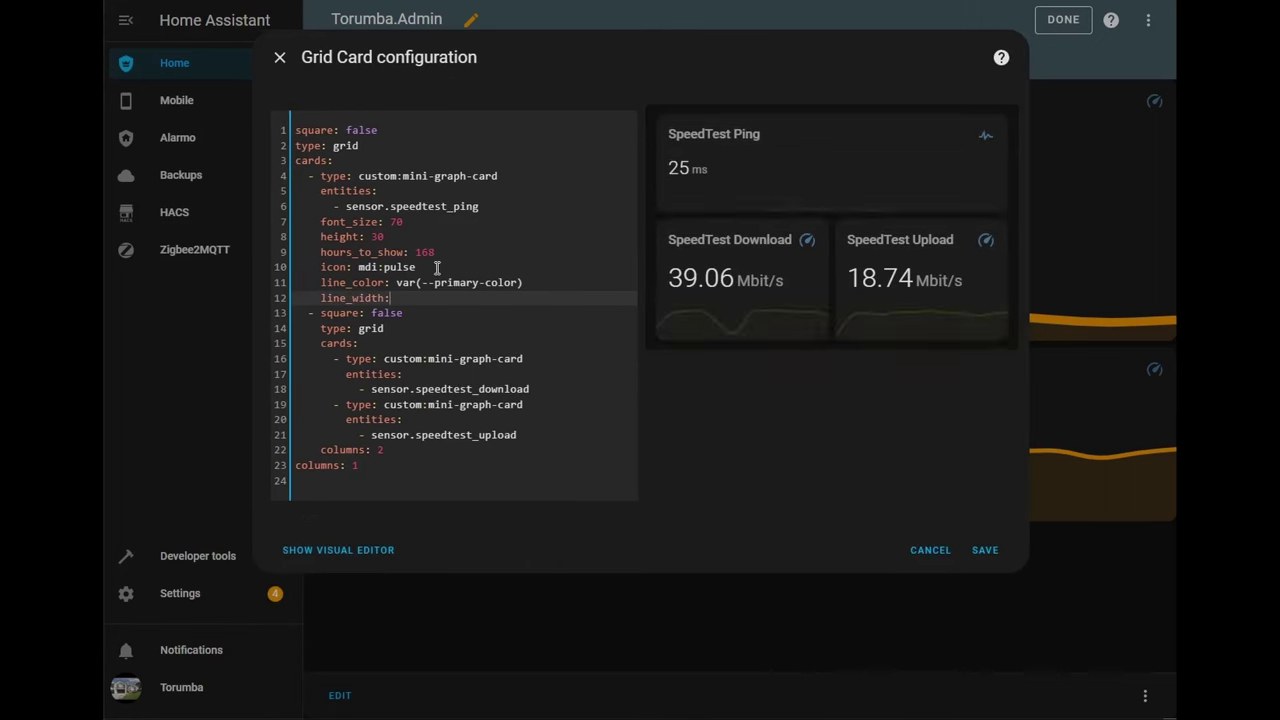
type("2")
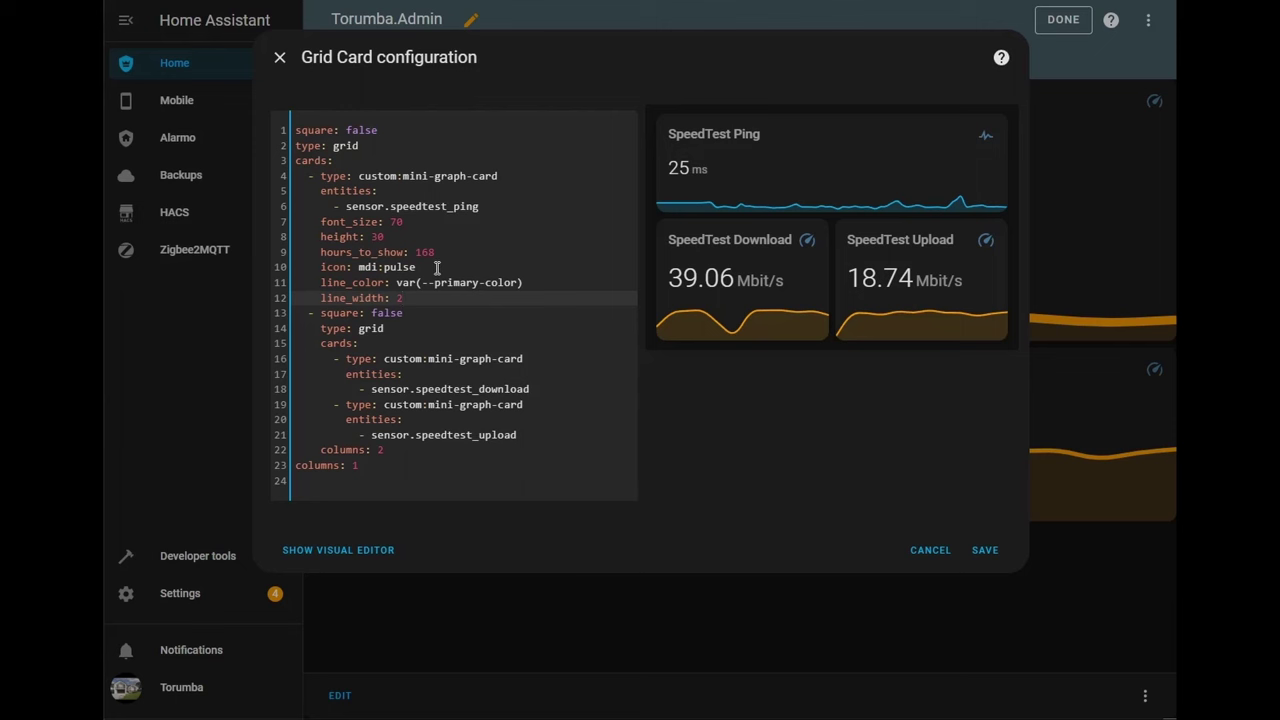
key("Return")
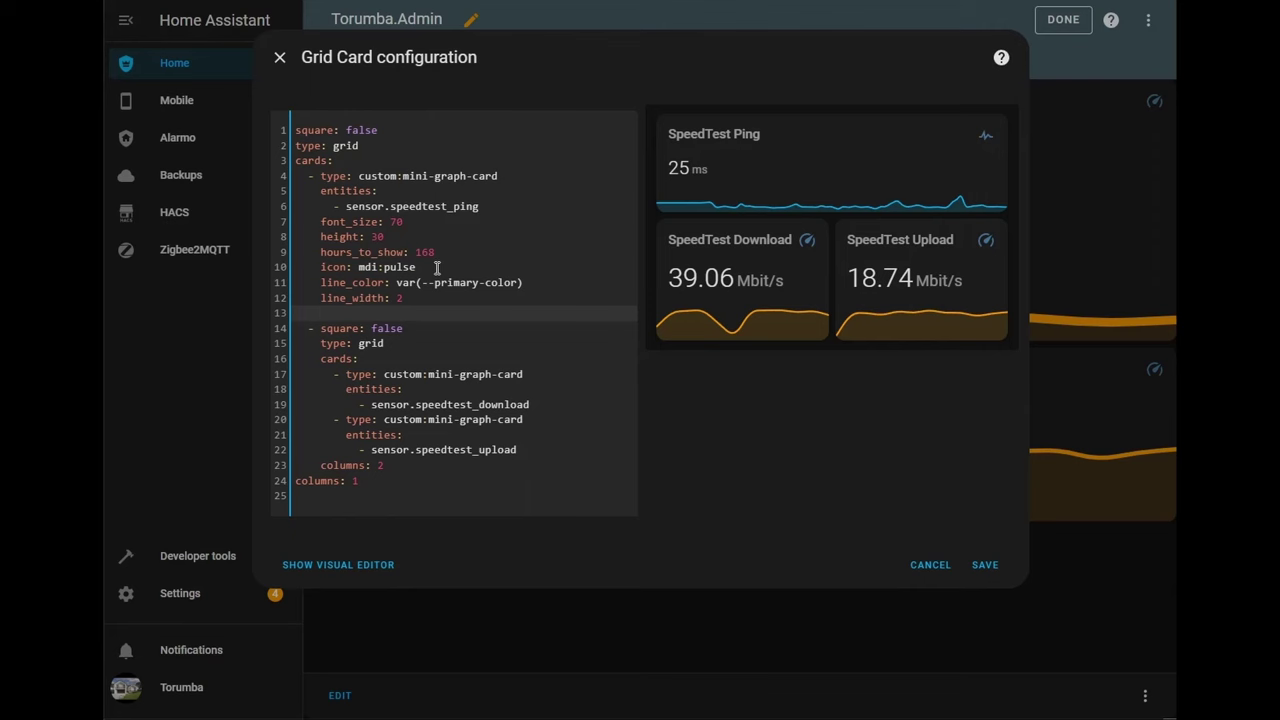
type("name")
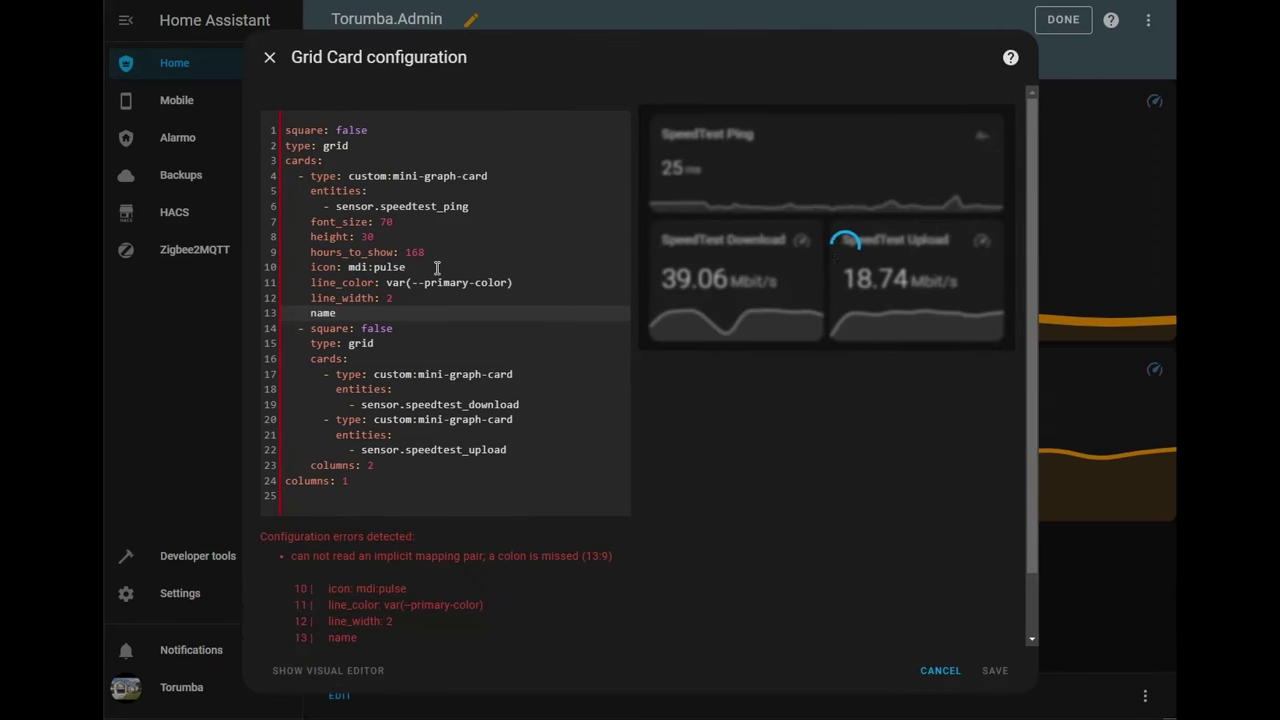
type(": ")
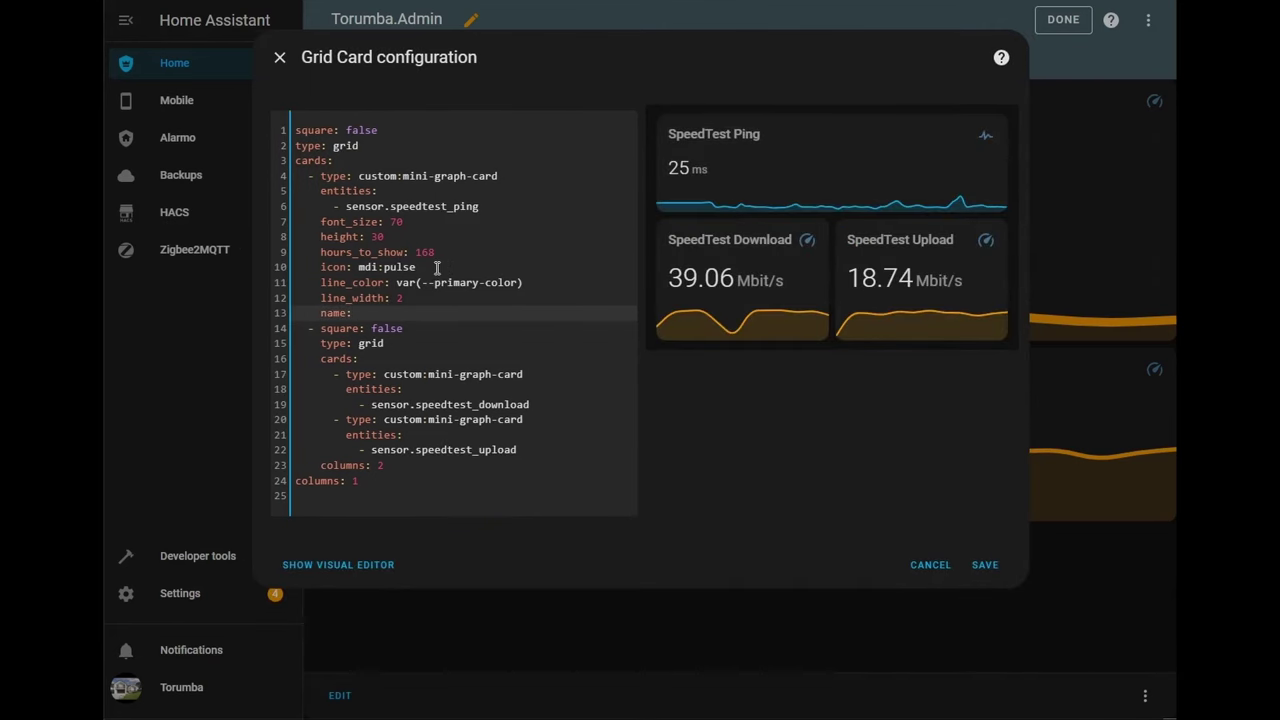
type("Ping")
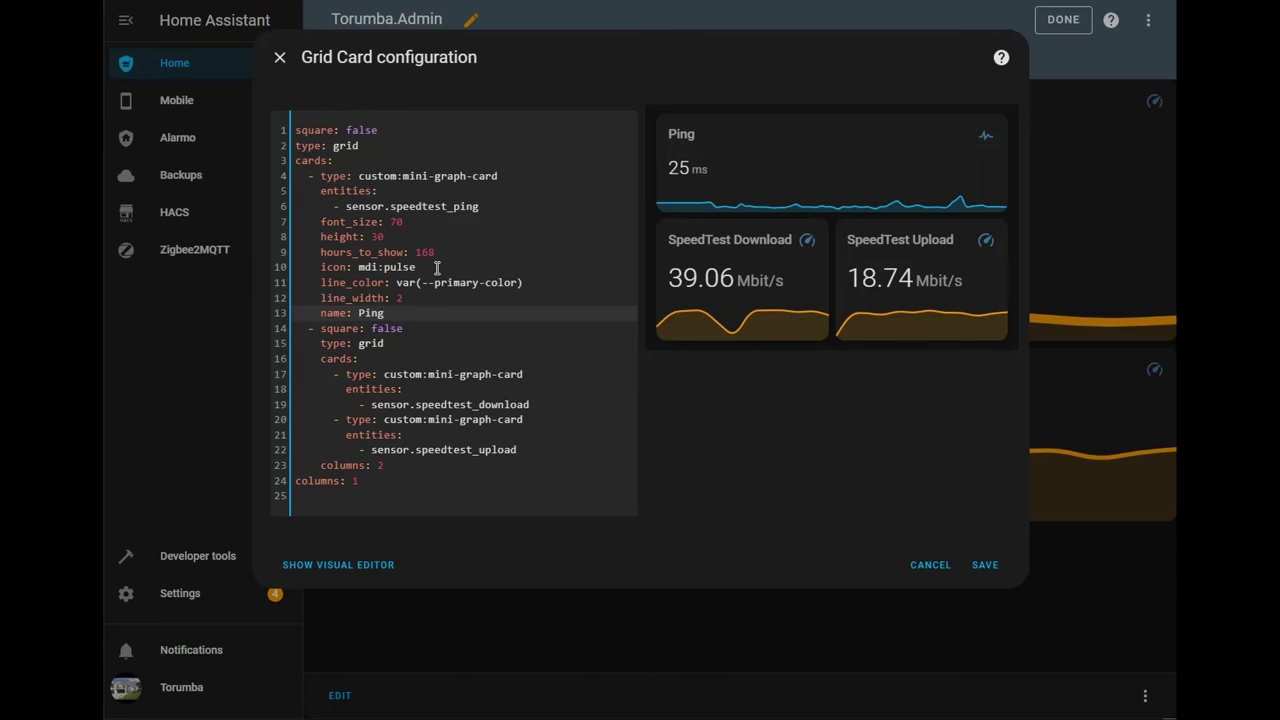
Step: Add points_per_hour: 1 to the Ping card's YAML
key("Return")
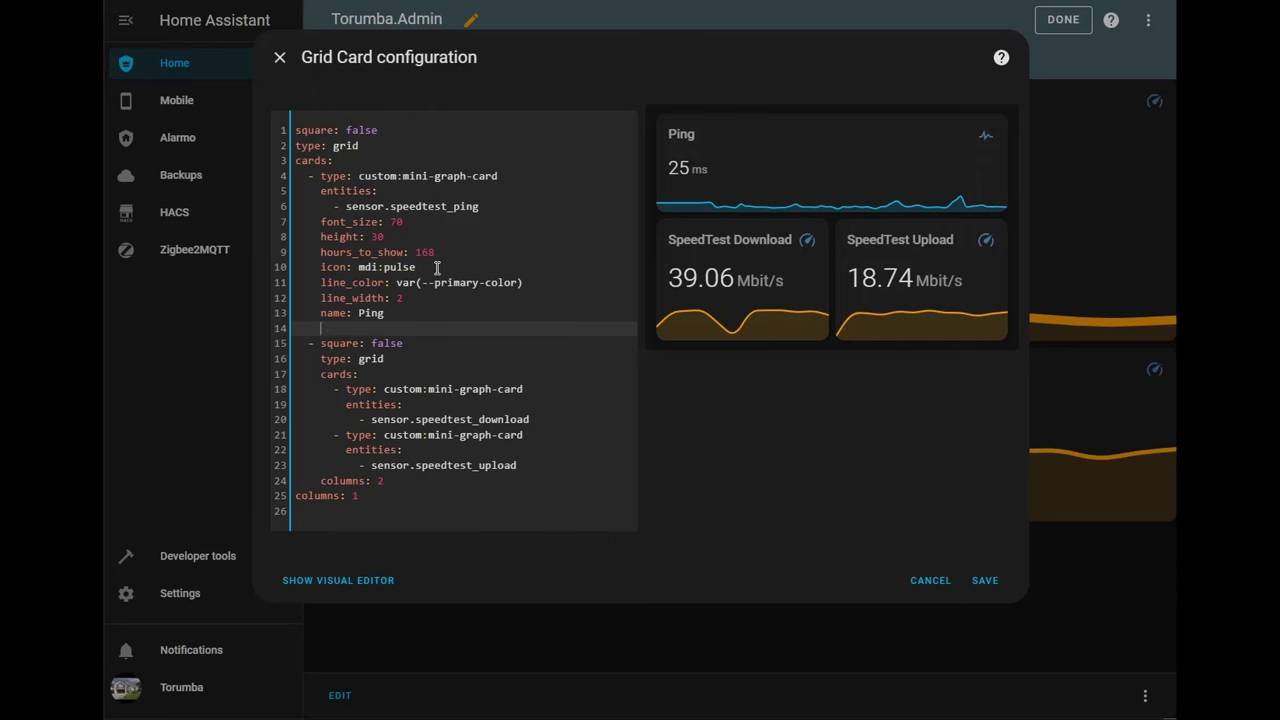
type("poin")
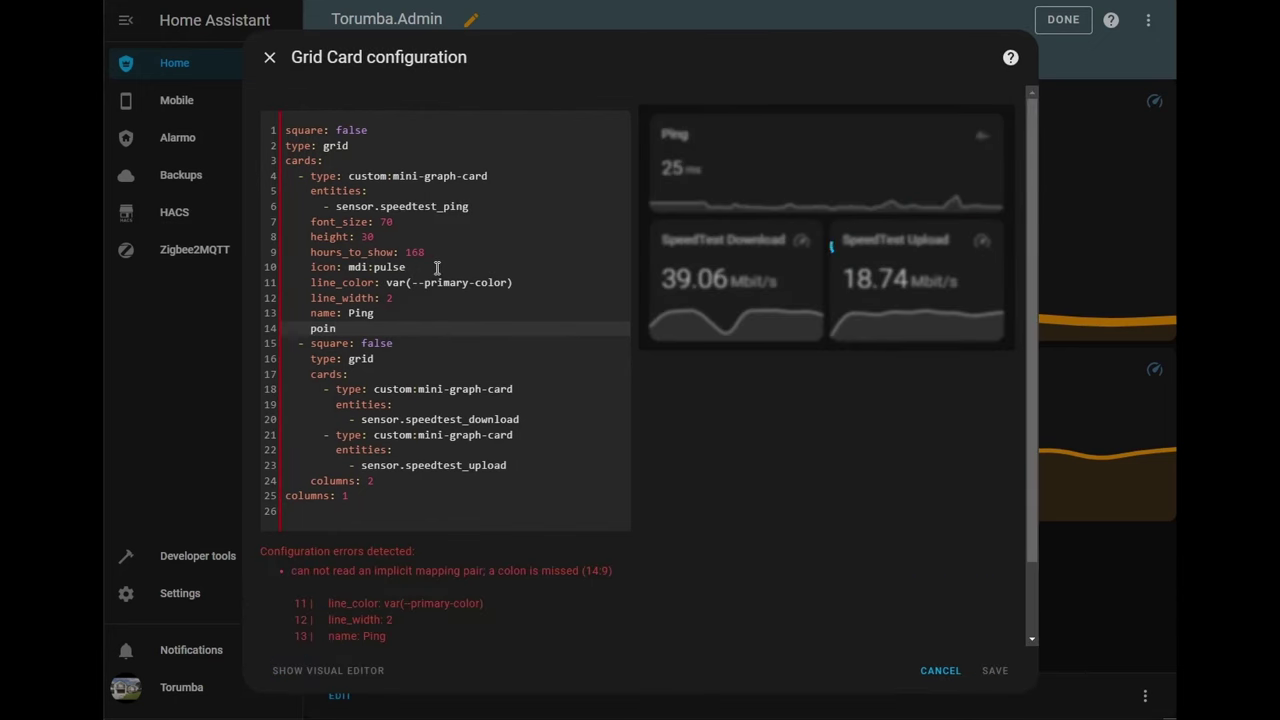
type("ts_")
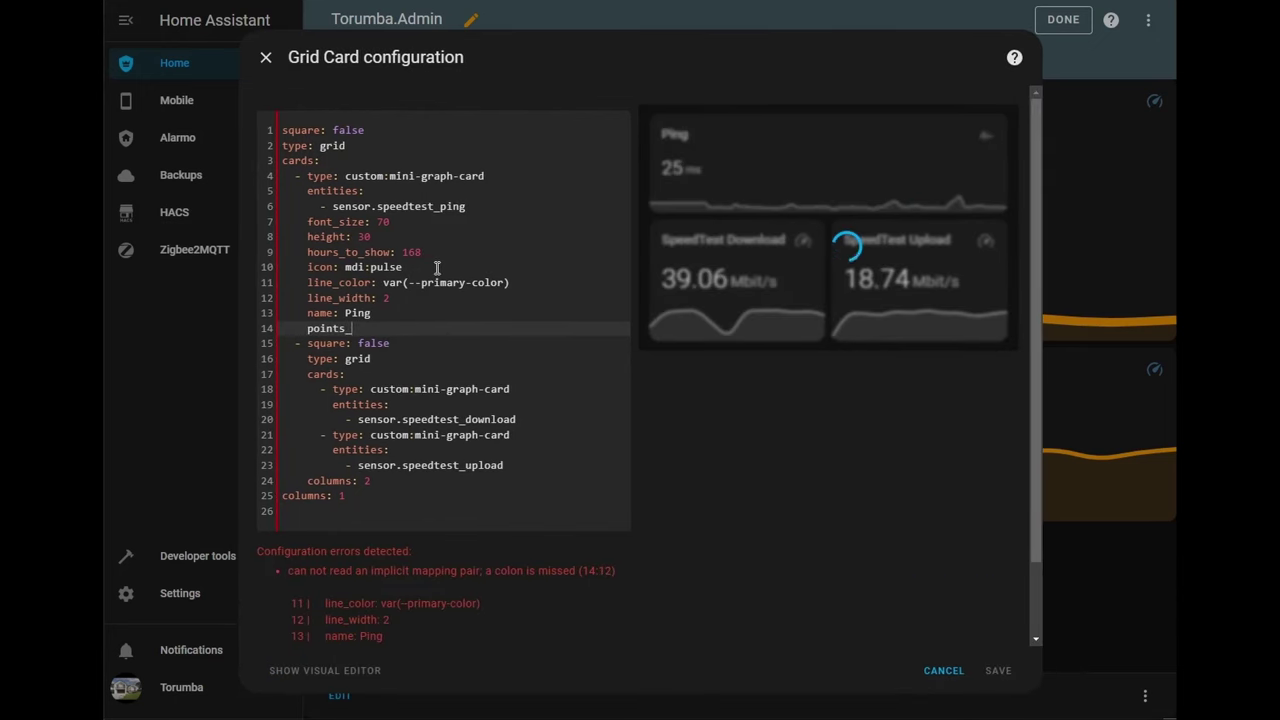
type("per_hour:")
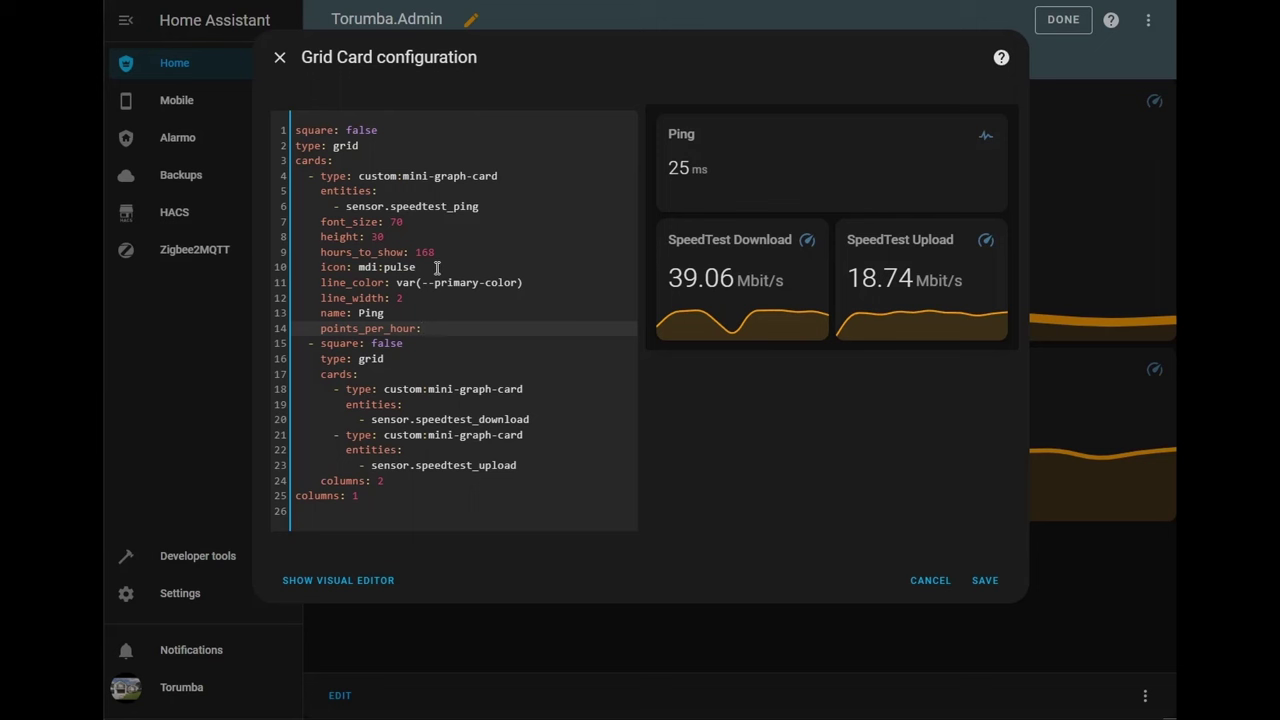
type("1")
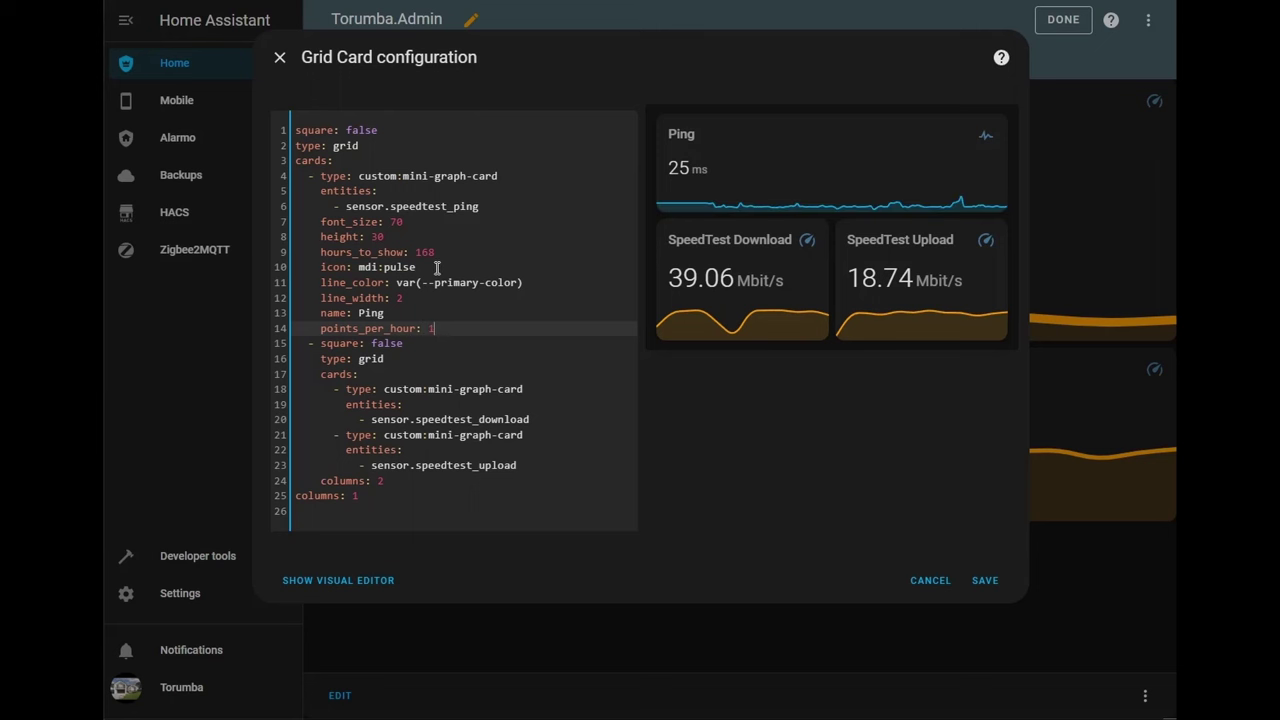
key("Return")
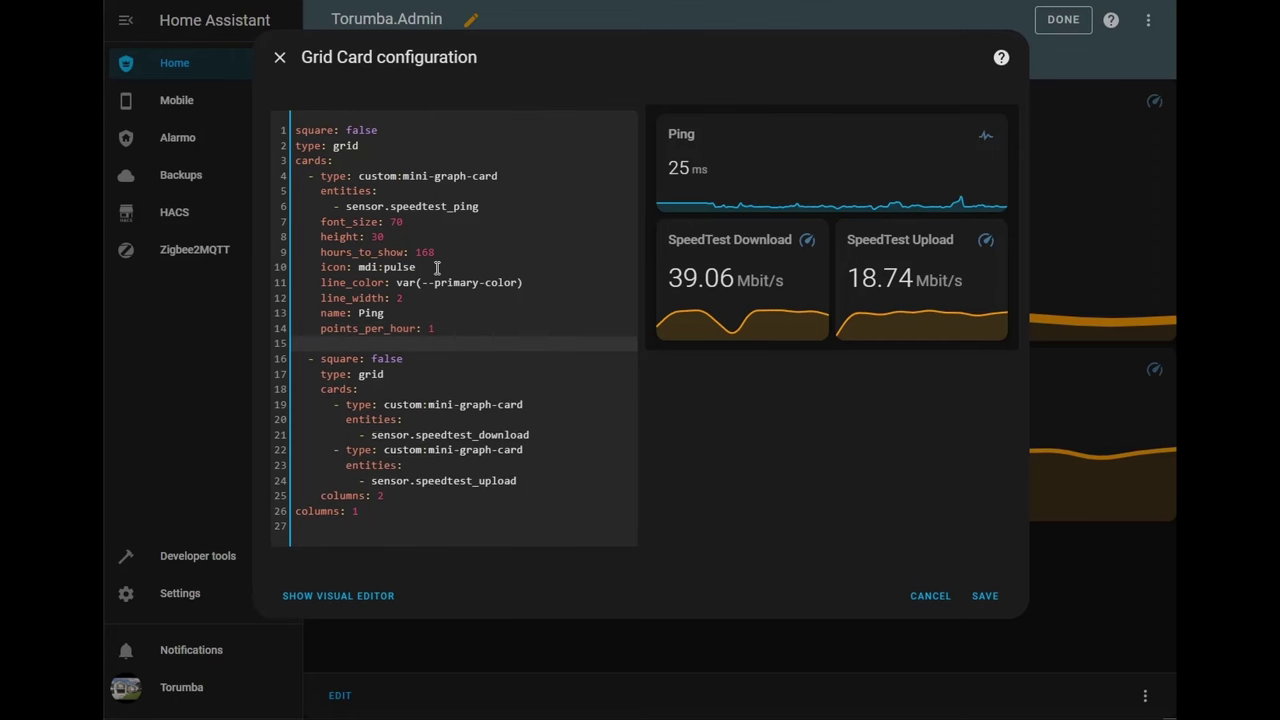
Step: Add a show: block with fill: true and graph: bar to the Ping card's YAML
type("show")
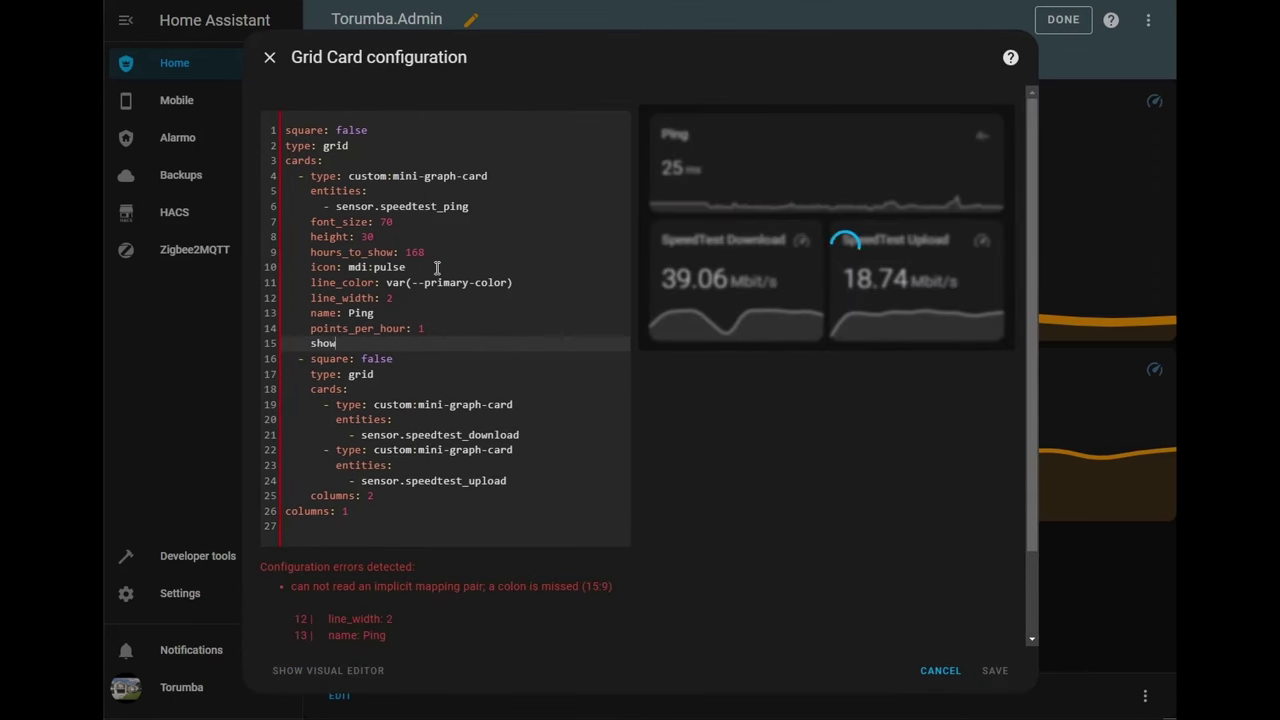
type(":")
key("Return")
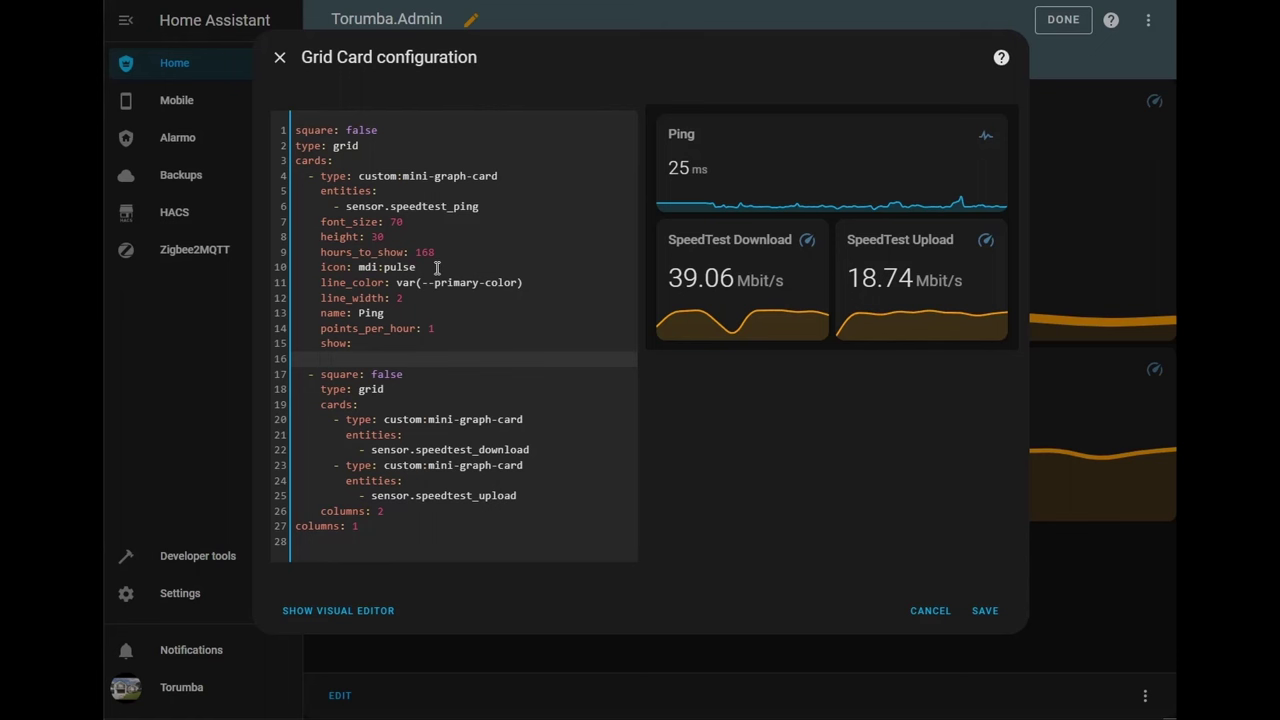
type("fill")
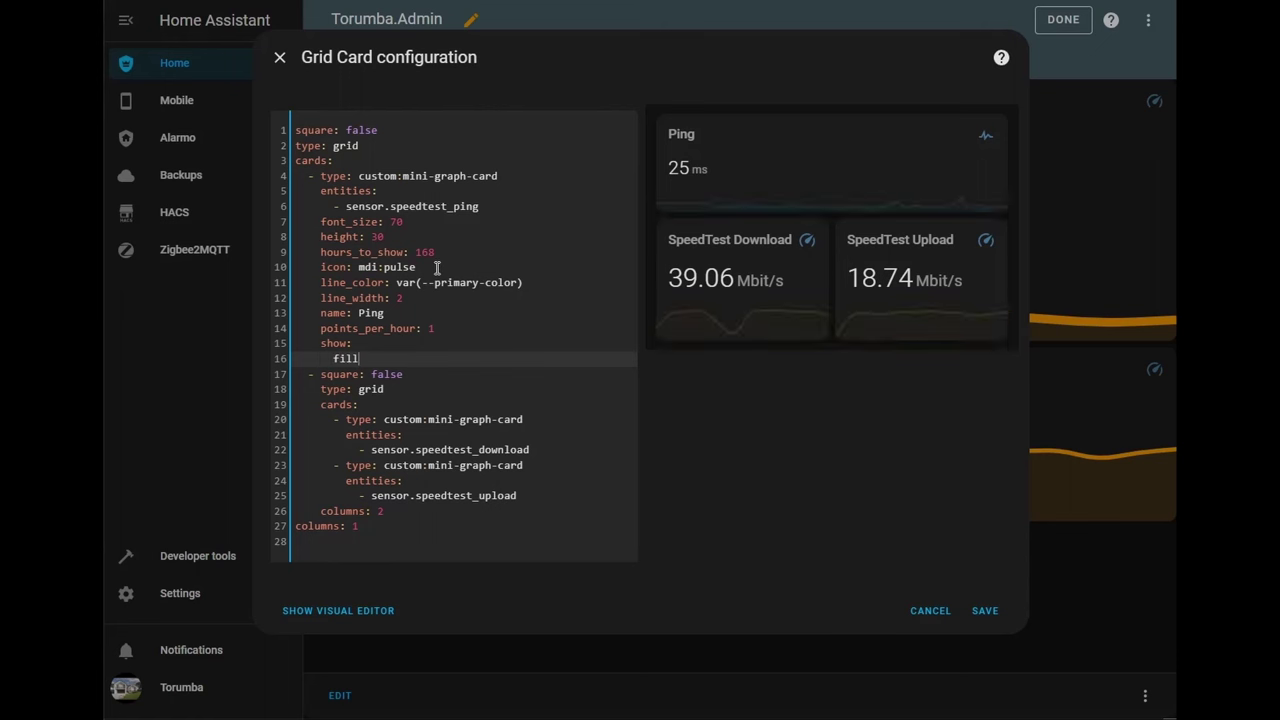
type(": true")
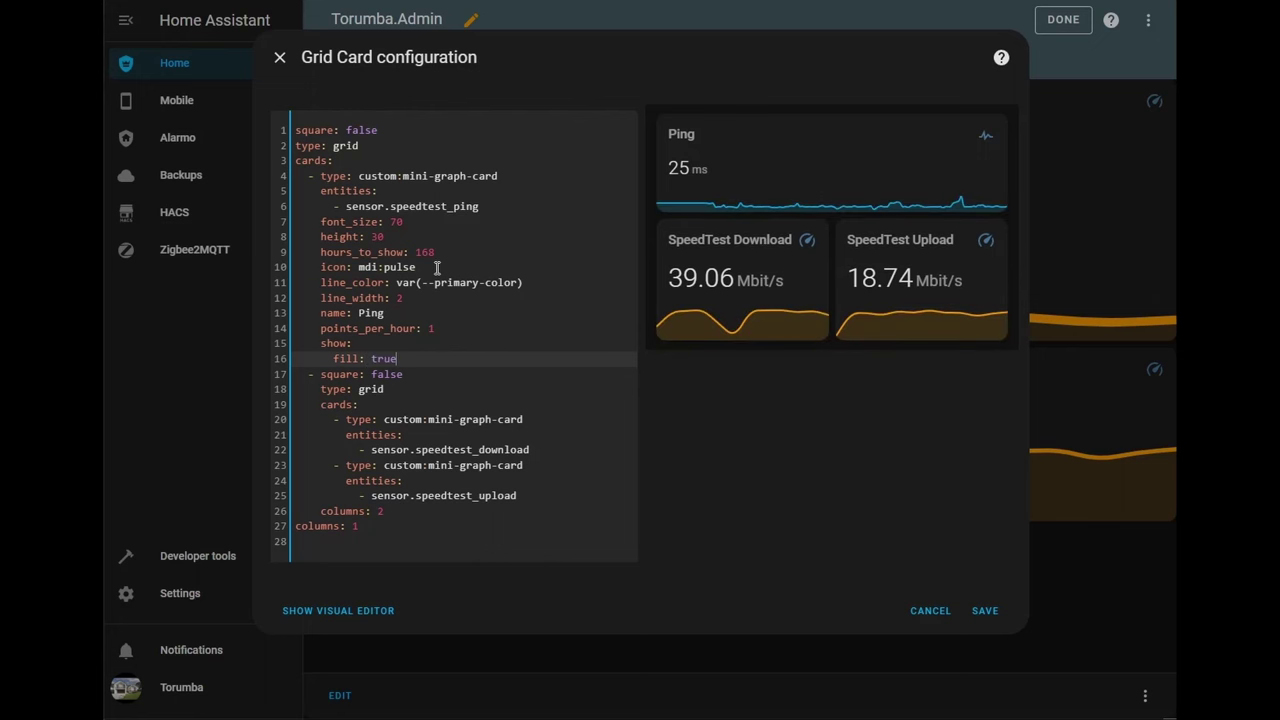
key("Return")
type("gra")
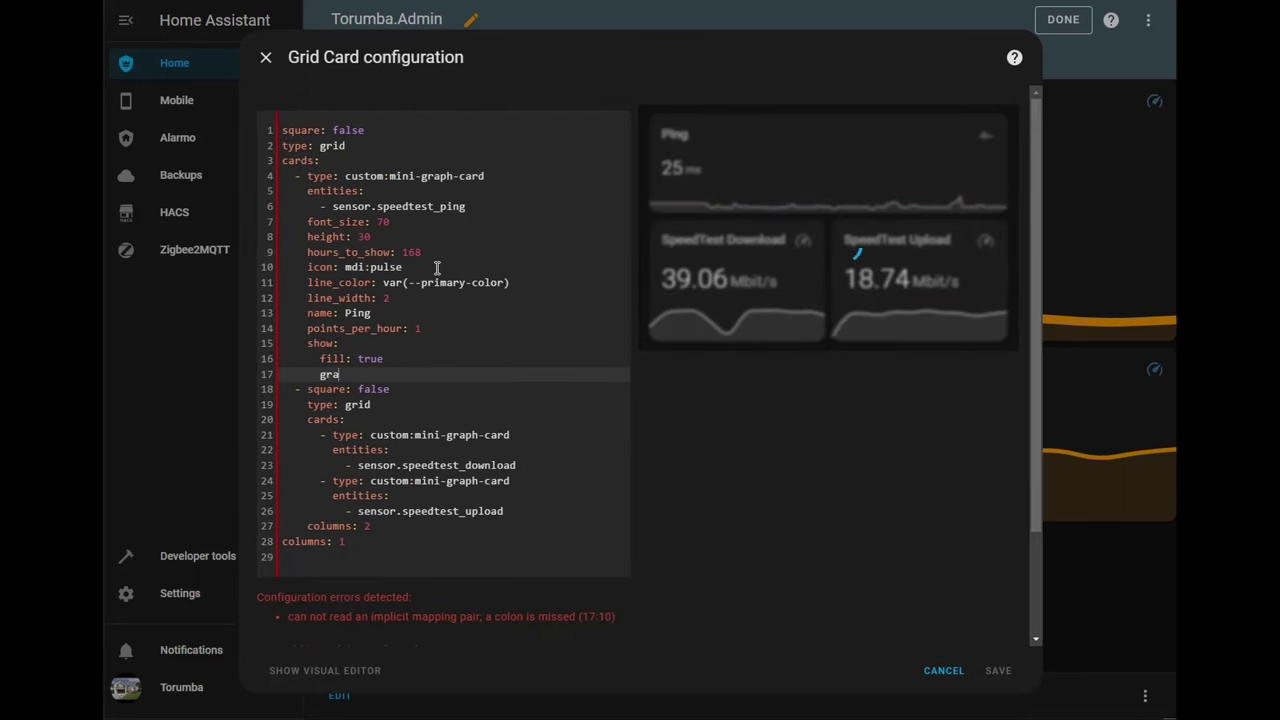
type("ph: bar")
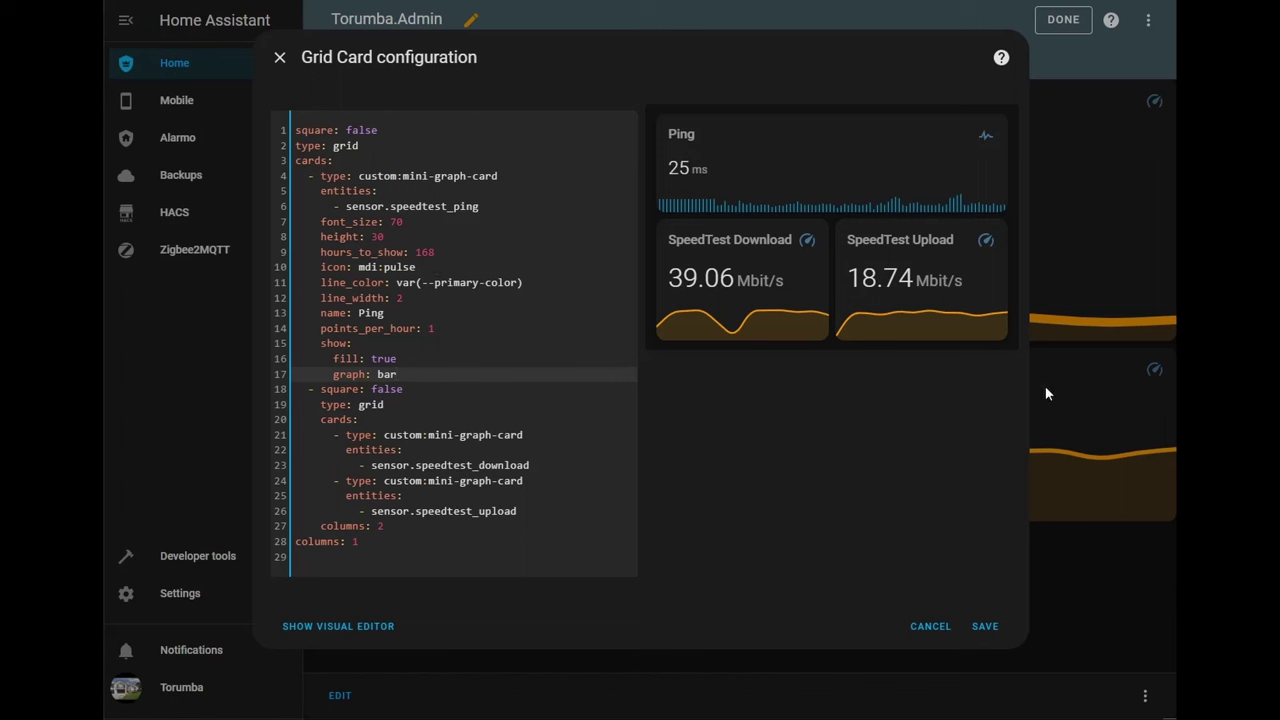
Step: Paste the Ping card's font, icon, line and bar-graph settings under sensor.speedtest_download
left_click_drag(414, 374, 300, 222)
key("ctrl+c")
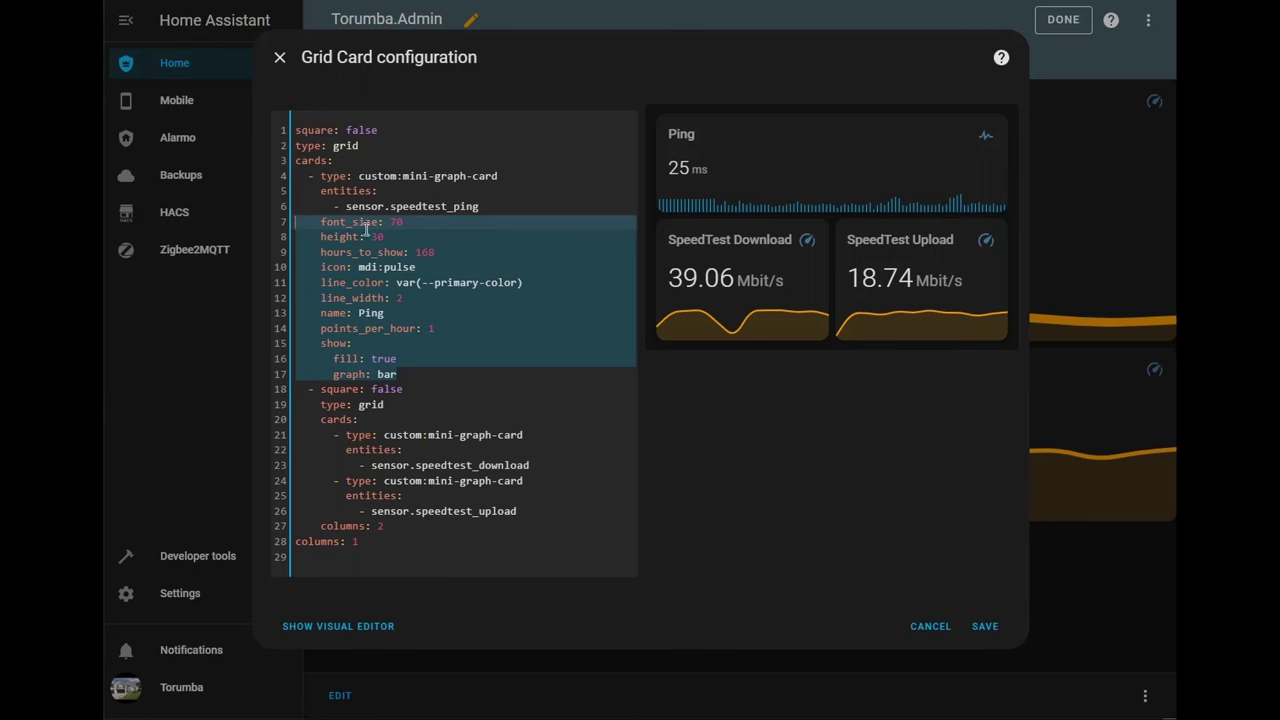
left_click(409, 450)
left_click(538, 465)
key("Return")
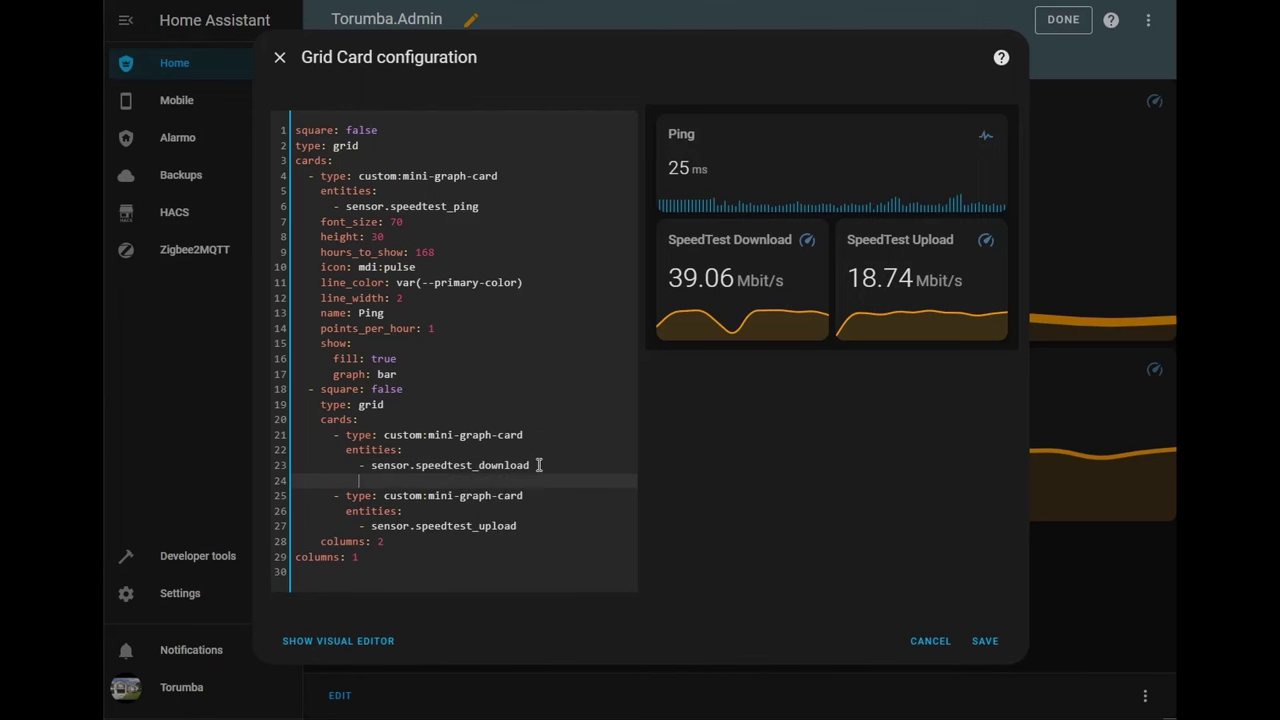
left_click(293, 484)
left_click(368, 482)
key("ctrl+v")
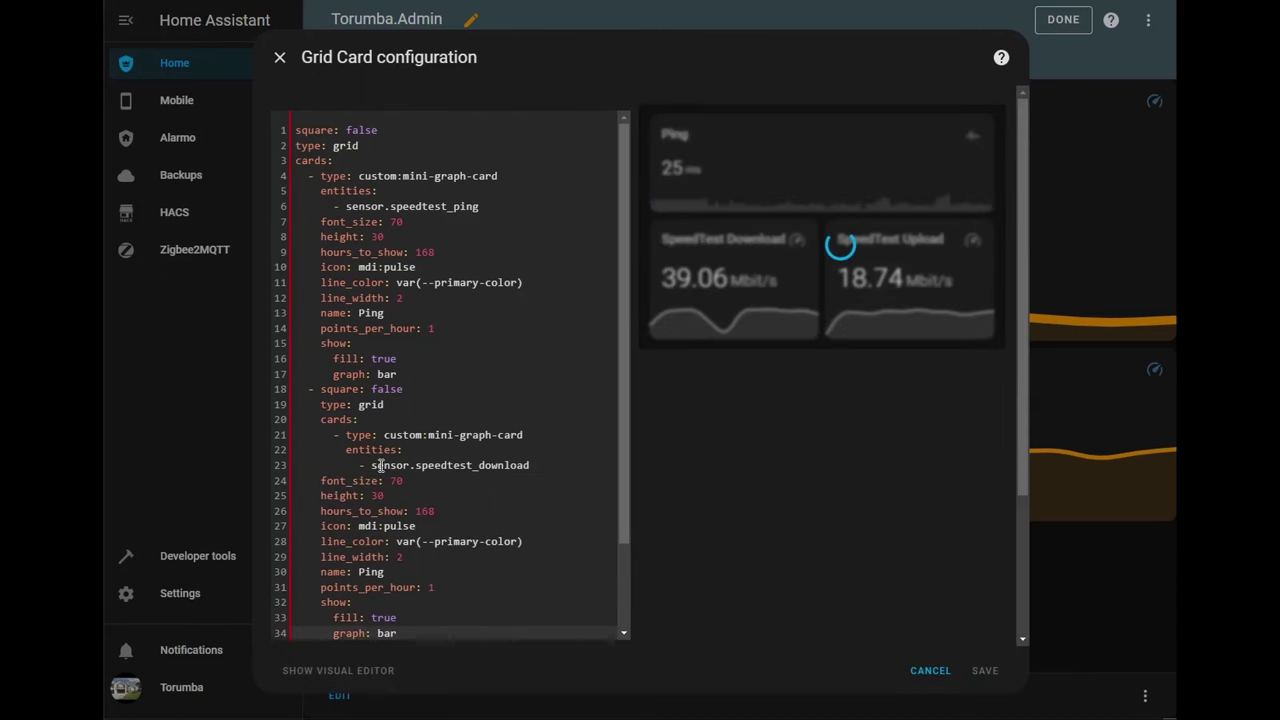
scroll(404, 434, "down", 2)
scroll(404, 434, "up", 2)
scroll(396, 409, "down", 2)
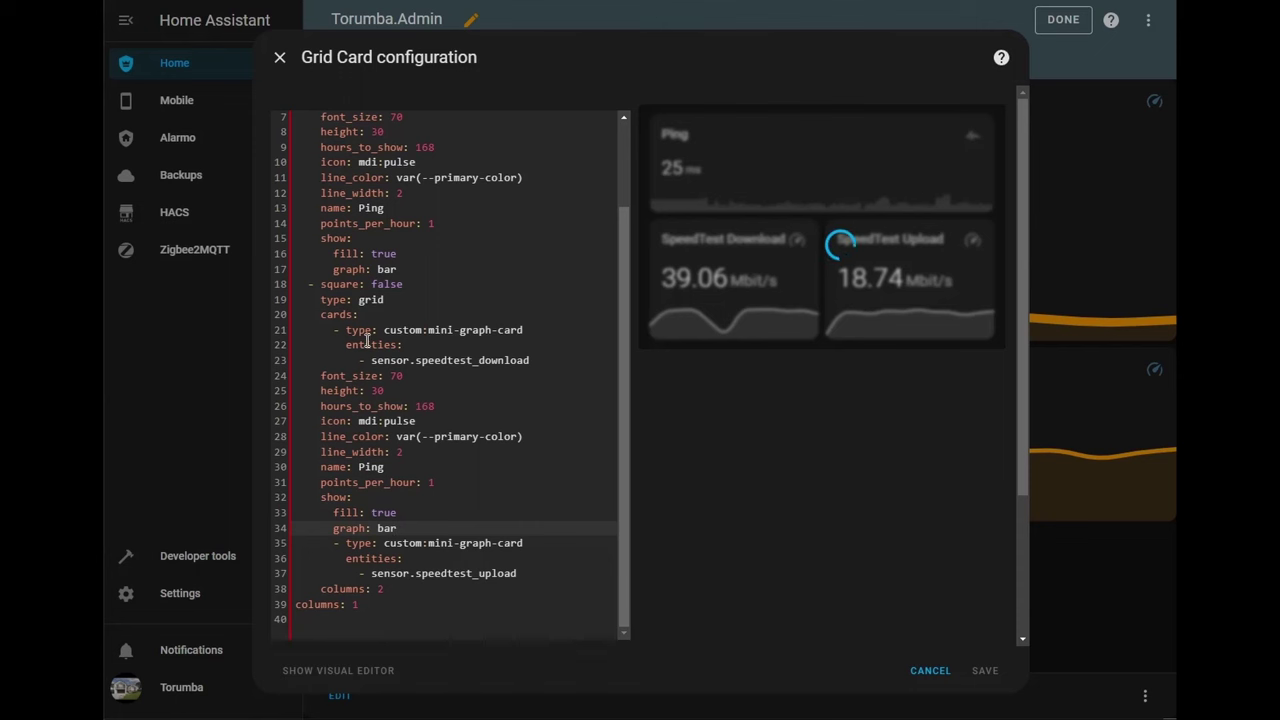
Step: Indent the pasted lines, font_size through graph: bar, to nest under the download card
left_click(319, 375)
key("Tab")
key("Tab")
left_click(322, 391)
key("Tab")
key("Tab")
left_click(323, 410)
key("Tab")
key("Tab")
left_click(320, 420)
key("Tab")
key("Tab")
left_click(321, 437)
key("Tab")
key("Tab")
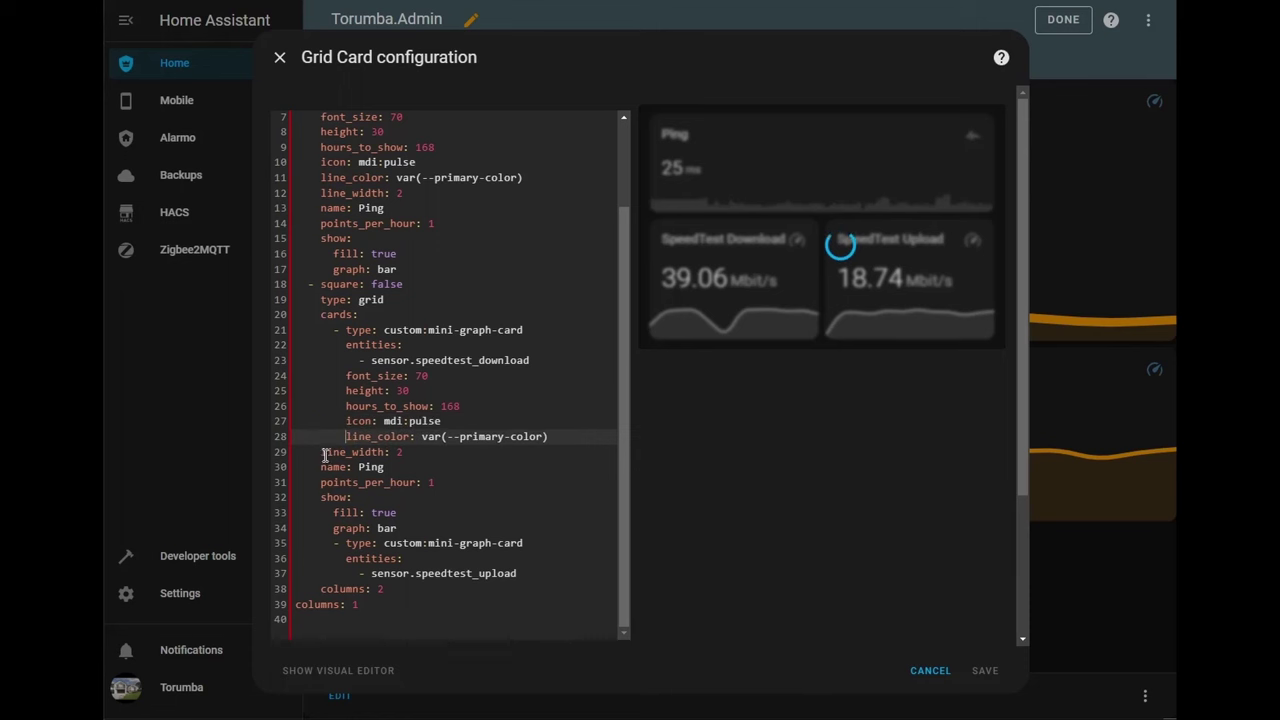
left_click(324, 454)
key("Tab")
key("Tab")
left_click(323, 469)
key("Tab")
key("Tab")
left_click(324, 486)
key("Tab")
key("Tab")
left_click(324, 492)
key("Tab")
key("Tab")
left_click(330, 511)
key("Tab")
key("Tab")
left_click(335, 530)
key("Tab")
left_click(415, 513)
key("shift+Tab")
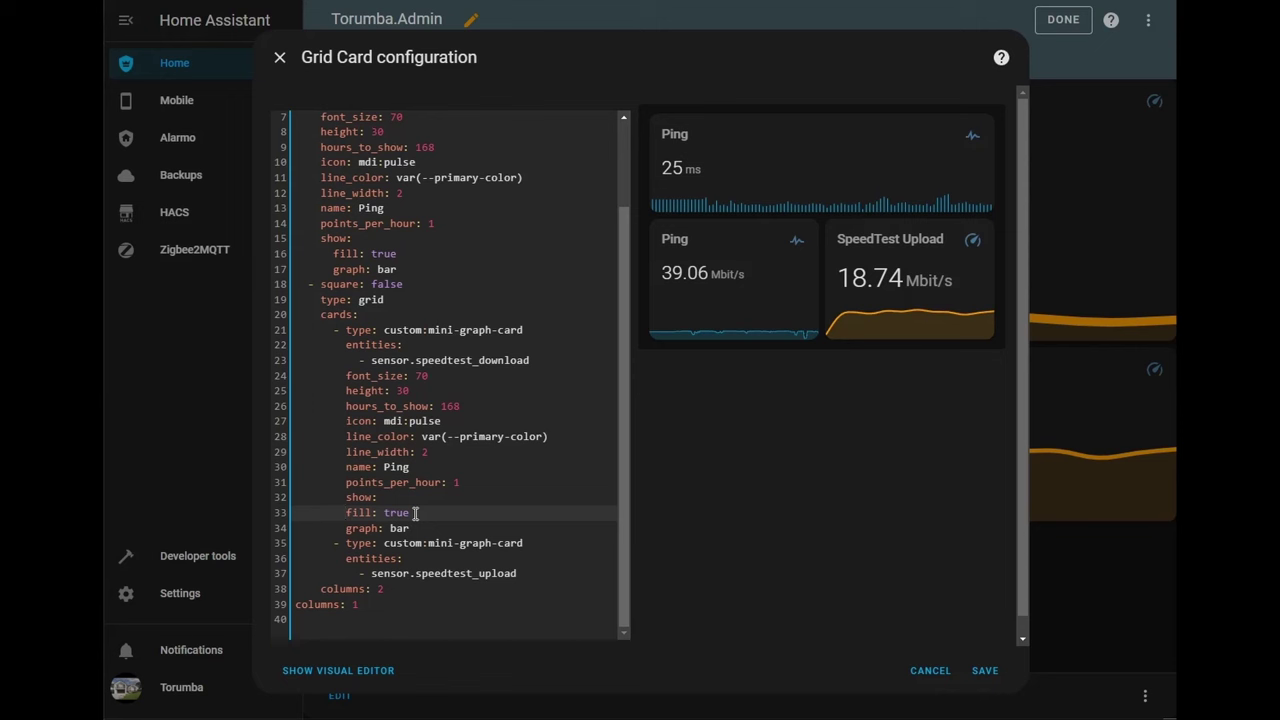
key("Tab")
key("Down")
key("Tab")
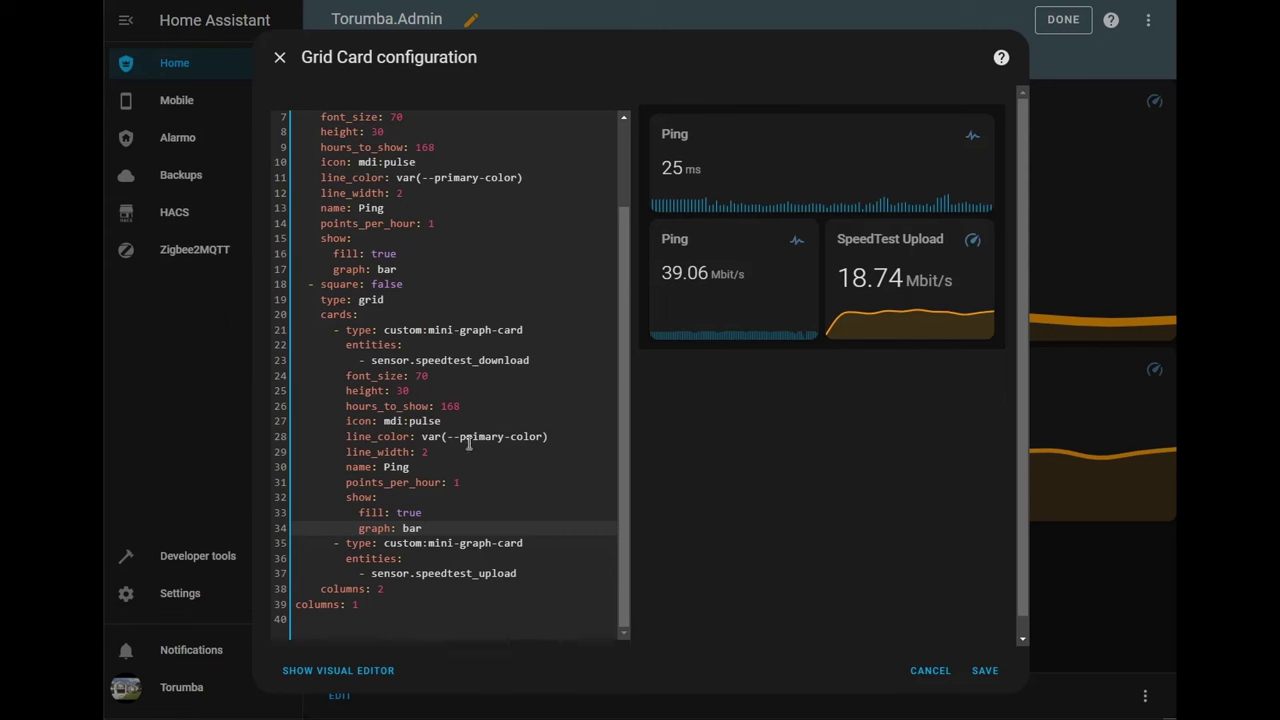
scroll(510, 406, "down", 1)
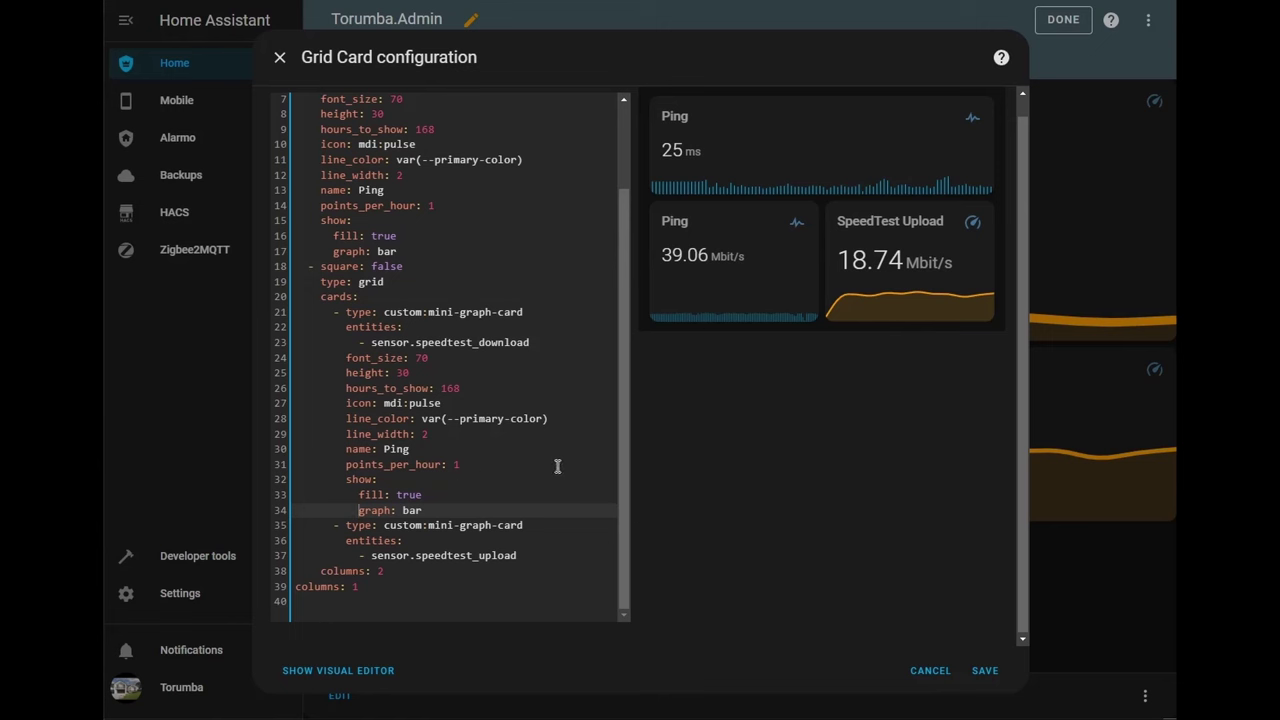
Step: Delete the show, fill and graph: bar lines and rename the card to Download
left_click(436, 509)
left_click_drag(436, 509, 294, 480)
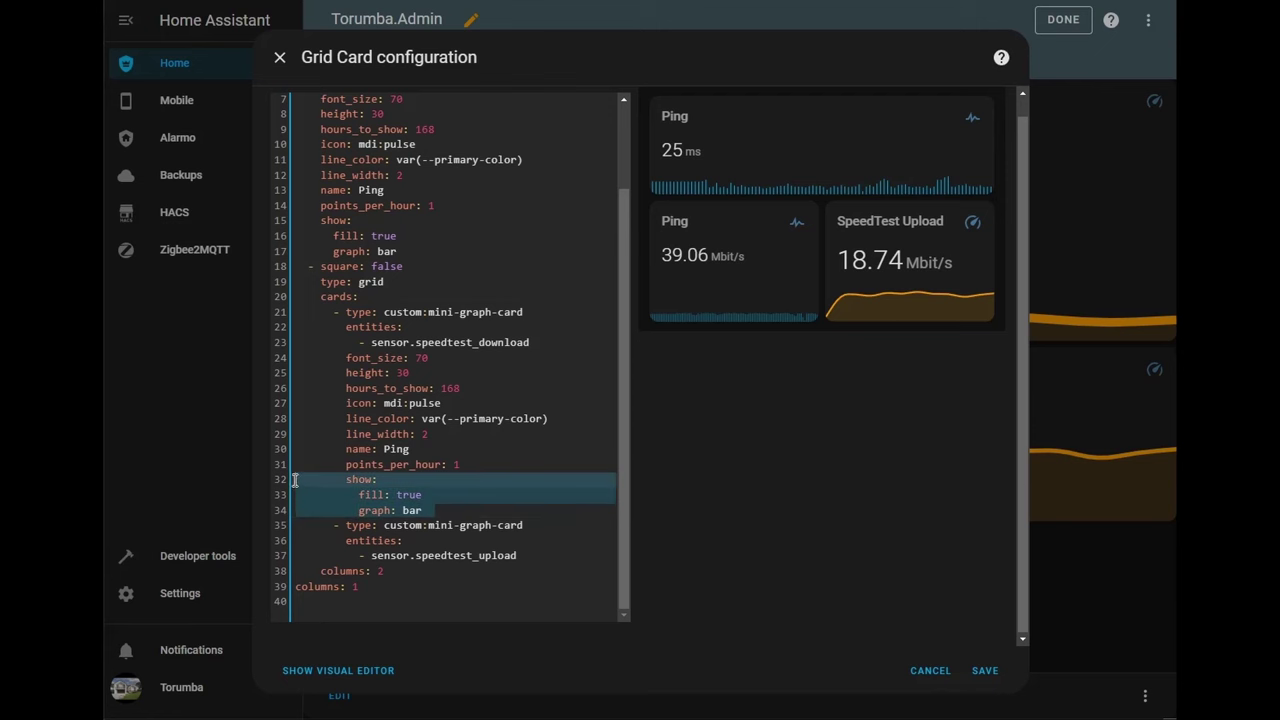
key("BackSpace")
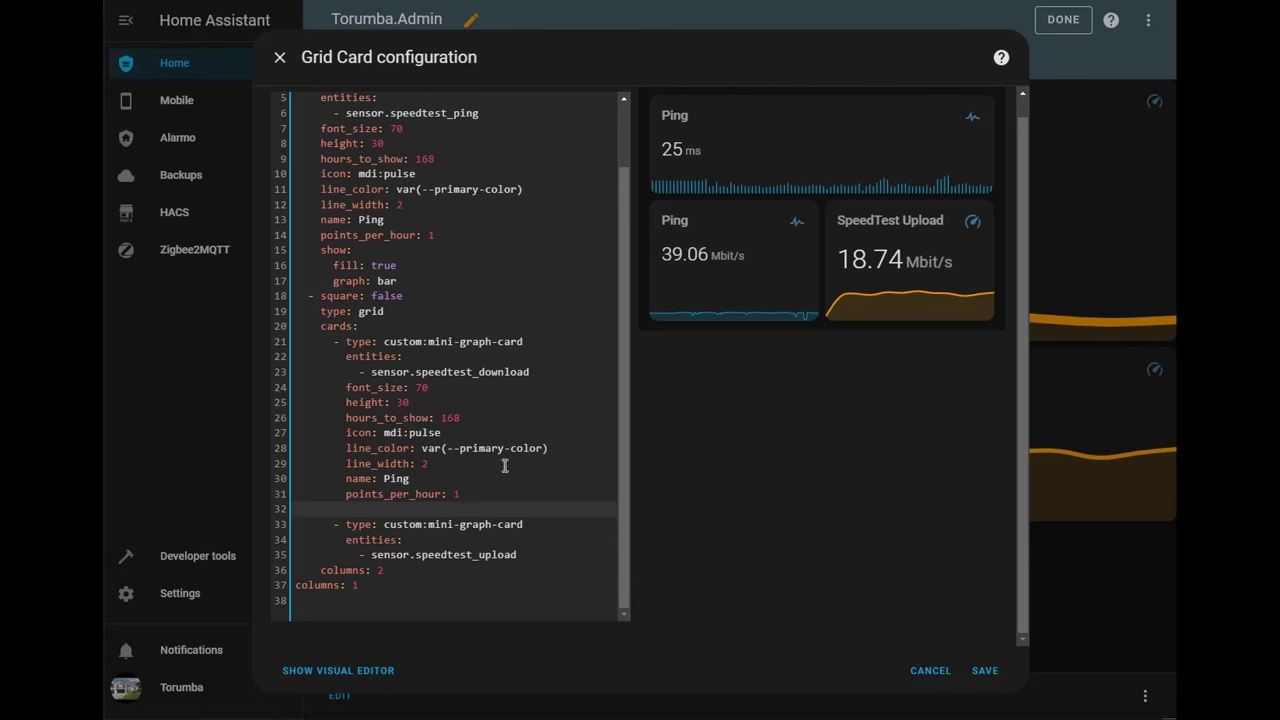
left_click(420, 478)
key("BackSpace")
key("BackSpace")
key("BackSpace")
key("BackSpace")
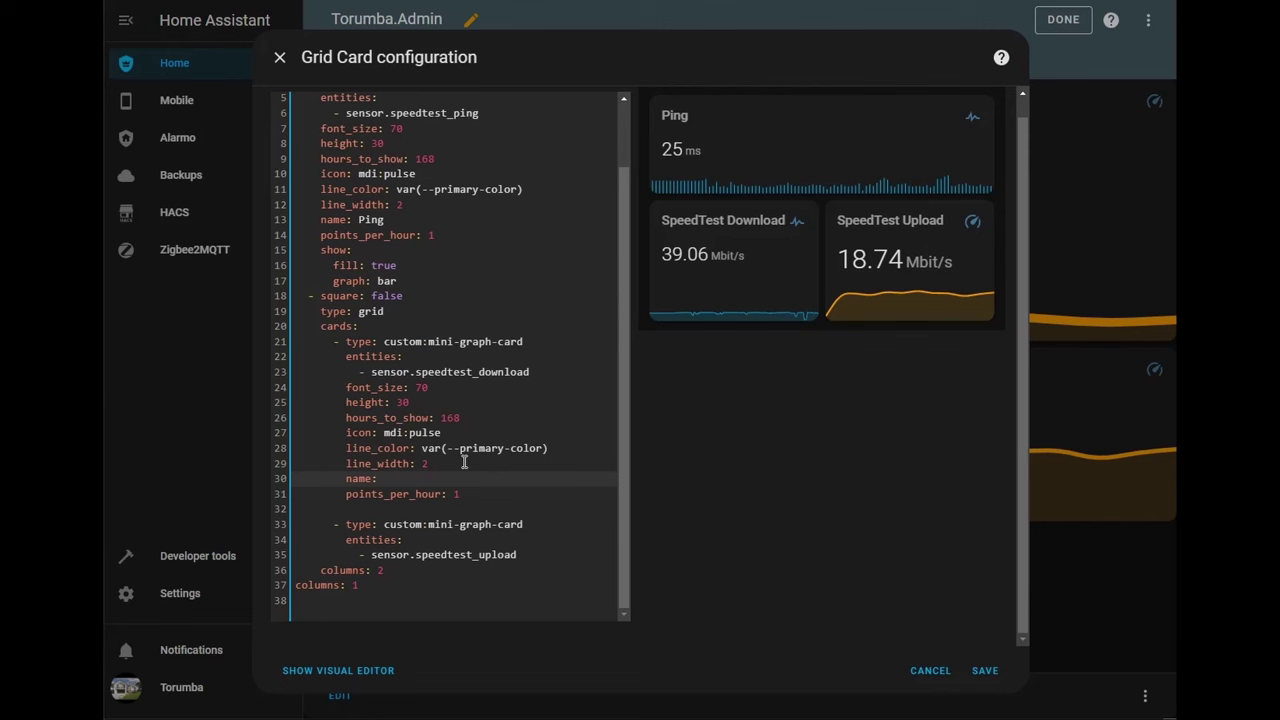
type("Download")
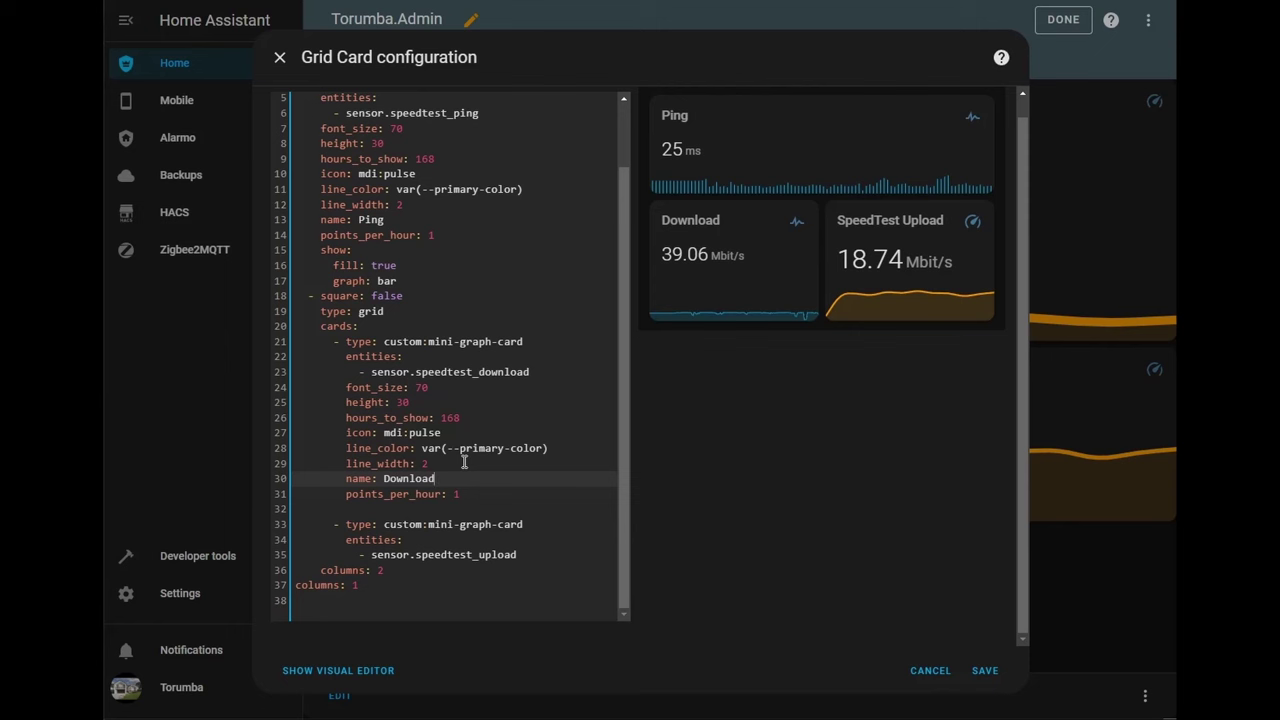
Step: Change the download card's icon to mdi:arrow-down-bold
left_click(456, 433)
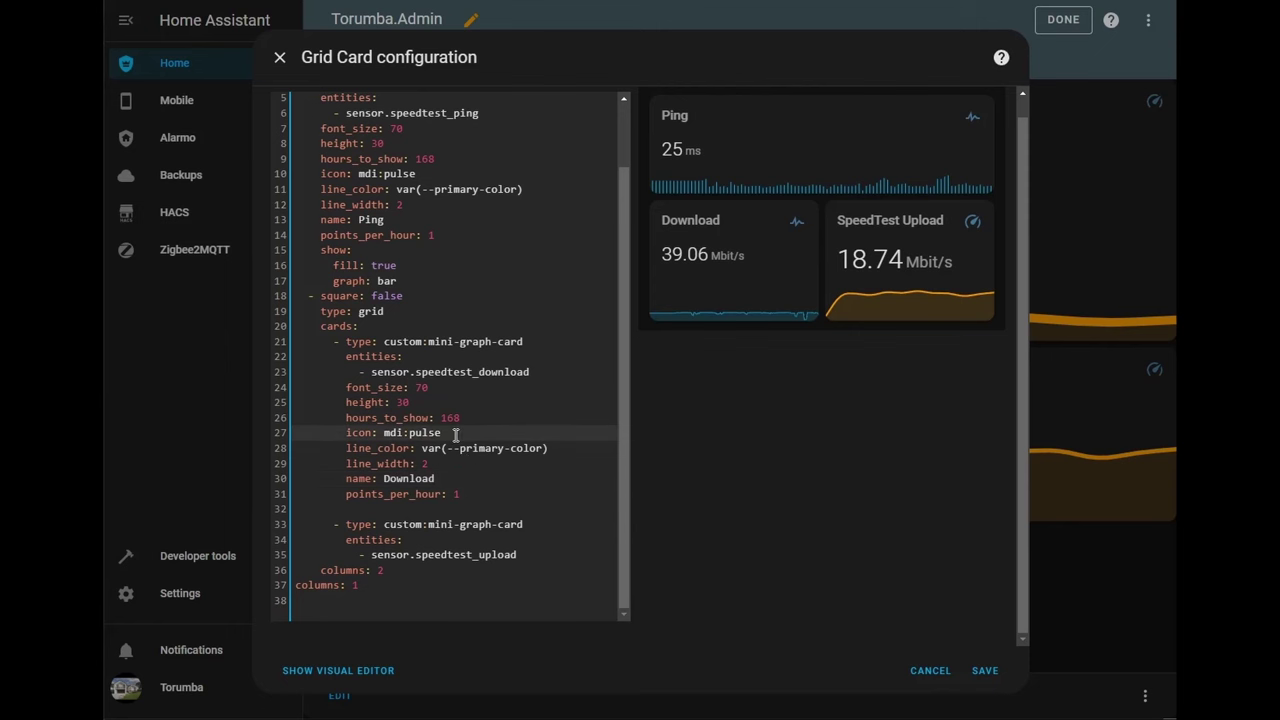
key("BackSpace")
key("BackSpace")
key("BackSpace")
key("BackSpace")
key("BackSpace")
type("arrow")
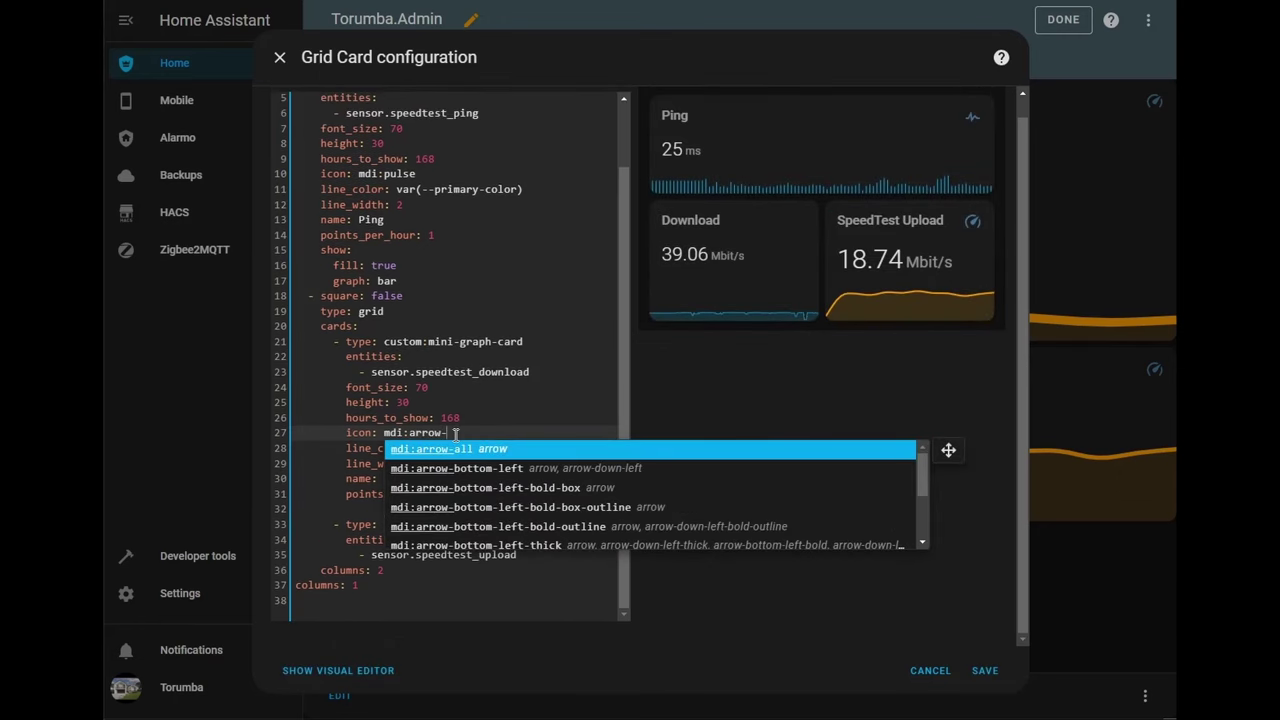
type("-down-bol")
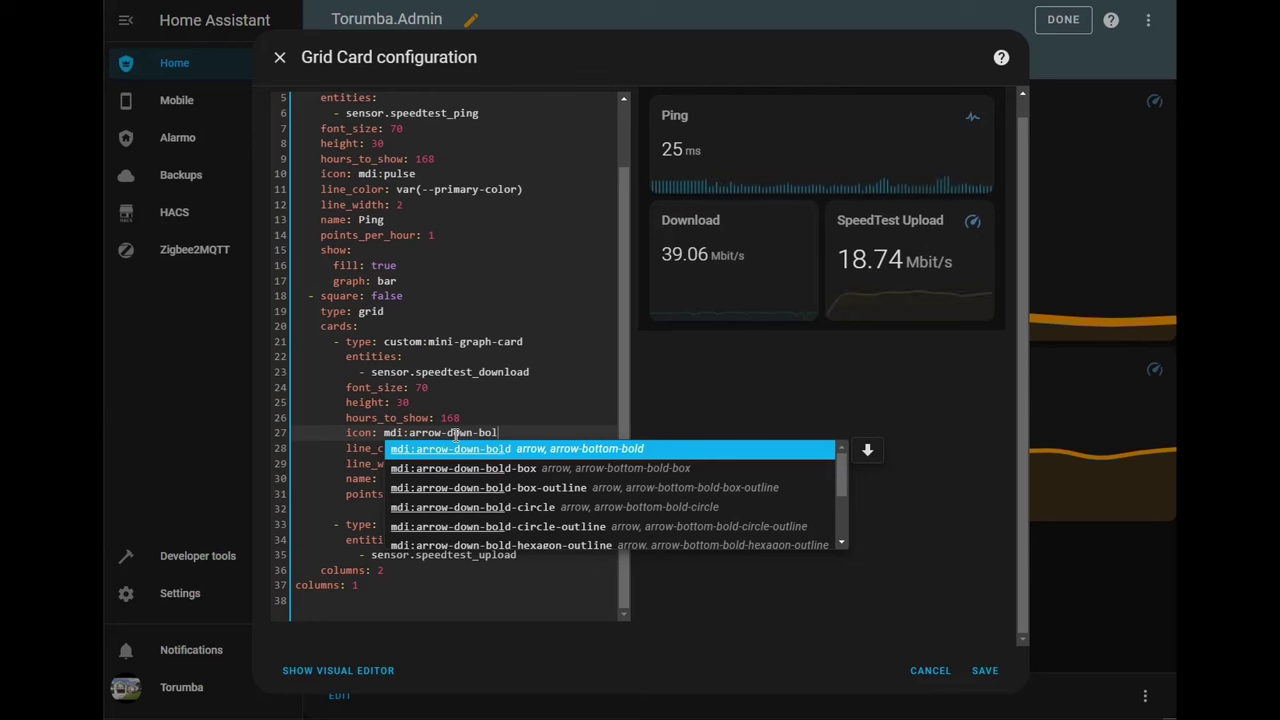
key("Return")
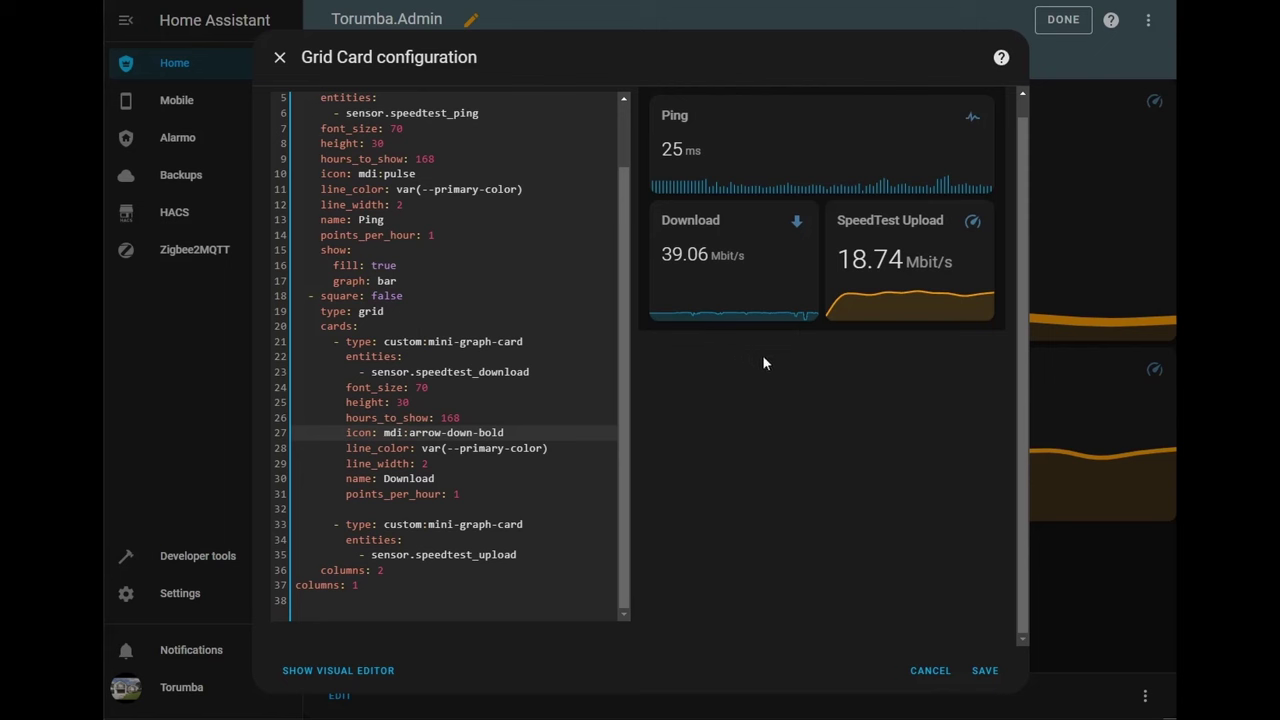
left_click(565, 481)
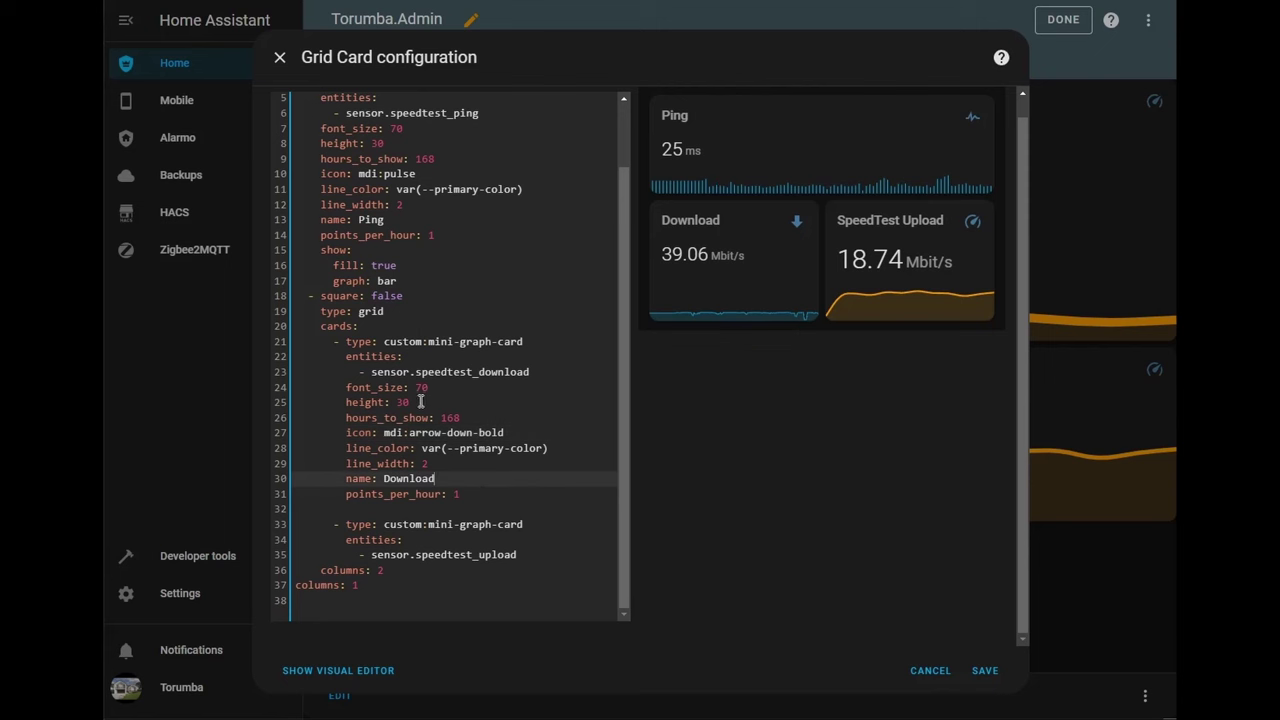
Step: Remove the height: 30 setting and the stray blank lines before the upload card
left_click_drag(420, 403, 298, 403)
key("BackSpace")
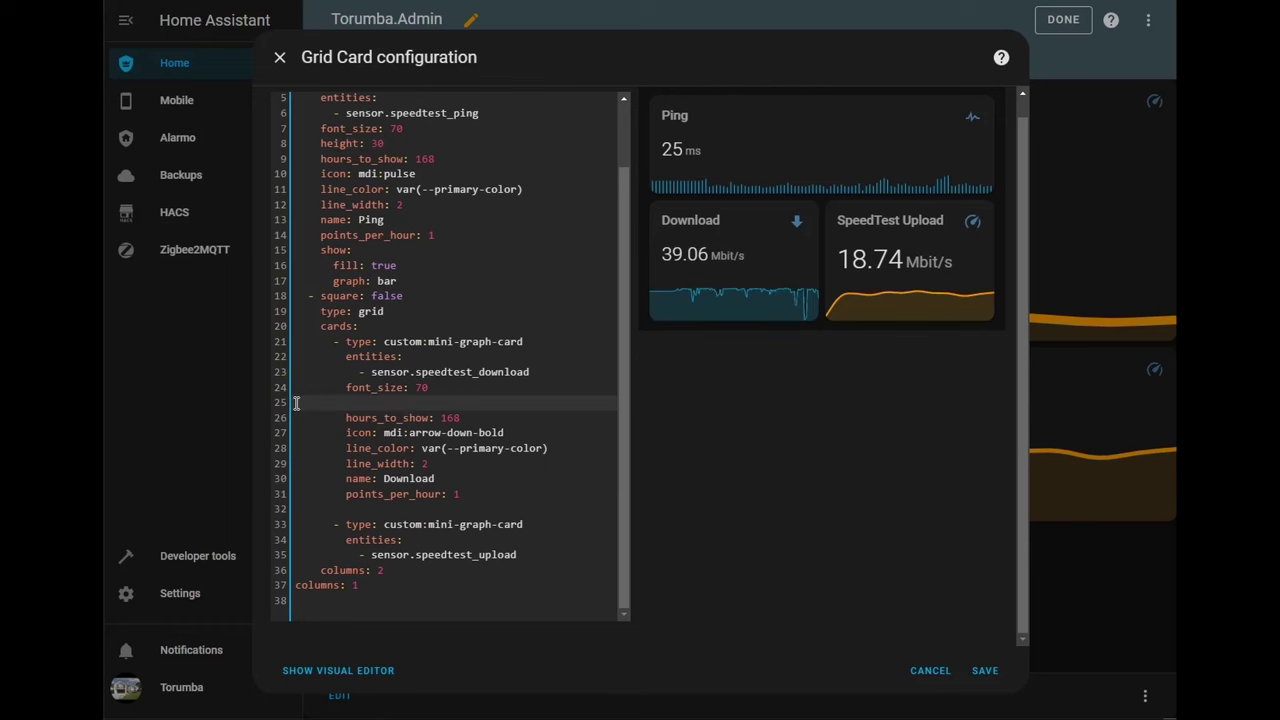
key("BackSpace")
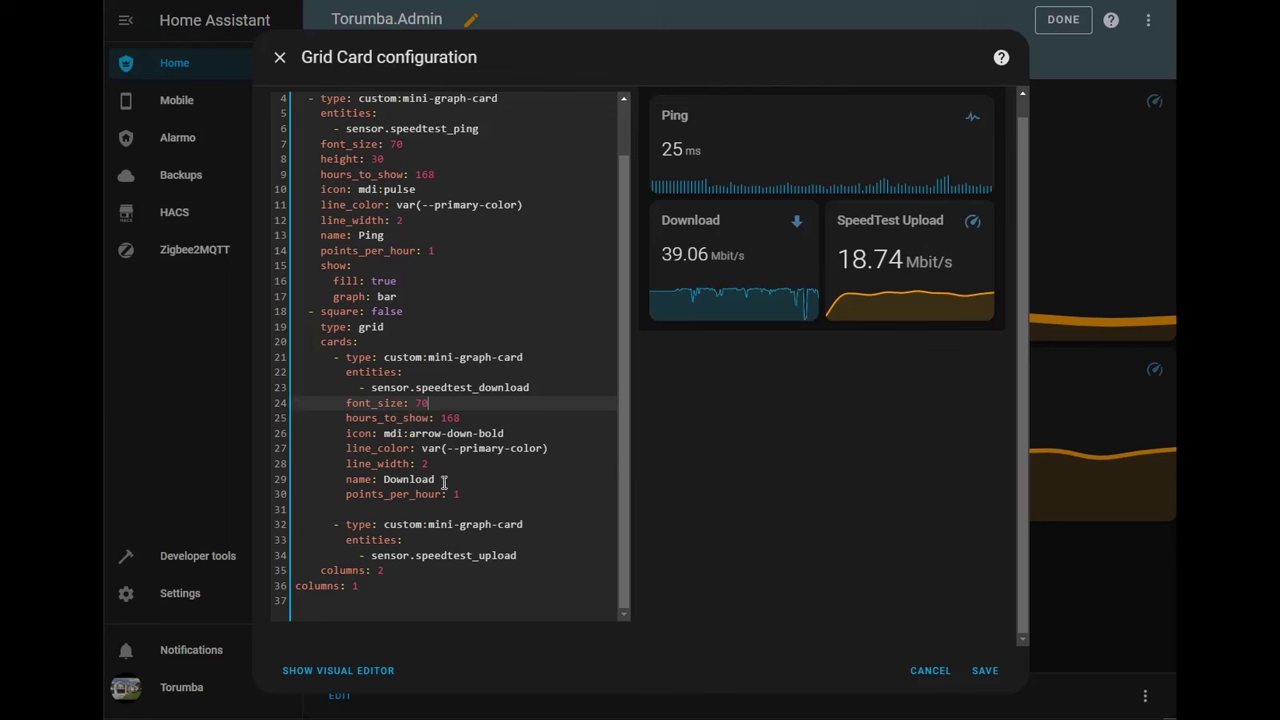
left_click(350, 510)
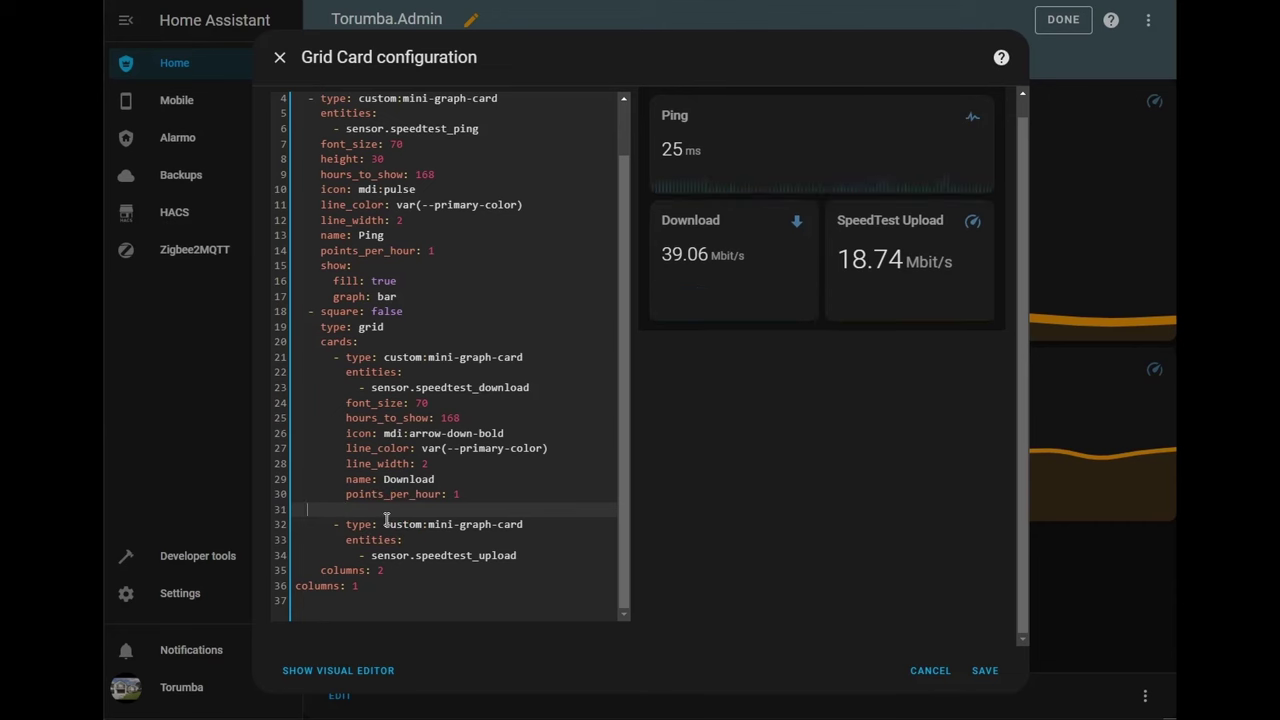
key("BackSpace")
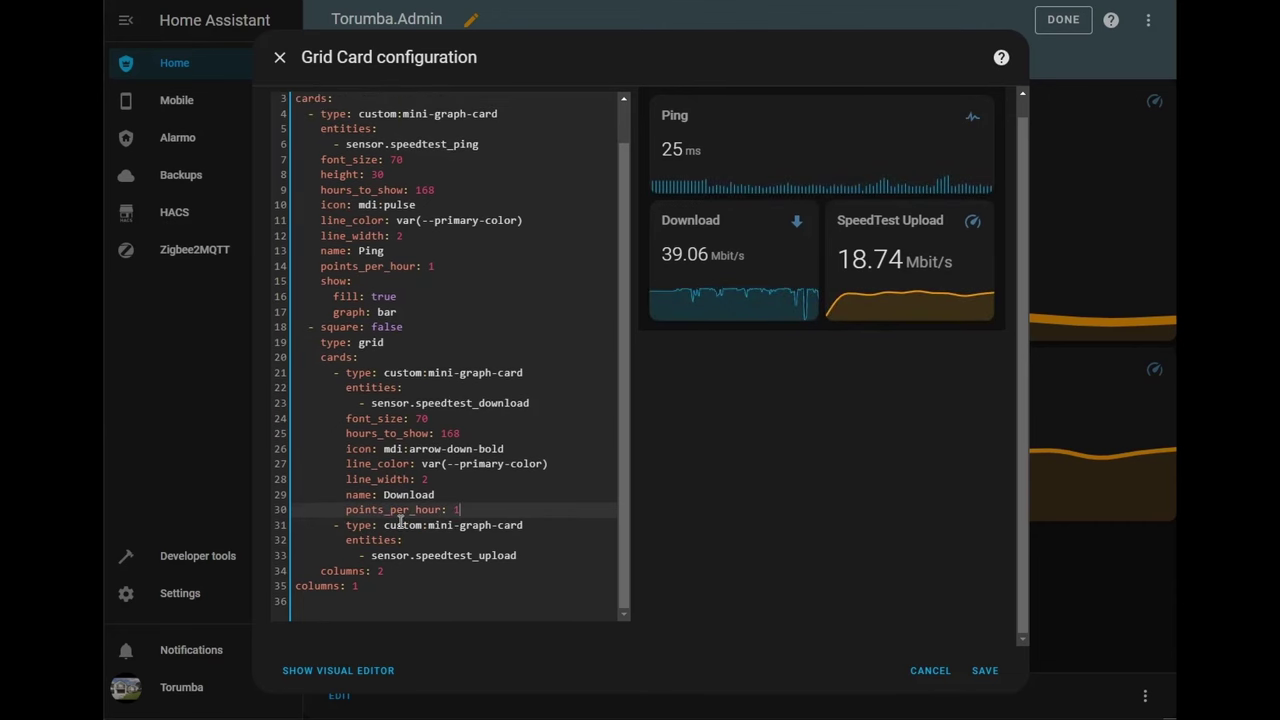
Step: Copy the download card's styling lines under sensor.speedtest_upload
left_click(474, 510)
left_click_drag(474, 510, 298, 418)
key("ctrl+c")
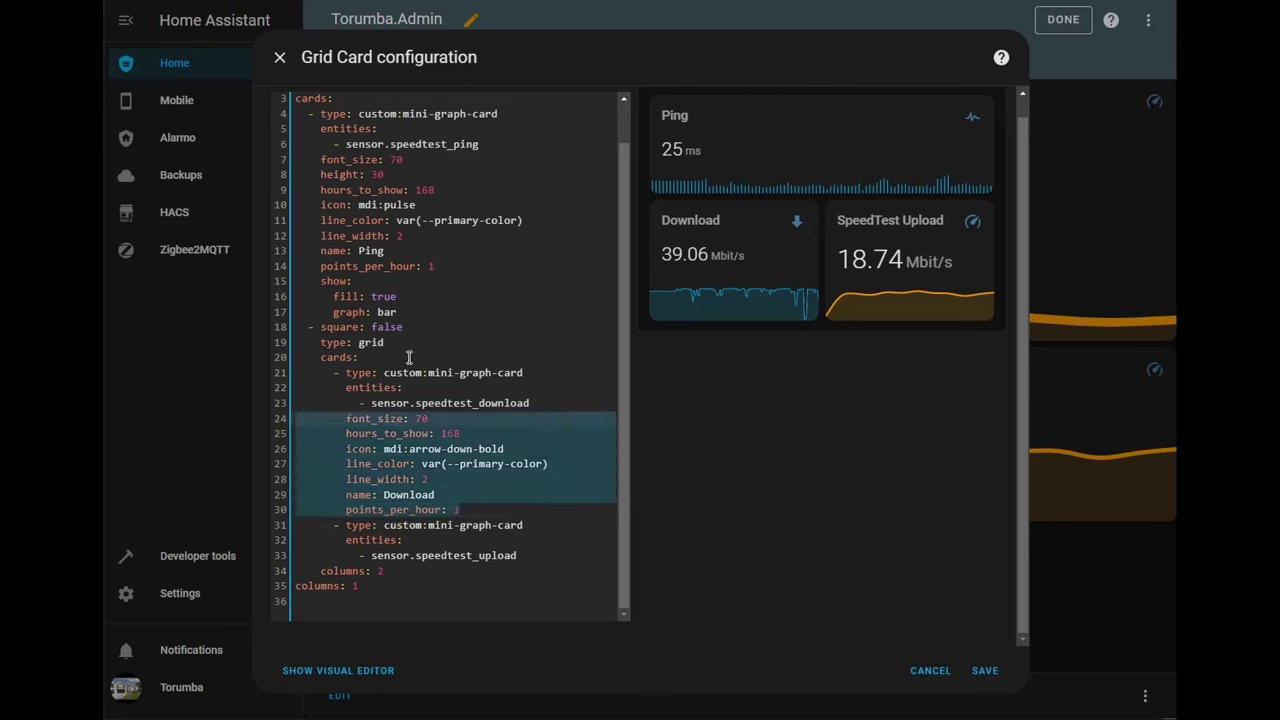
left_click(534, 551)
key("Return")
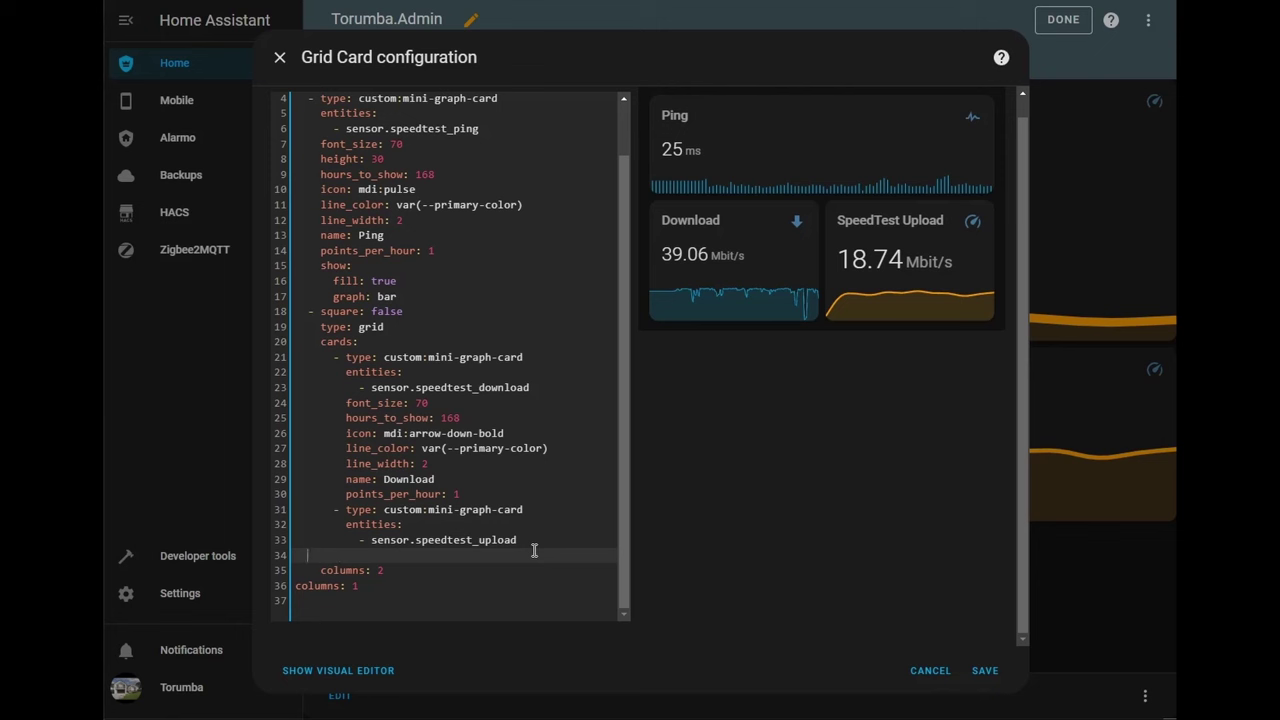
key("ctrl+v")
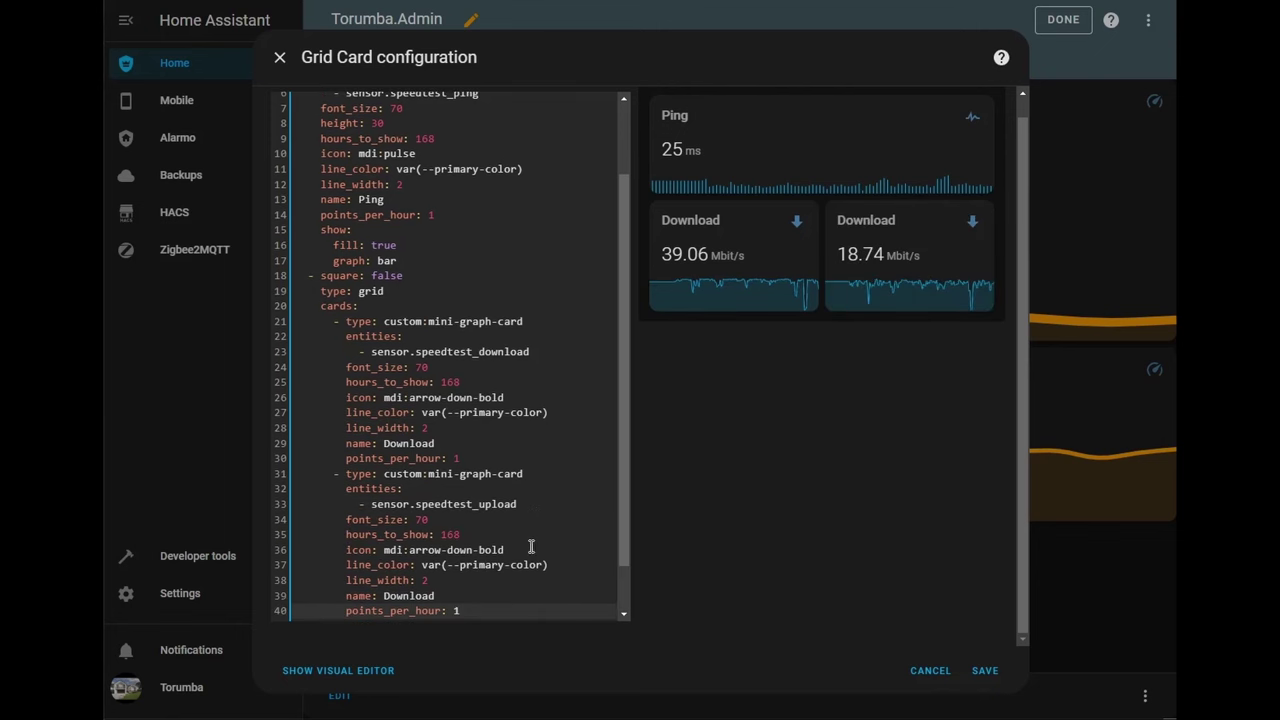
scroll(540, 480, "down", 2)
Step: Change the upload card's icon to mdi:arrow-up-bold and its name to upload
double_click(474, 494)
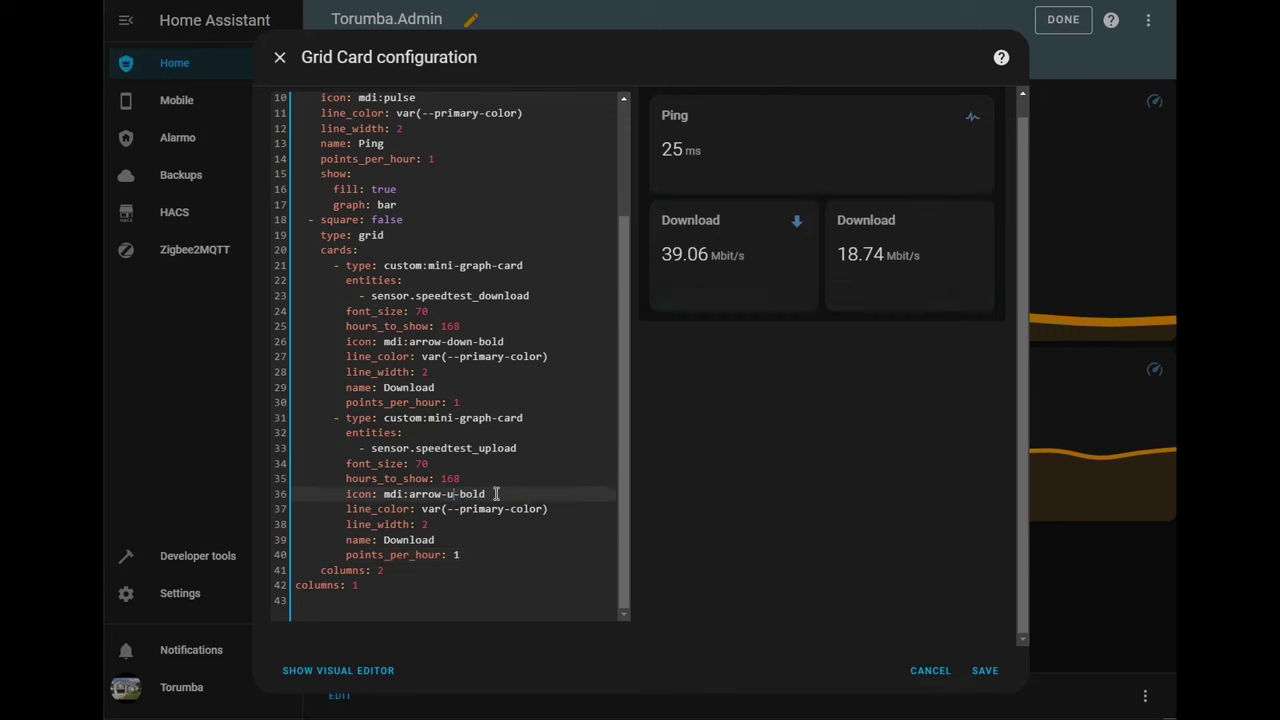
type("up")
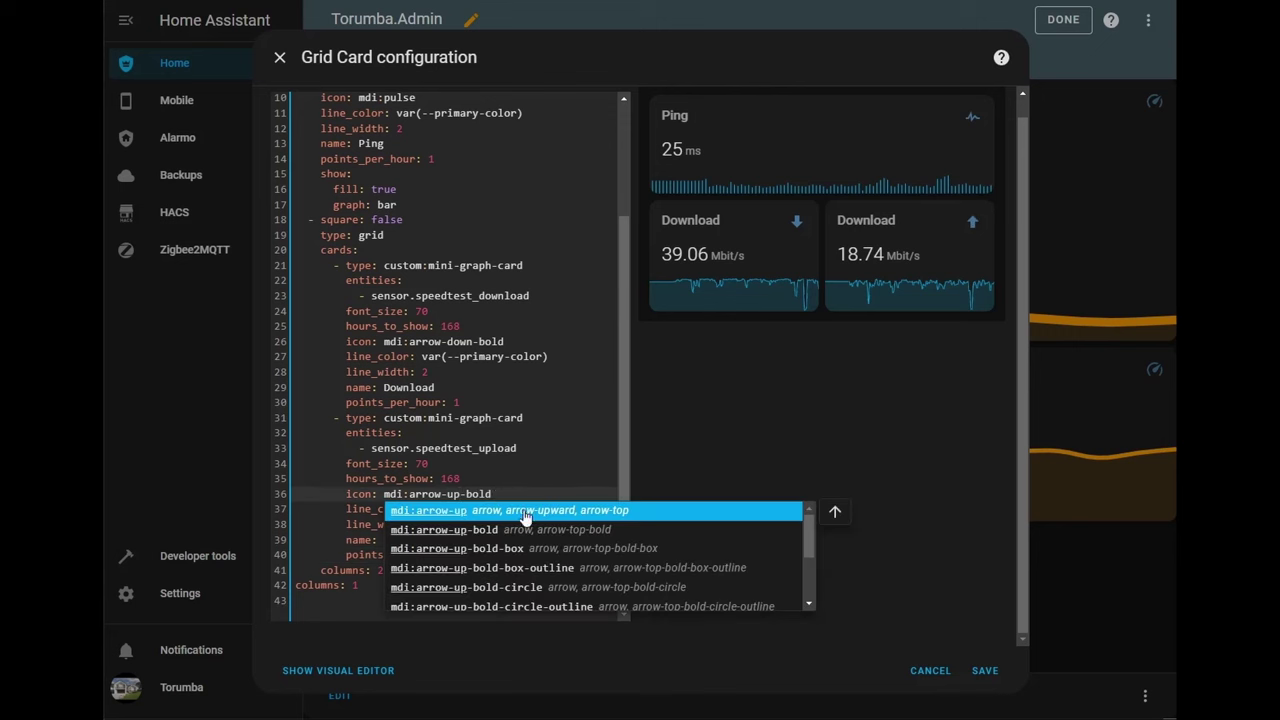
left_click(527, 512)
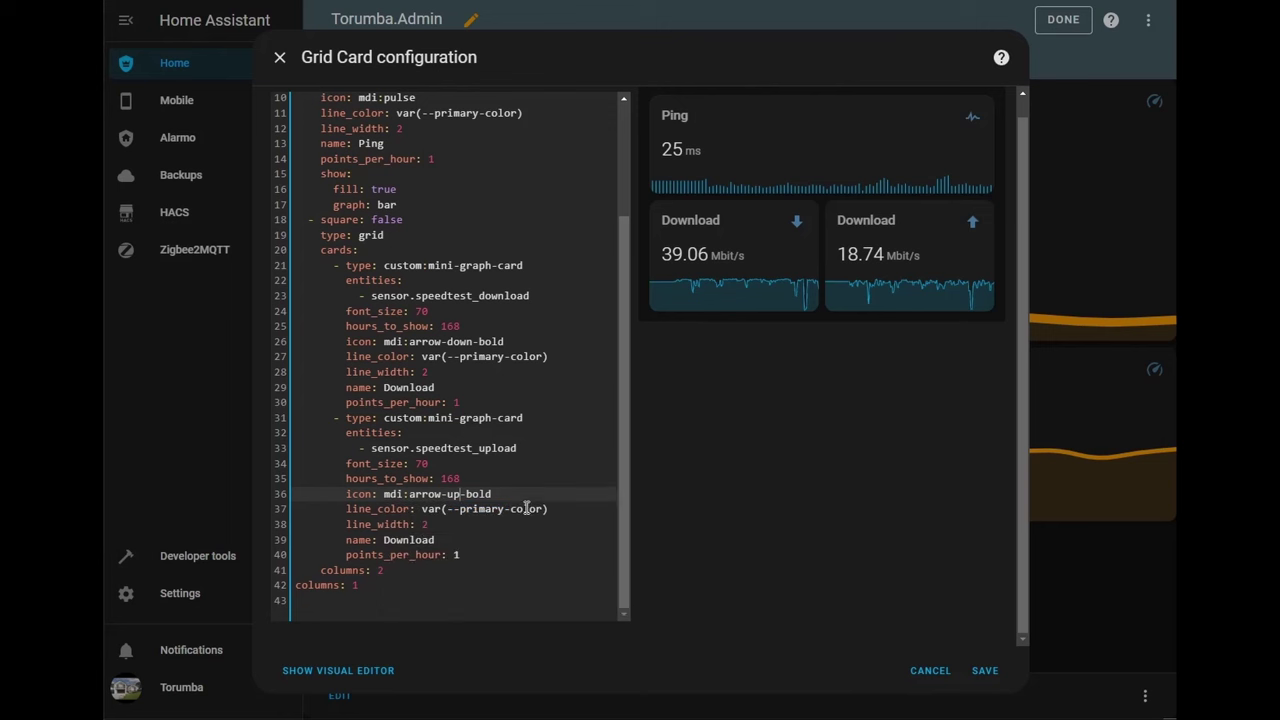
left_click(441, 540)
double_click(440, 540)
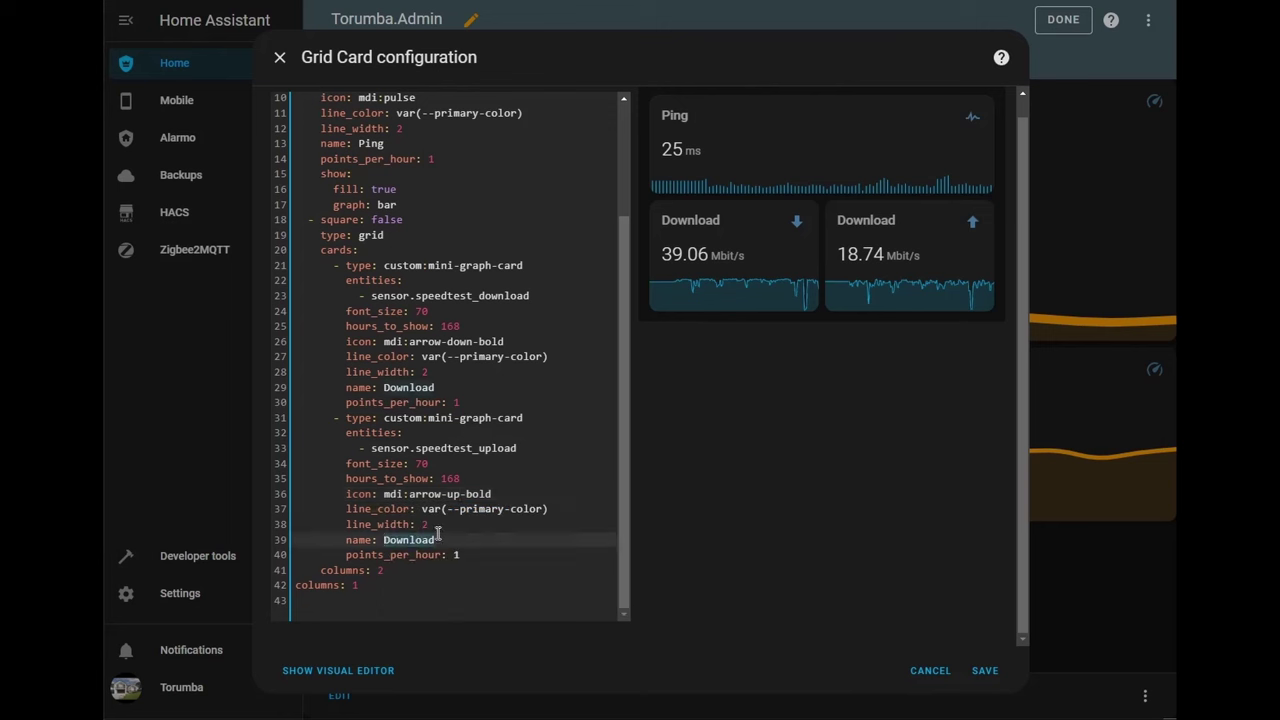
type("u")
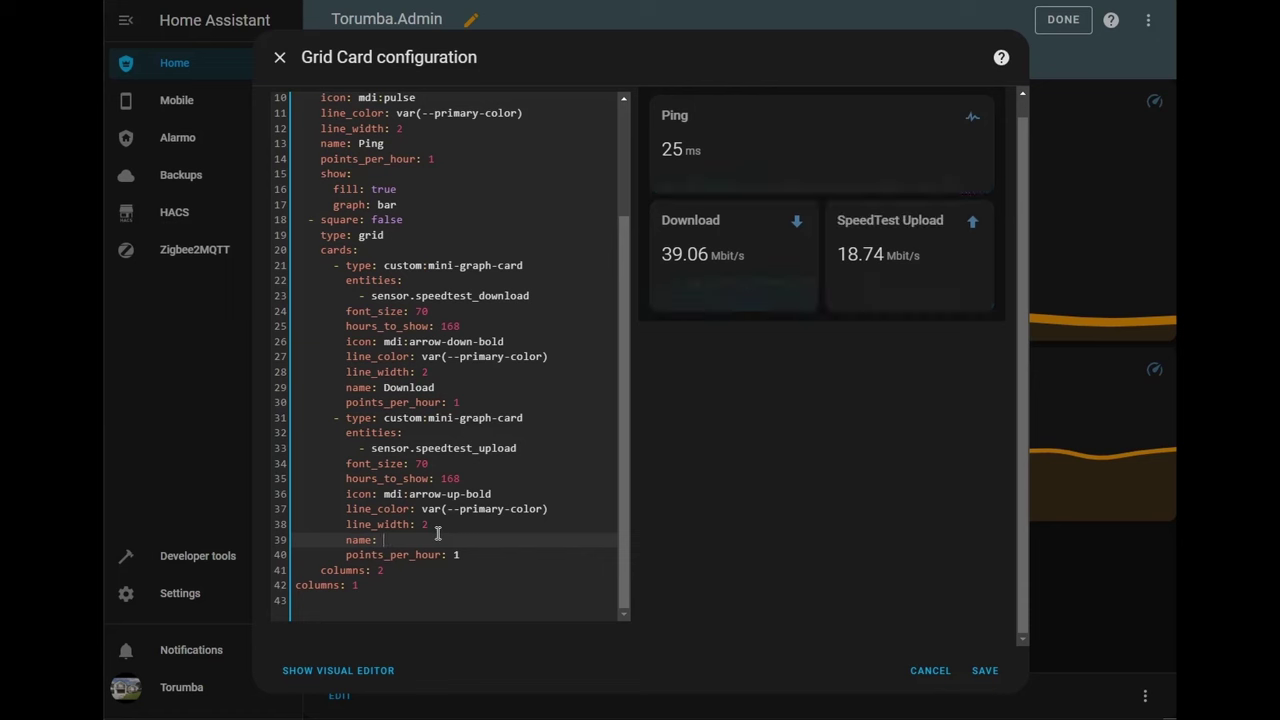
type("pload")
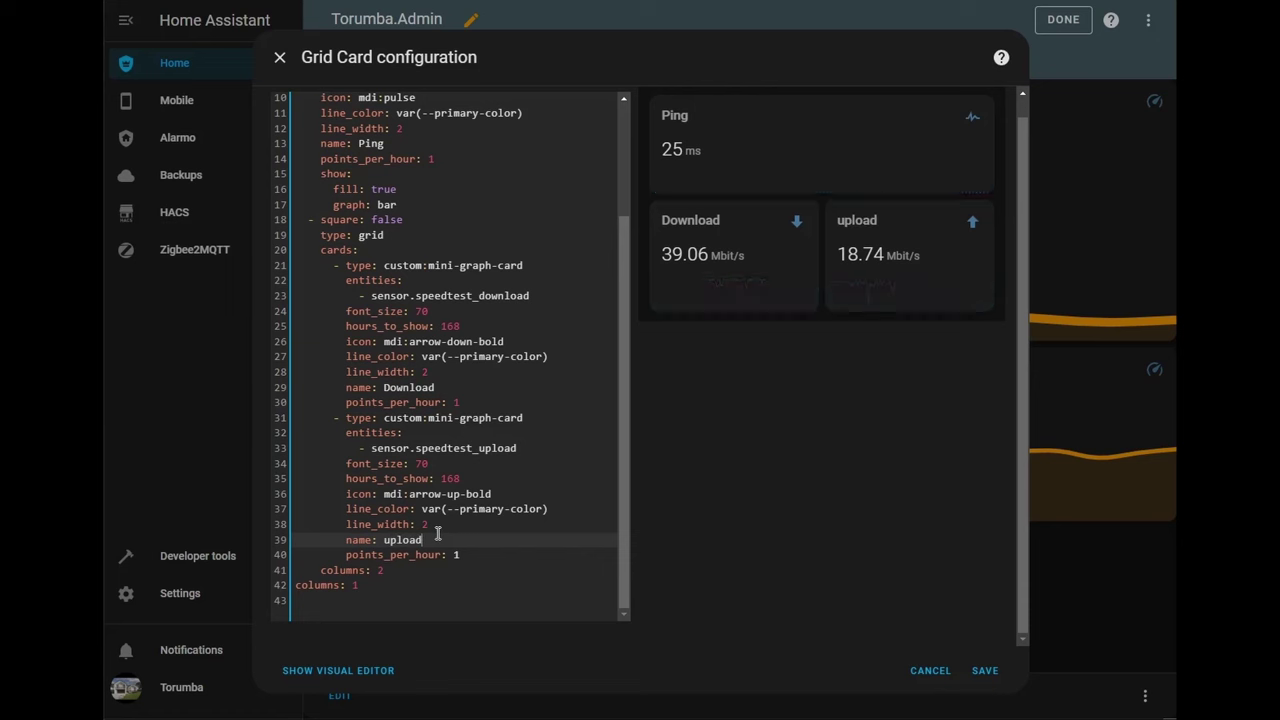
Step: Save the grid card configuration
left_click(987, 672)
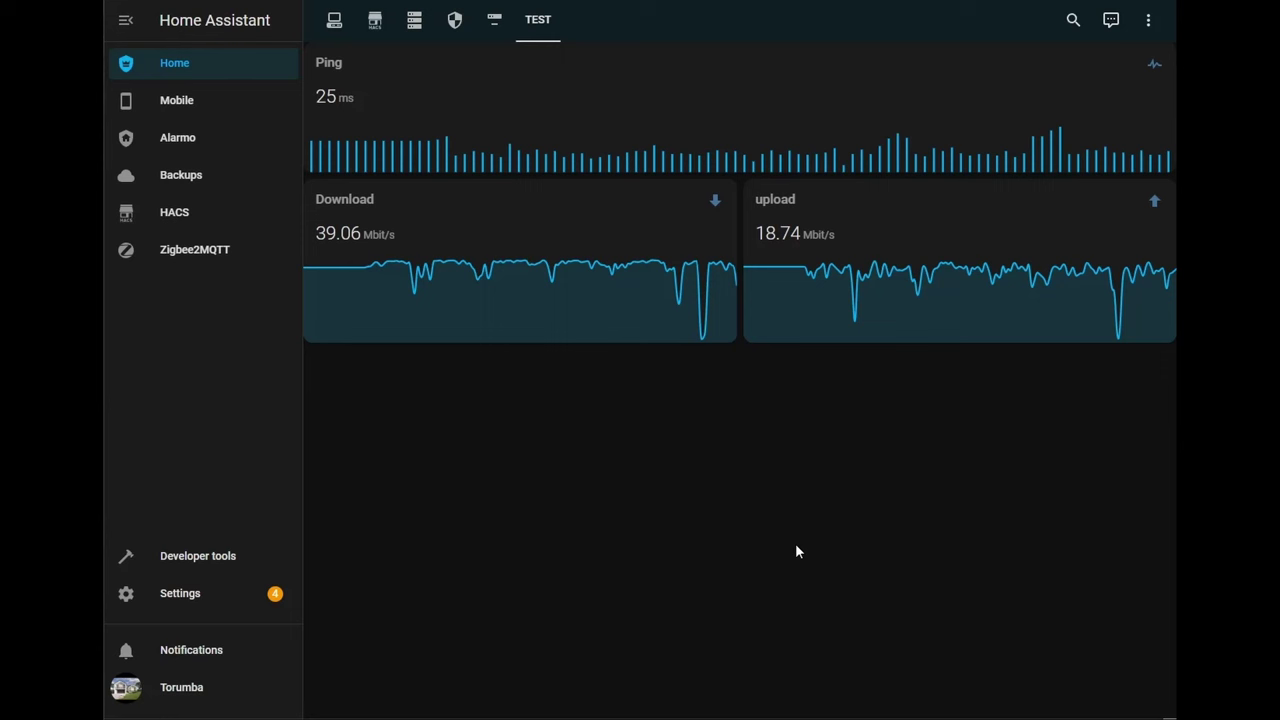
Step: Put the dashboard in edit mode and open the speed grid card's editor
left_click(1149, 24)
left_click(1117, 66)
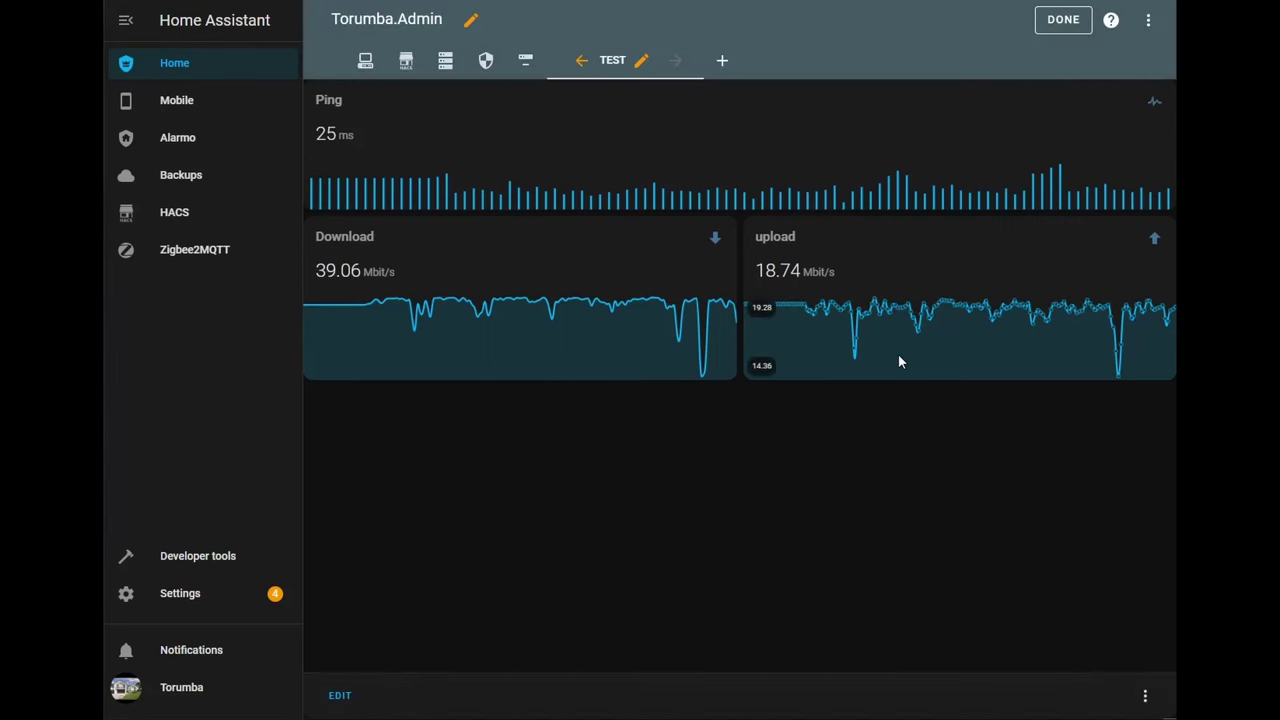
left_click(340, 695)
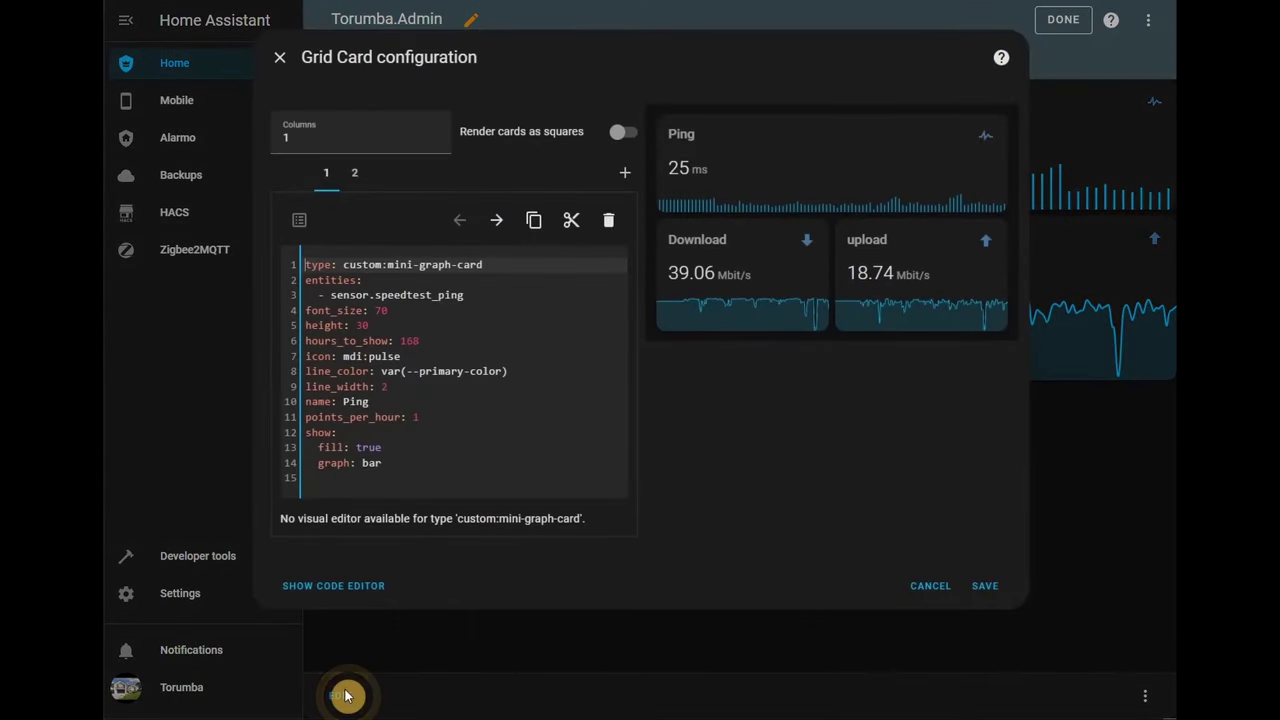
left_click(357, 182)
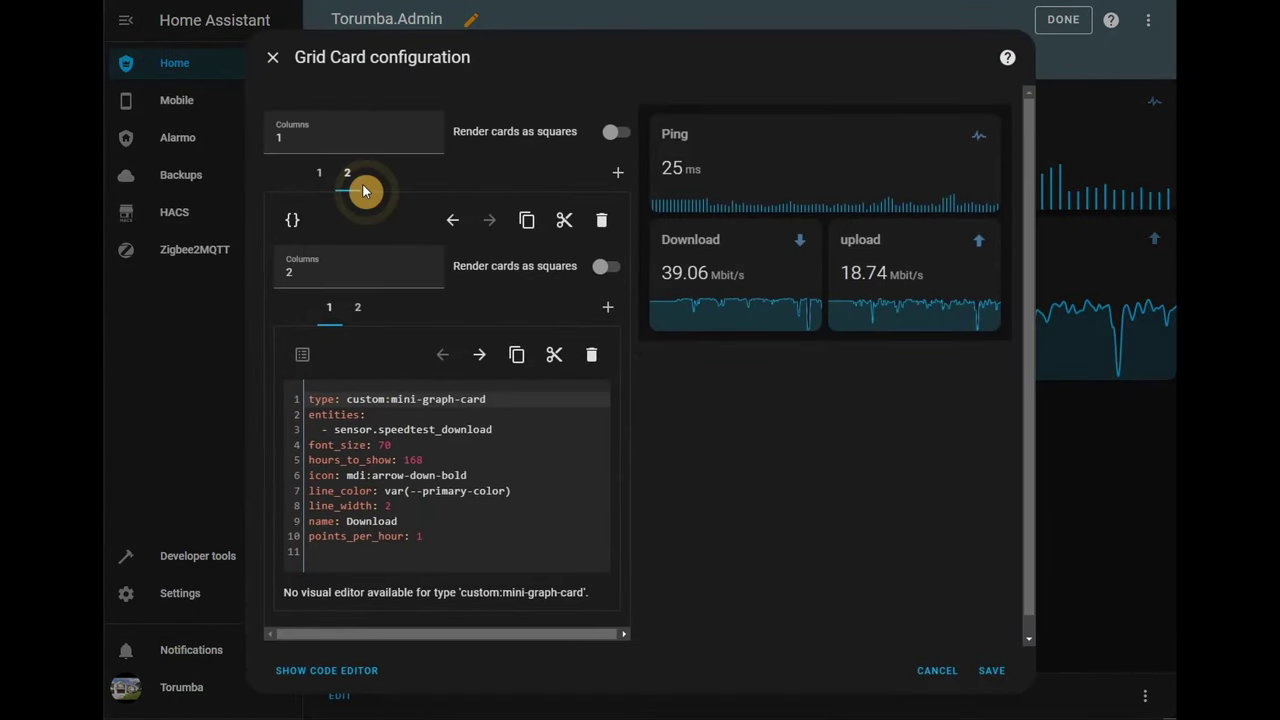
Step: Add a nested Grid card and scroll its card list down to Mushroom Update Card
left_click(618, 172)
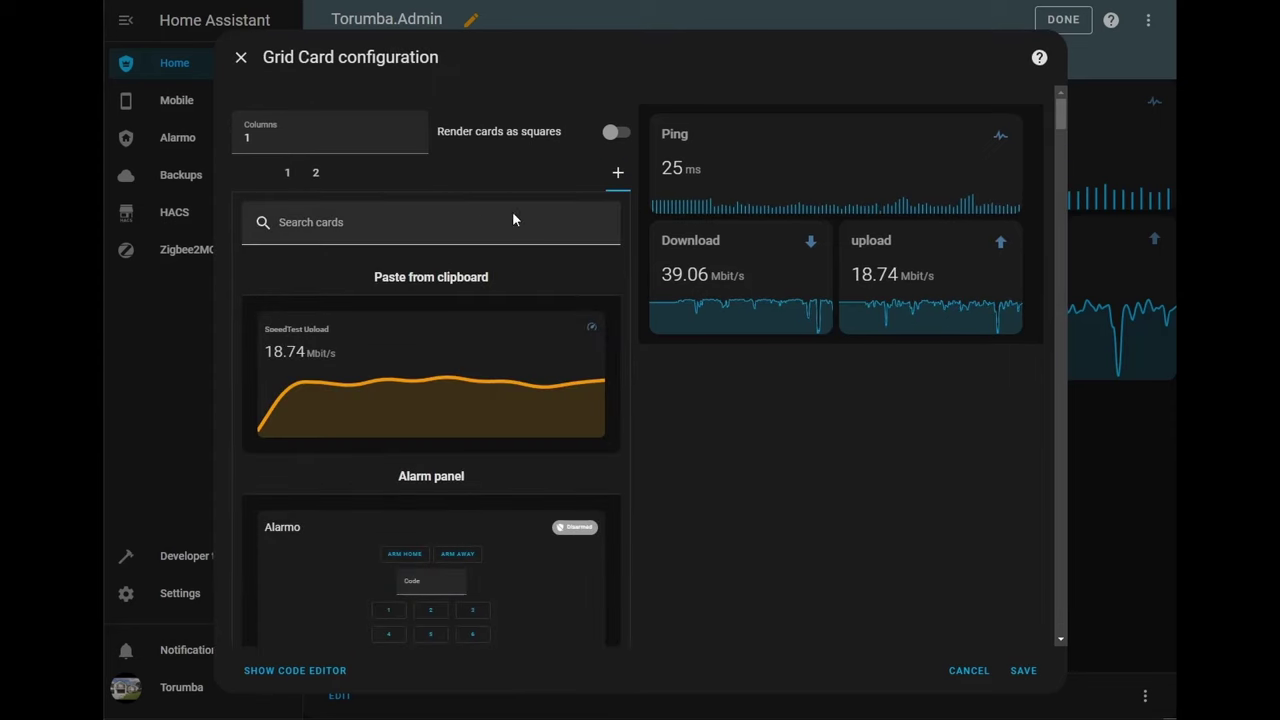
left_click(476, 229)
type("grid")
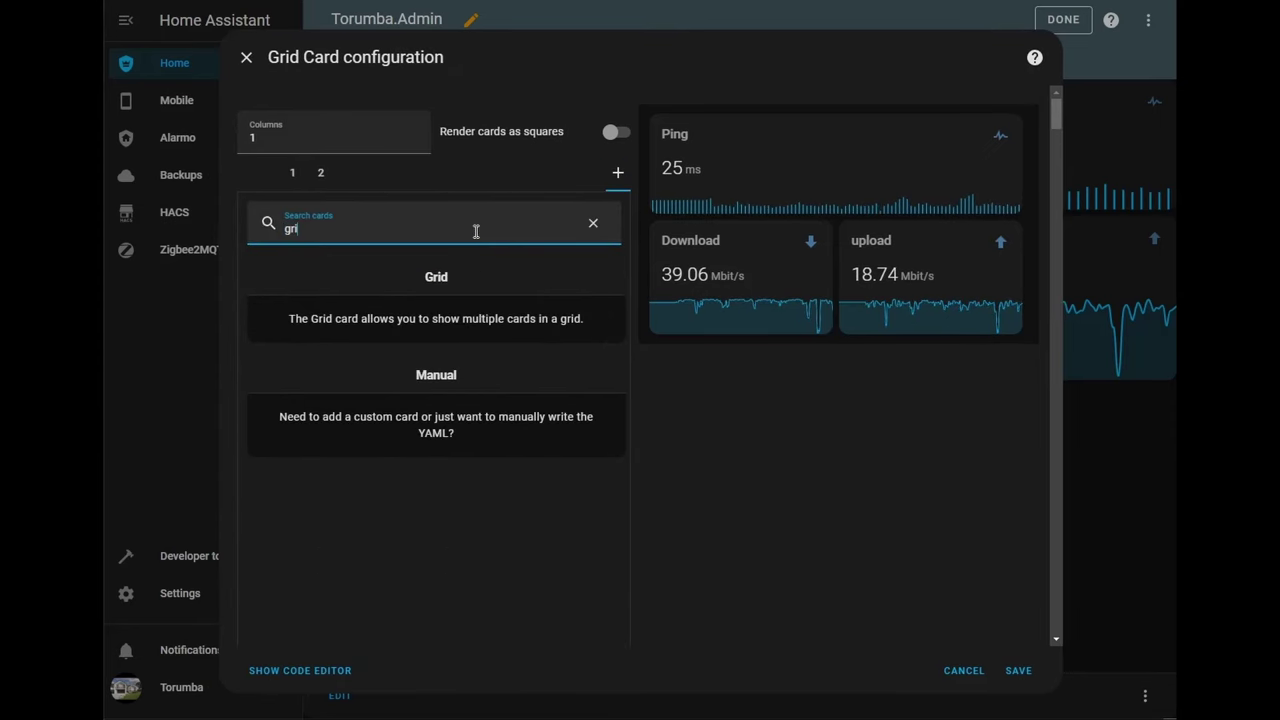
left_click(444, 282)
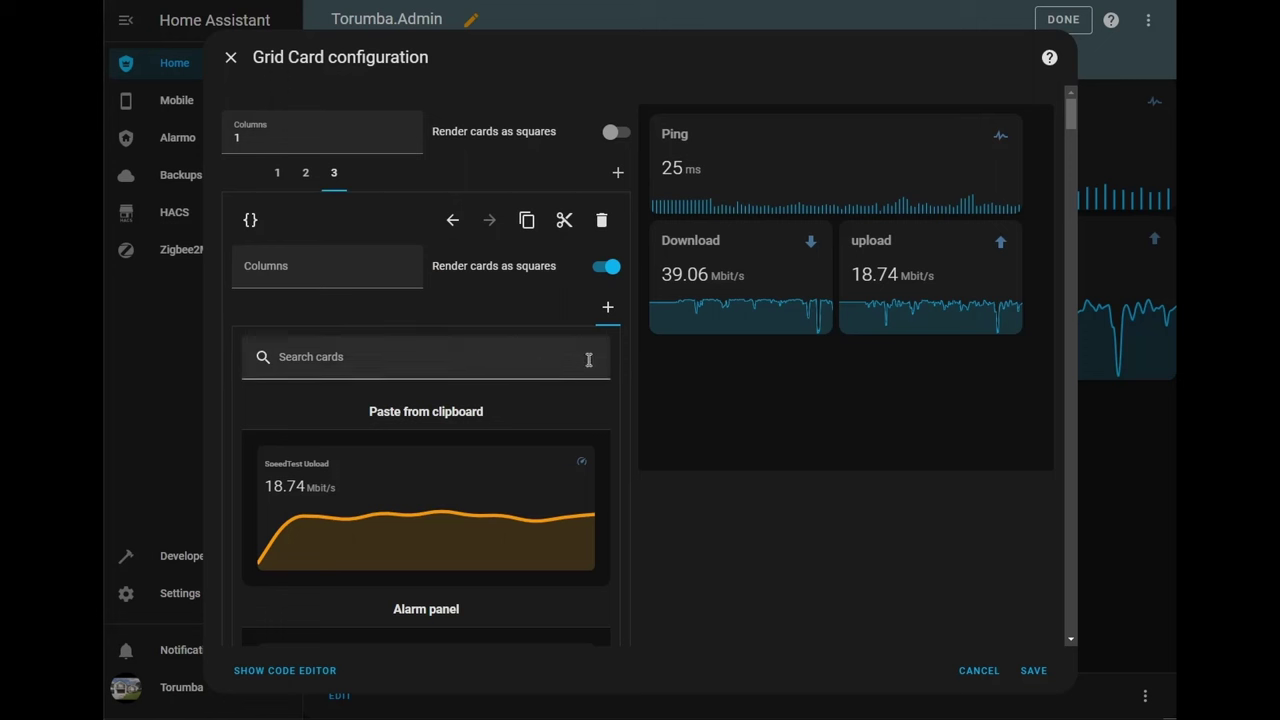
left_click(535, 360)
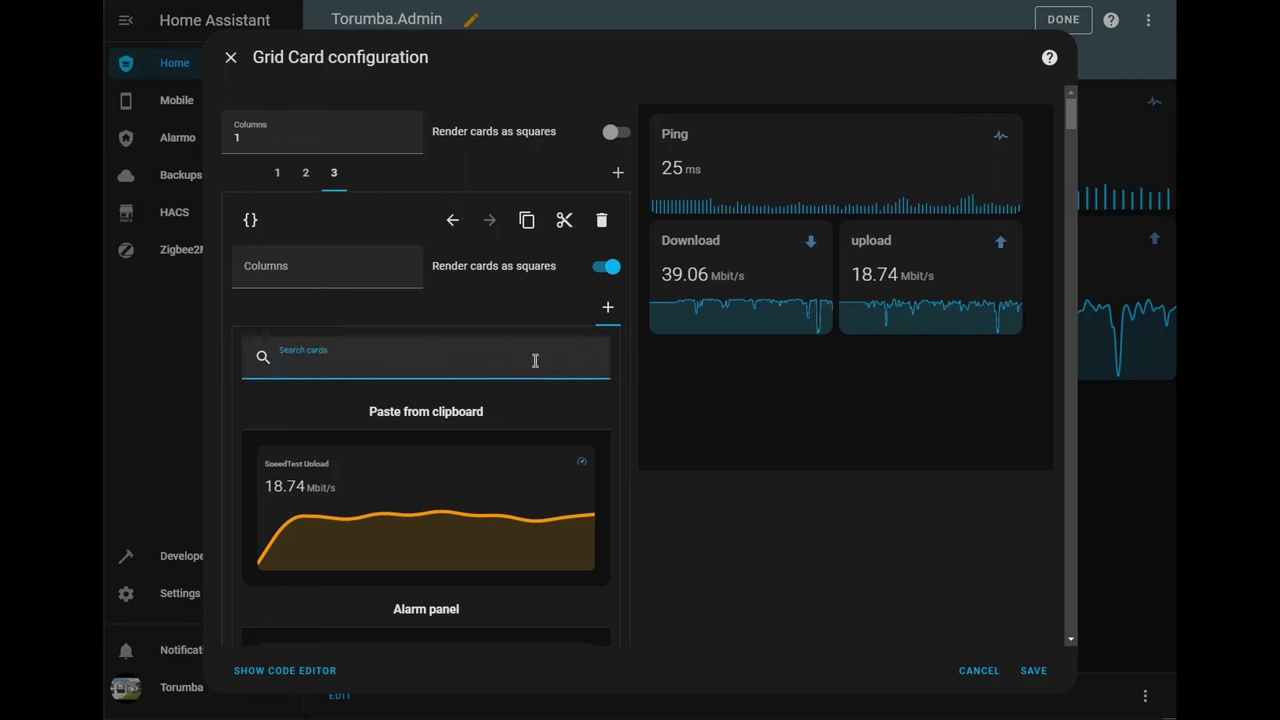
scroll(535, 360, "down", 15)
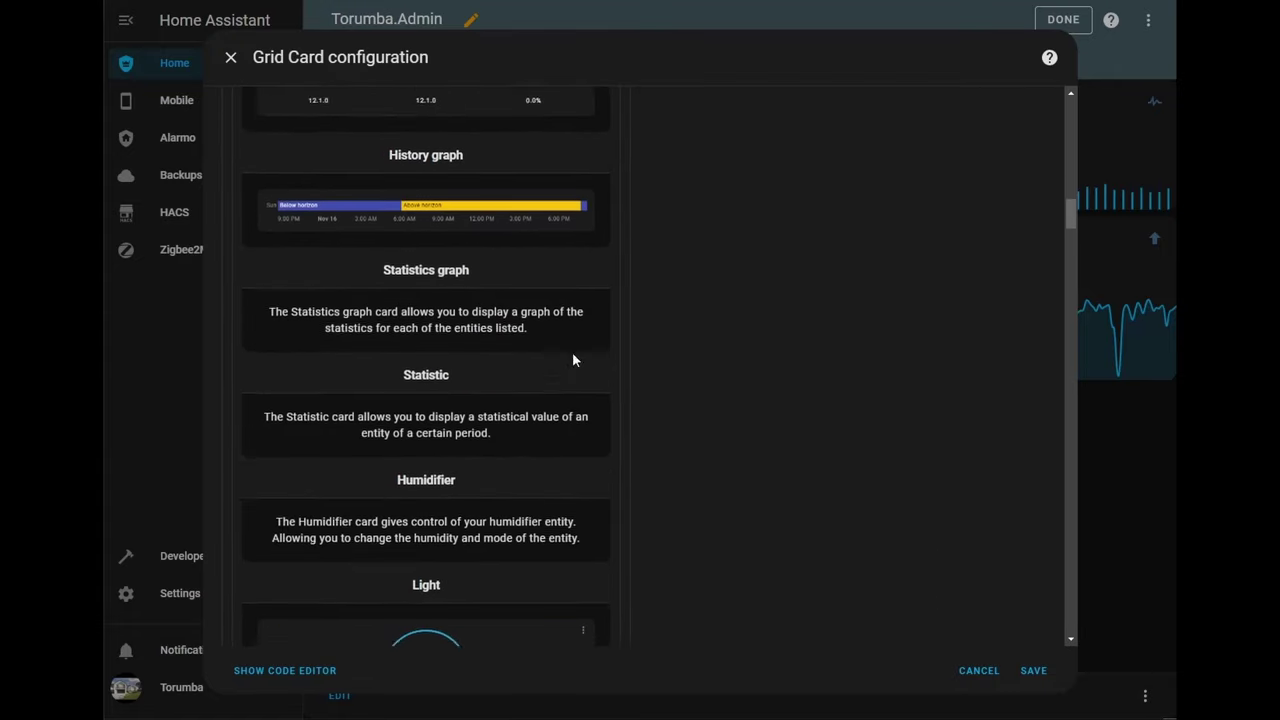
scroll(573, 360, "down", 20)
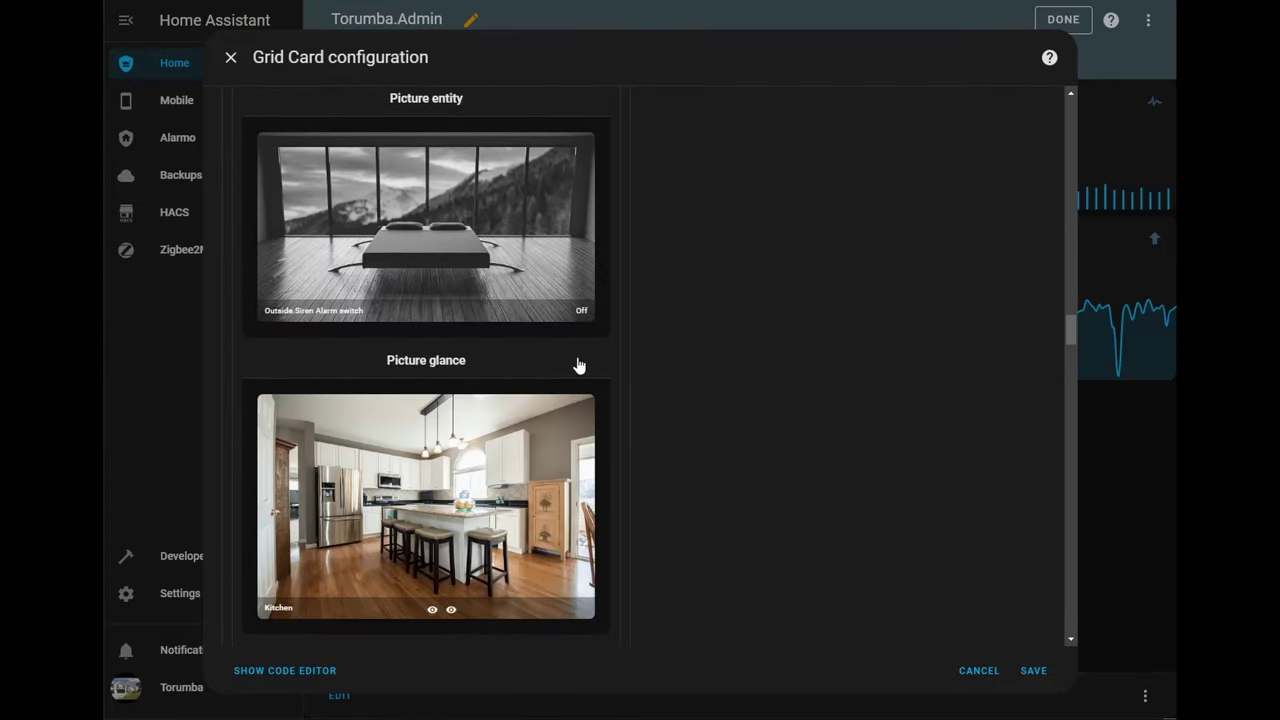
scroll(577, 365, "down", 15)
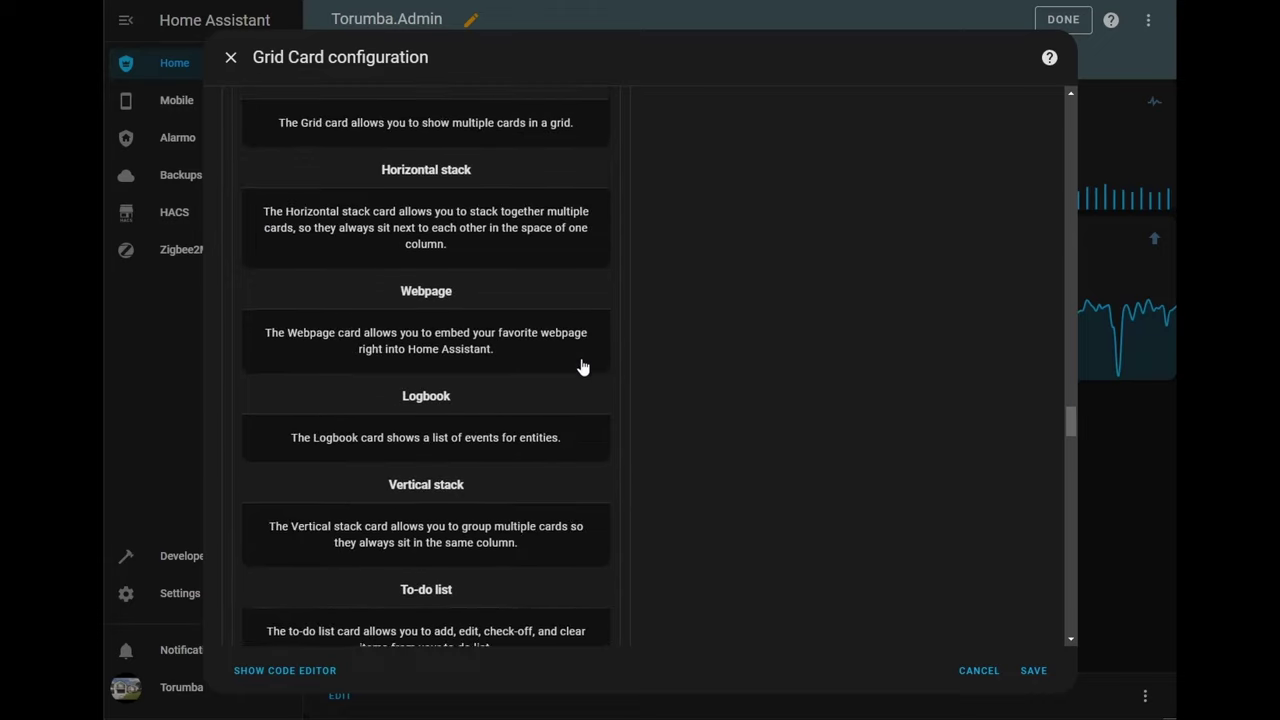
scroll(583, 368, "down", 15)
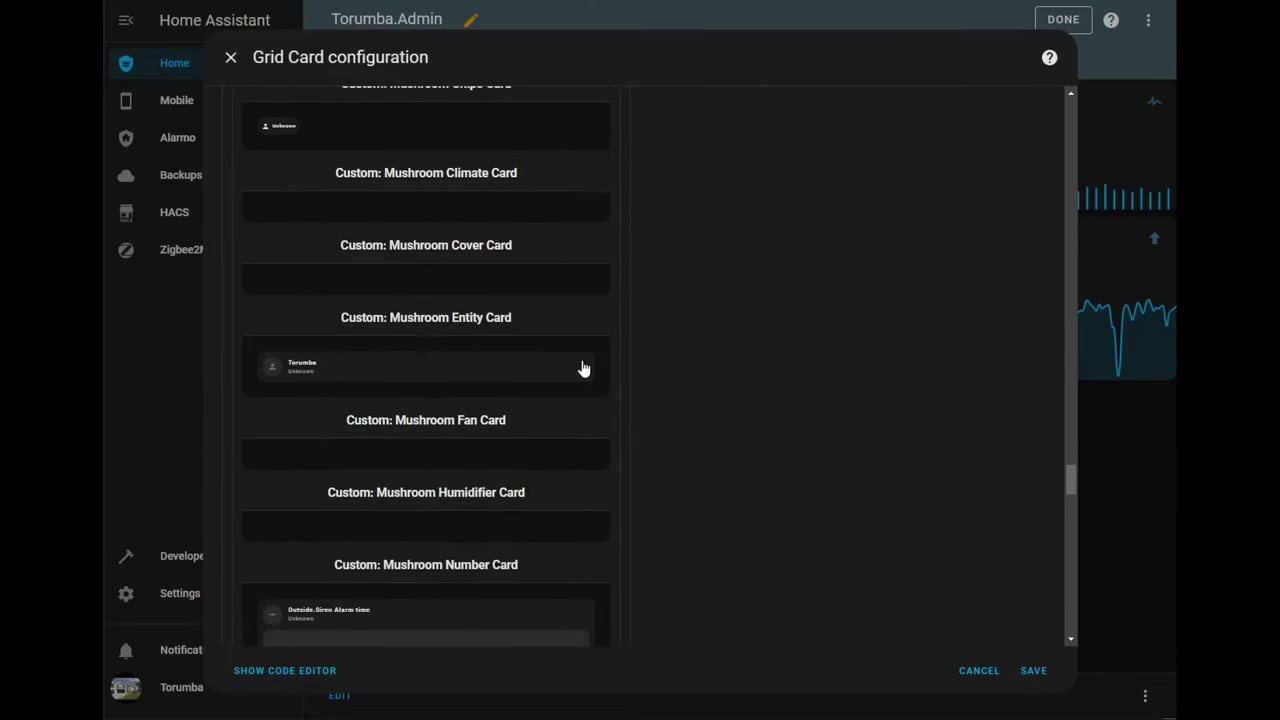
scroll(583, 369, "down", 8)
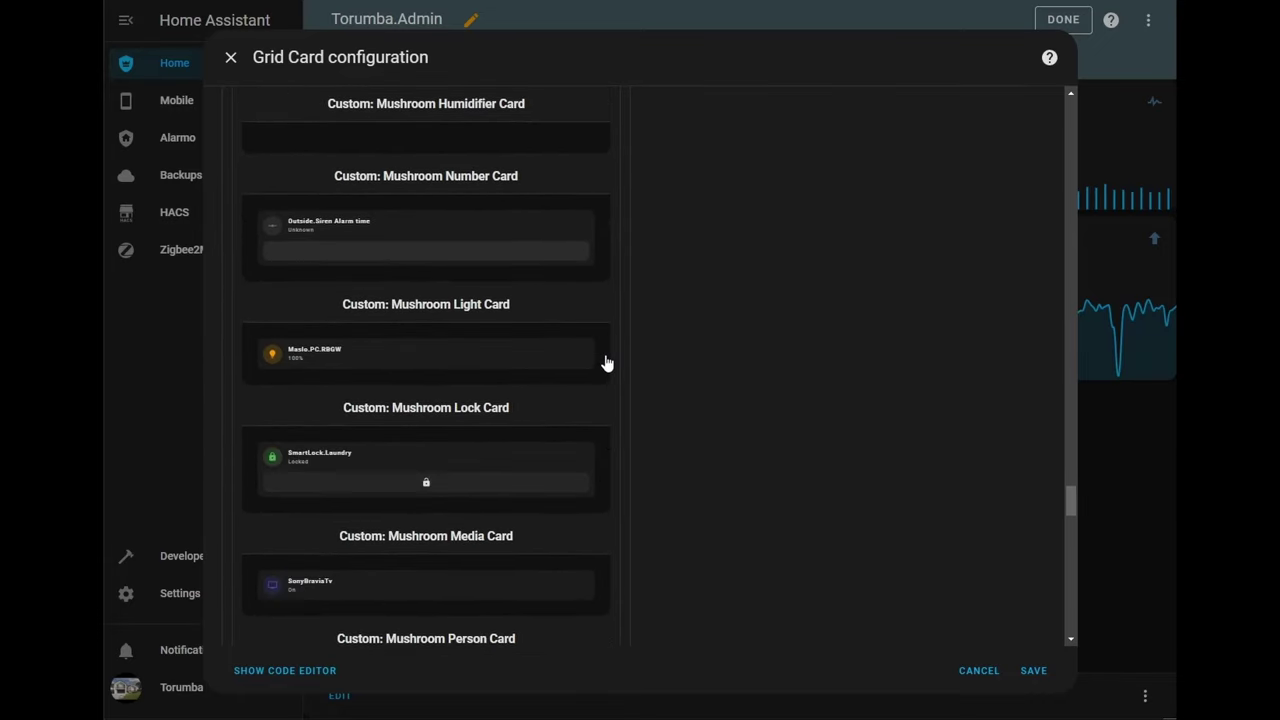
scroll(596, 365, "down", 10)
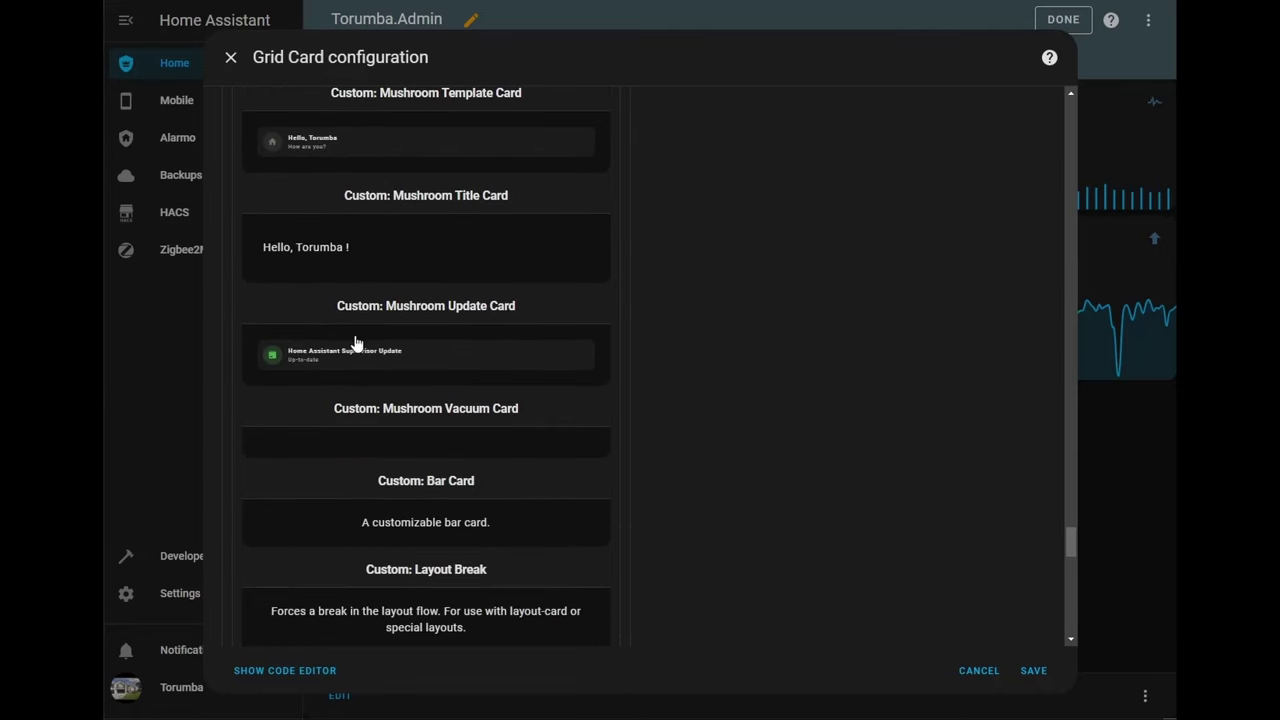
Step: Add a Mushroom Update card and paste two copies, giving three update cards
left_click(361, 350)
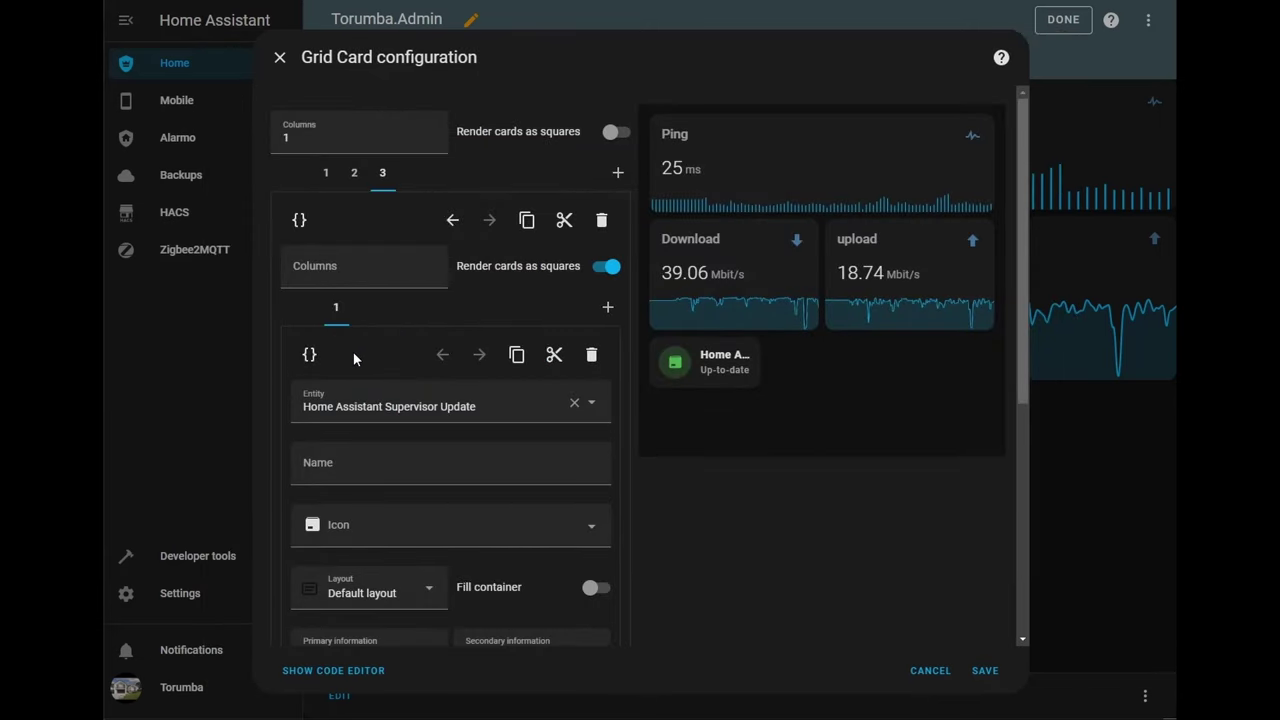
left_click(517, 355)
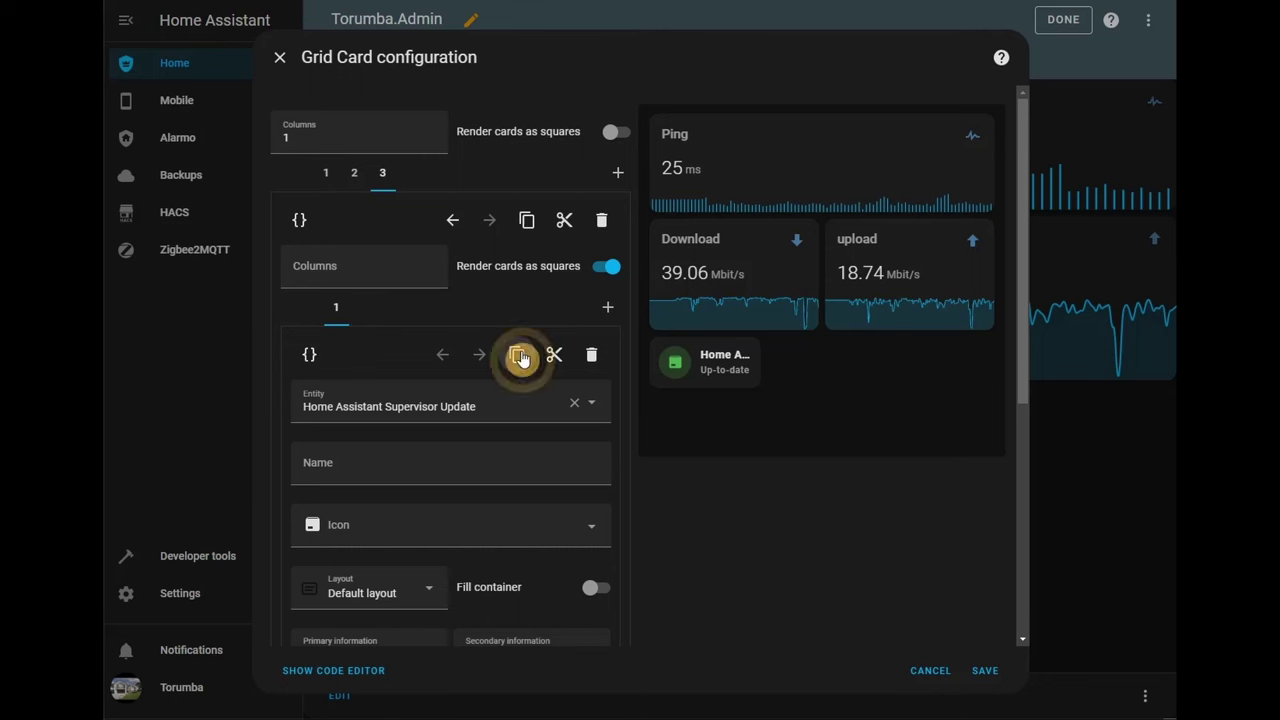
left_click(607, 308)
left_click(367, 468)
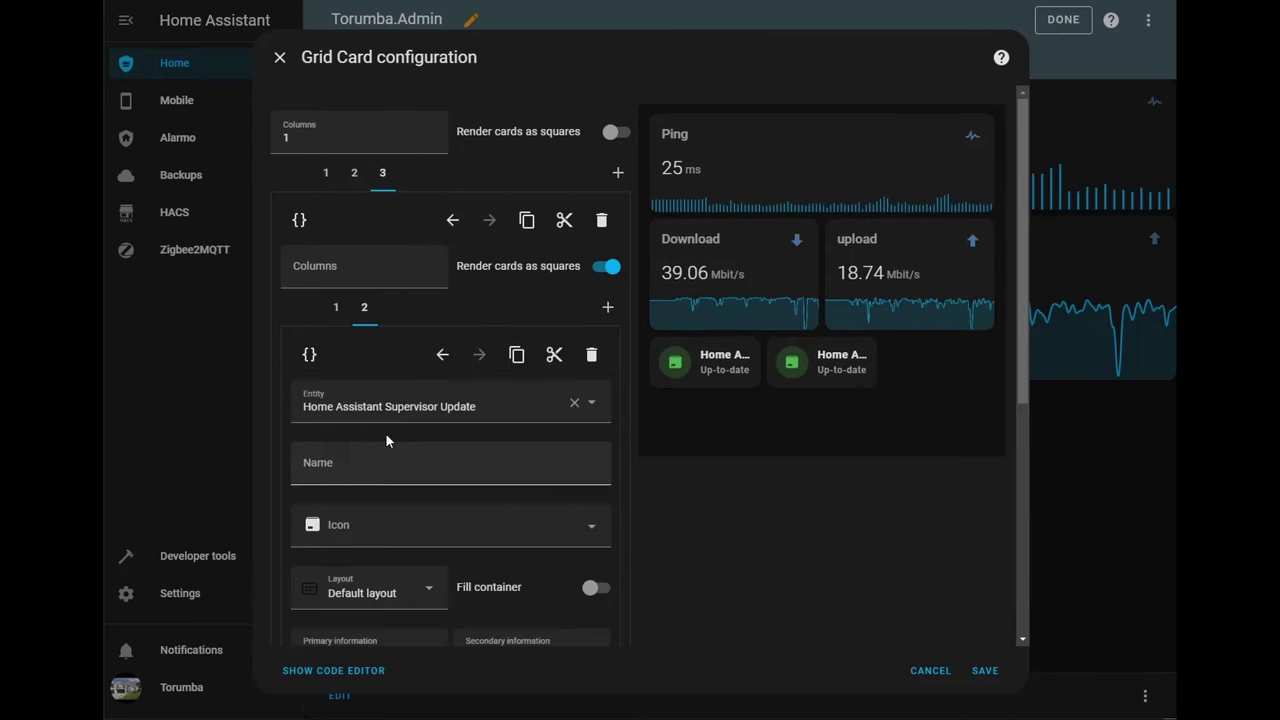
left_click(520, 356)
left_click(607, 308)
left_click(395, 460)
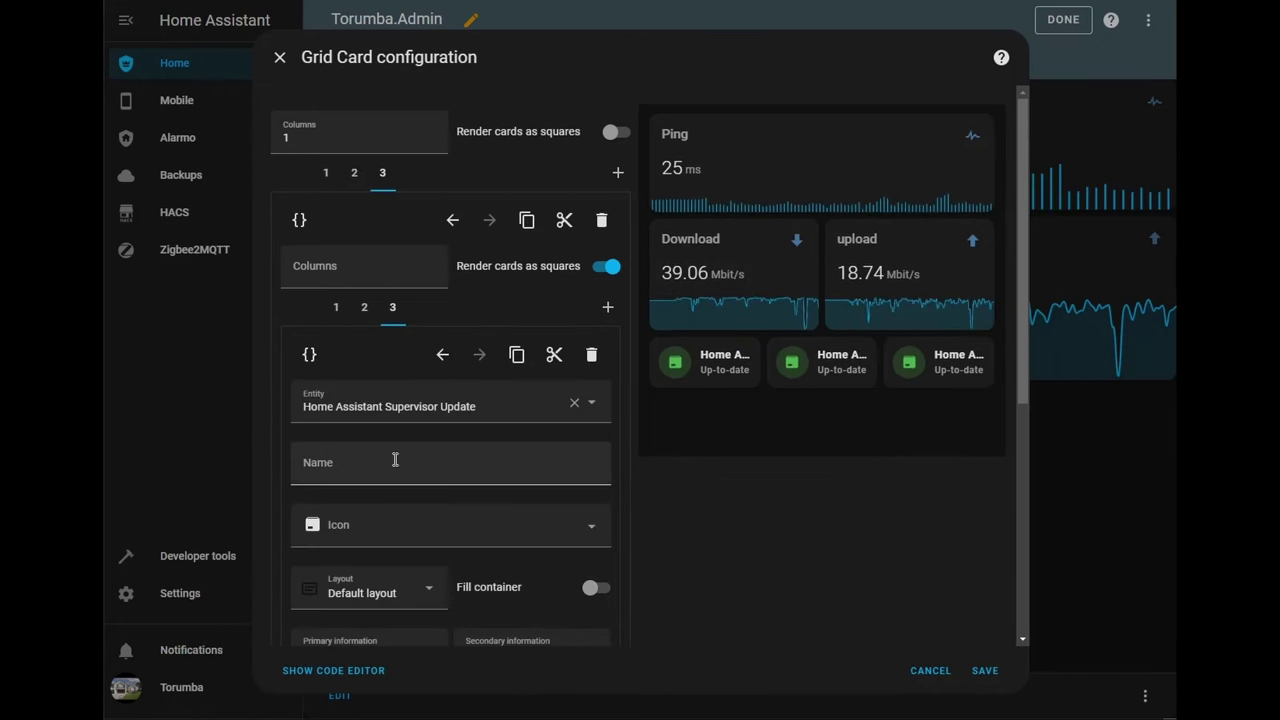
left_click(336, 307)
left_click(428, 476)
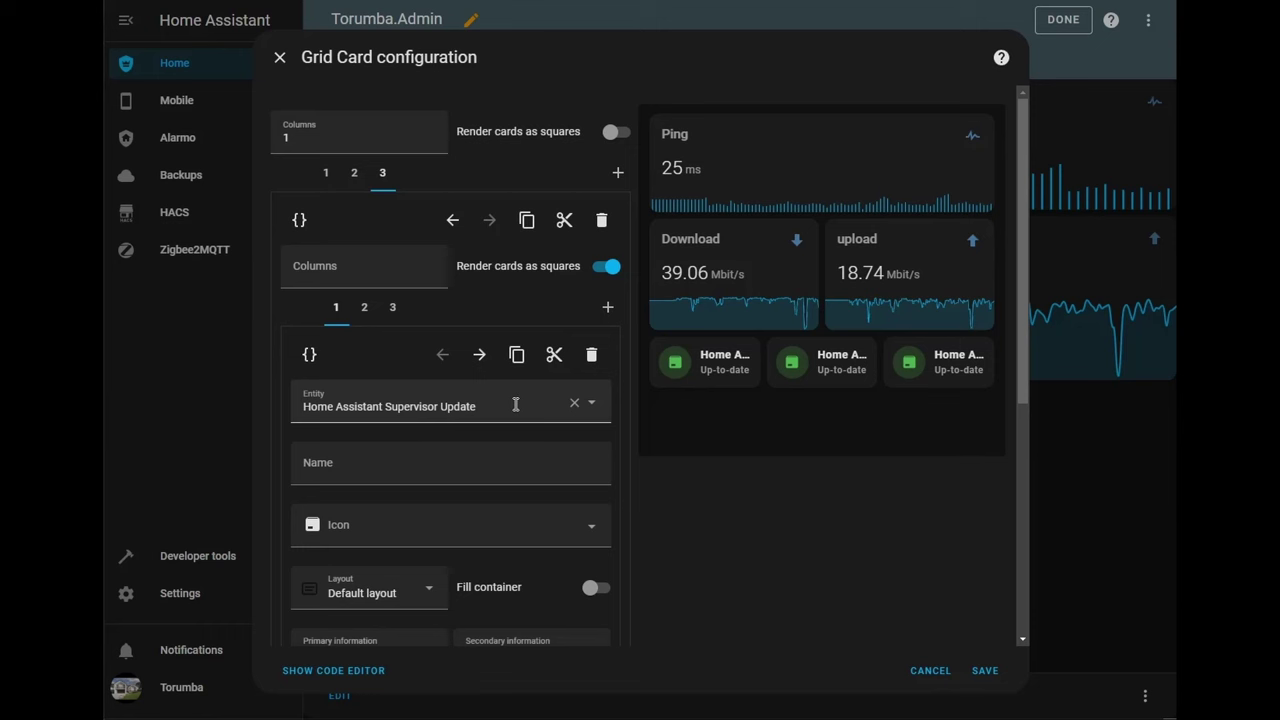
Step: Set the first card's entity to Home Assistant Supervisor Update with Entity picture icon type
left_click_drag(515, 404, 238, 409)
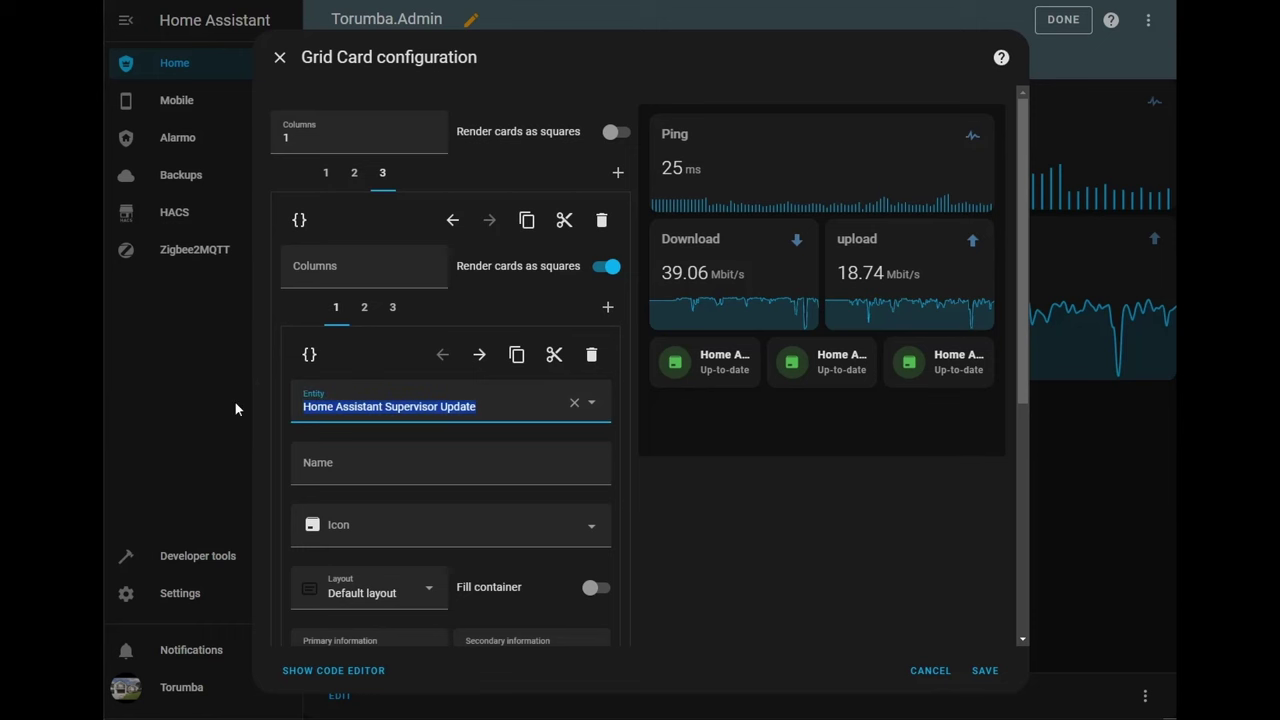
key("BackSpace")
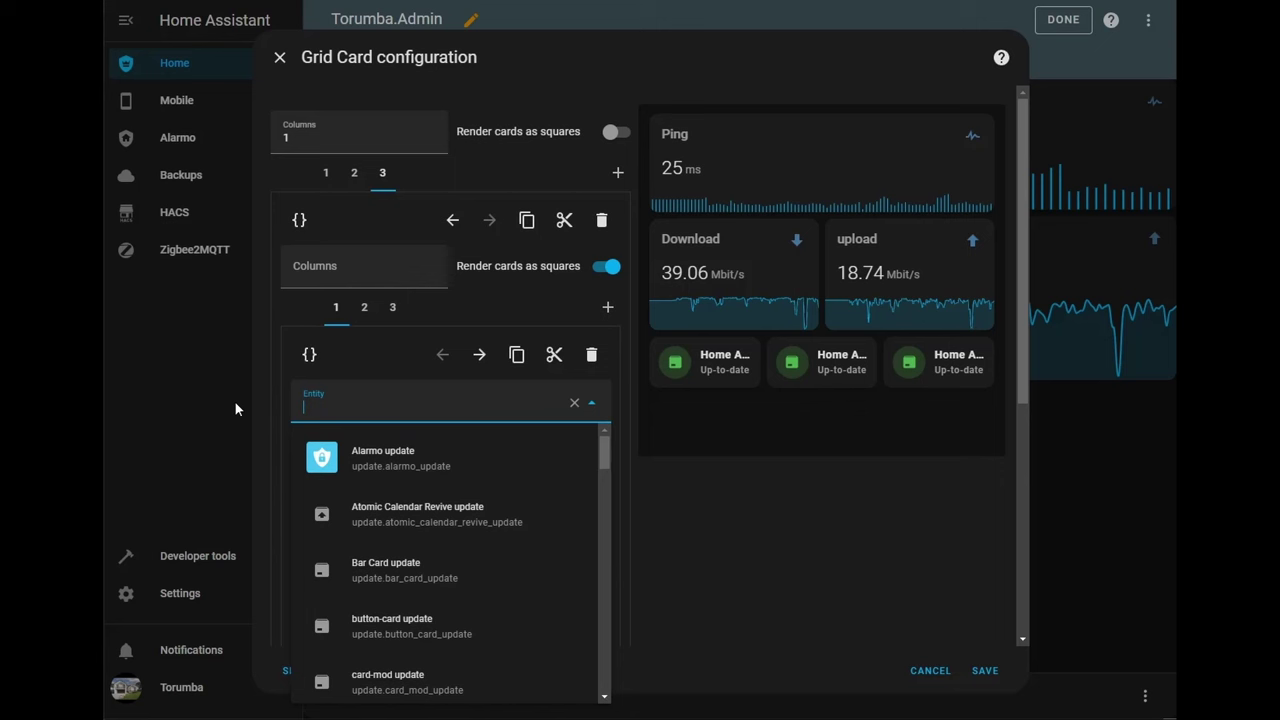
type("home")
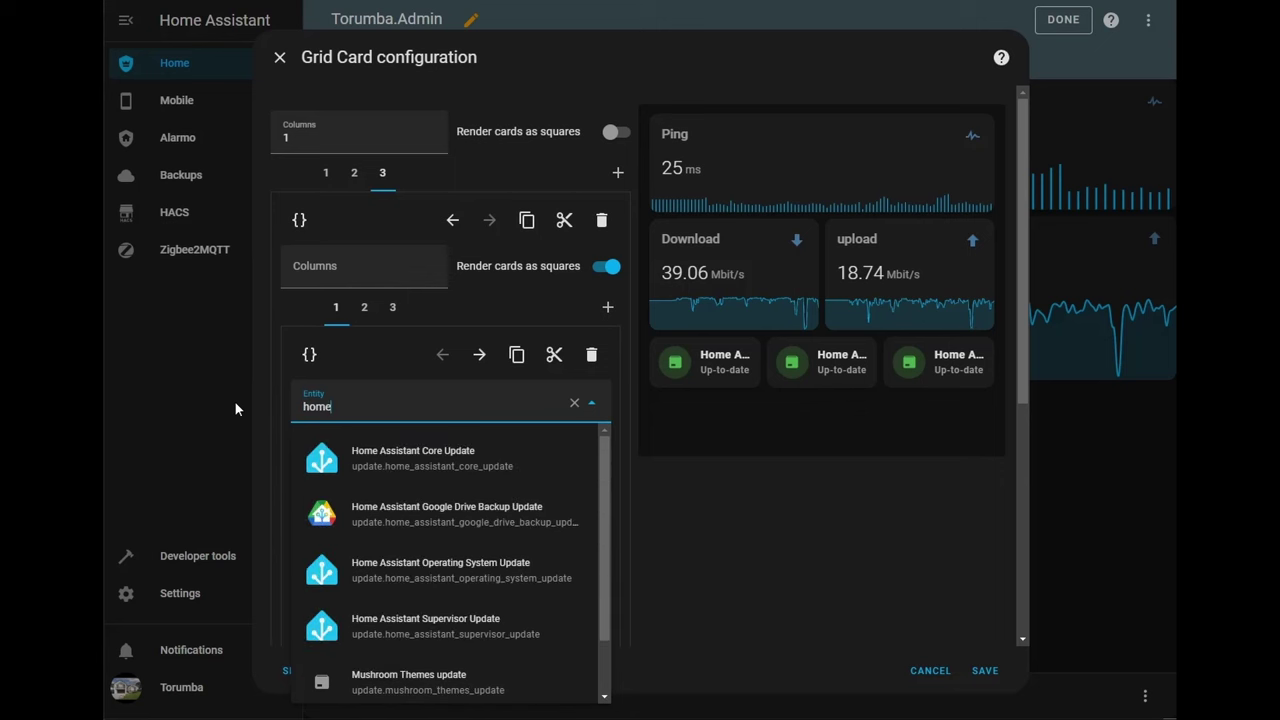
left_click(472, 628)
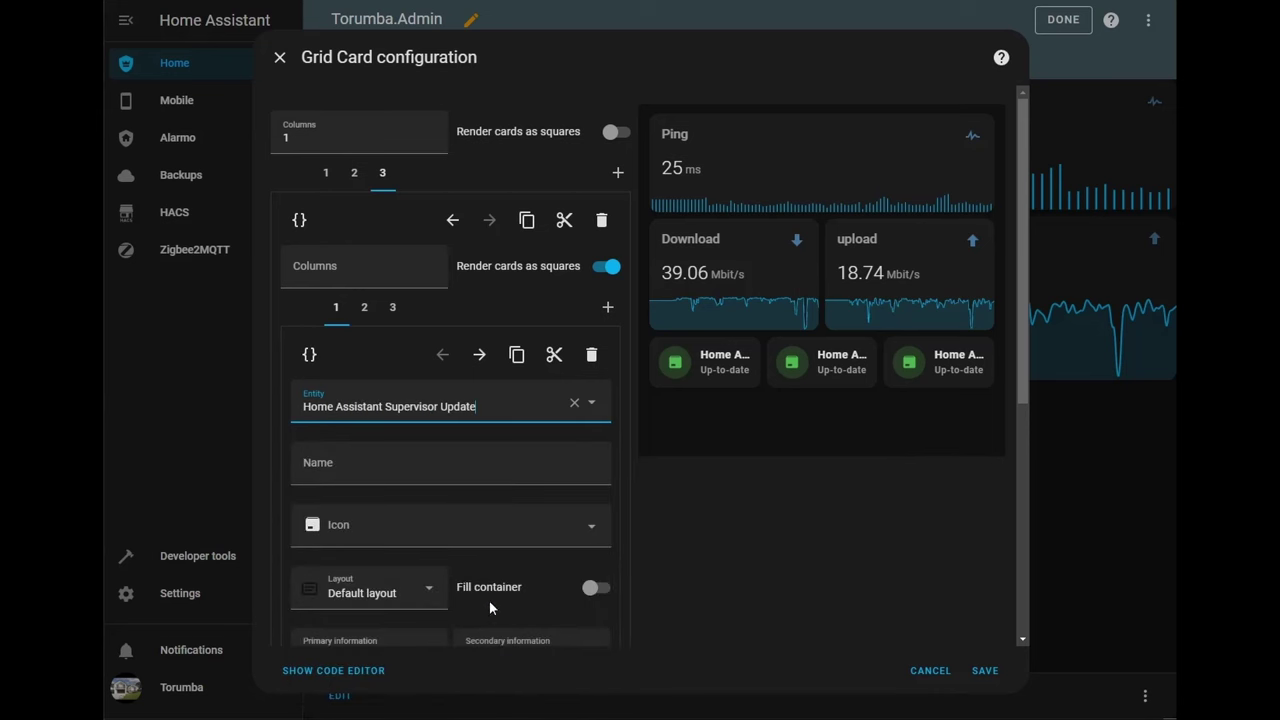
scroll(425, 448, "down", 3)
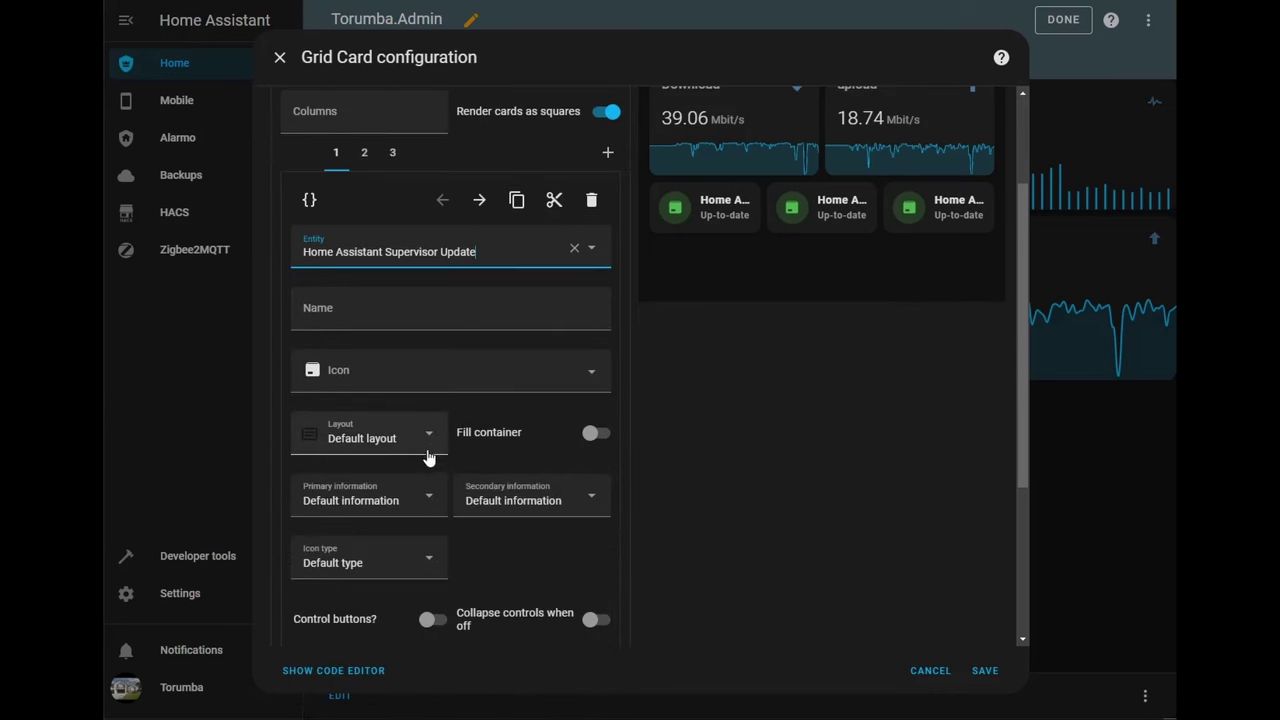
scroll(433, 432, "down", 1)
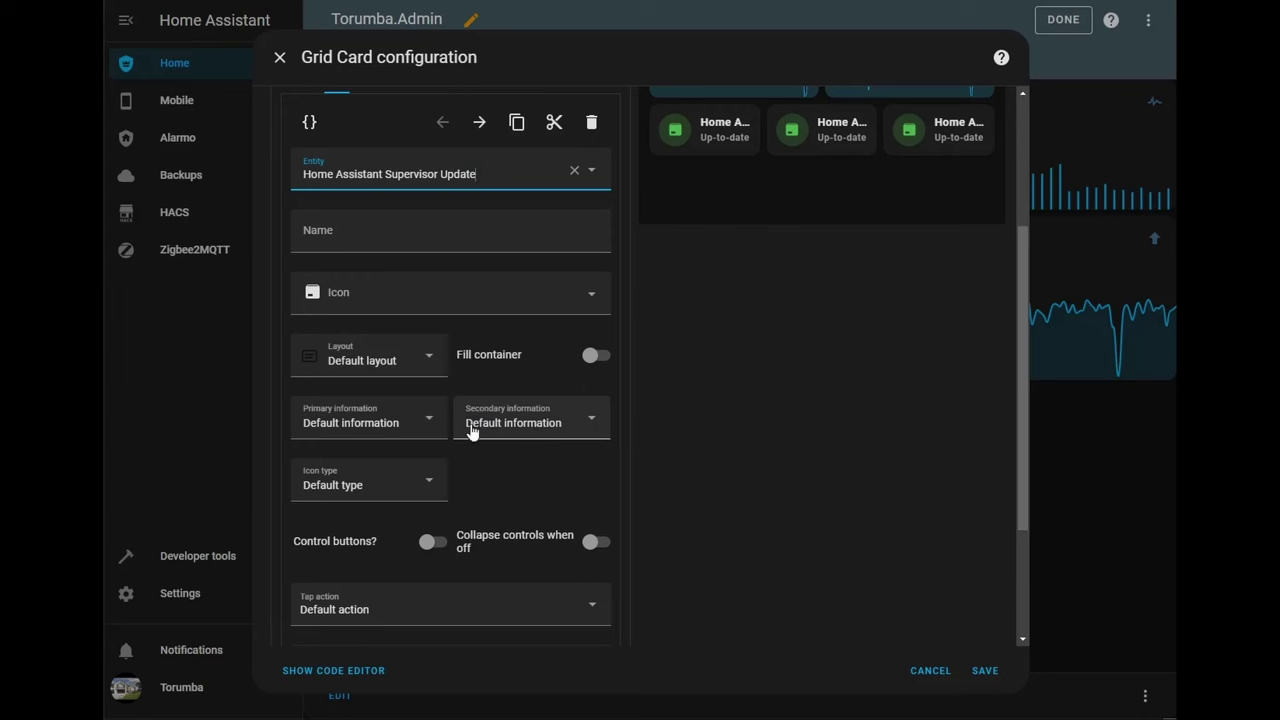
left_click(324, 482)
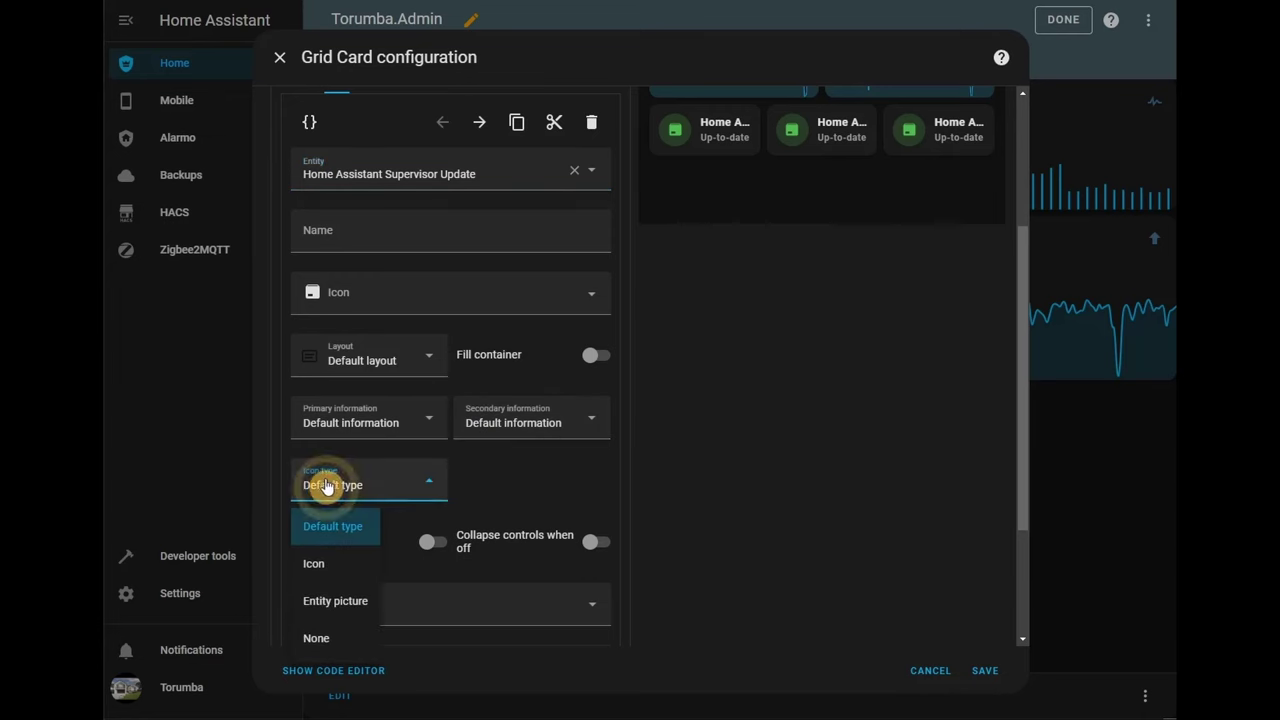
left_click(343, 601)
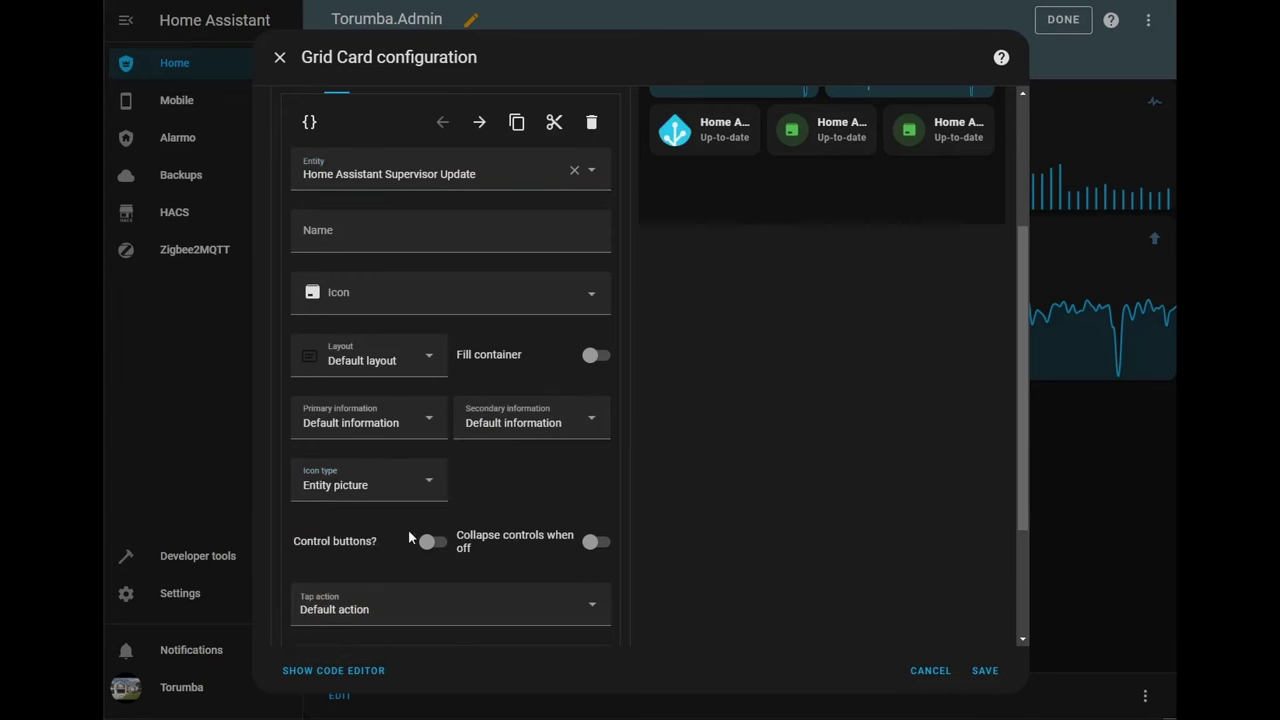
scroll(450, 505, "up", 1)
scroll(450, 503, "up", 1)
scroll(451, 505, "down", 4)
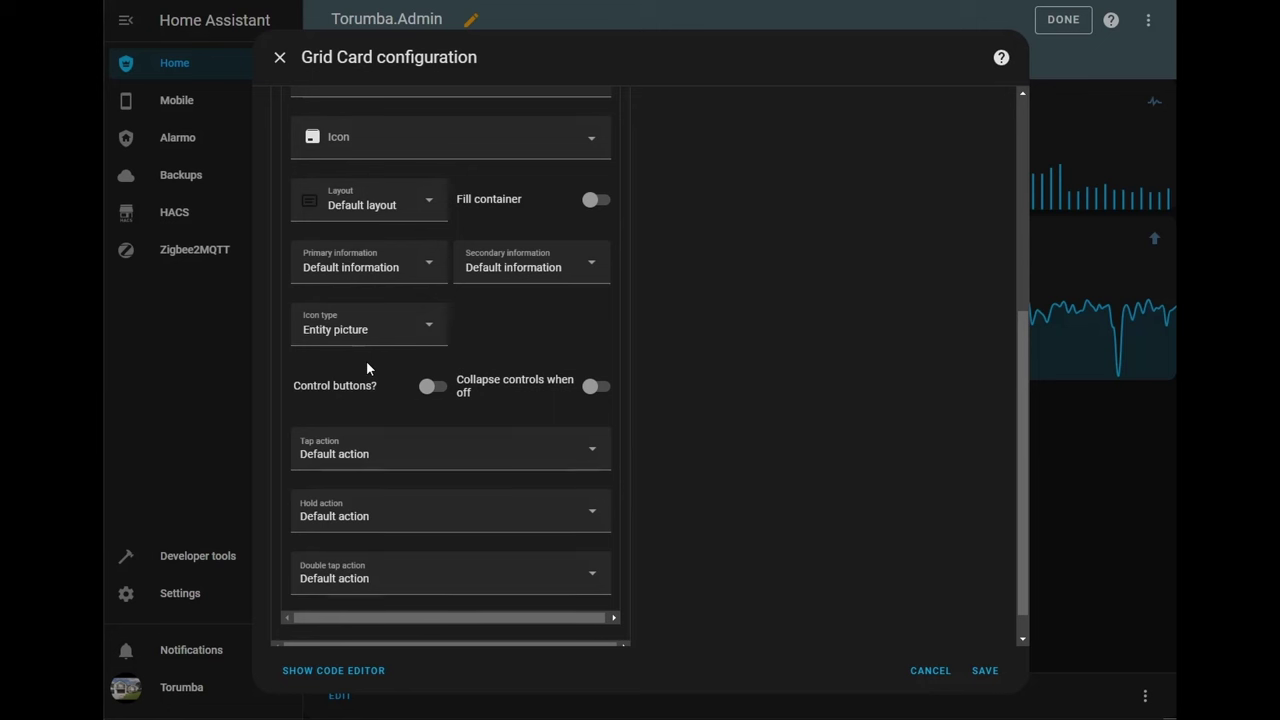
Step: Enable control buttons and set tap, hold and double-tap actions to No action
left_click(421, 390)
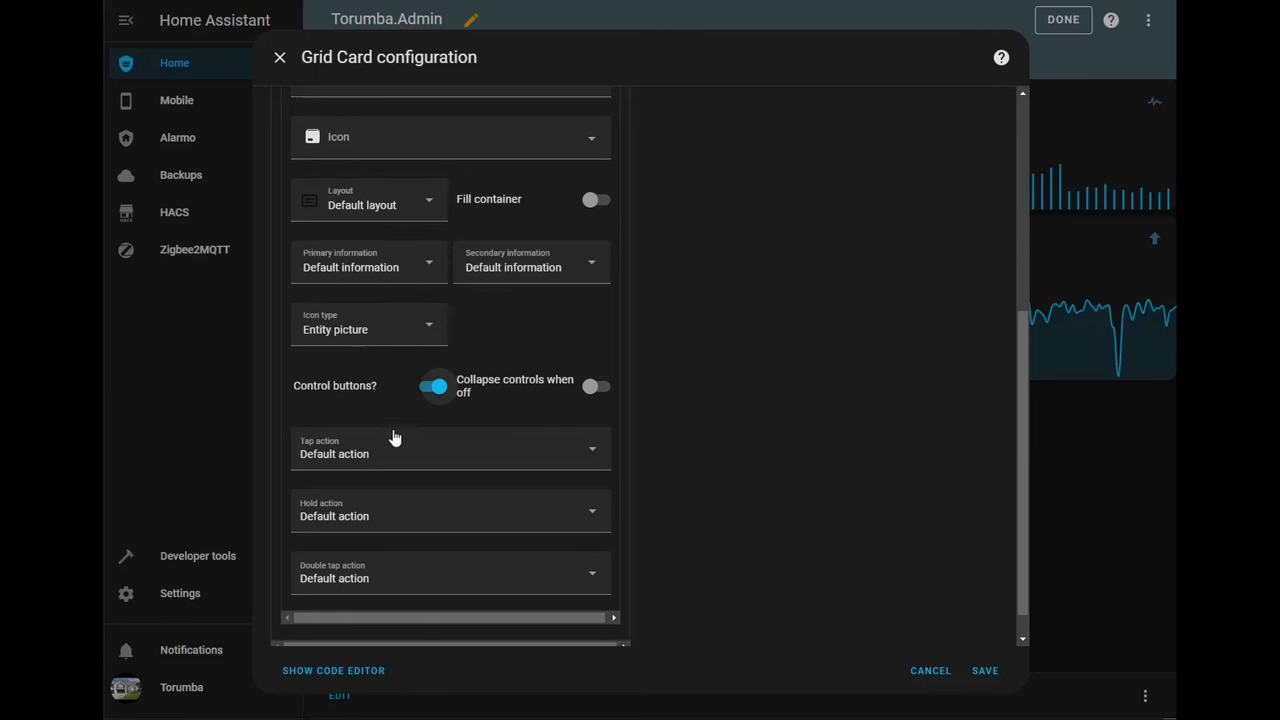
left_click(320, 458)
left_click(330, 398)
left_click(343, 510)
left_click(345, 458)
left_click(351, 564)
left_click(354, 528)
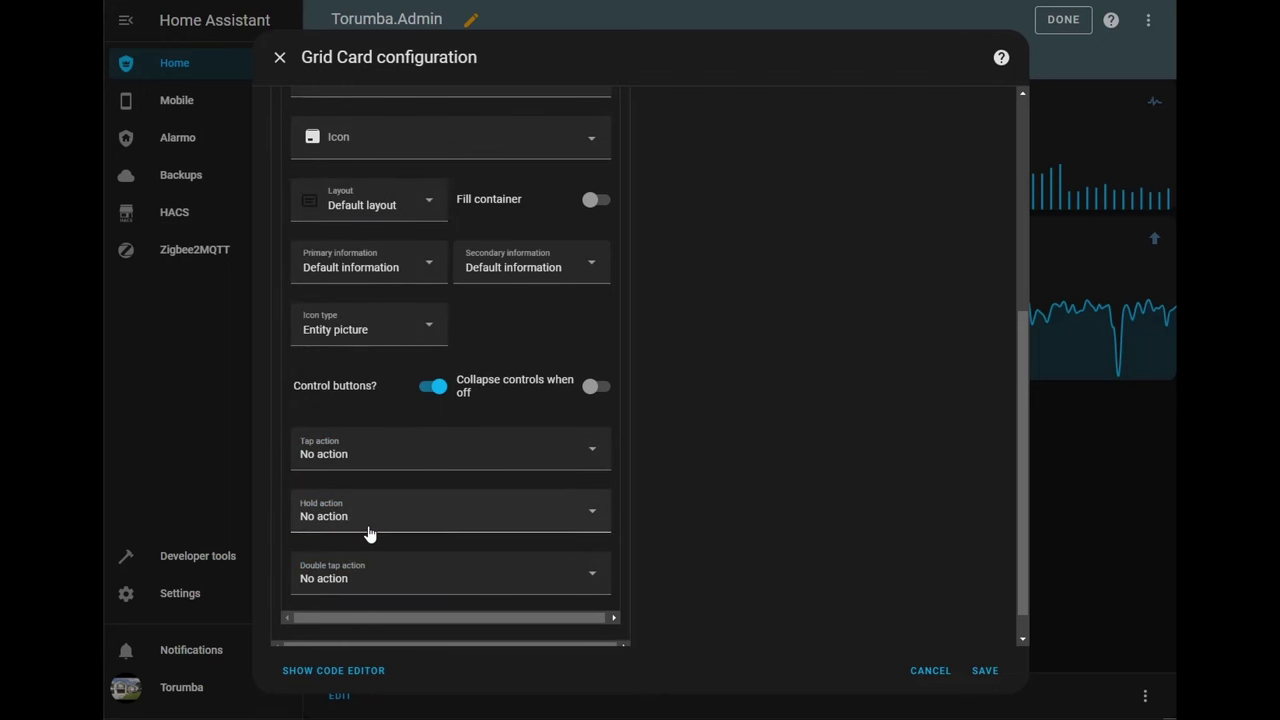
scroll(385, 530, "up", 4)
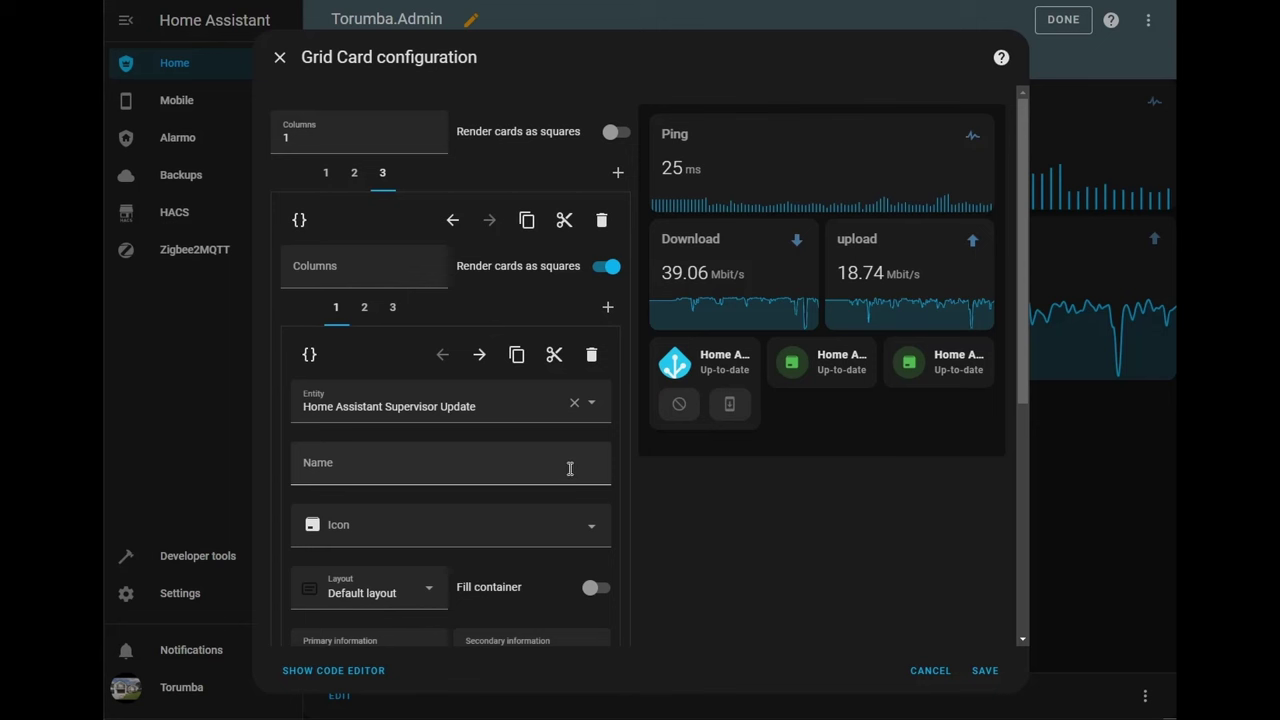
Step: Set the second card's entity to Home Assistant Operating System Update with Entity picture icon
left_click(364, 307)
left_click(500, 403)
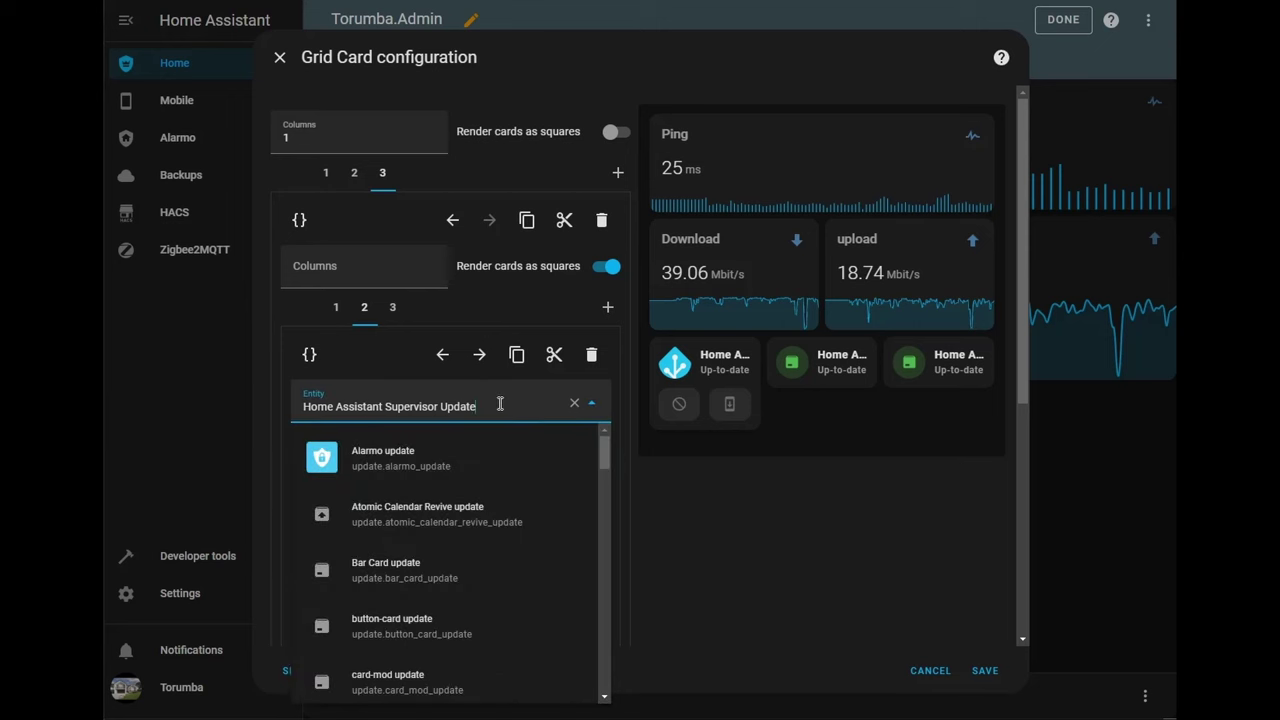
left_click_drag(500, 403, 261, 398)
key("BackSpace")
key("ctrl+a")
key("BackSpace")
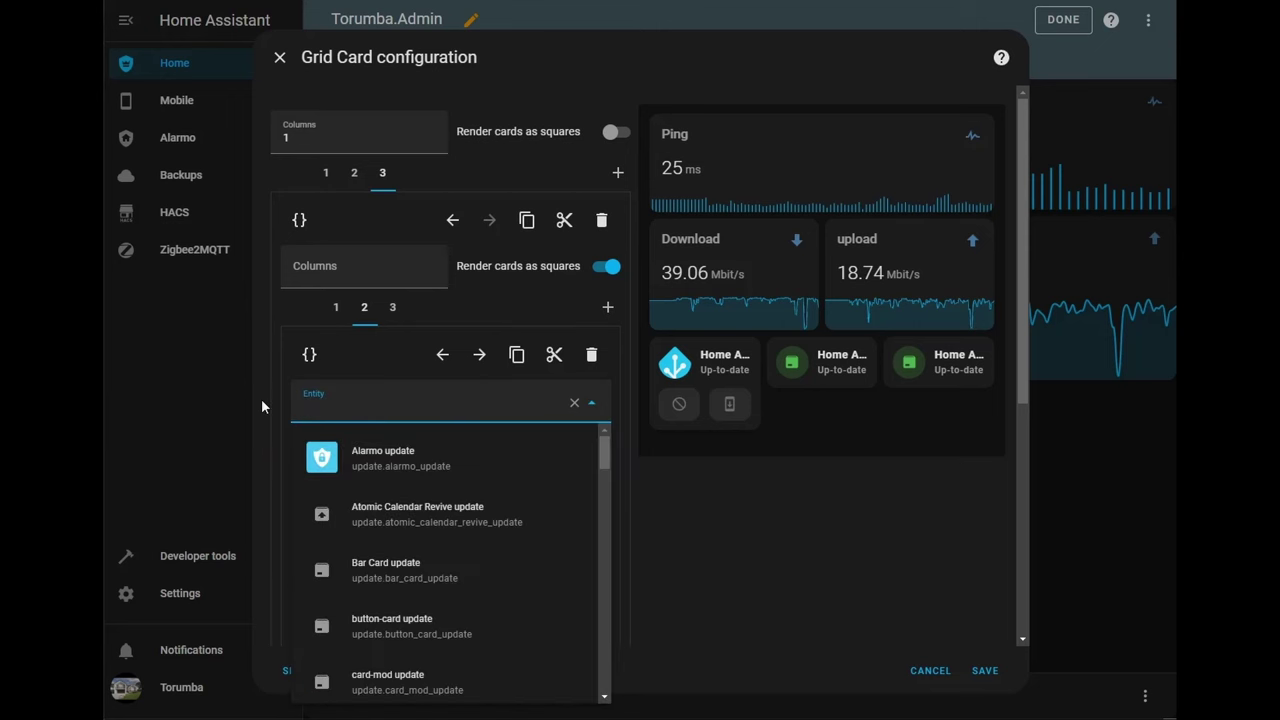
type("home")
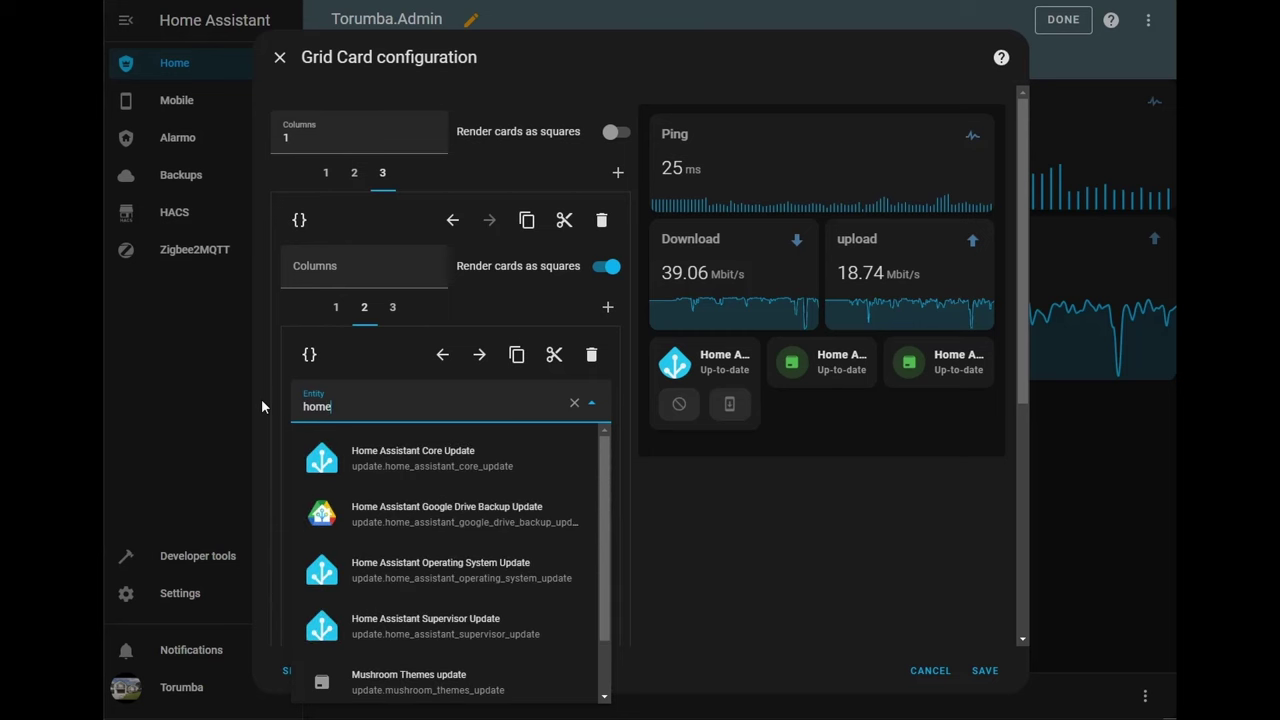
left_click(514, 572)
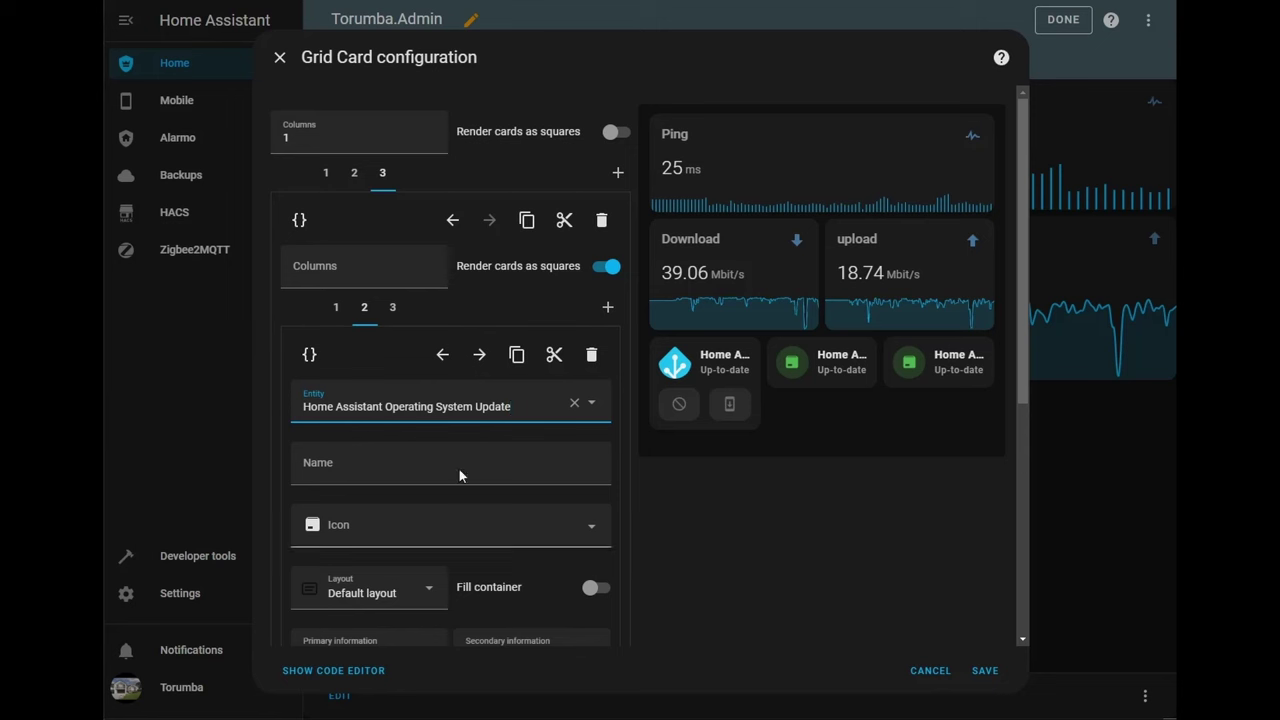
scroll(413, 507, "down", 2)
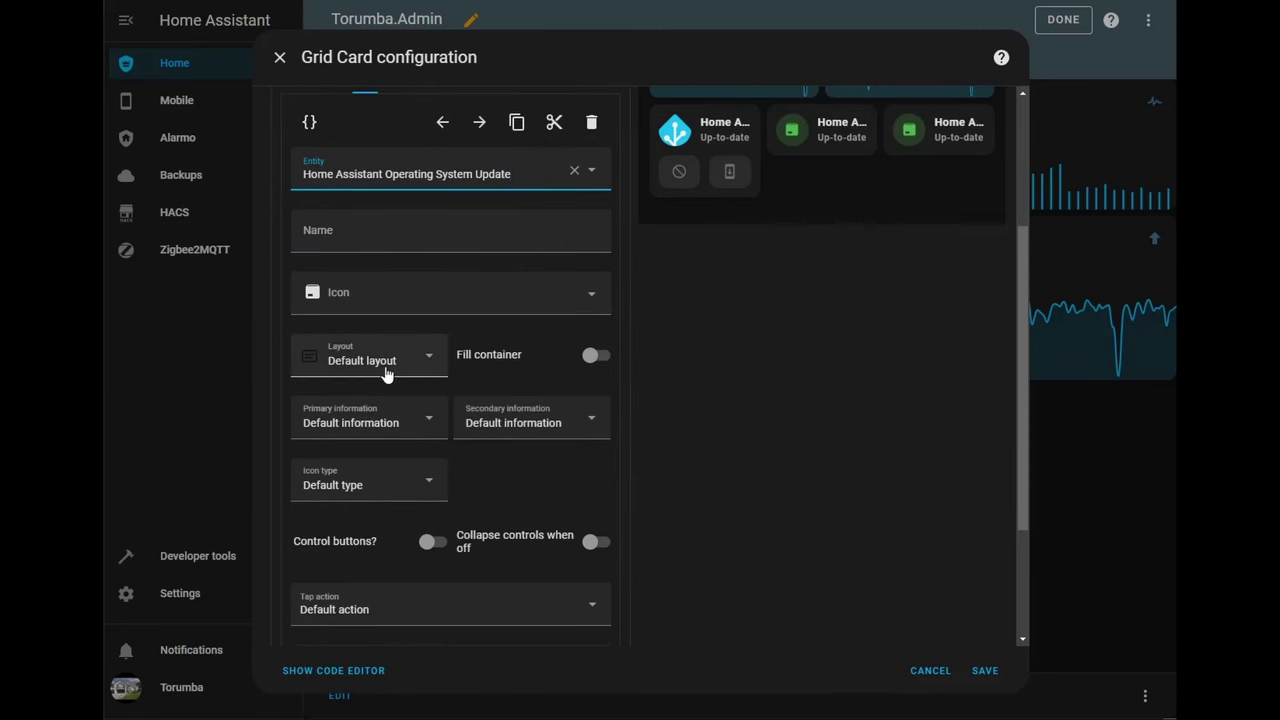
left_click(380, 486)
left_click(352, 606)
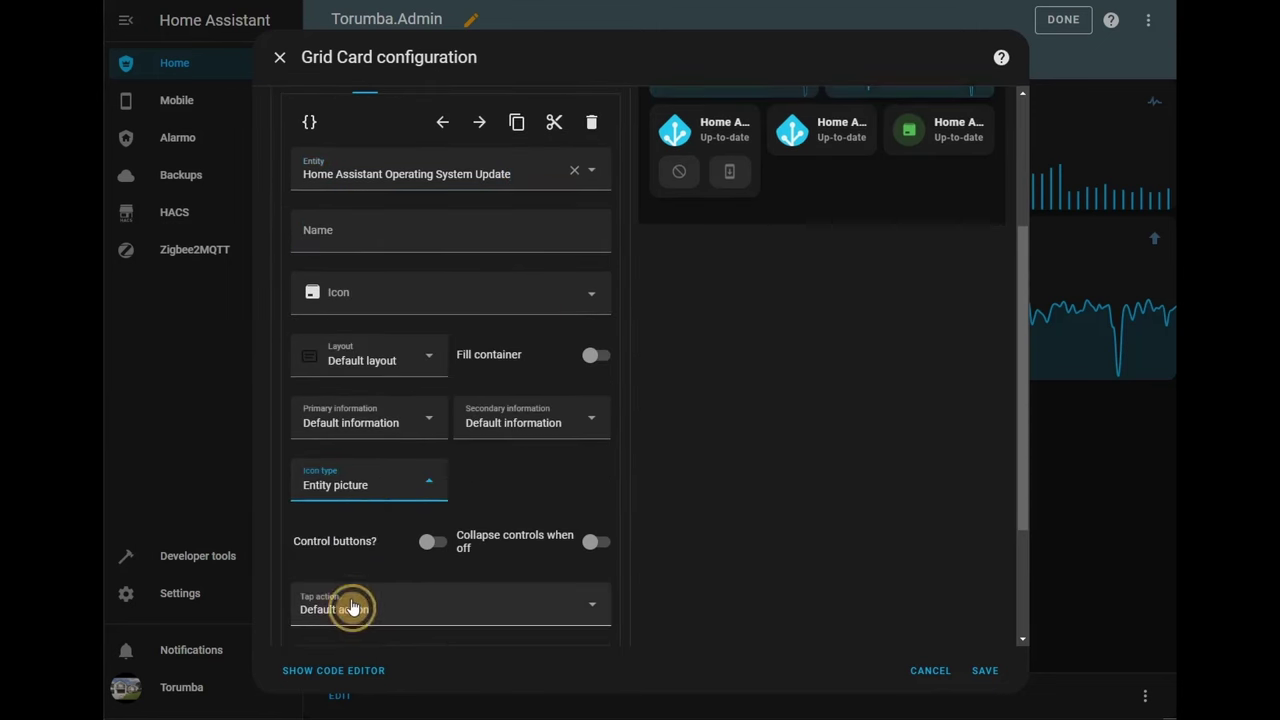
Step: Turn on control buttons and set tap, hold and double-tap actions to No action
left_click(435, 540)
scroll(449, 480, "down", 2)
left_click(380, 460)
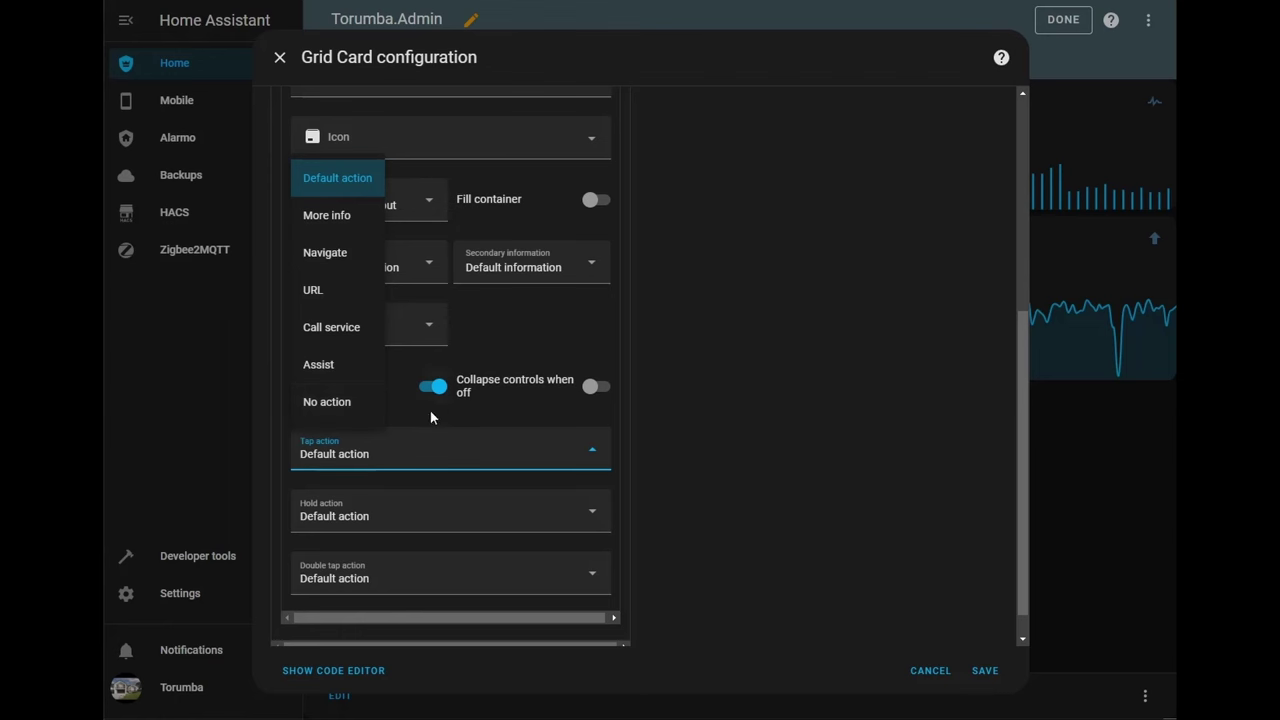
left_click(338, 402)
left_click(350, 516)
left_click(327, 464)
left_click(400, 575)
left_click(350, 526)
scroll(417, 538, "up", 2)
scroll(417, 538, "up", 2)
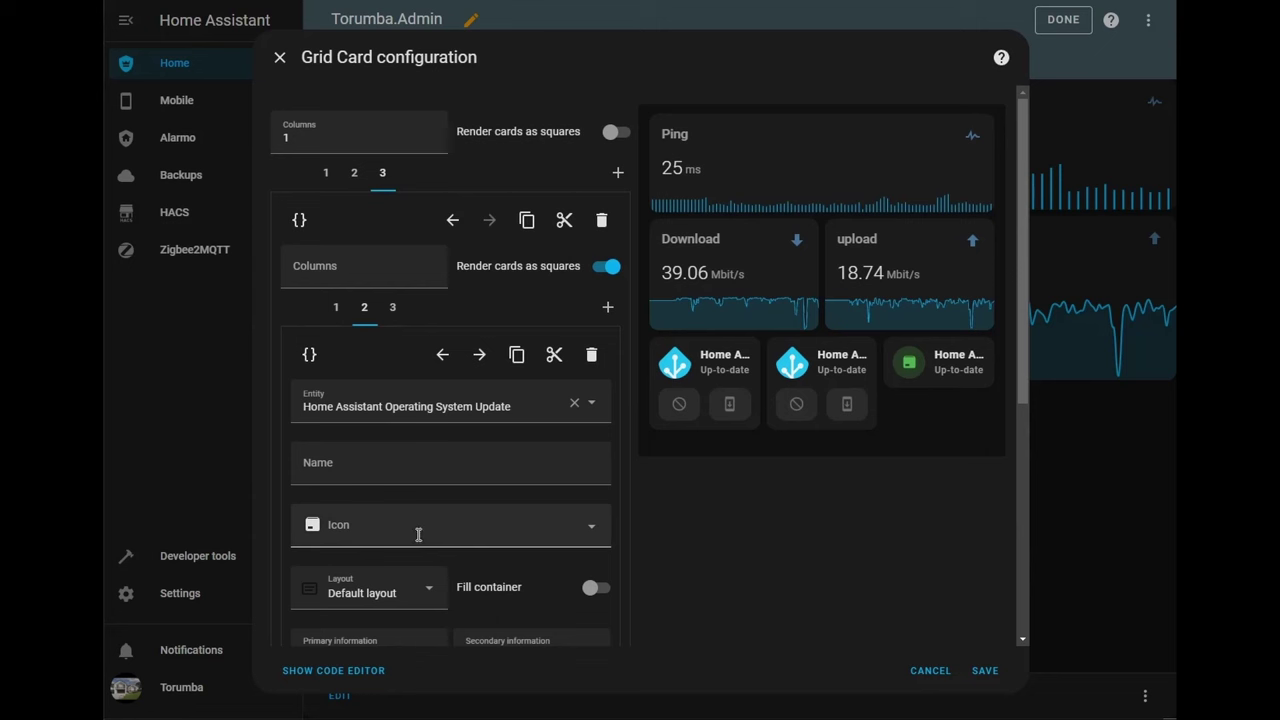
left_click(392, 308)
Step: Set the third card's entity to Home Assistant Core Update and enable control buttons
left_click_drag(514, 409, 214, 402)
type("home")
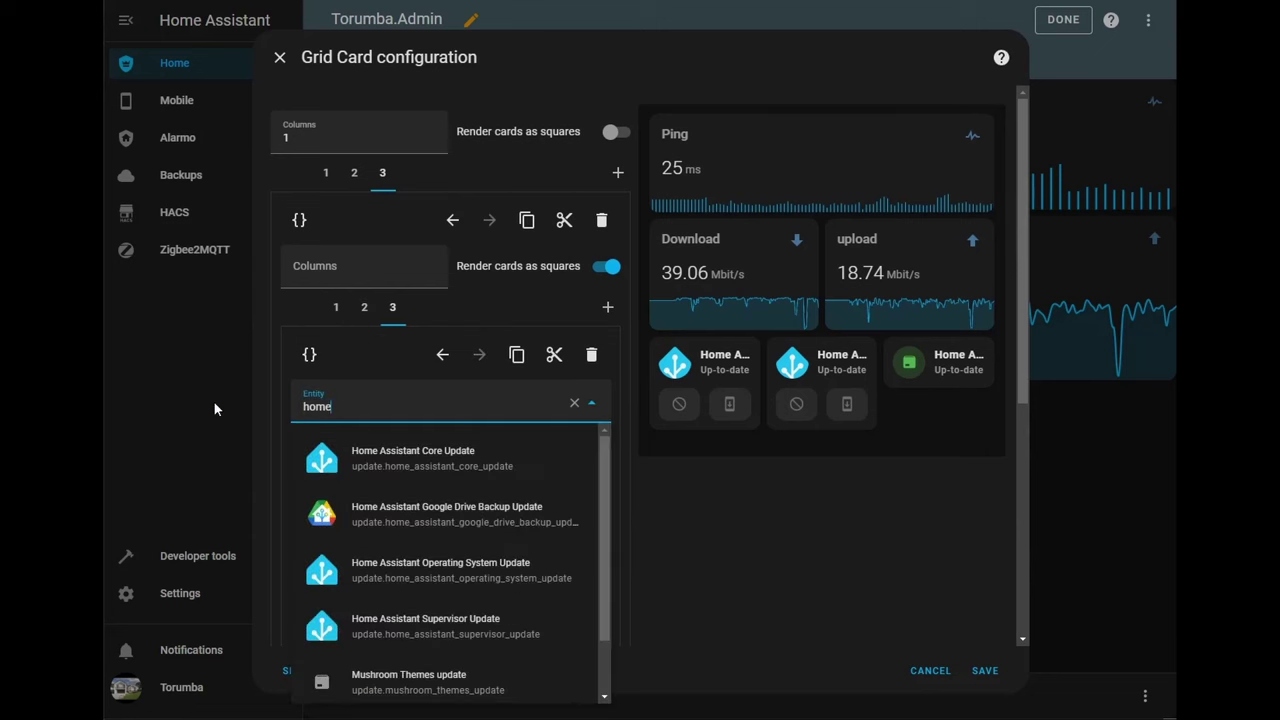
left_click(386, 460)
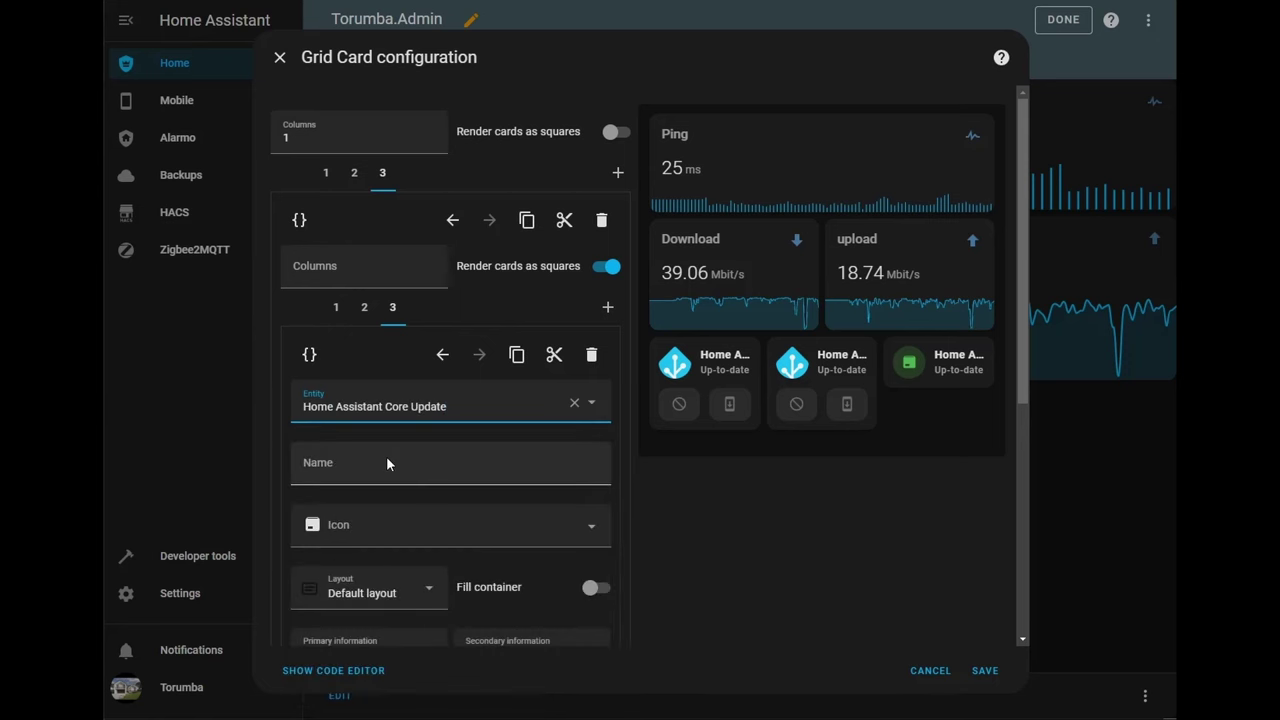
scroll(445, 384, "down", 3)
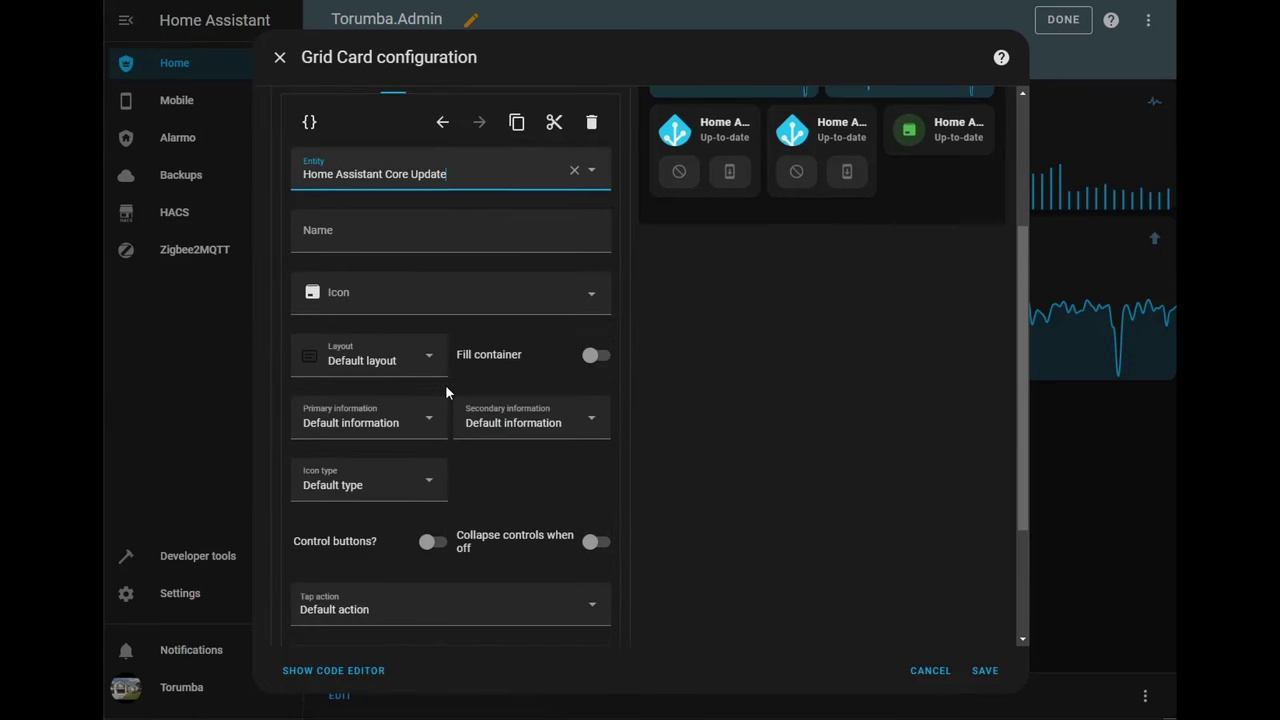
left_click(430, 545)
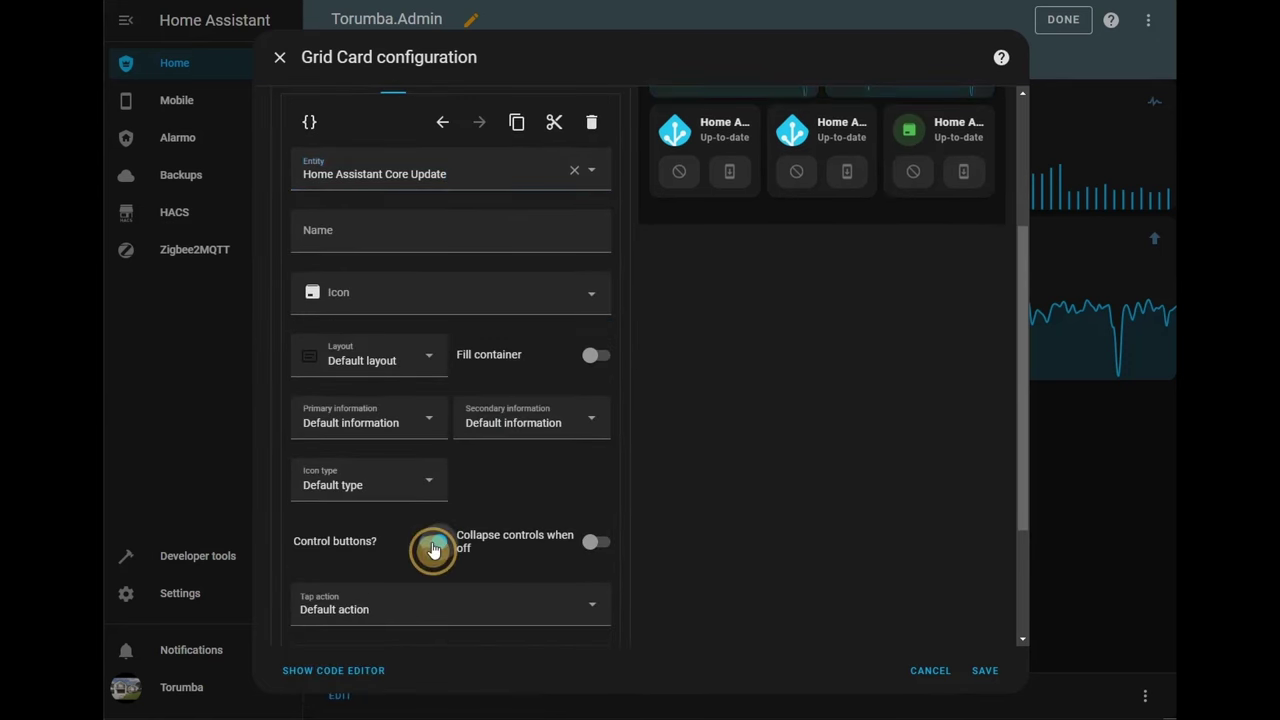
Step: Set tap, hold and double-tap actions to No action and save the grid card
scroll(545, 440, "down", 3)
left_click(378, 433)
left_click(329, 369)
left_click(340, 482)
left_click(329, 431)
left_click(366, 541)
left_click(343, 494)
scroll(480, 496, "up", 6)
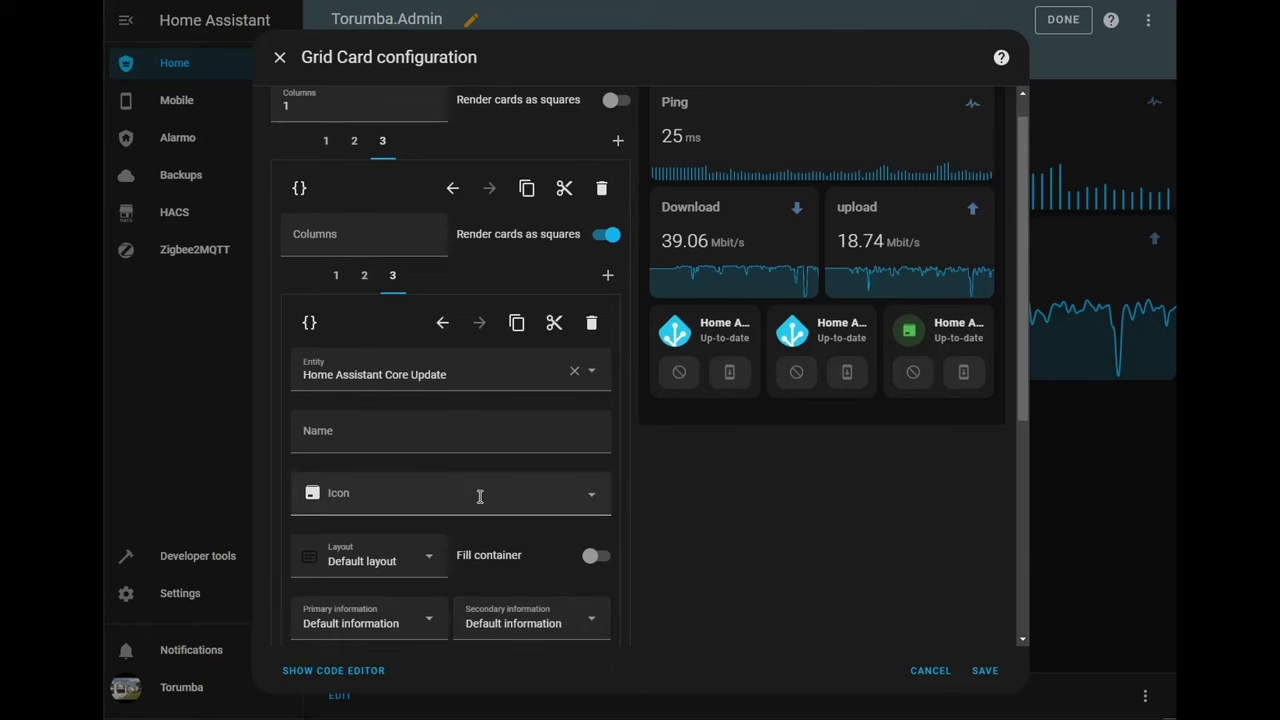
left_click(984, 670)
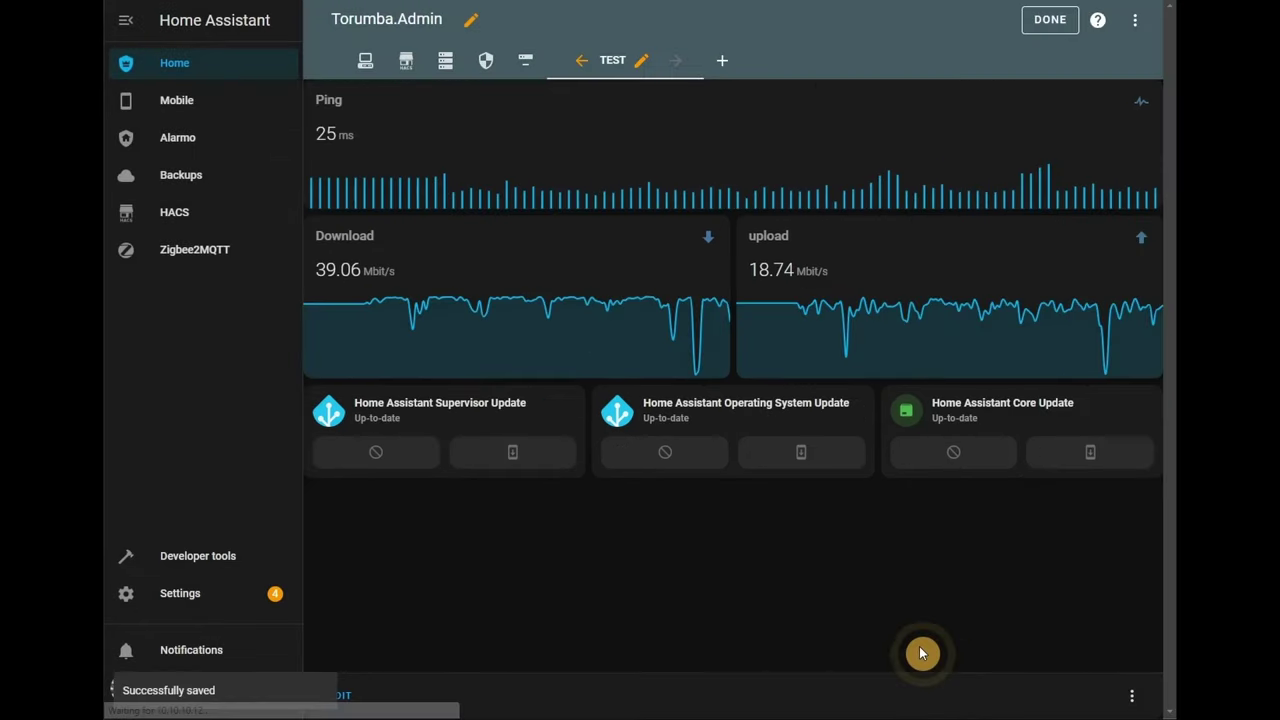
Step: Save the grid card, then open and close the Core Update card's details dialog
left_click(715, 585)
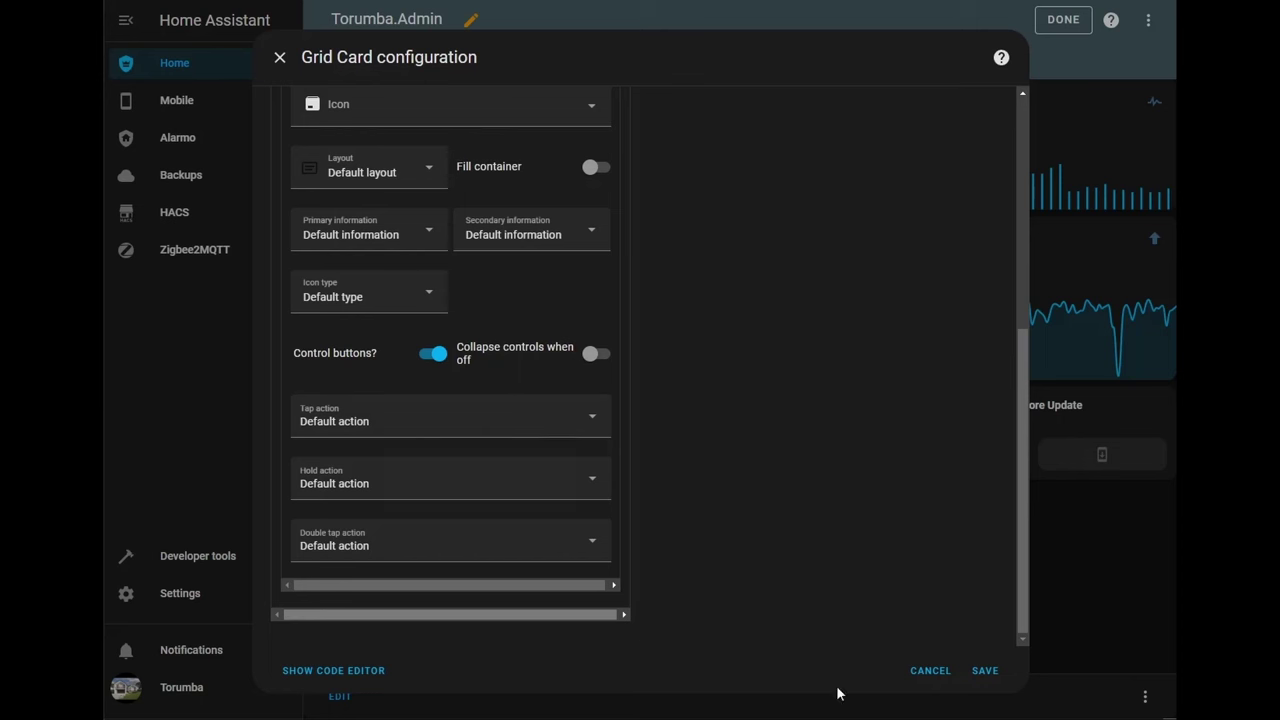
left_click(981, 673)
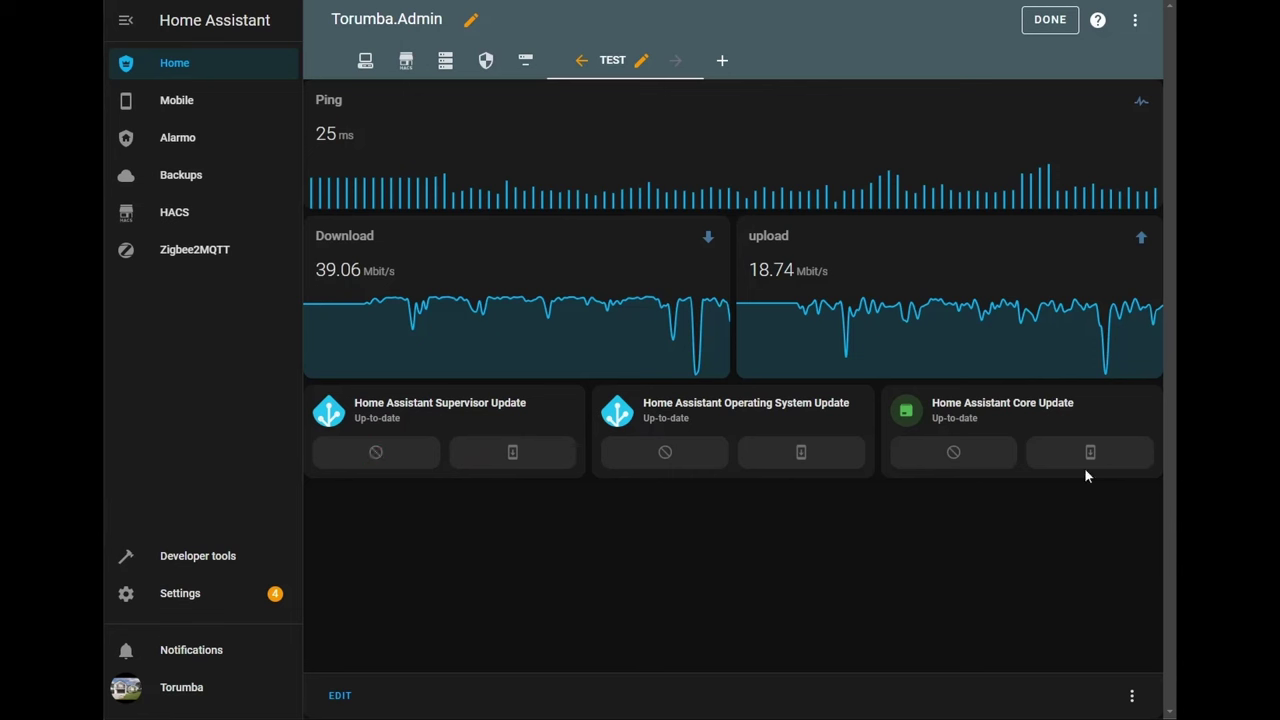
left_click(978, 422)
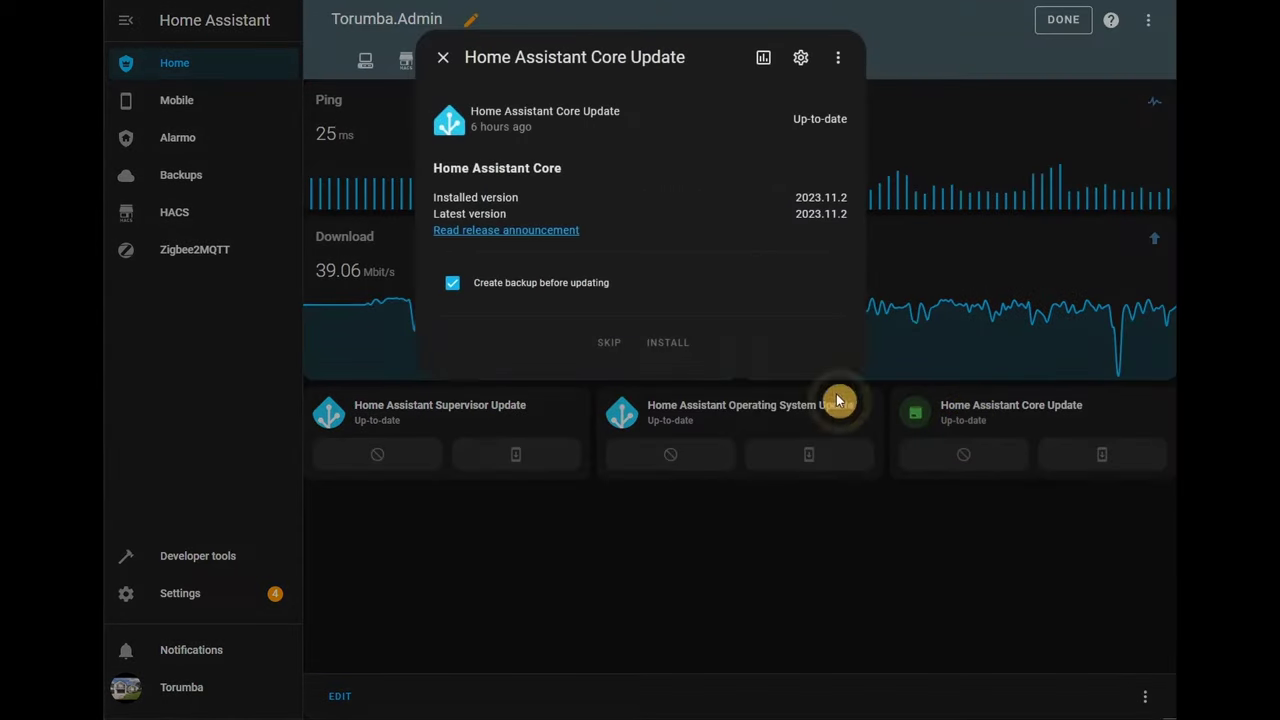
left_click(443, 57)
Step: Change the Core Update card's icon type to Entity picture and save the grid card
left_click(340, 696)
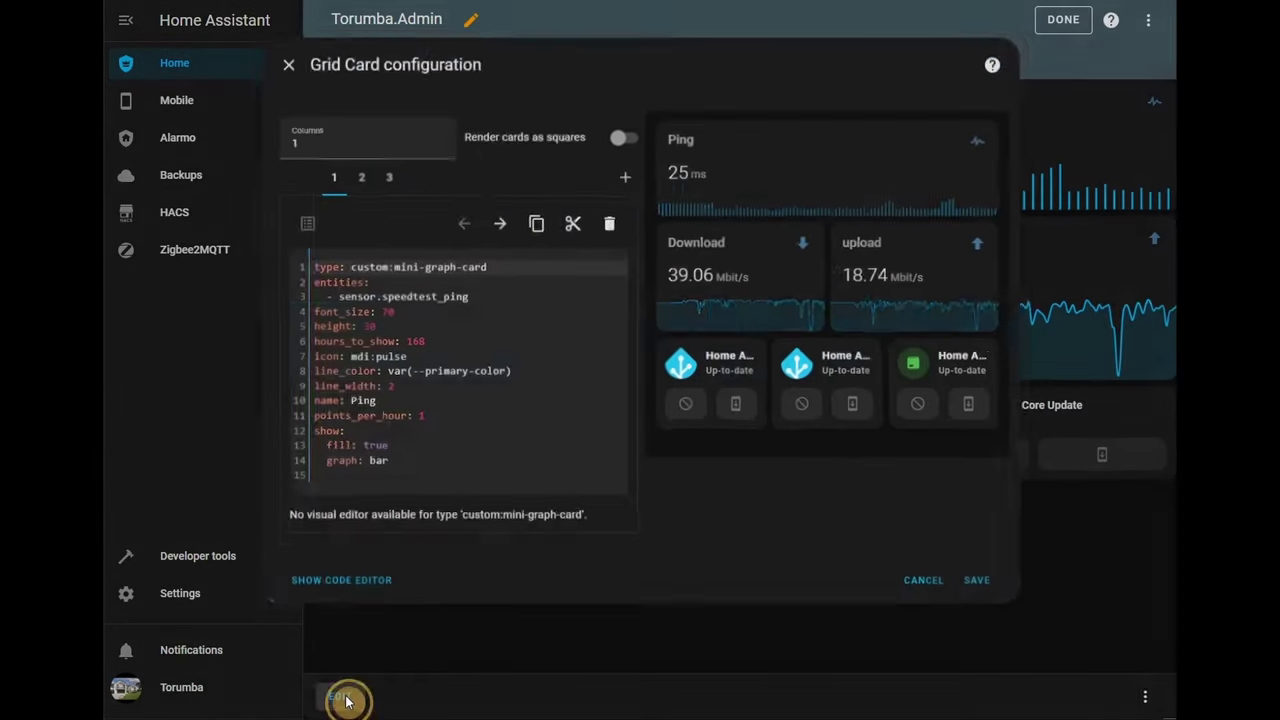
left_click(382, 172)
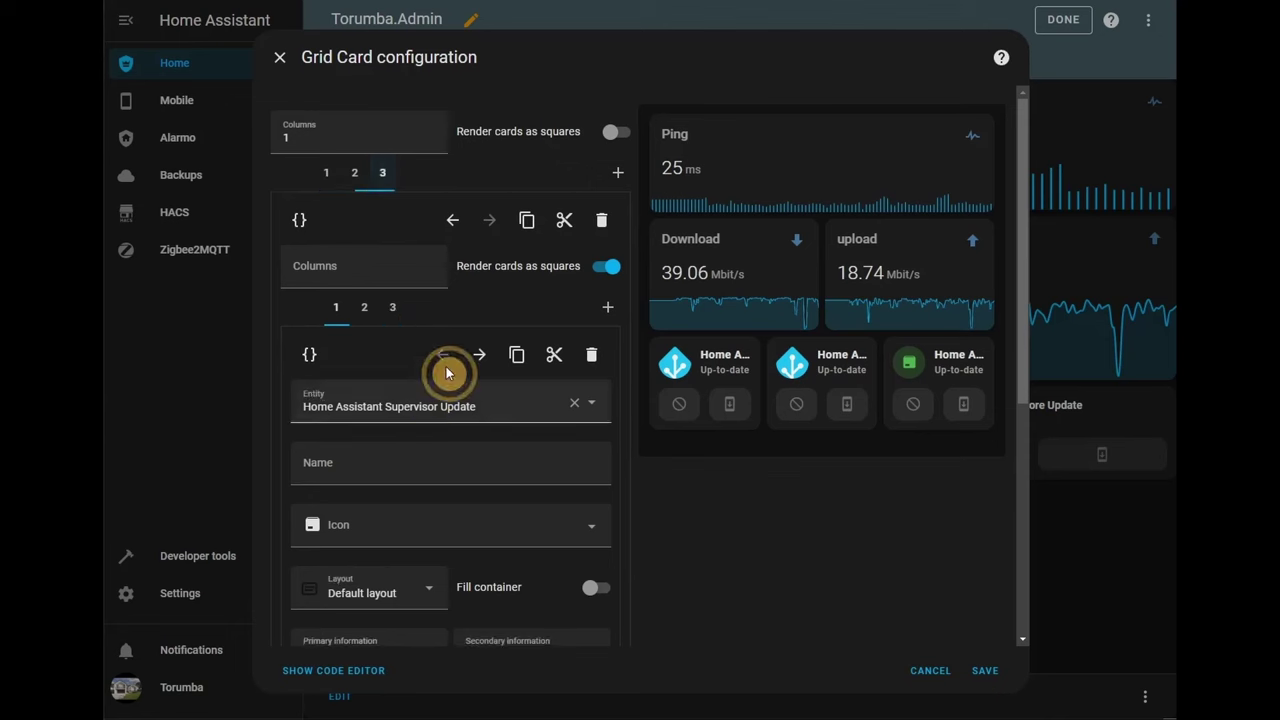
left_click(392, 307)
scroll(435, 432, "down", 5)
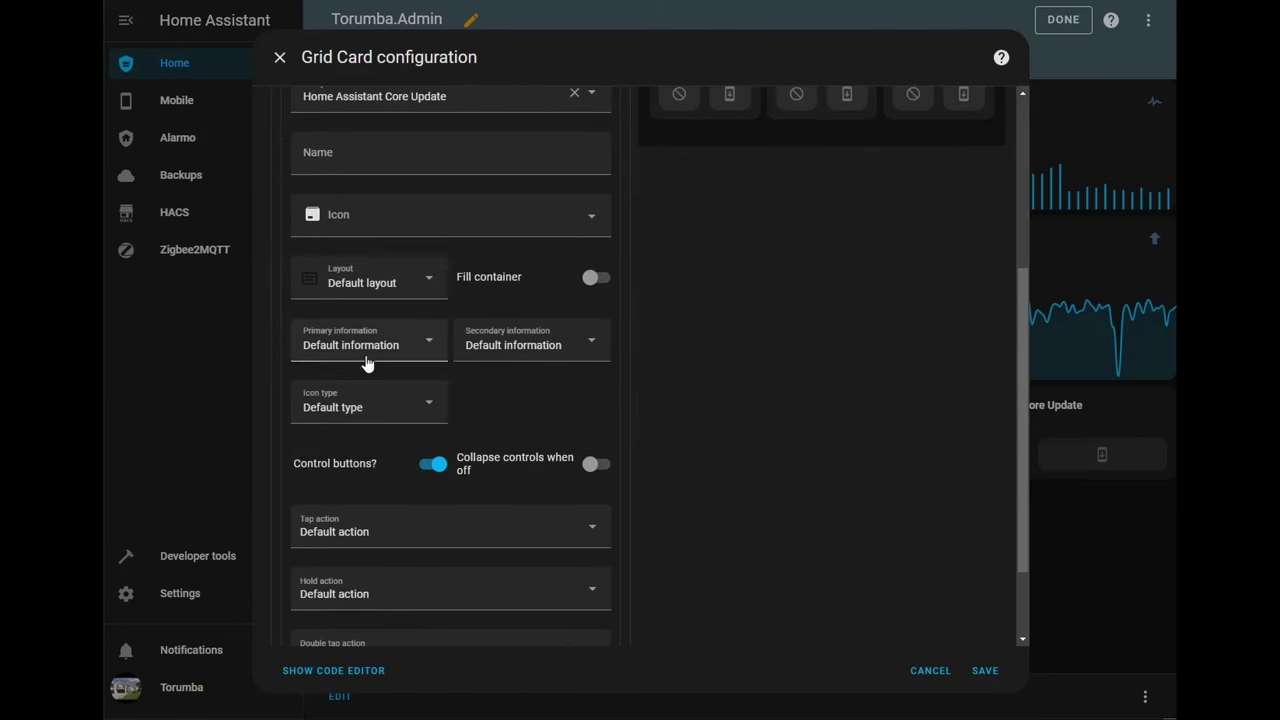
left_click(362, 407)
left_click(345, 525)
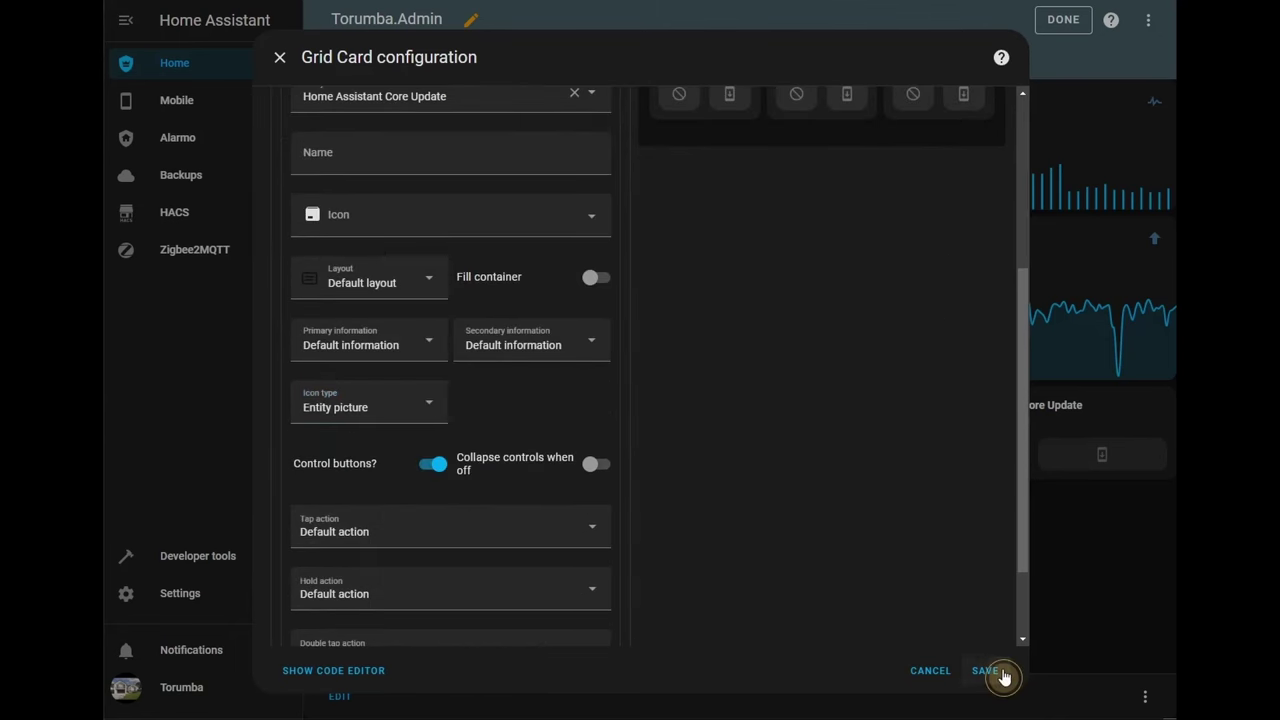
left_click(988, 671)
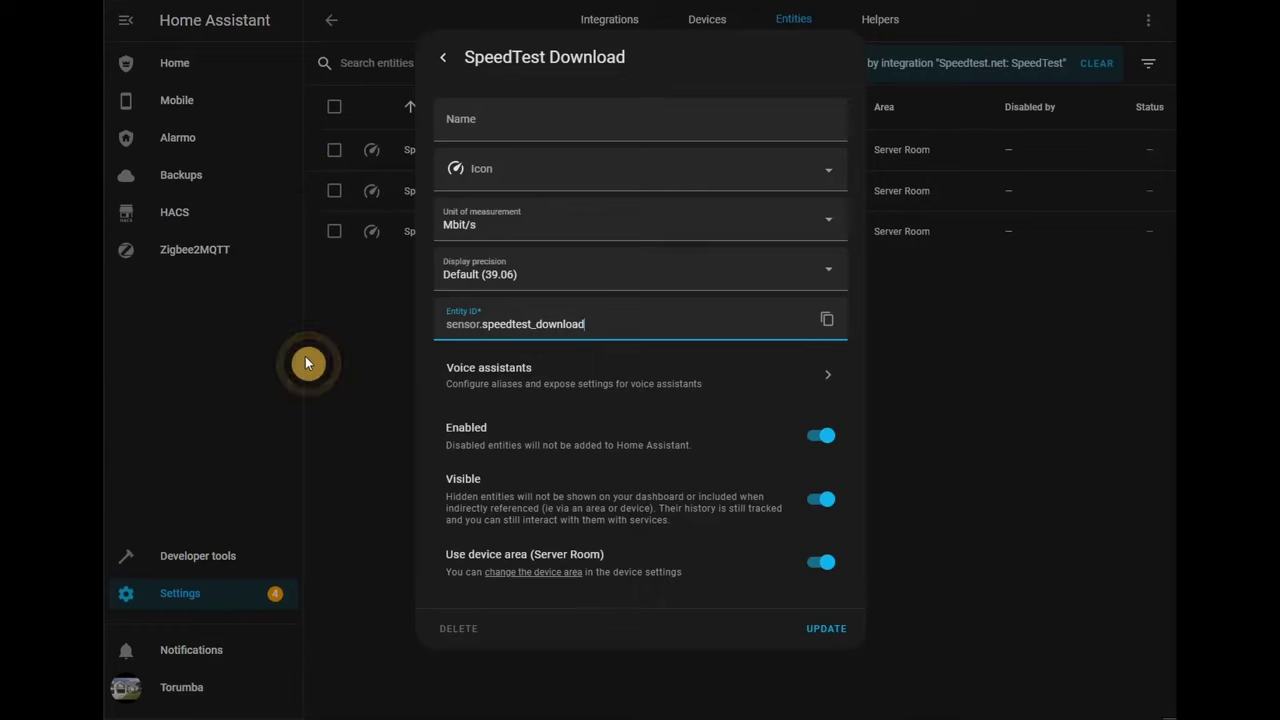
left_click(306, 363)
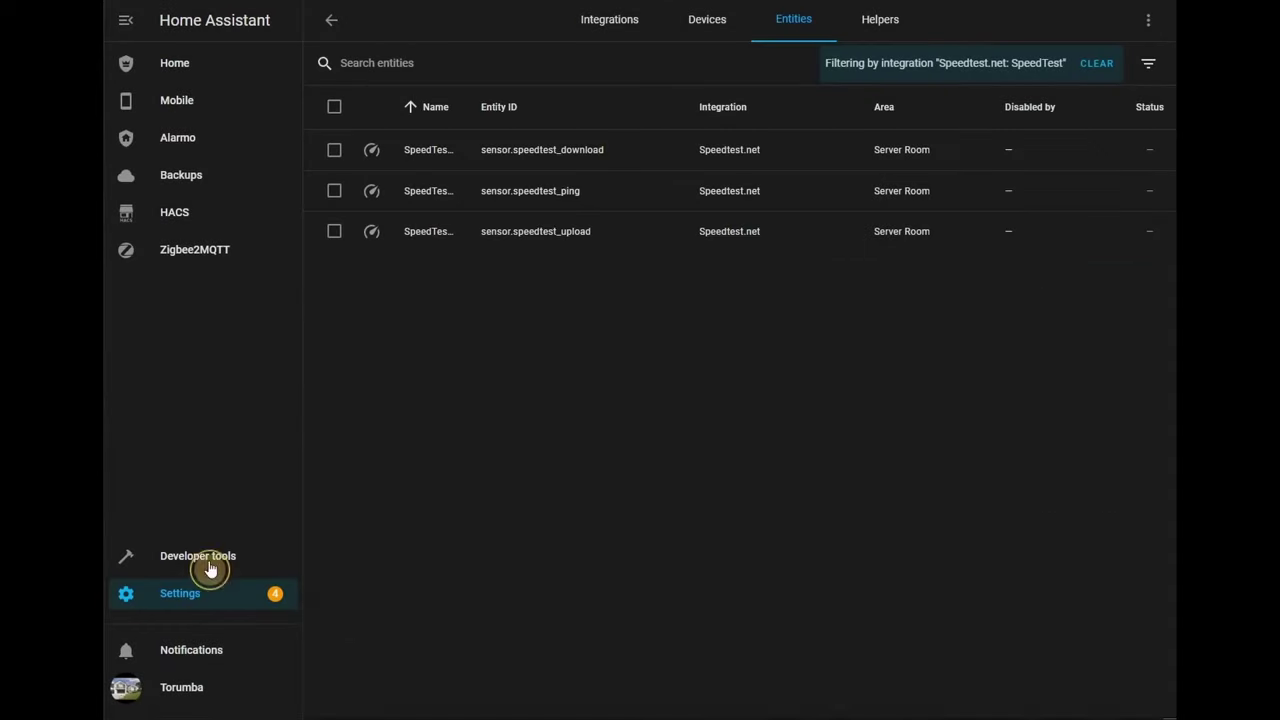
left_click(180, 598)
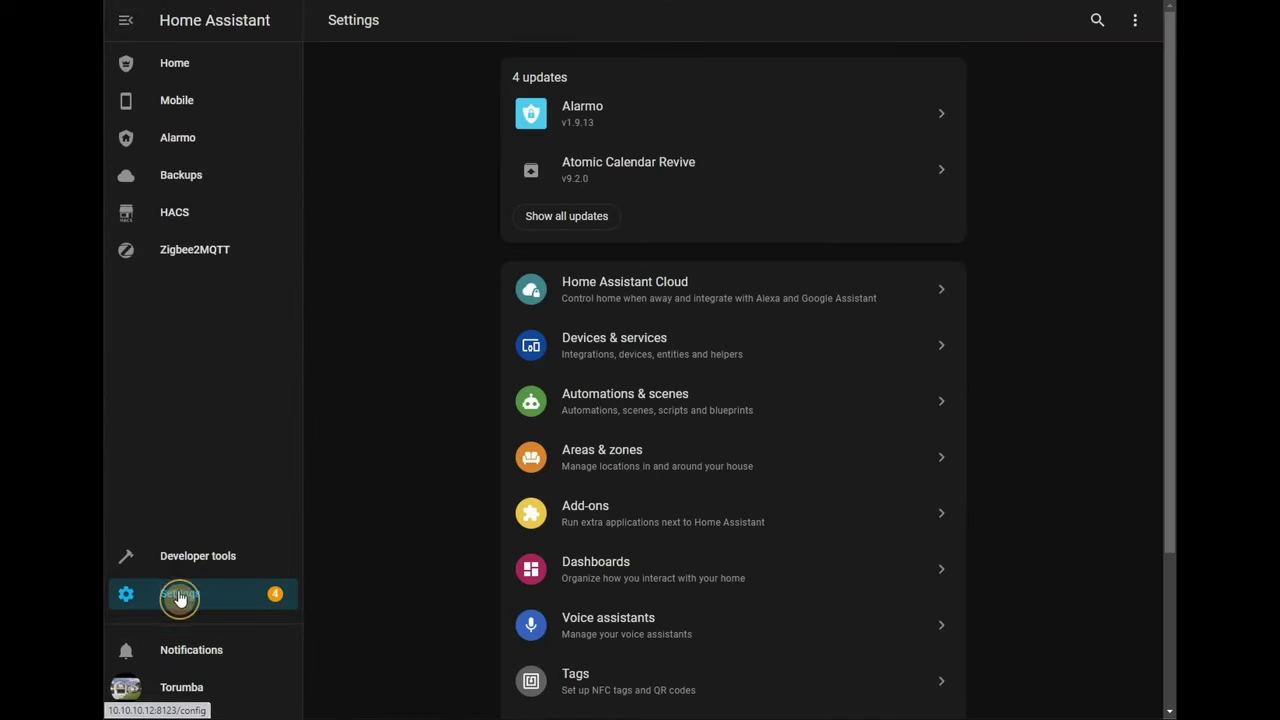
left_click(585, 509)
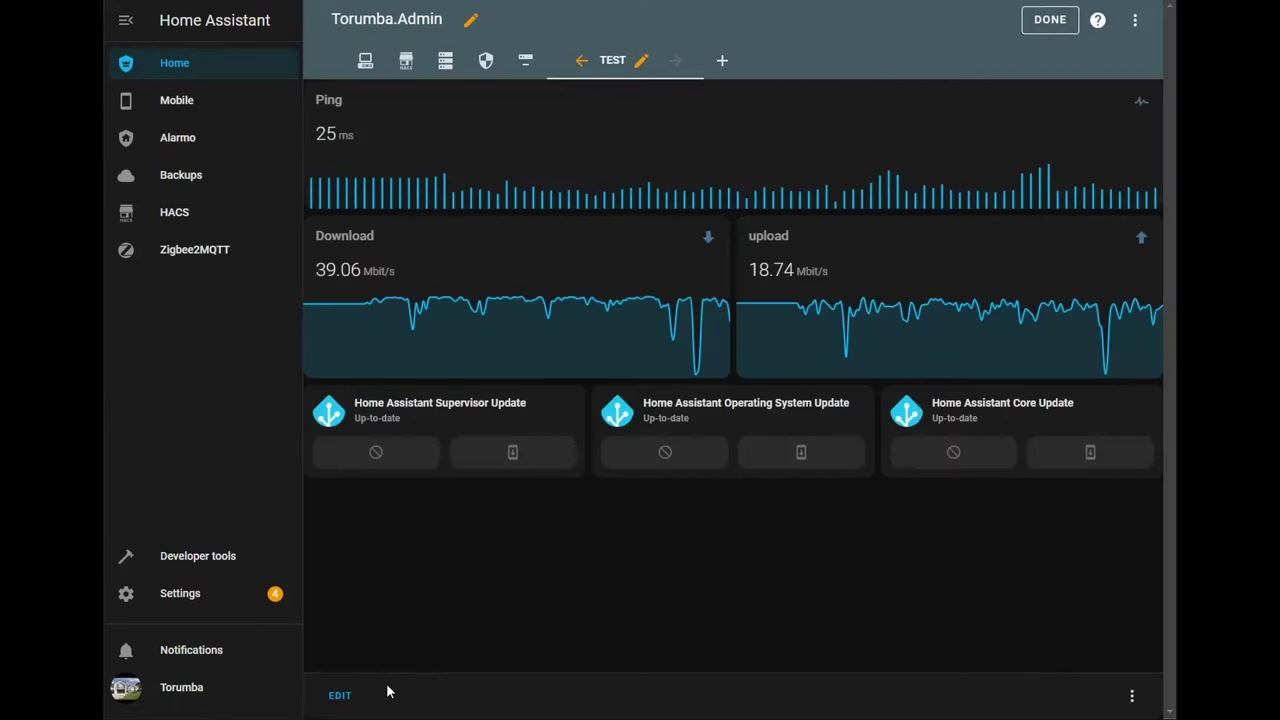
Step: Add a new nested Grid card holding a pasted copy of the Supervisor Update card
left_click(342, 699)
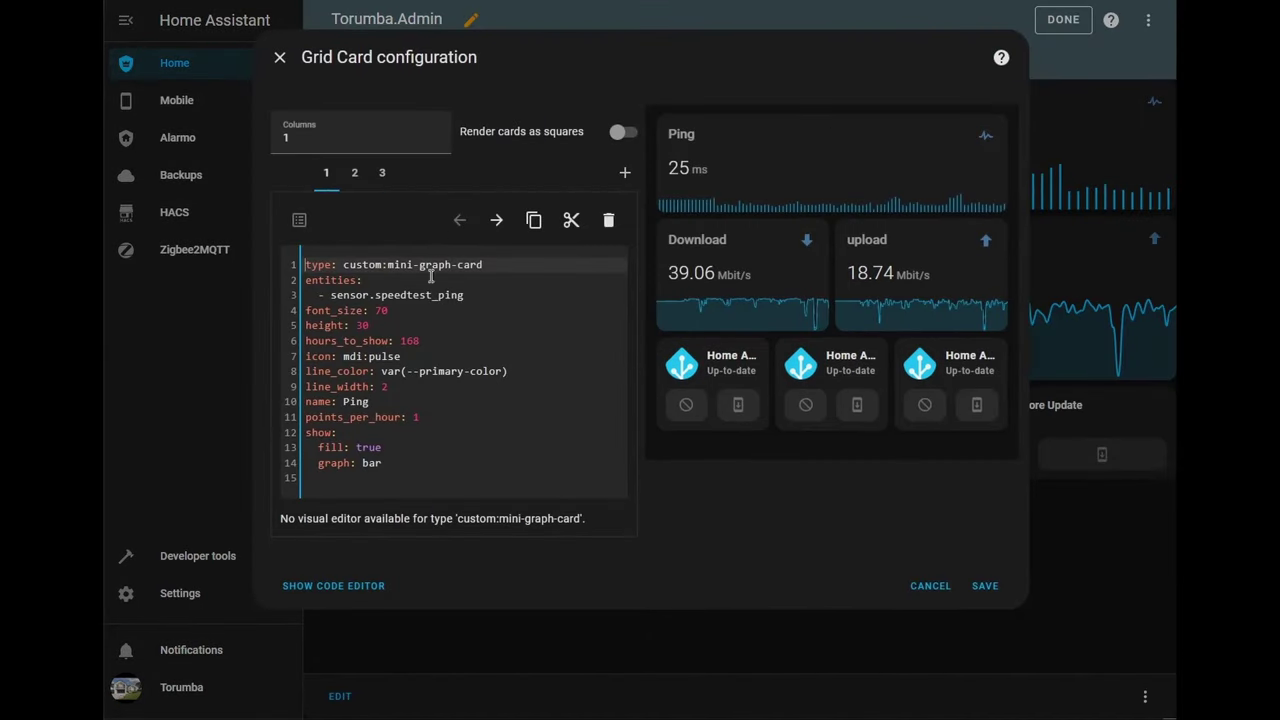
left_click(624, 177)
left_click(503, 225)
type("grid")
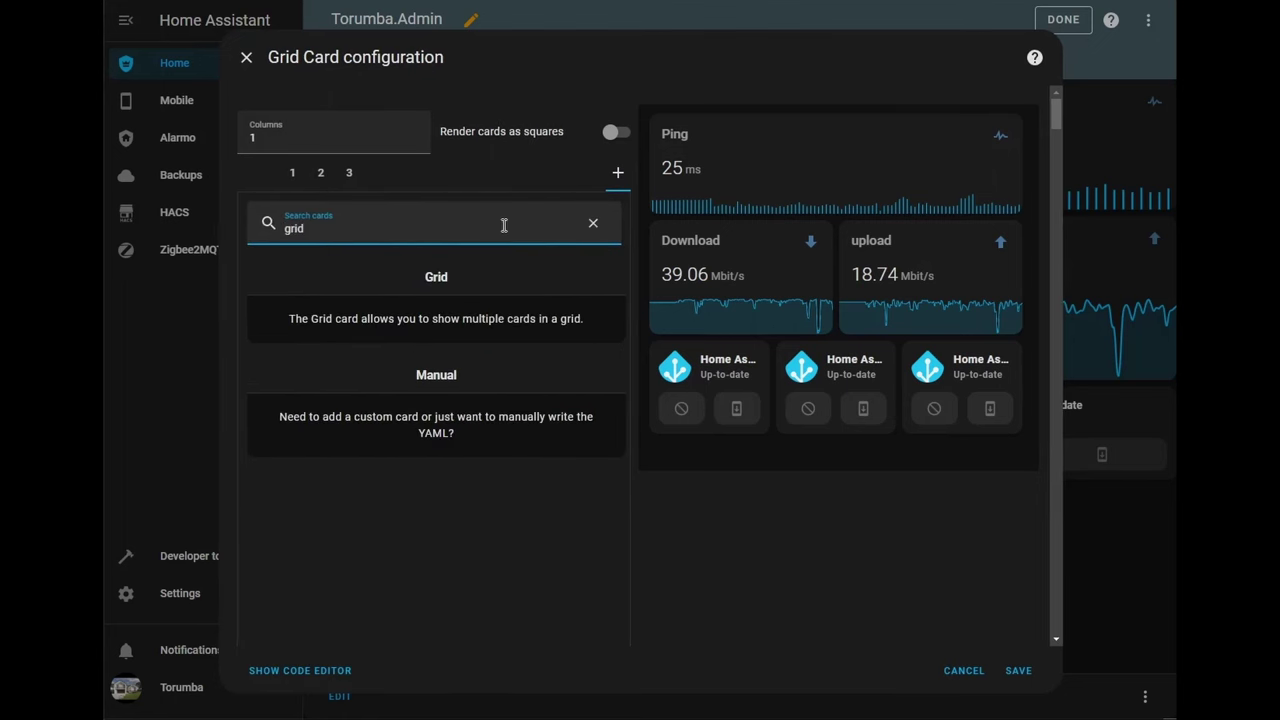
left_click(466, 289)
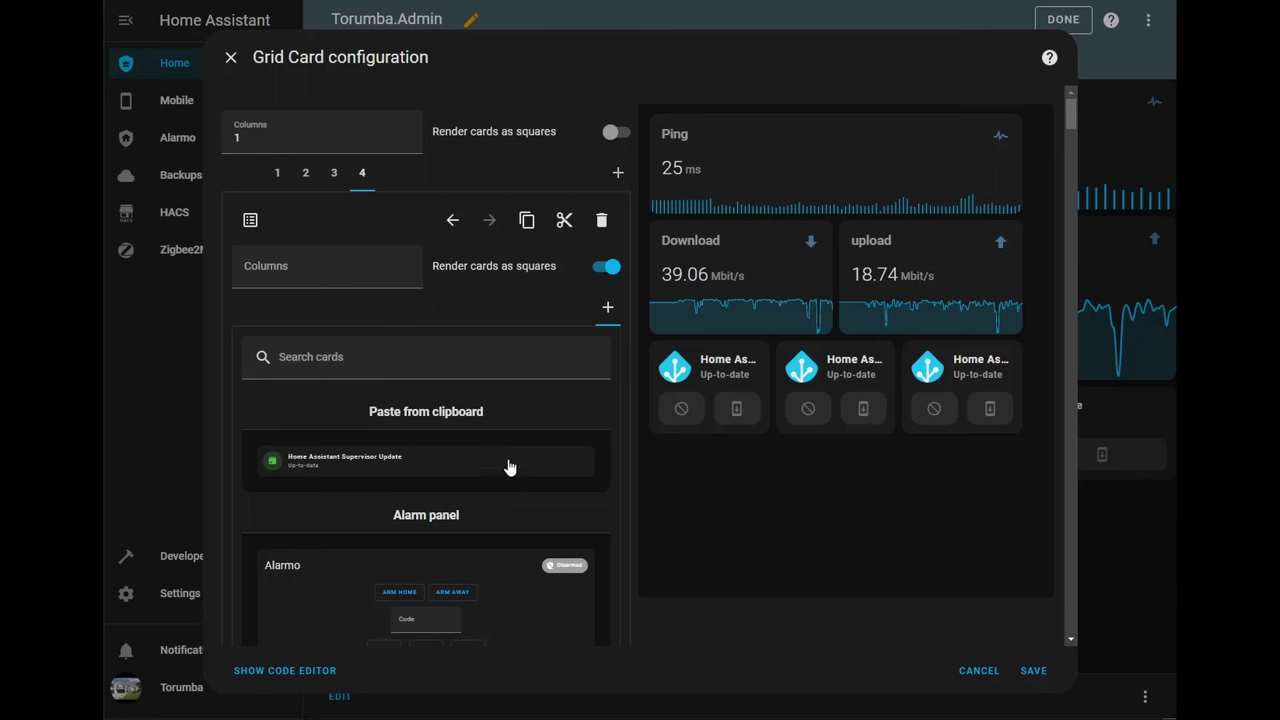
left_click(478, 460)
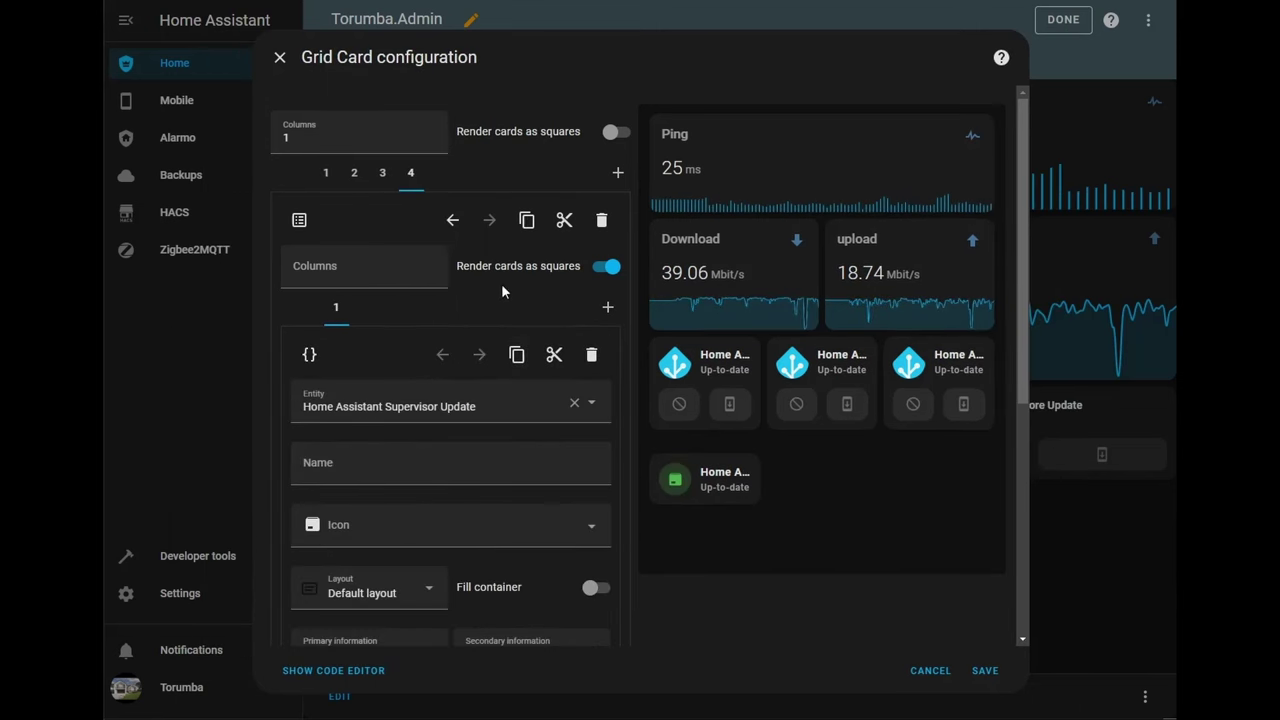
left_click_drag(500, 406, 247, 415)
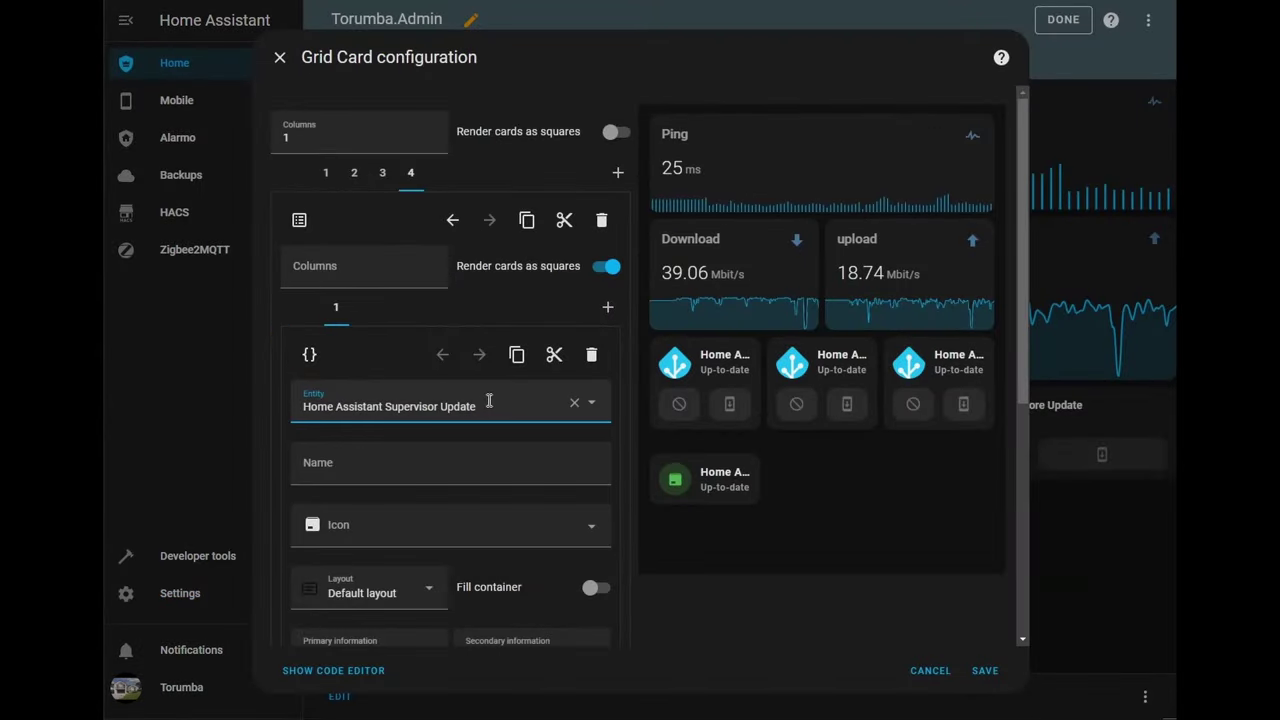
Step: Point the card at Google Drive Backup Update with Entity picture icon and control buttons on
left_click_drag(491, 403, 214, 394)
type("google")
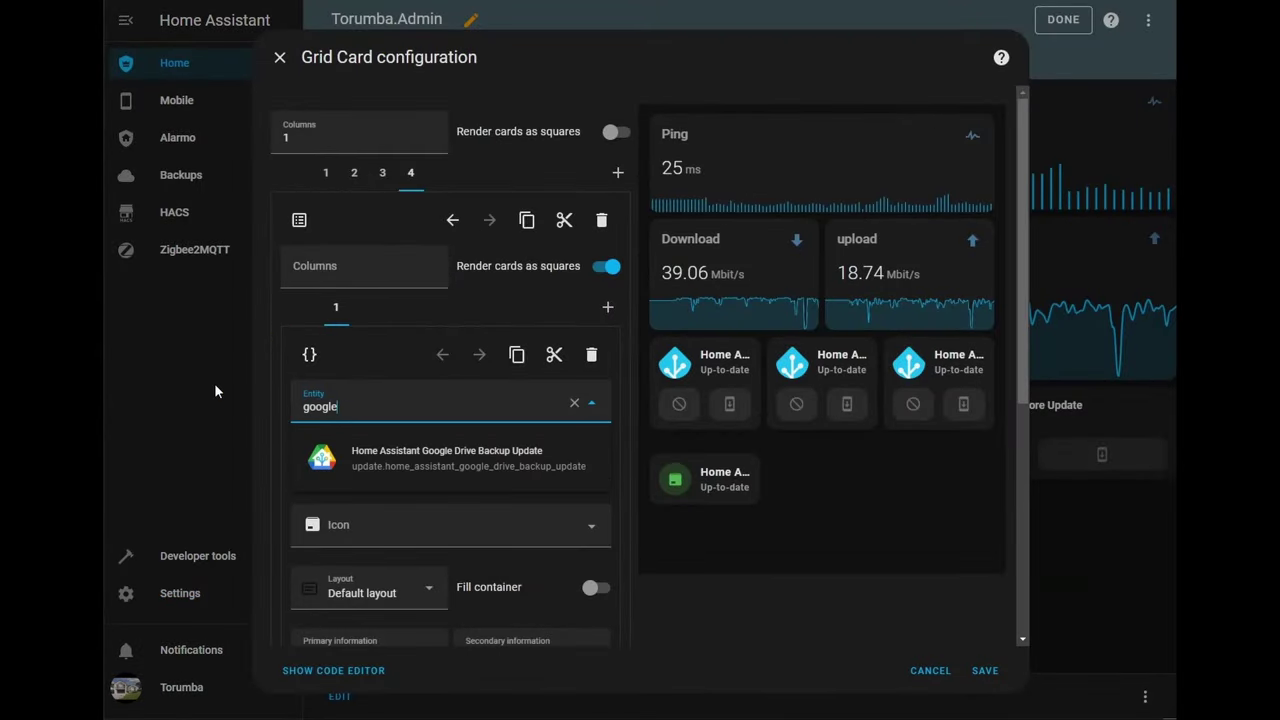
left_click(380, 458)
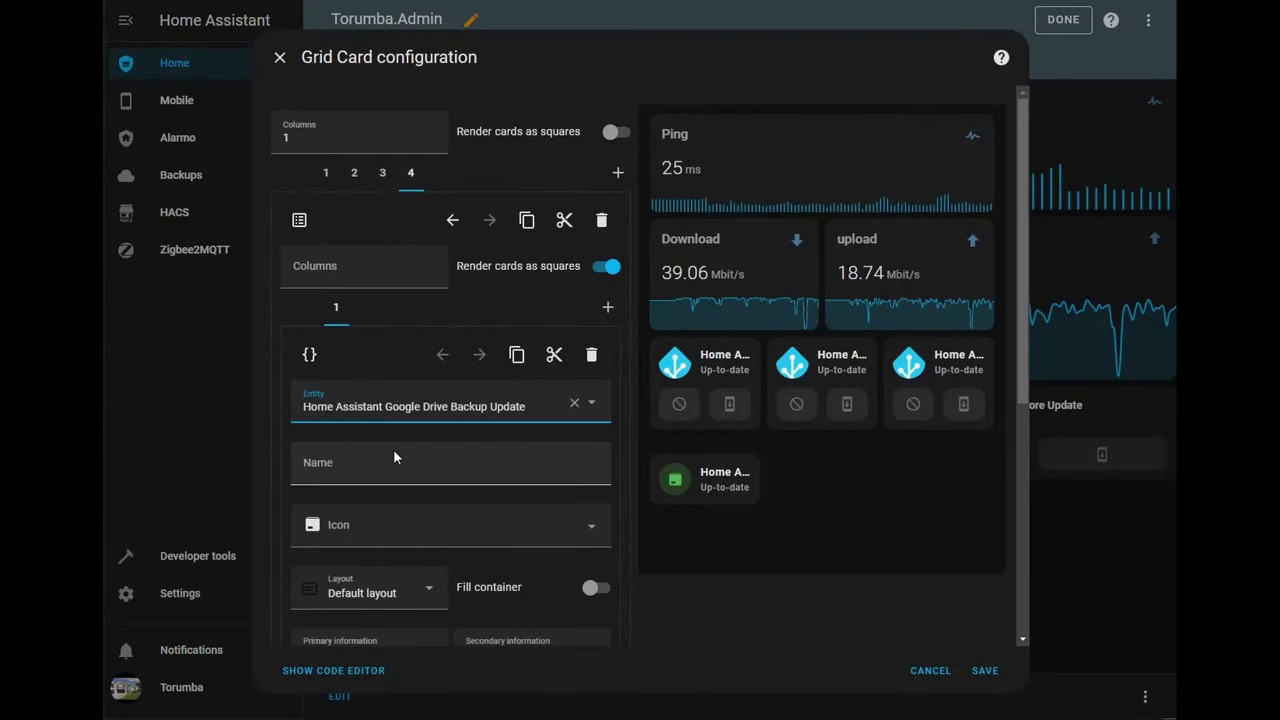
scroll(400, 490, "down", 3)
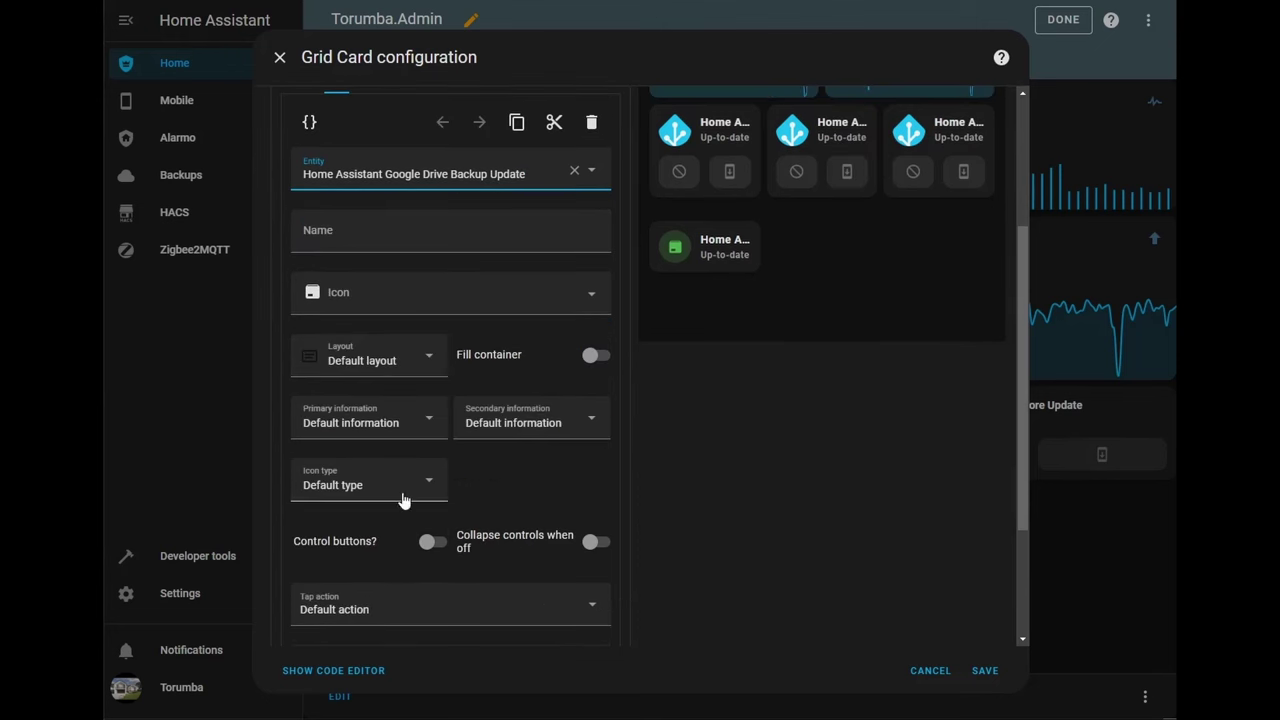
left_click(318, 488)
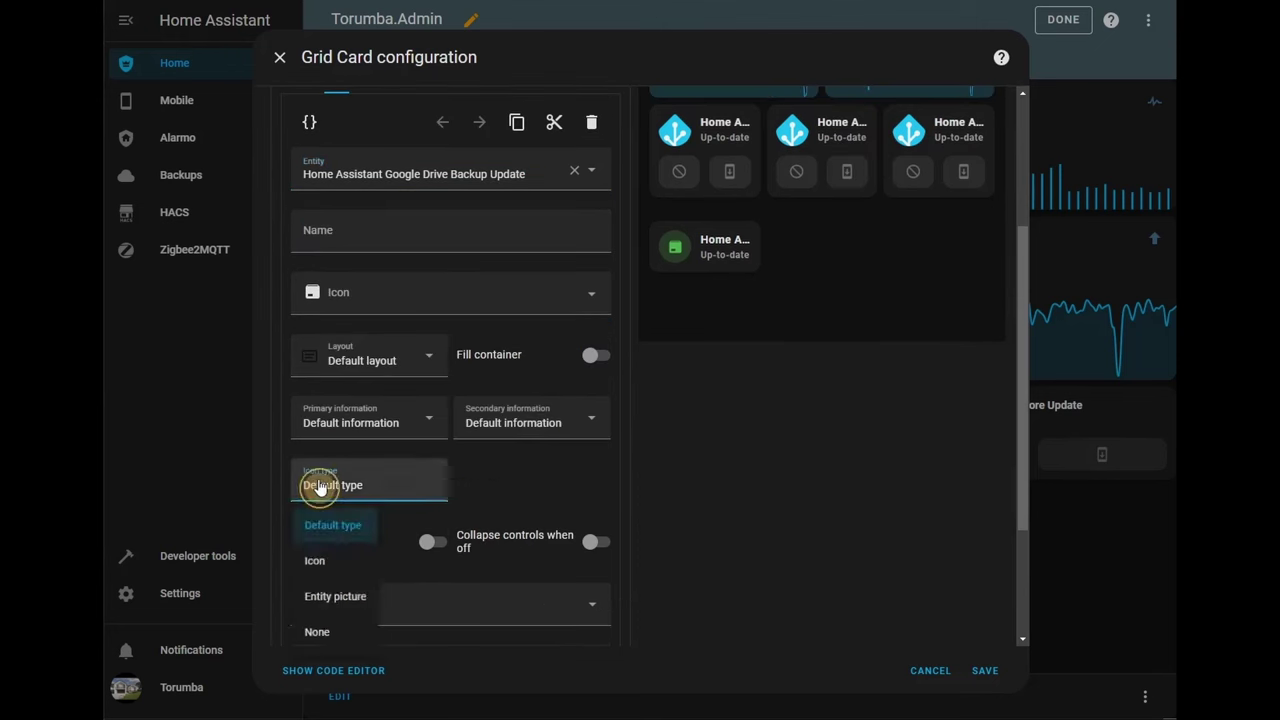
left_click(352, 612)
scroll(449, 458, "down", 2)
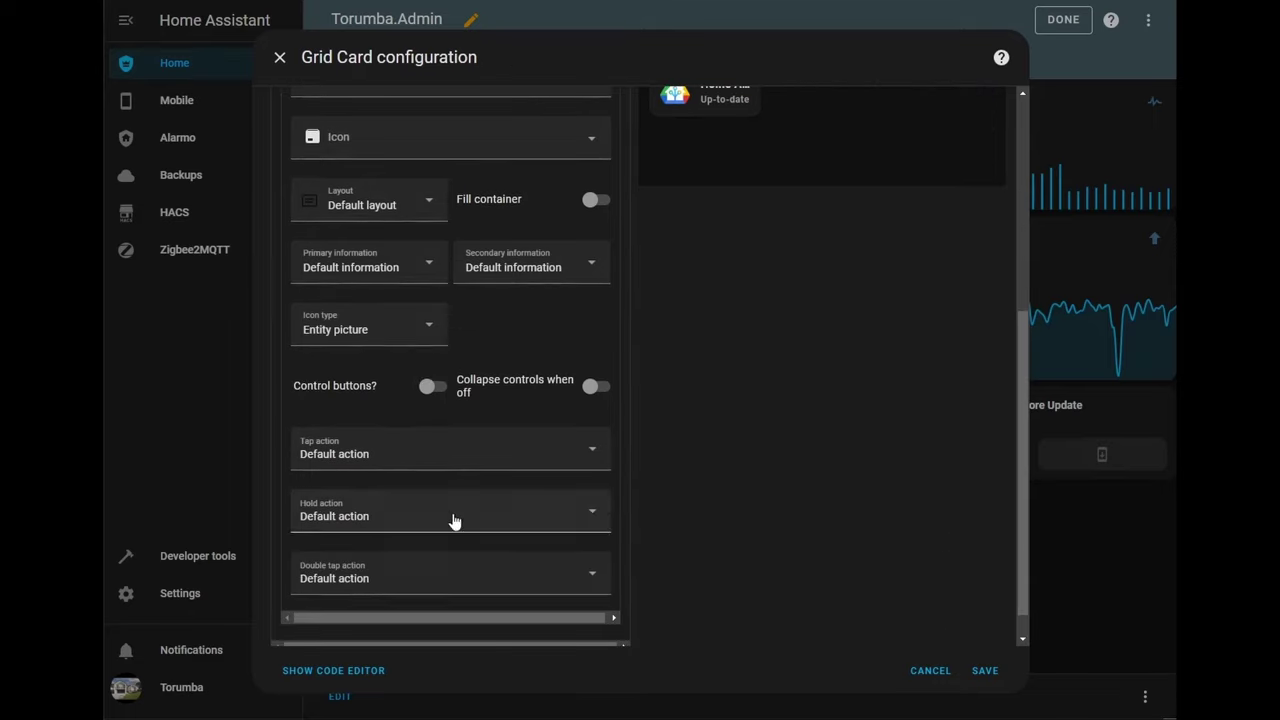
left_click(430, 387)
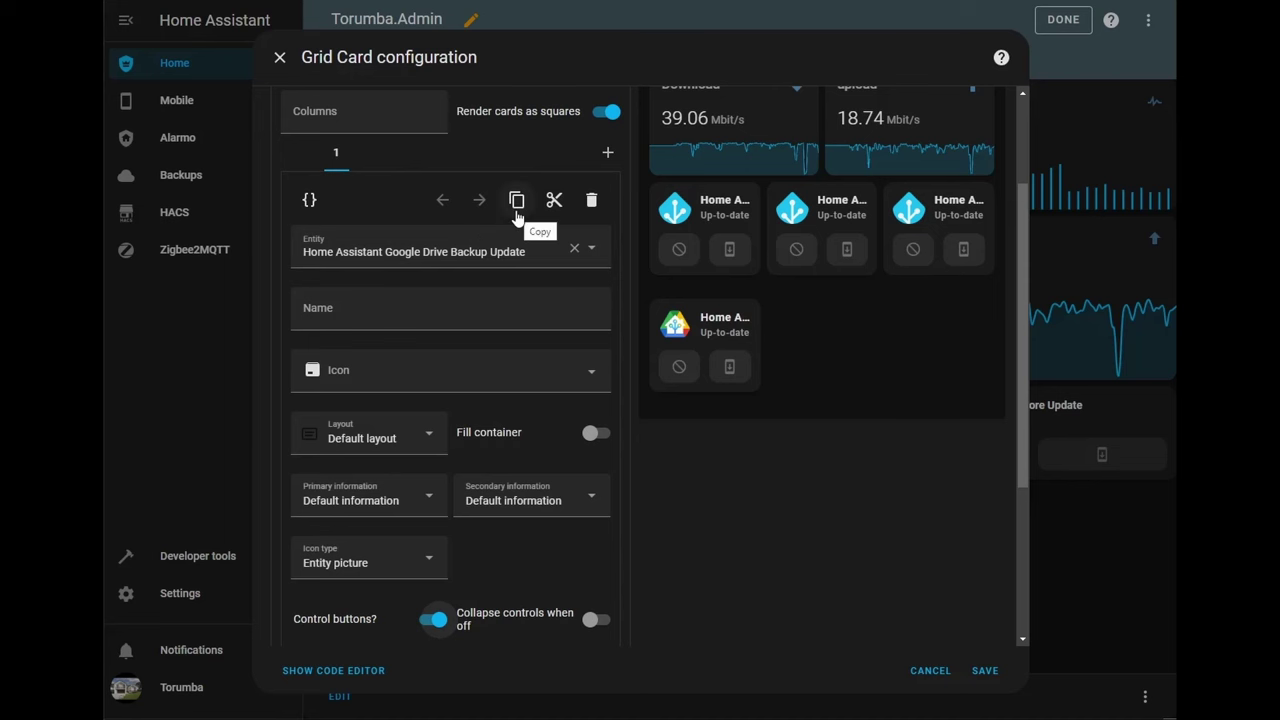
Step: Paste a second card set to Zigbee2MQTT Update, with Entity picture icon and control buttons
left_click(608, 155)
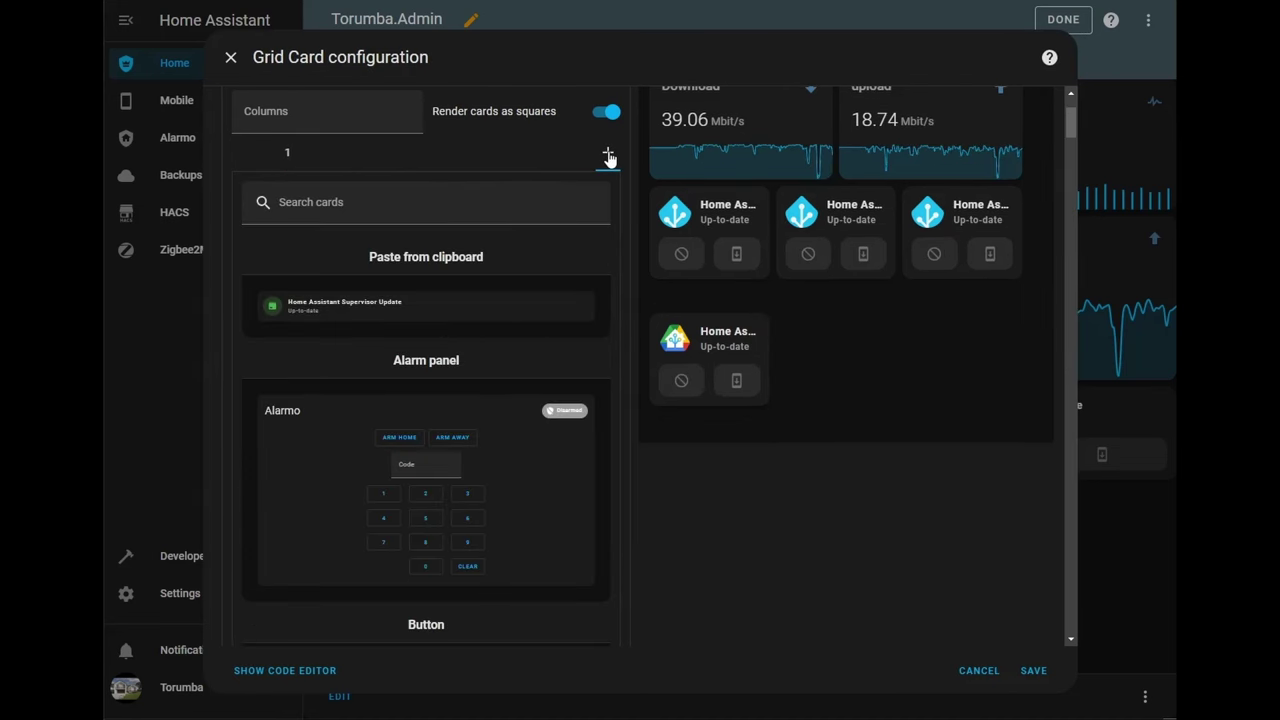
left_click(414, 300)
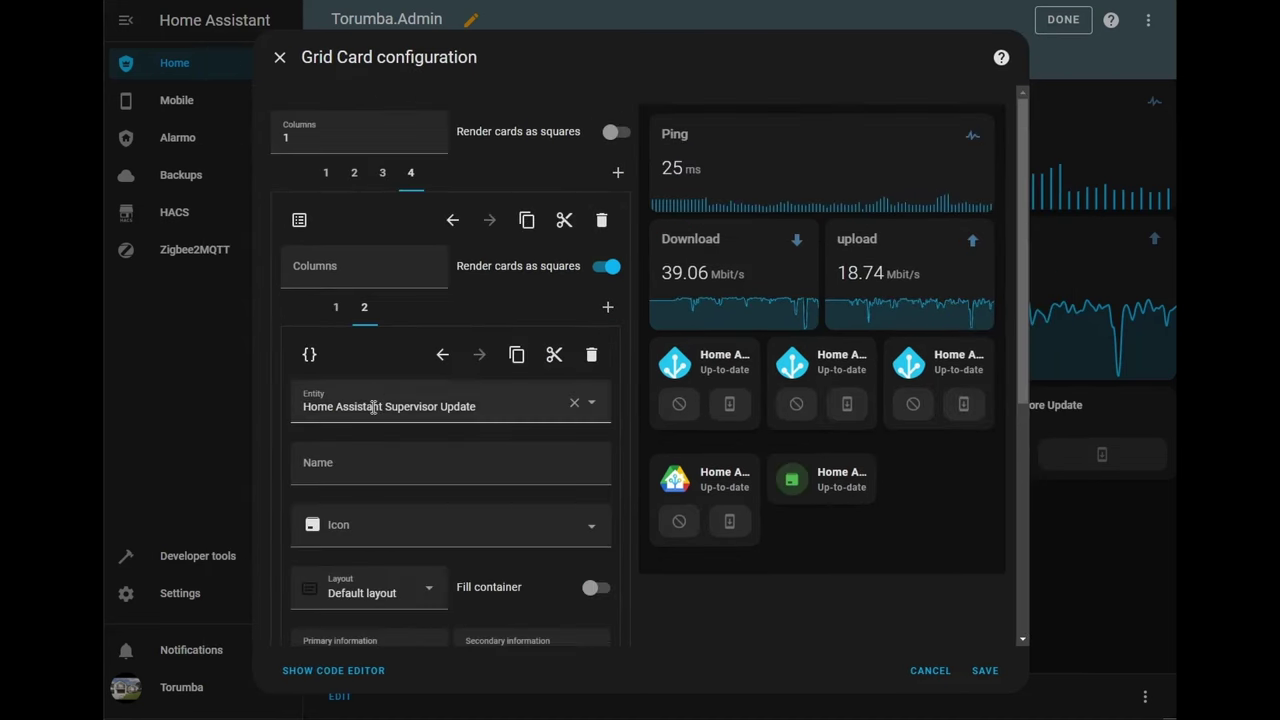
left_click_drag(481, 408, 214, 400)
type("mqtt")
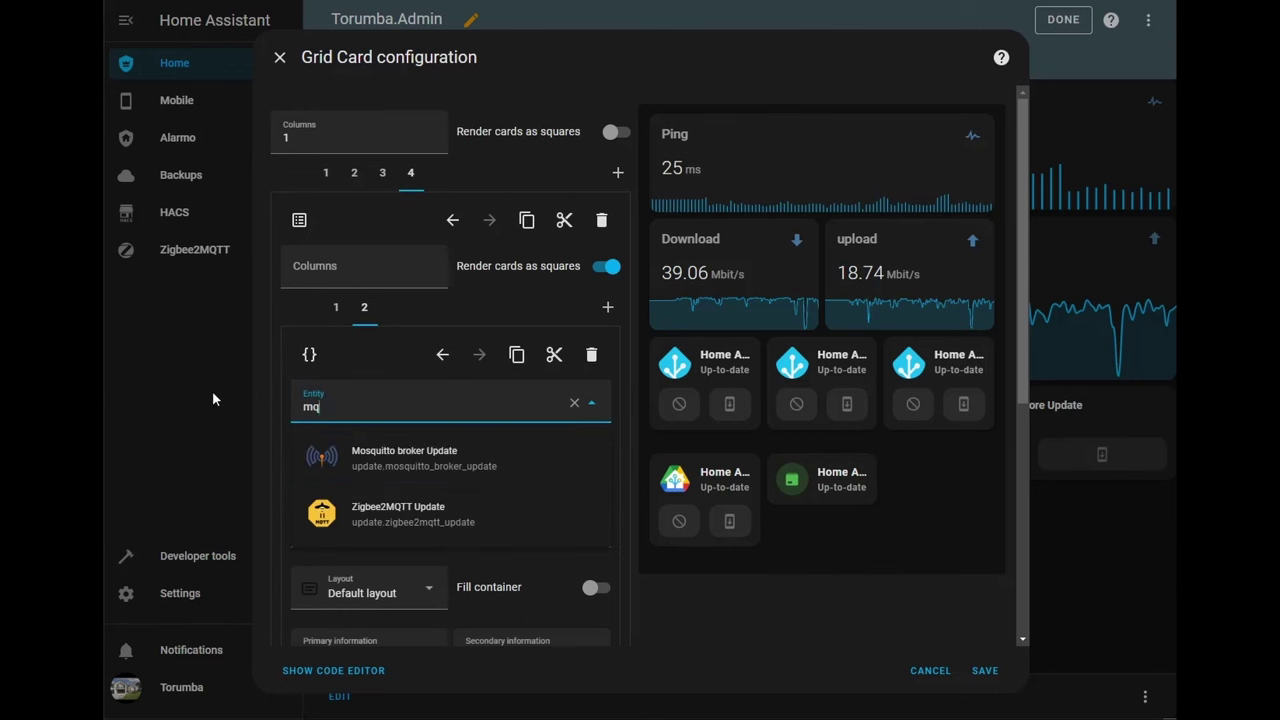
left_click(429, 451)
scroll(420, 390, "down", 3)
left_click(378, 311)
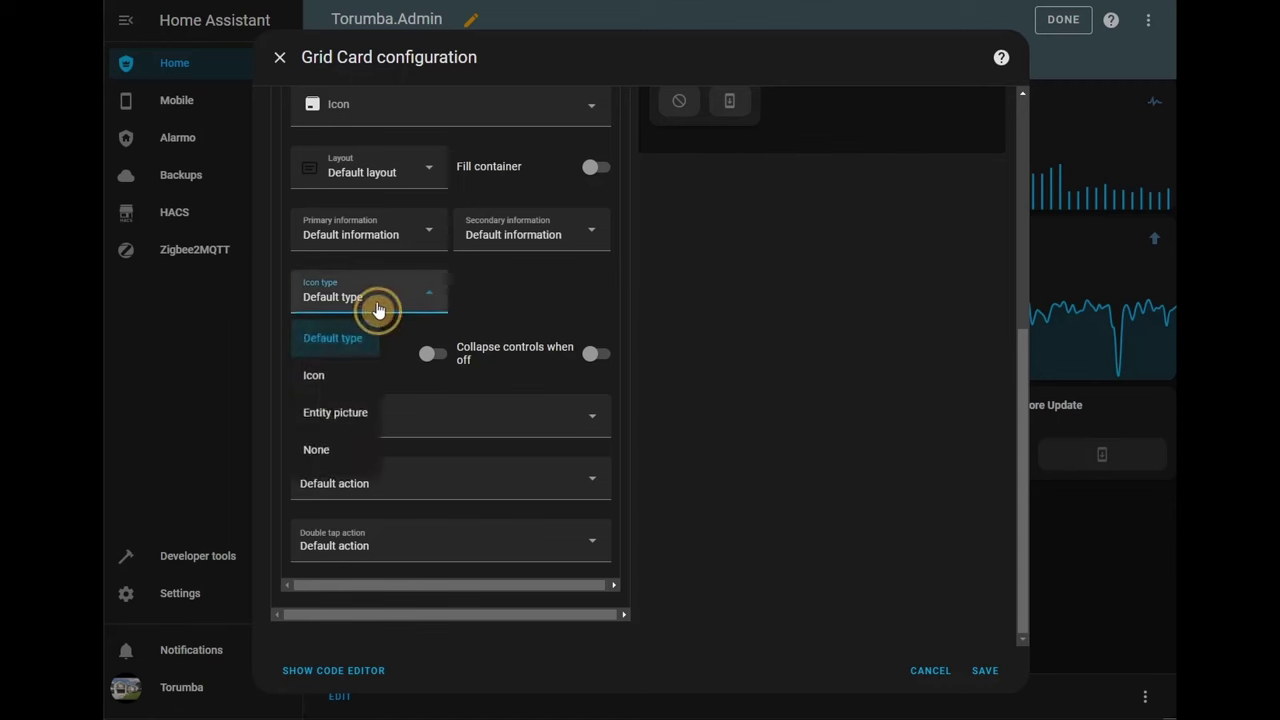
left_click(336, 414)
left_click(424, 360)
scroll(445, 385, "up", 3)
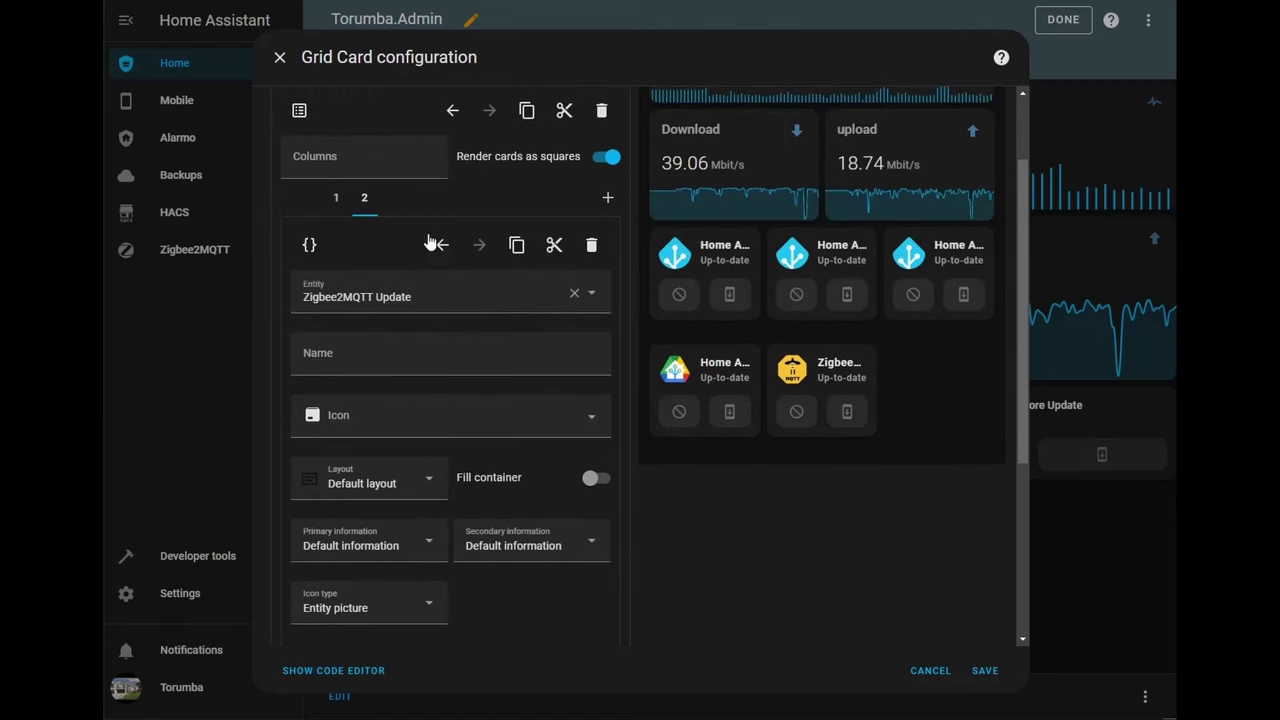
Step: Paste a third card set to Mosquitto broker Update, with Entity picture and control buttons, and save
left_click(607, 198)
left_click(491, 367)
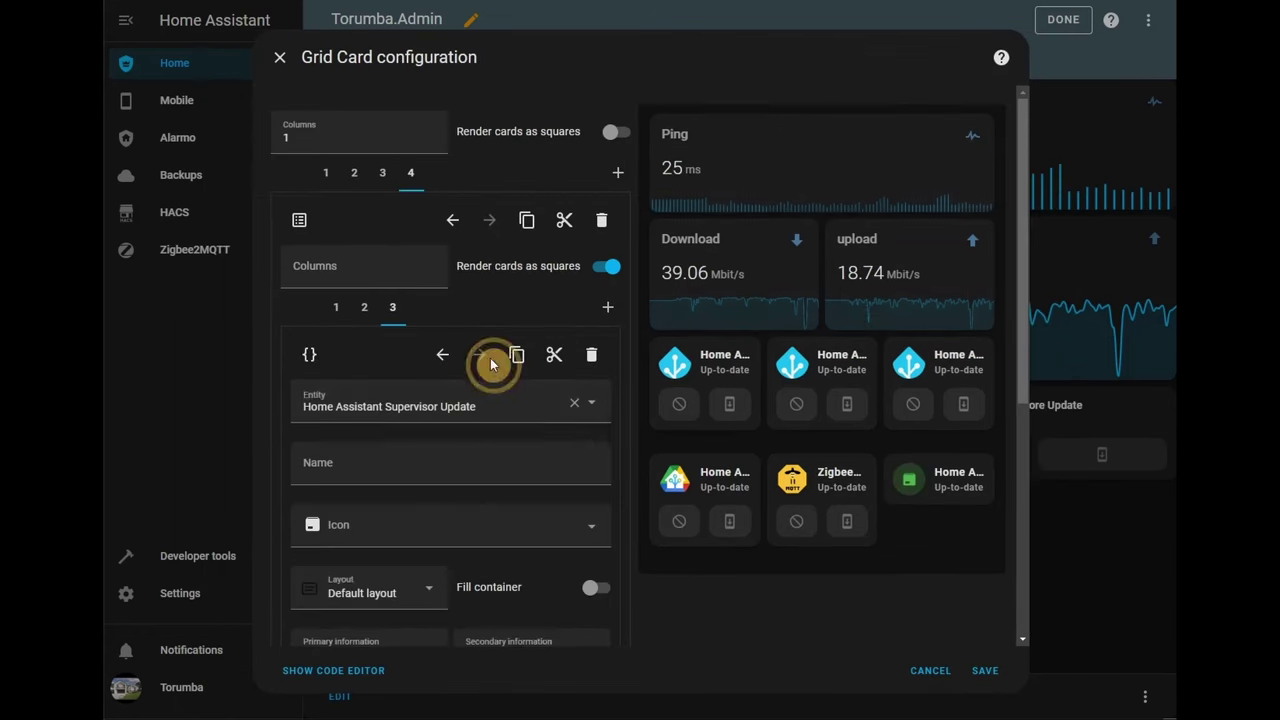
left_click_drag(474, 406, 200, 412)
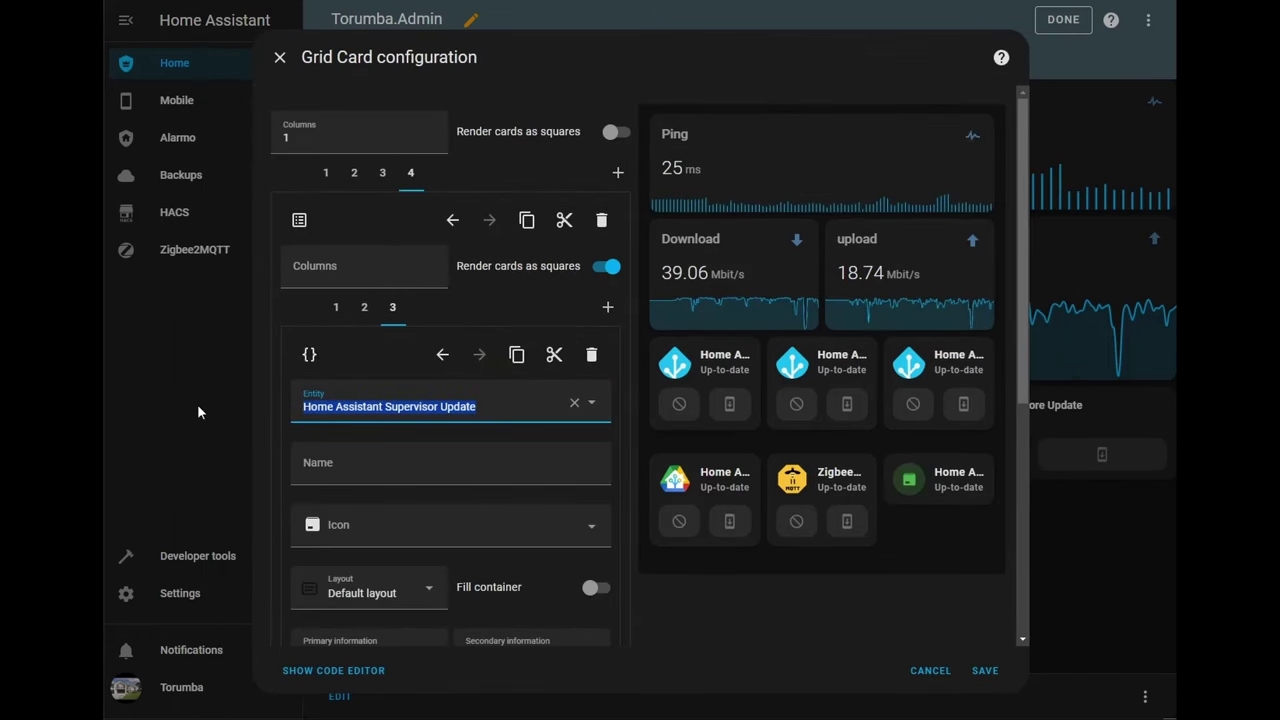
type("mqtt")
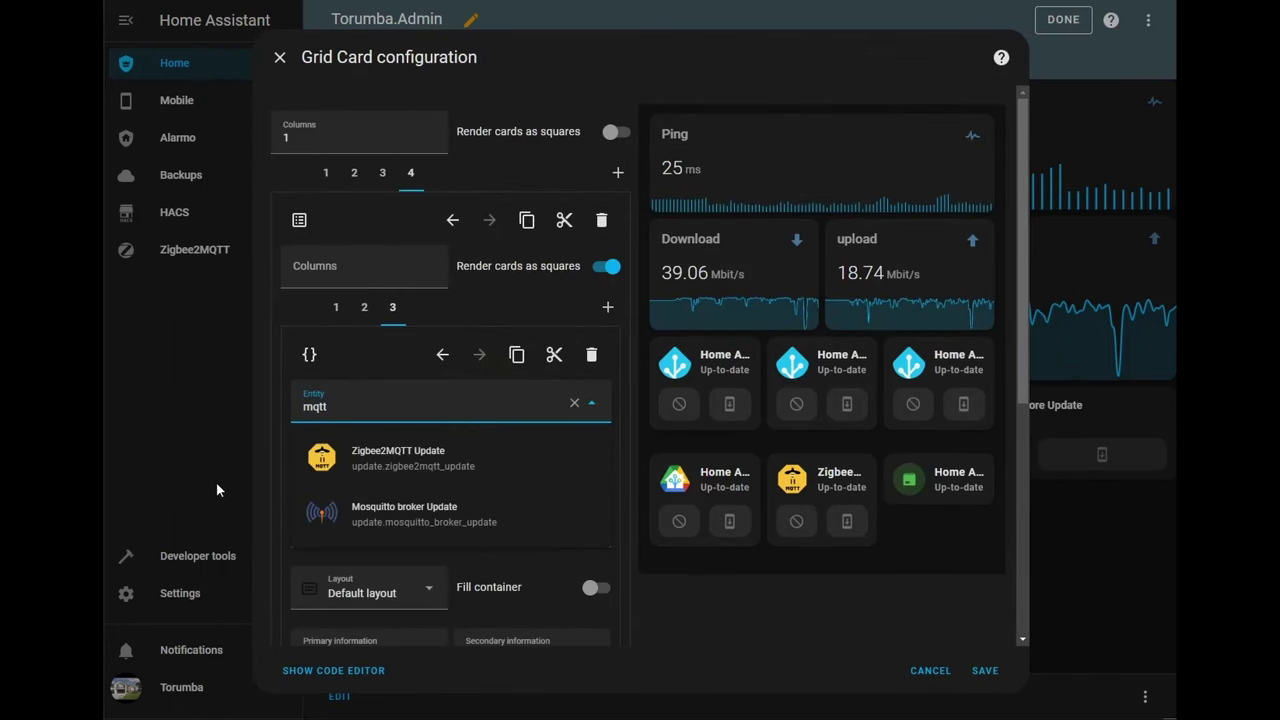
left_click(423, 508)
scroll(458, 407, "down", 2)
scroll(459, 405, "down", 1)
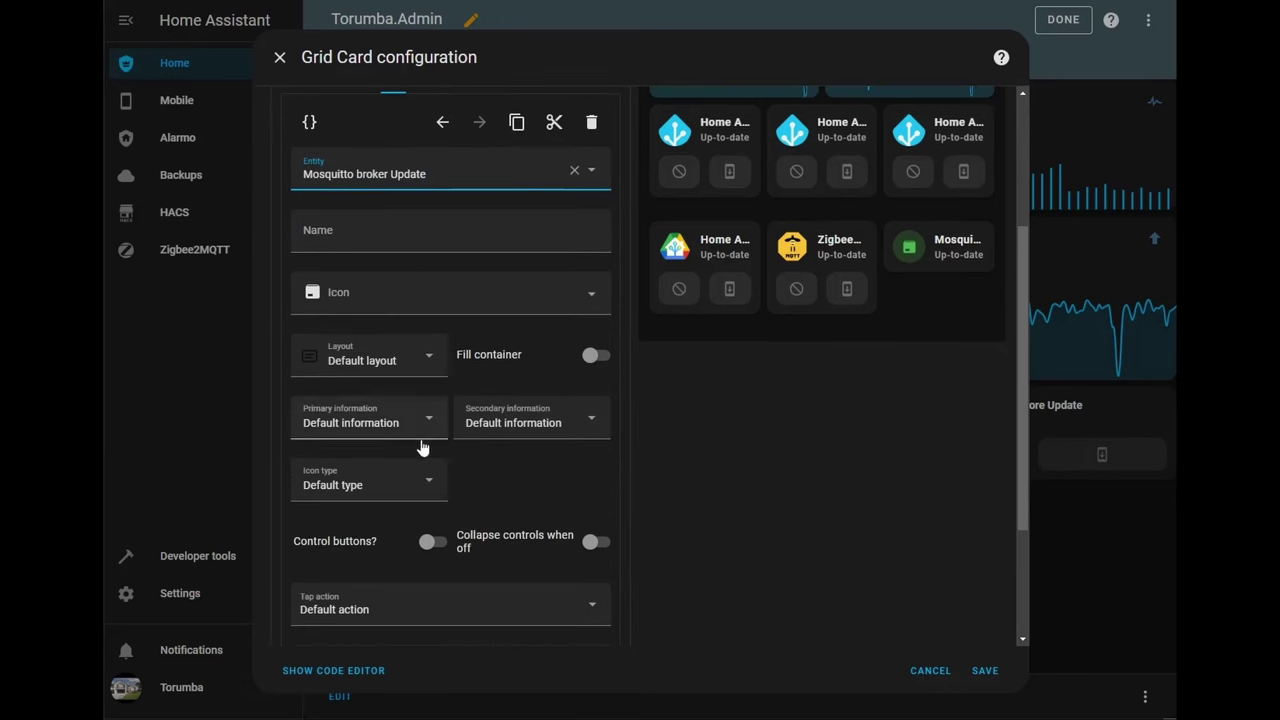
left_click(394, 485)
left_click(368, 601)
left_click(441, 548)
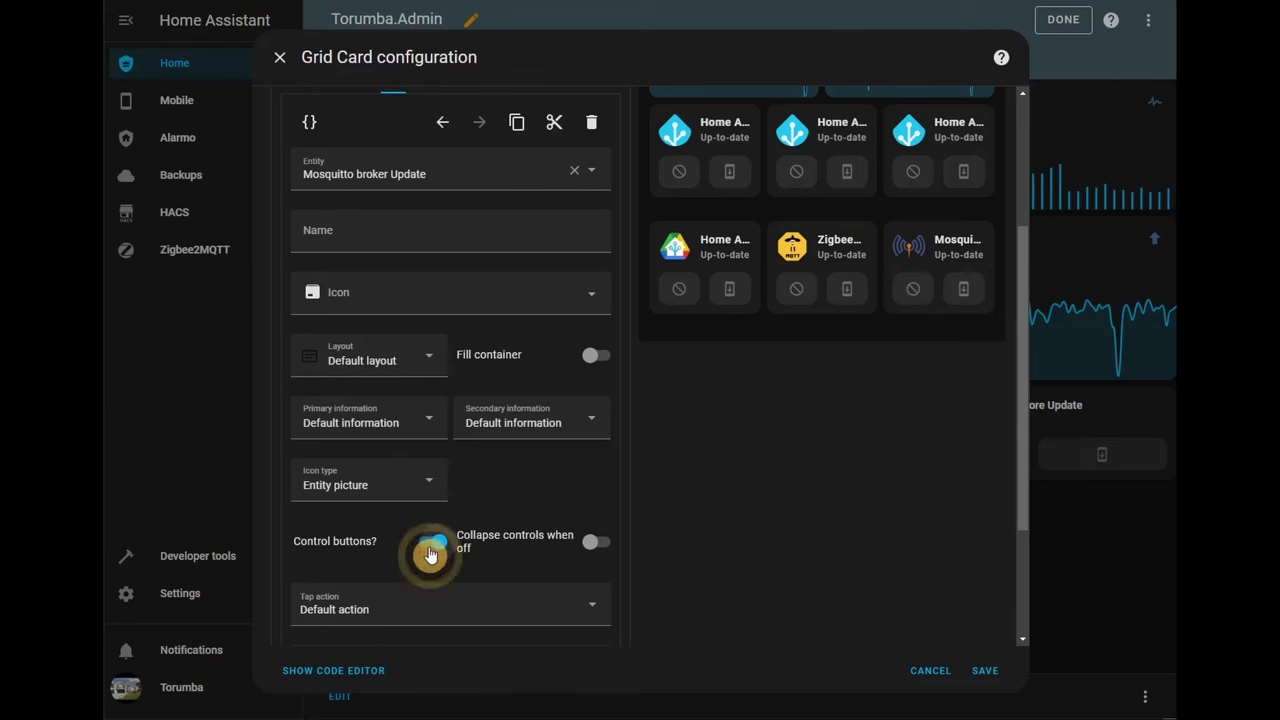
left_click(985, 671)
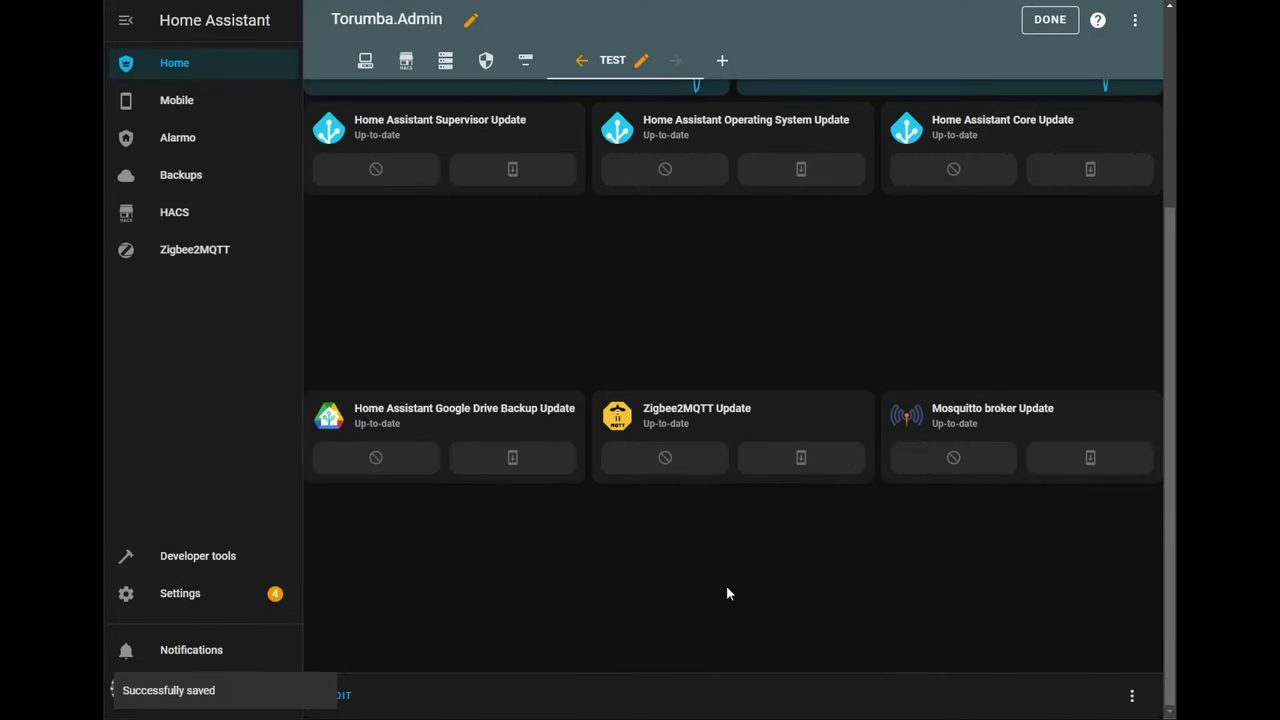
Step: Turn off 'Render cards as squares' in both the core and add-on update grids, then save
scroll(727, 593, "up", 2)
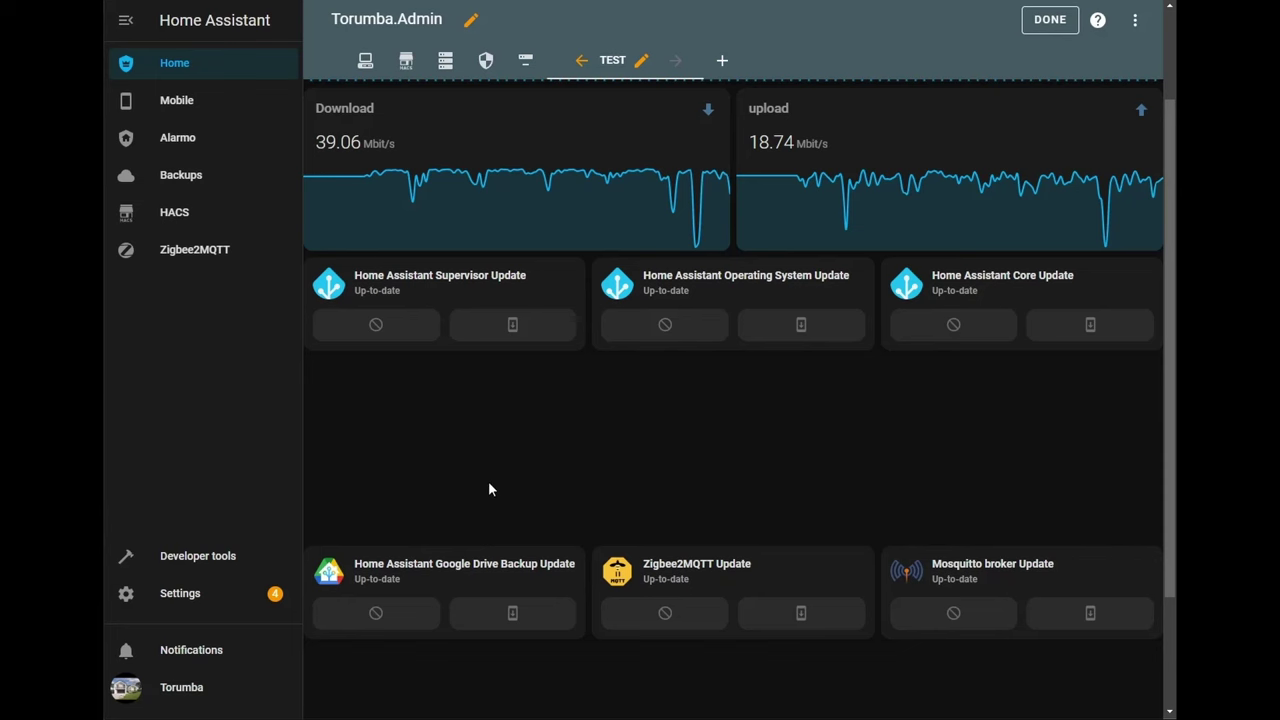
scroll(500, 460, "up", 2)
scroll(505, 465, "down", 4)
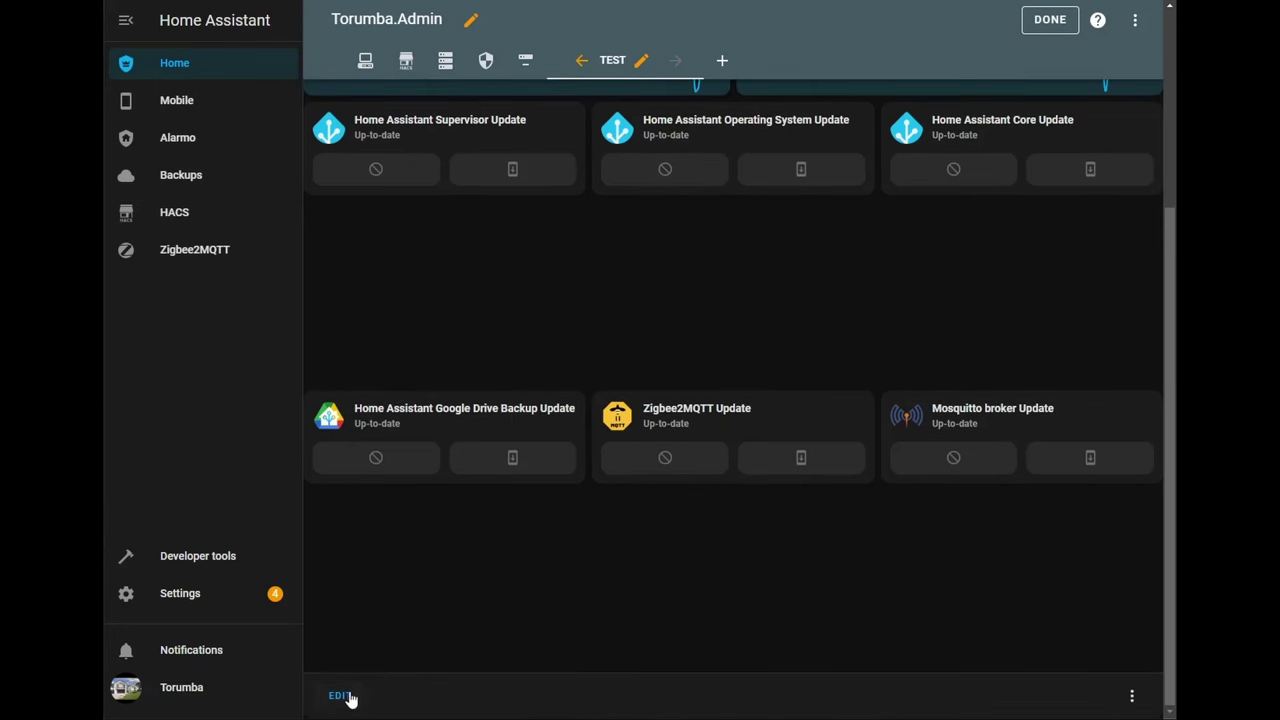
left_click(341, 697)
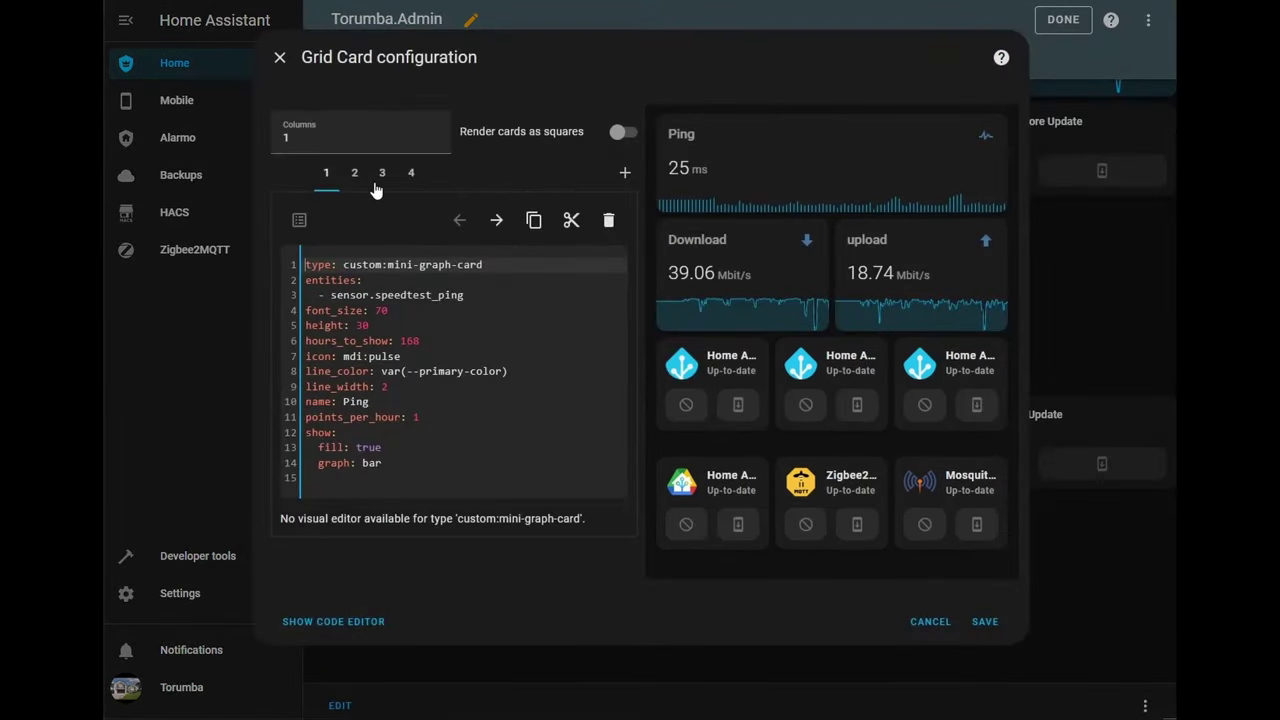
left_click(354, 184)
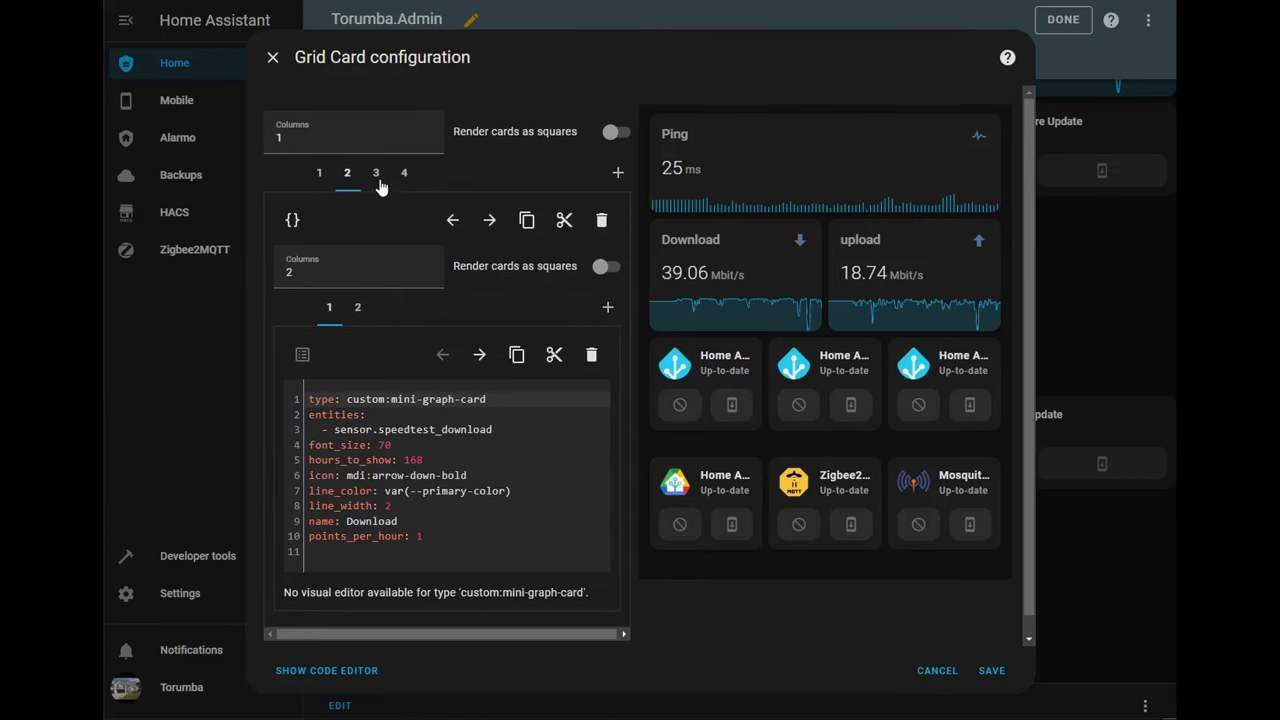
left_click(376, 178)
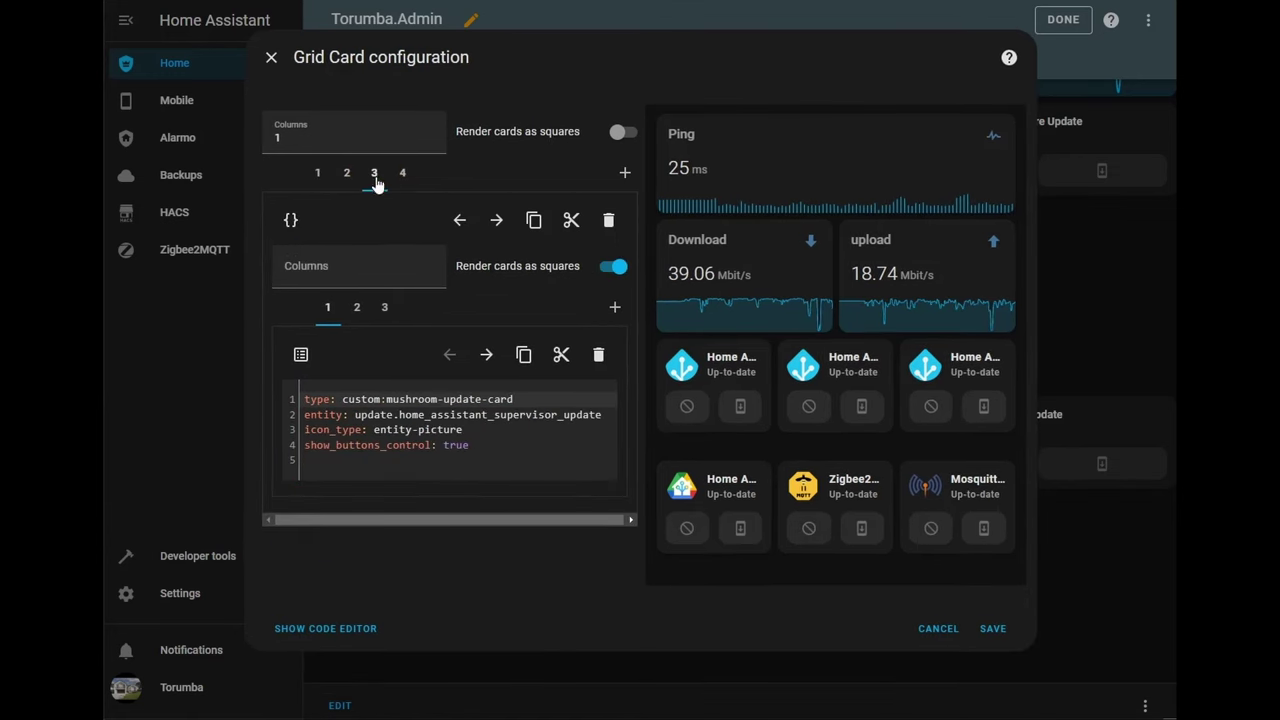
left_click(620, 270)
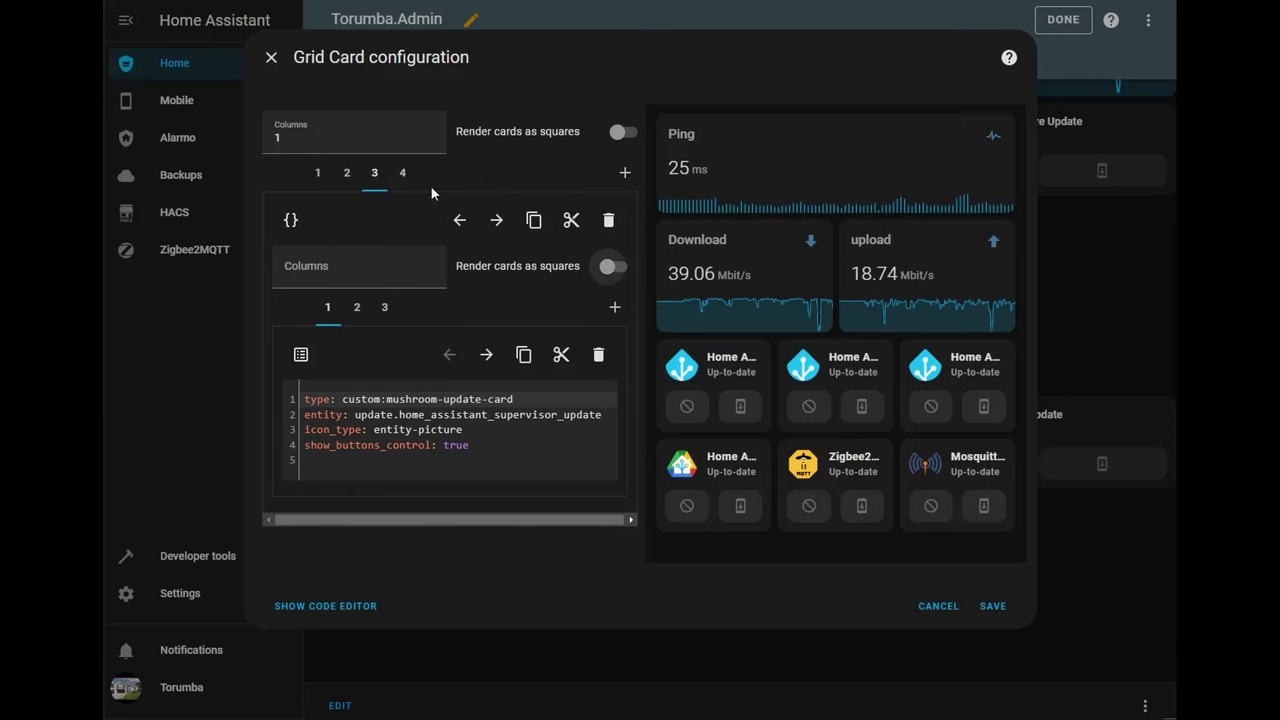
left_click(402, 172)
left_click(612, 267)
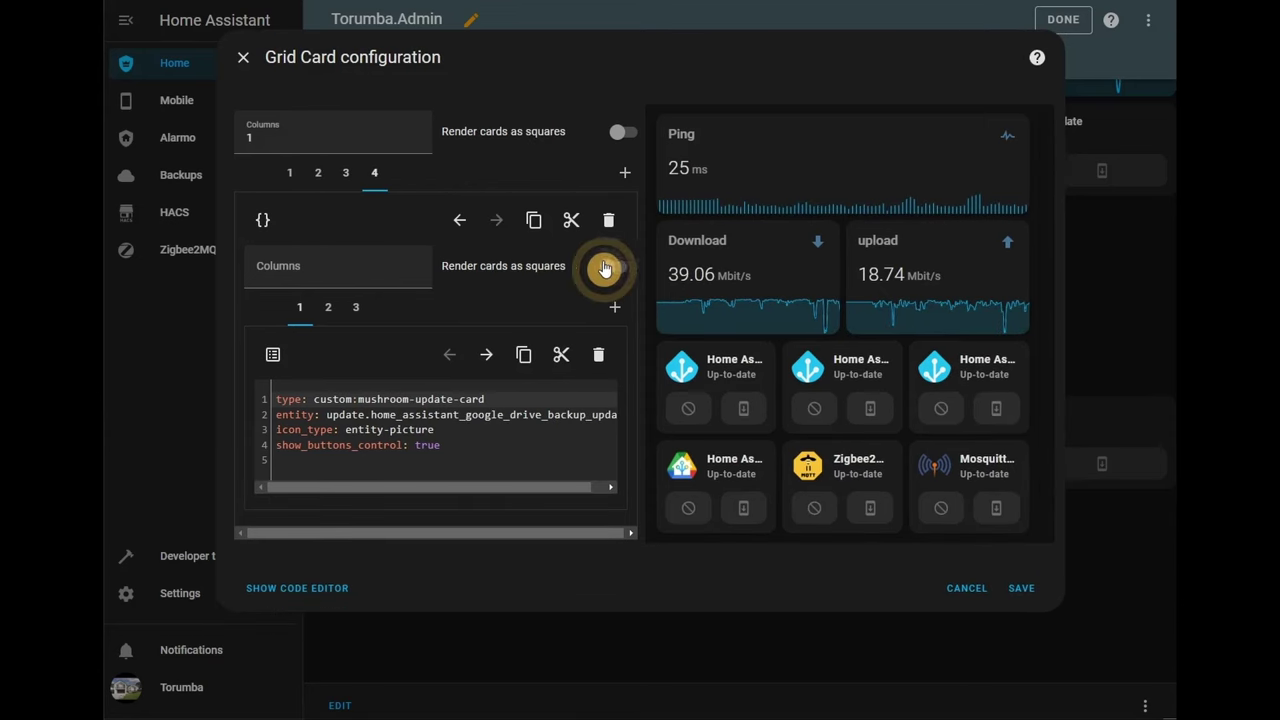
left_click(1021, 589)
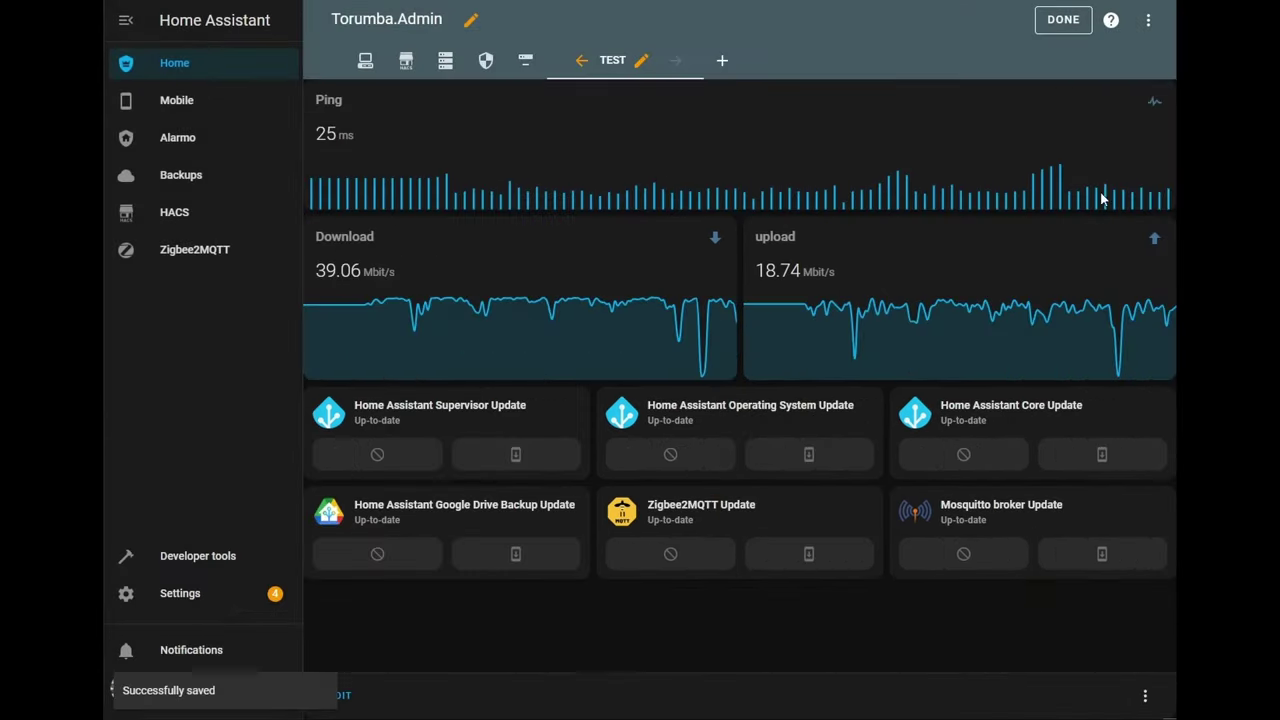
Step: Exit dashboard edit mode to show the finished TEST view
left_click(1060, 20)
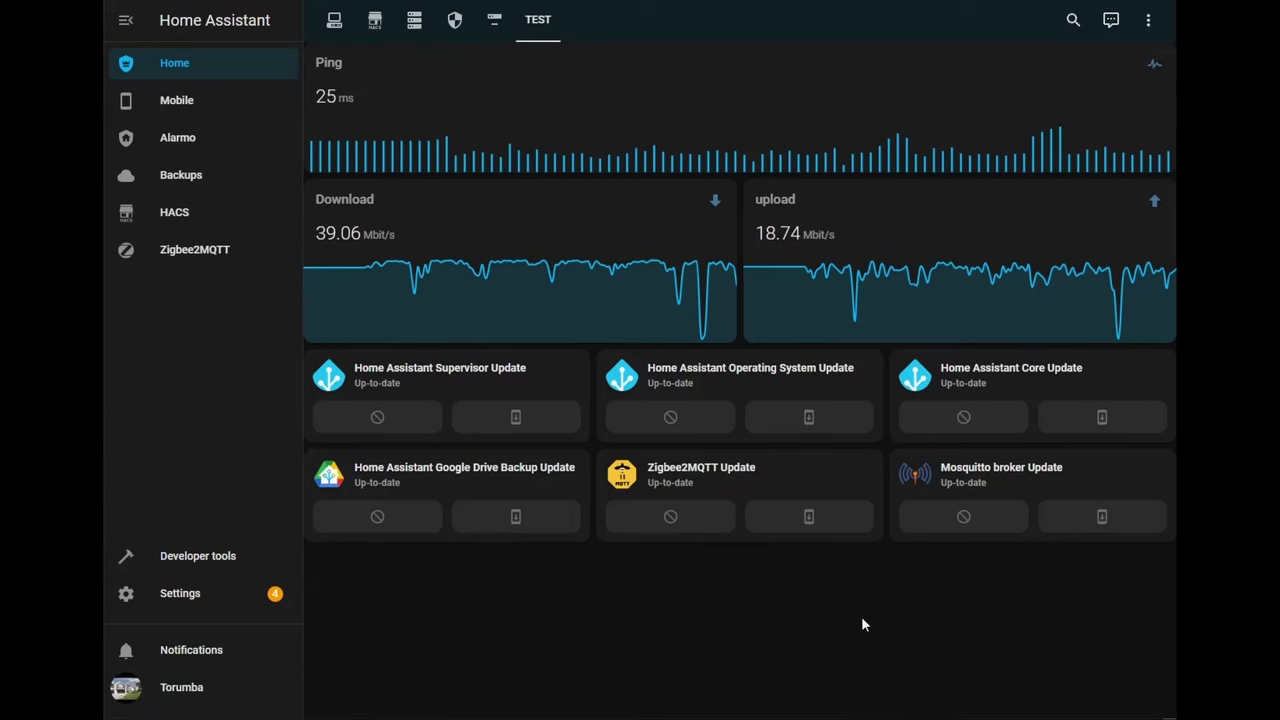